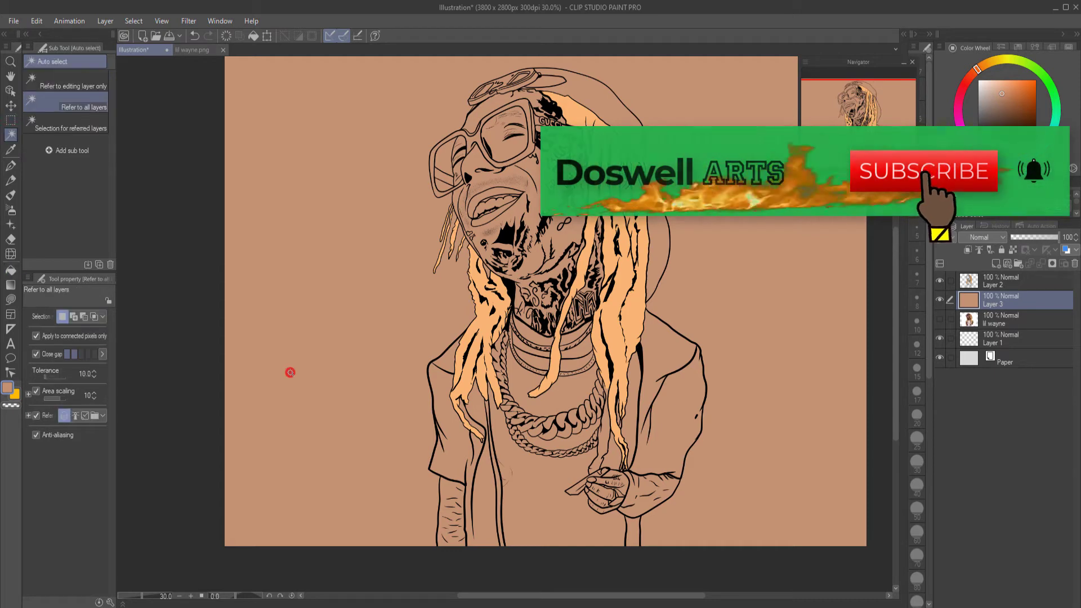
Step: Select the background around the figure, delete its skin-tone fill on Layer 3, and deselect
{"action": "left_click", "coordinate": [283, 382]}
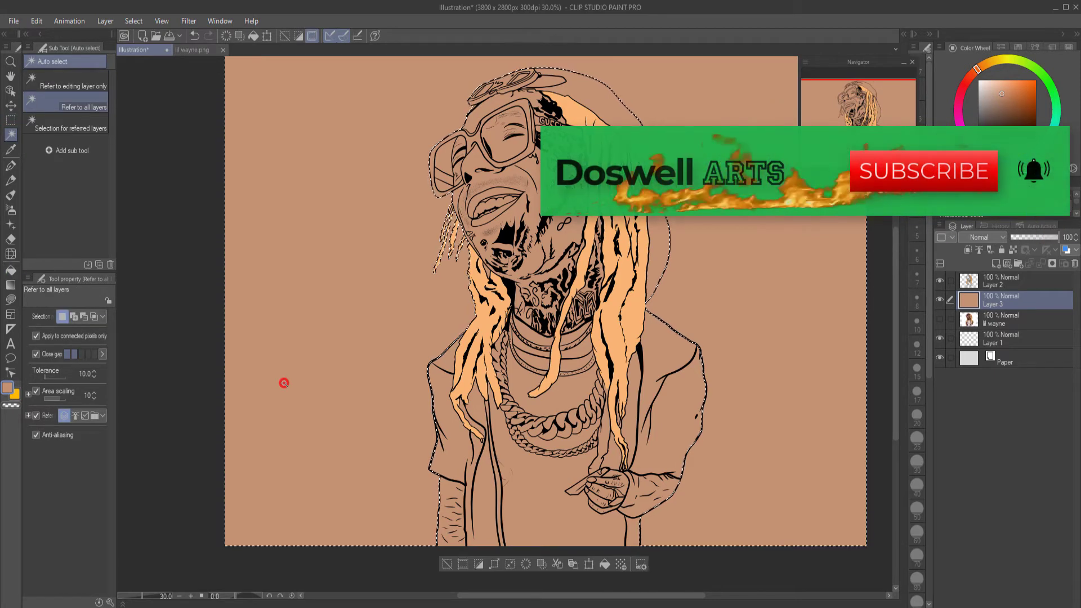
{"action": "left_click", "coordinate": [477, 564]}
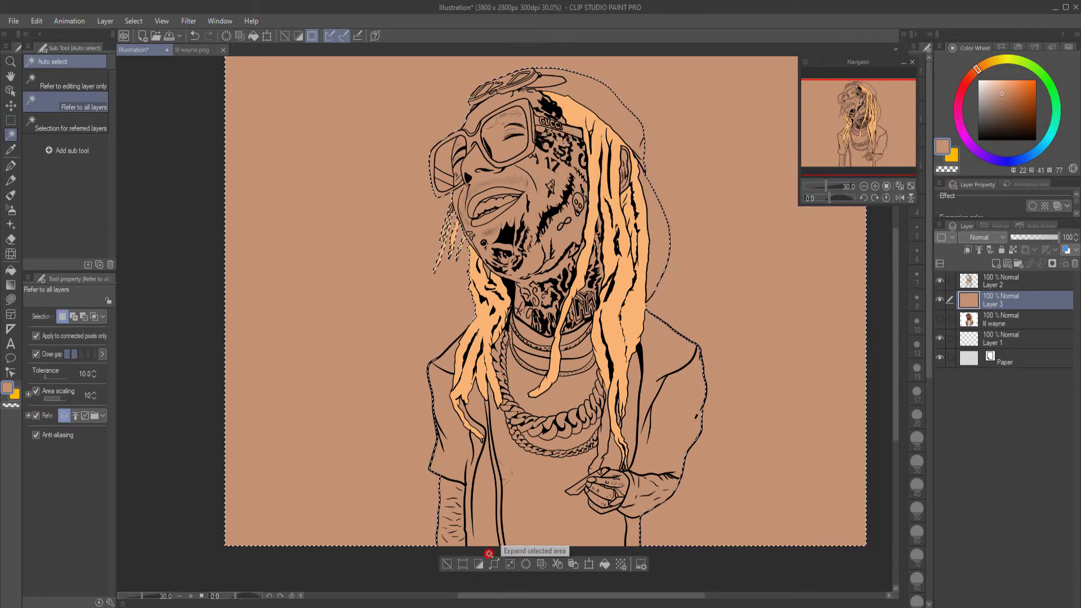
{"action": "key", "text": "Delete"}
{"action": "left_click", "coordinate": [445, 564]}
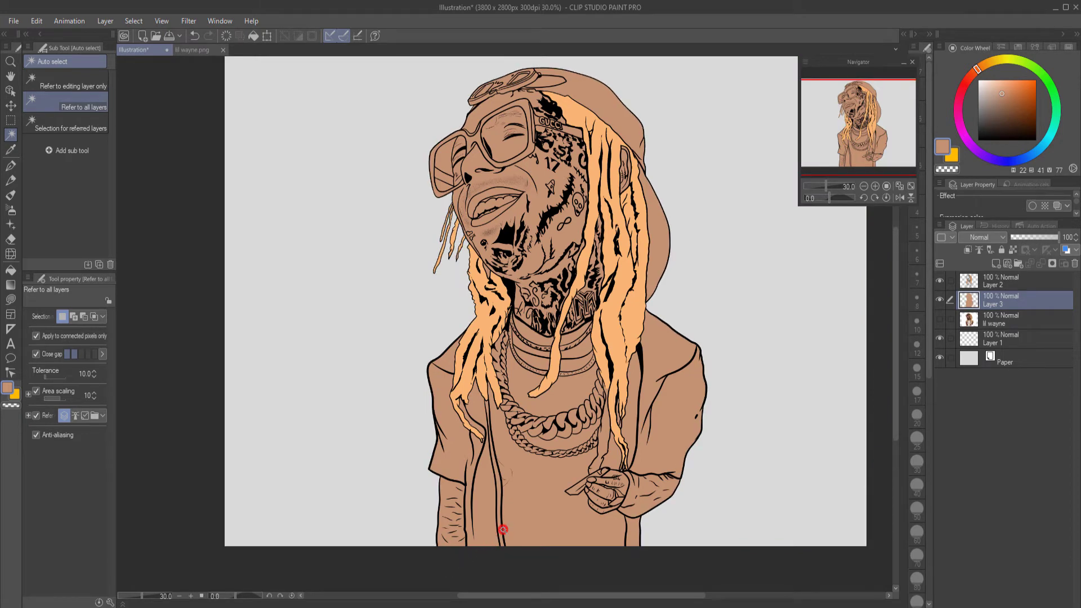
Step: Remove the skin-tone fill from the see-through lens areas beyond the face and the small gap by the hair below the chin
{"action": "left_click", "coordinate": [452, 158]}
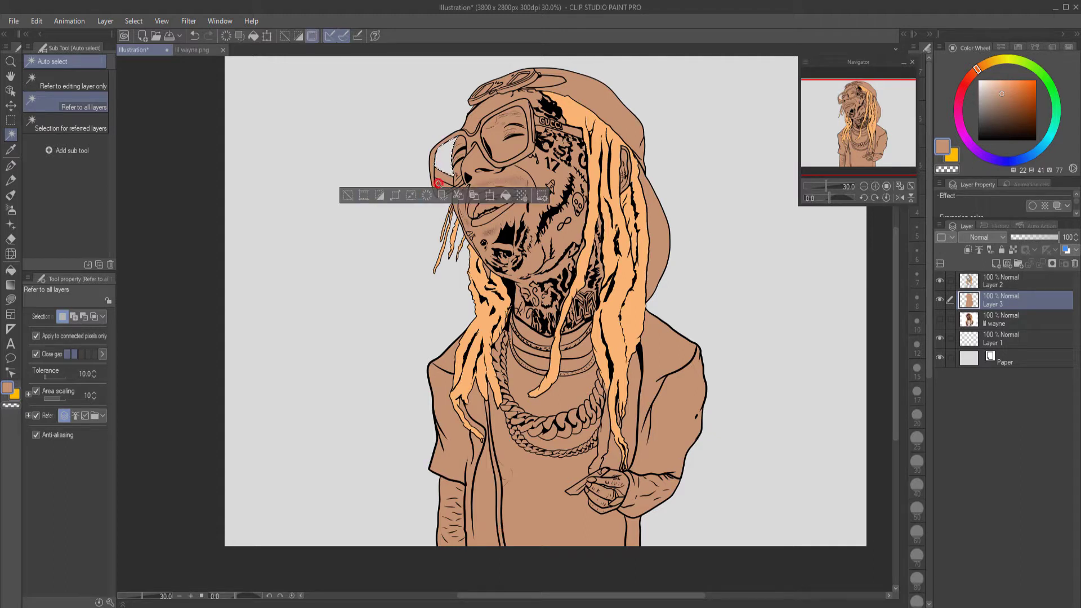
{"action": "left_click", "coordinate": [443, 183]}
{"action": "left_click", "coordinate": [346, 209]}
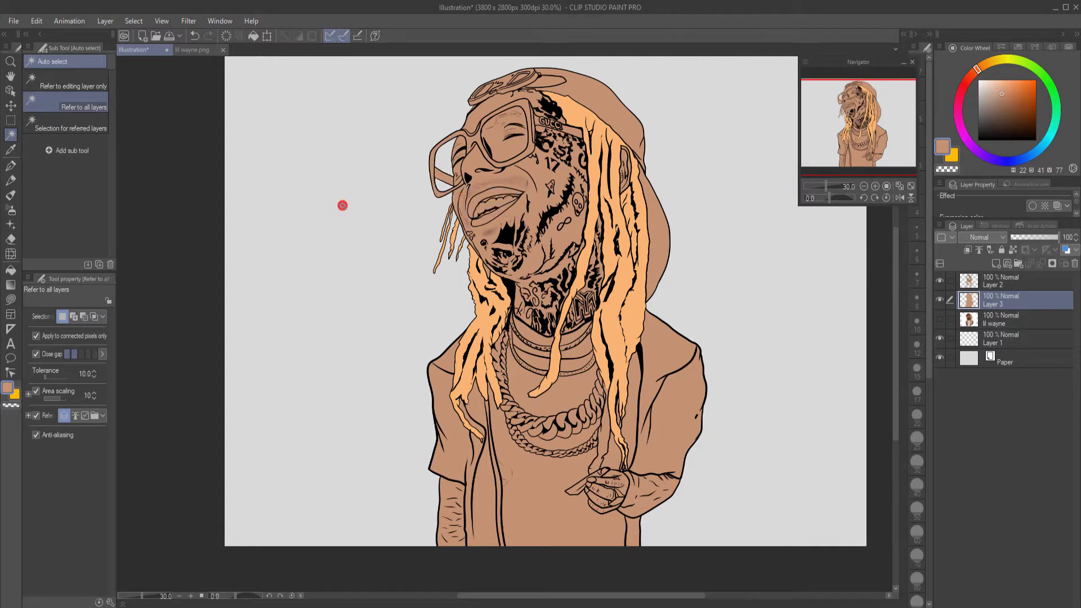
{"action": "left_click", "coordinate": [485, 273]}
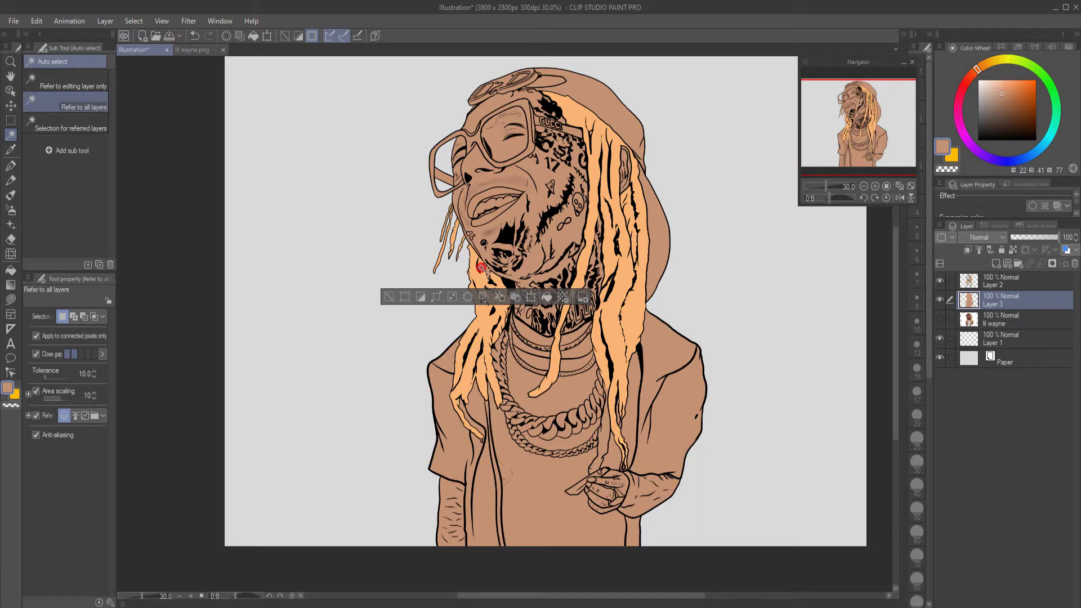
{"action": "left_click", "coordinate": [389, 297]}
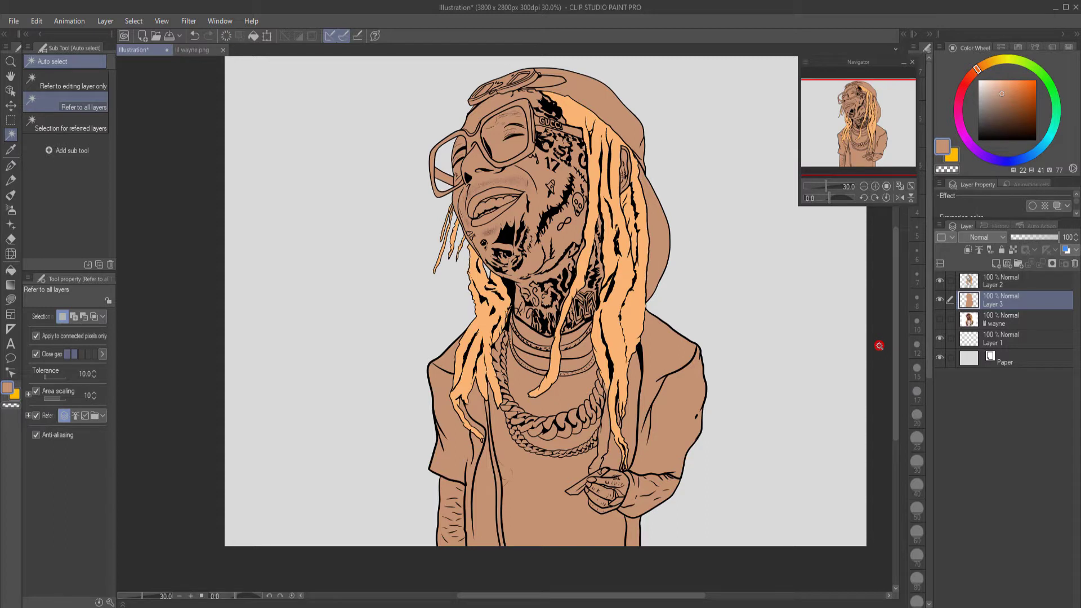
Step: On a new layer, select the cap and all parts of the open jacket and fill them with teal (hue 184, saturation 41, value 77)
{"action": "left_click", "coordinate": [1004, 265]}
{"action": "left_click", "coordinate": [656, 246]}
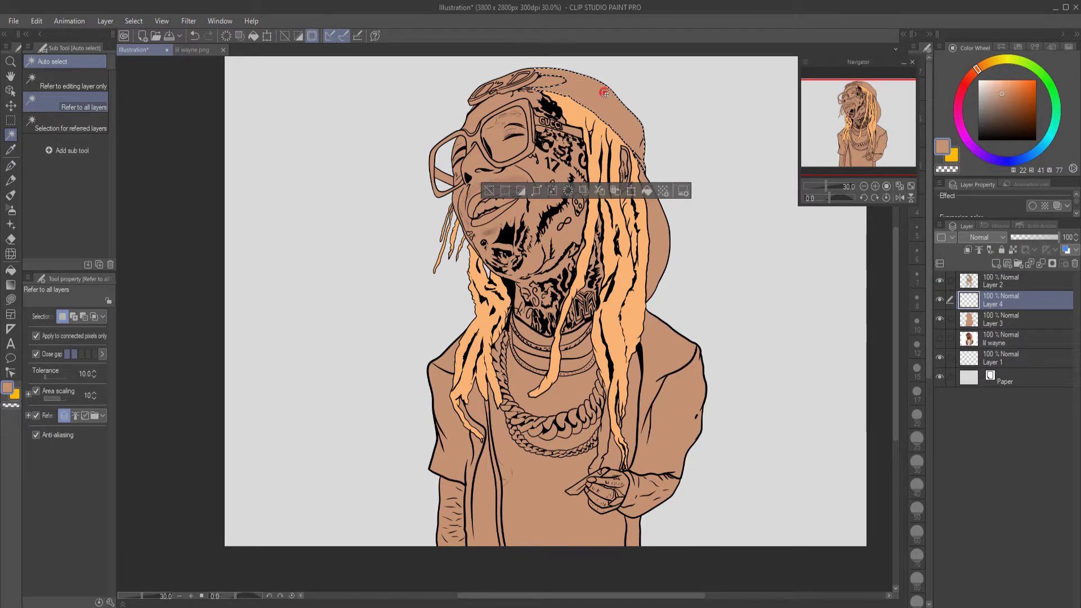
{"action": "left_click", "coordinate": [656, 242]}
{"action": "left_click", "coordinate": [618, 124], "text": "shift"}
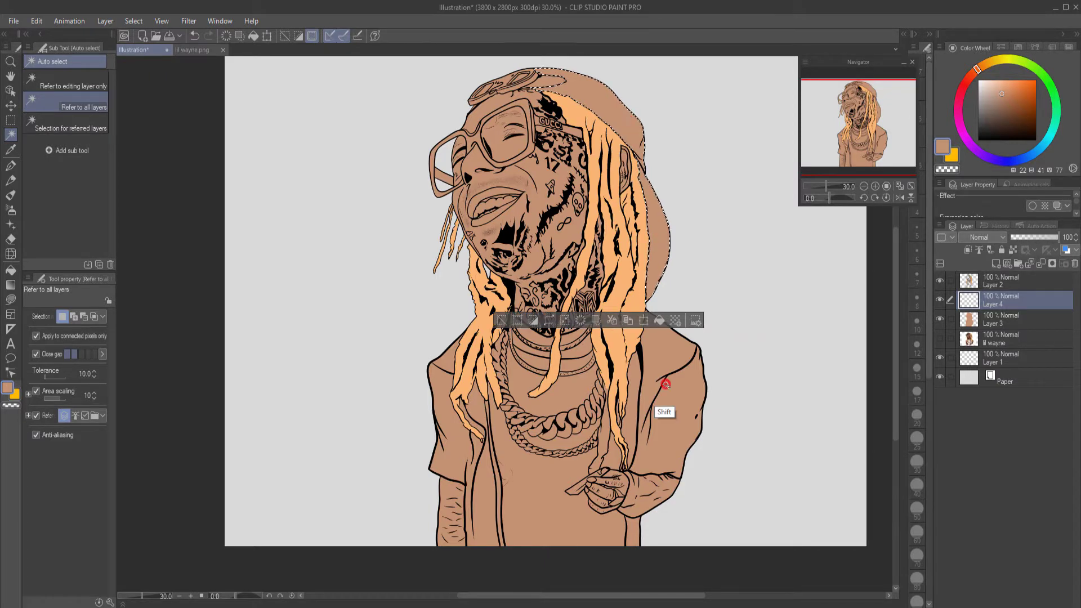
{"action": "left_click", "coordinate": [632, 402], "text": "shift"}
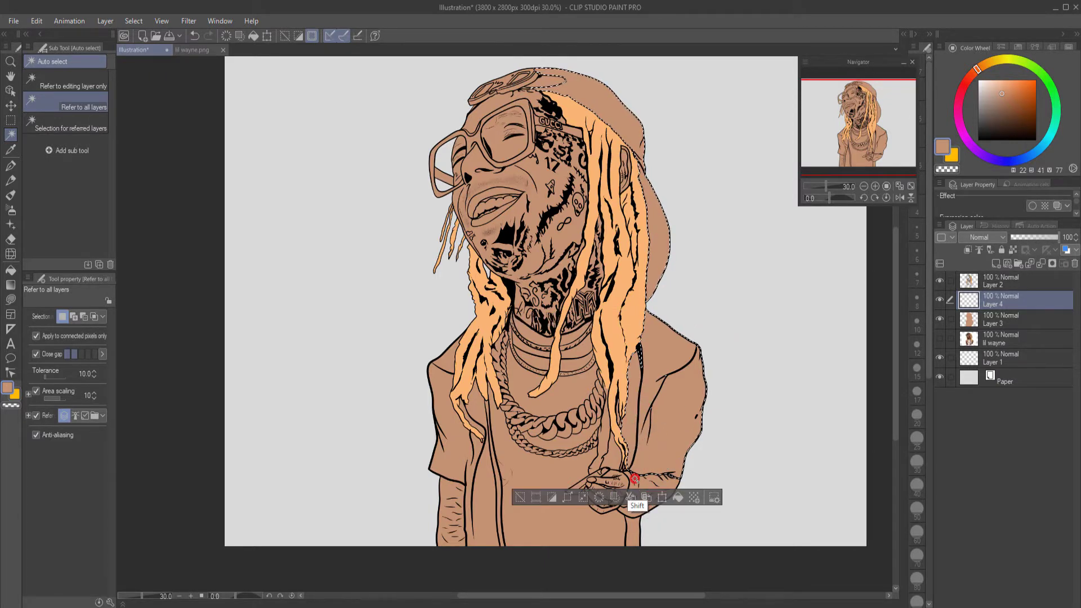
{"action": "left_click", "coordinate": [451, 363], "text": "shift"}
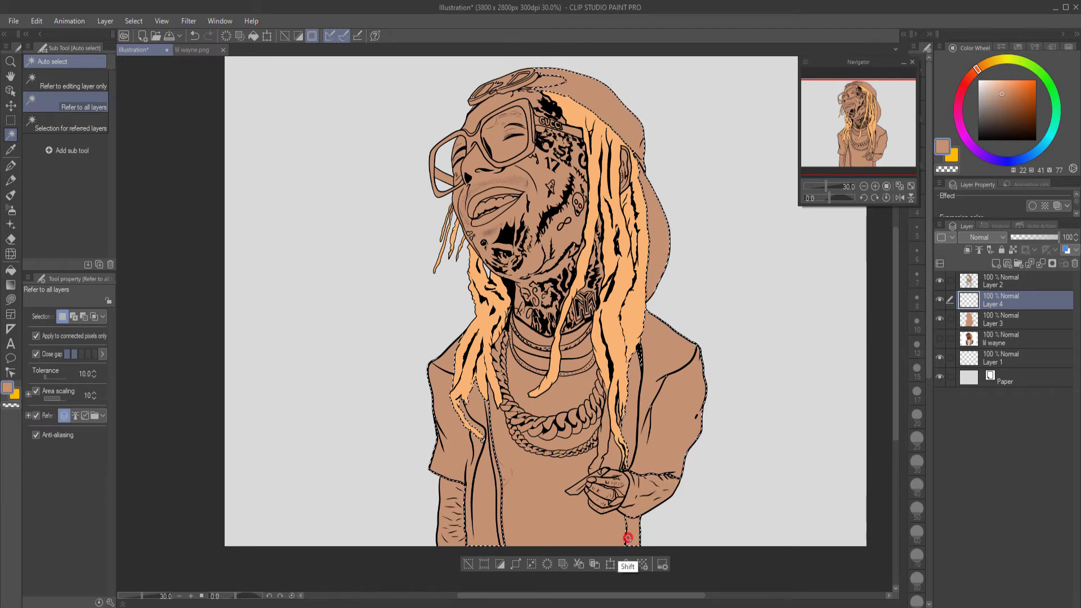
{"action": "left_click", "coordinate": [629, 535], "text": "shift"}
{"action": "left_click", "coordinate": [1043, 137]}
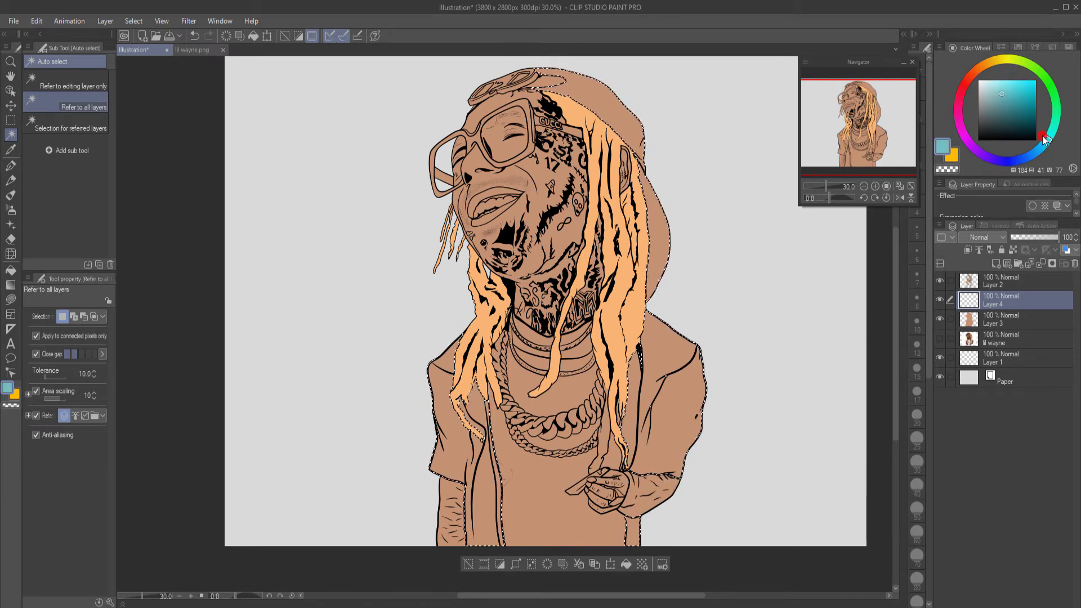
{"action": "left_click", "coordinate": [627, 564]}
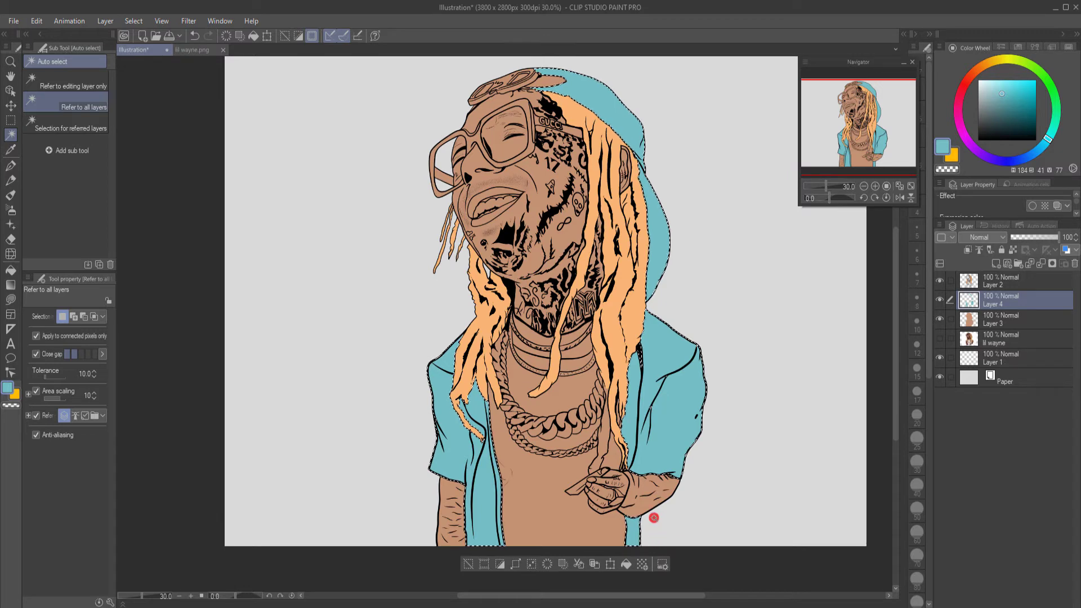
{"action": "left_click", "coordinate": [553, 75]}
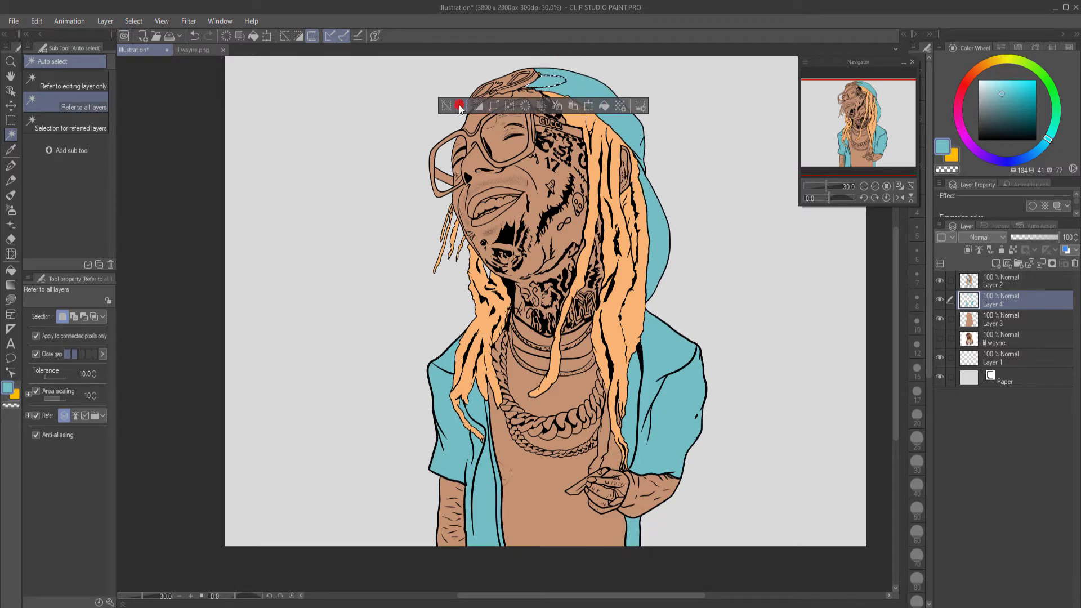
{"action": "left_click", "coordinate": [460, 106]}
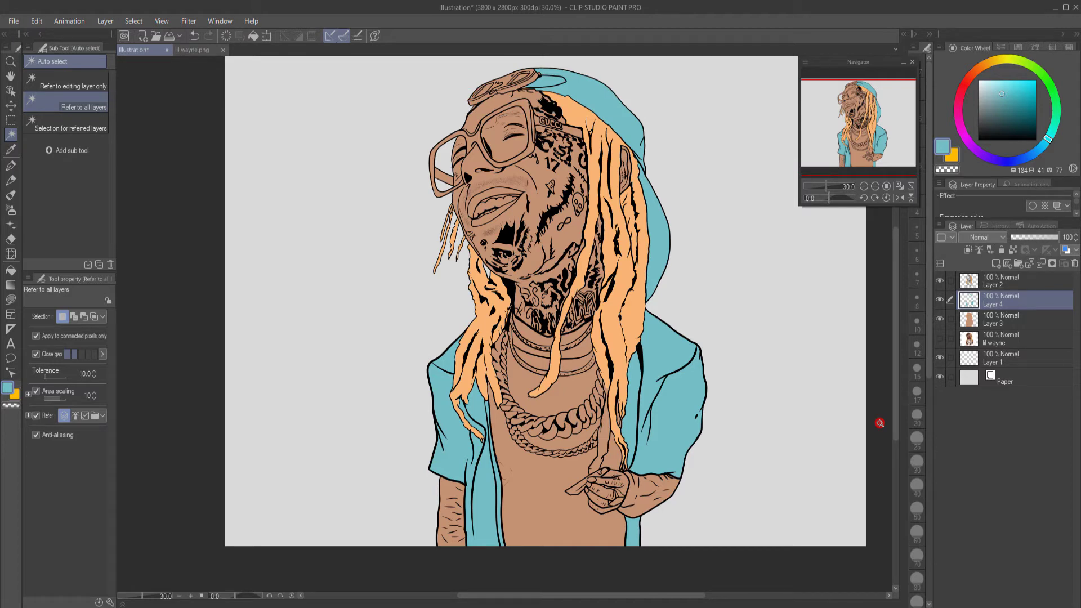
Step: Select all parts of the glasses-shaped logo on the cap and fill them with mid grey (saturation 0, value 61) on a new layer
{"action": "left_click", "coordinate": [507, 79]}
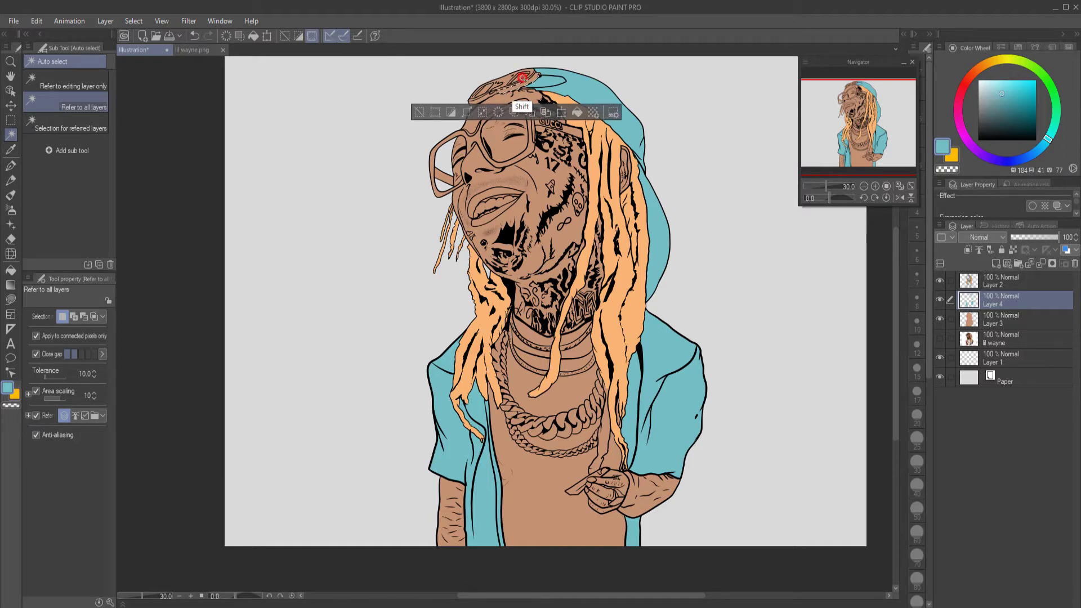
{"action": "scroll", "coordinate": [524, 74], "scroll_direction": "up", "scroll_amount": 6}
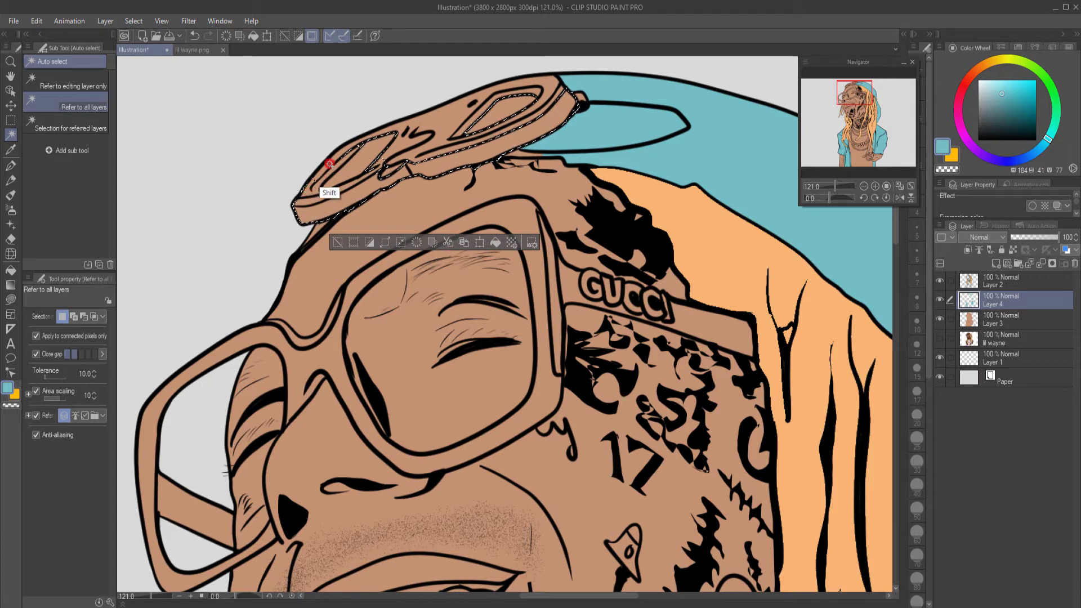
{"action": "left_click", "coordinate": [365, 146], "text": "shift"}
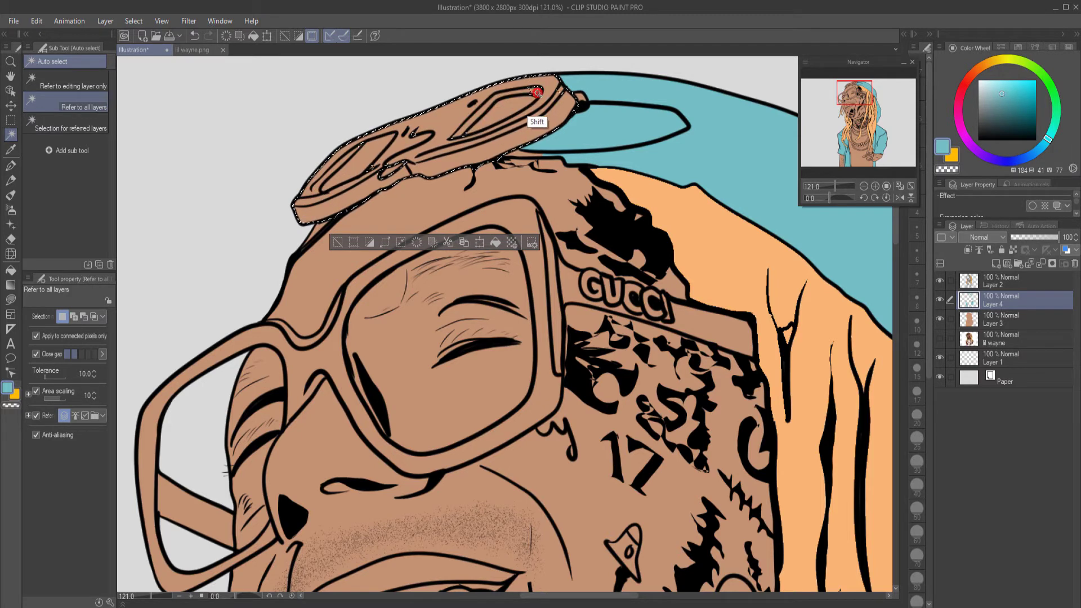
{"action": "left_click", "coordinate": [581, 97], "text": "shift"}
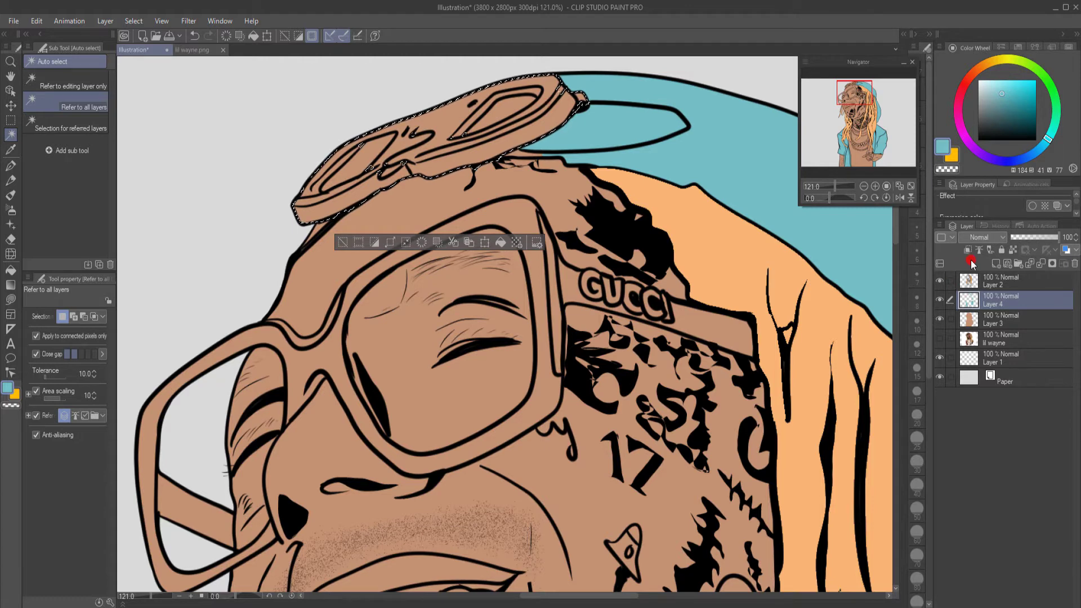
{"action": "left_click", "coordinate": [972, 263]}
{"action": "left_click_drag", "start_coordinate": [982, 105], "coordinate": [976, 89]}
{"action": "left_click", "coordinate": [500, 244]}
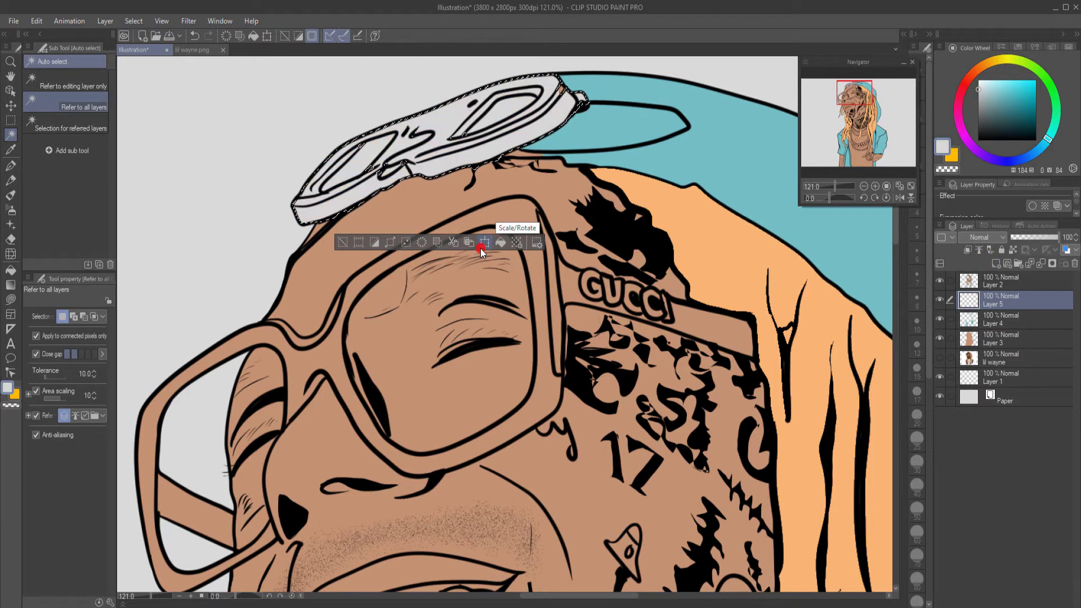
{"action": "left_click", "coordinate": [977, 104]}
{"action": "left_click", "coordinate": [500, 243]}
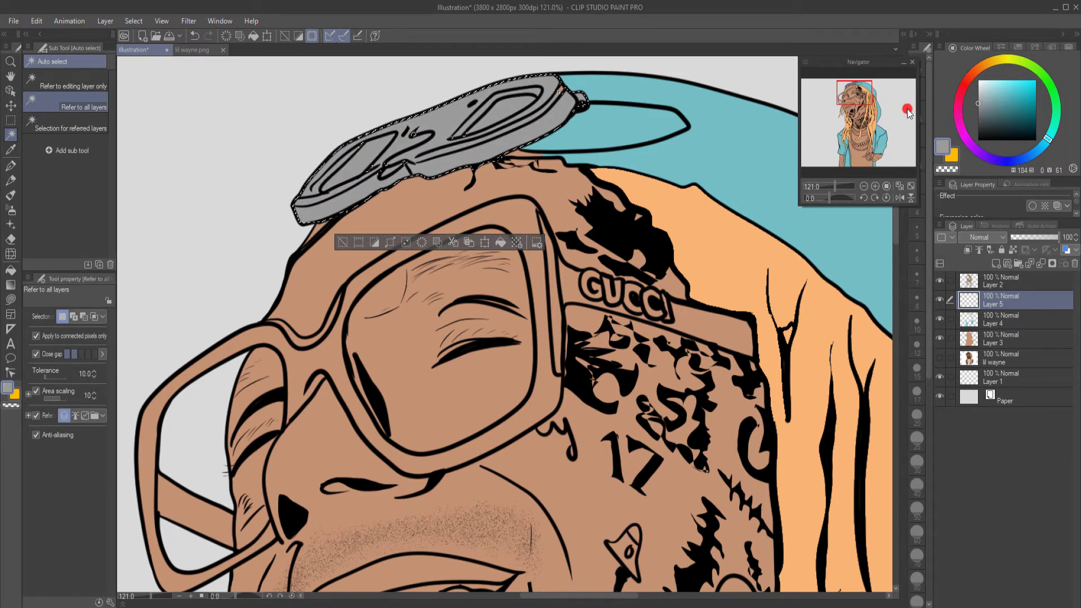
{"action": "left_click", "coordinate": [343, 242]}
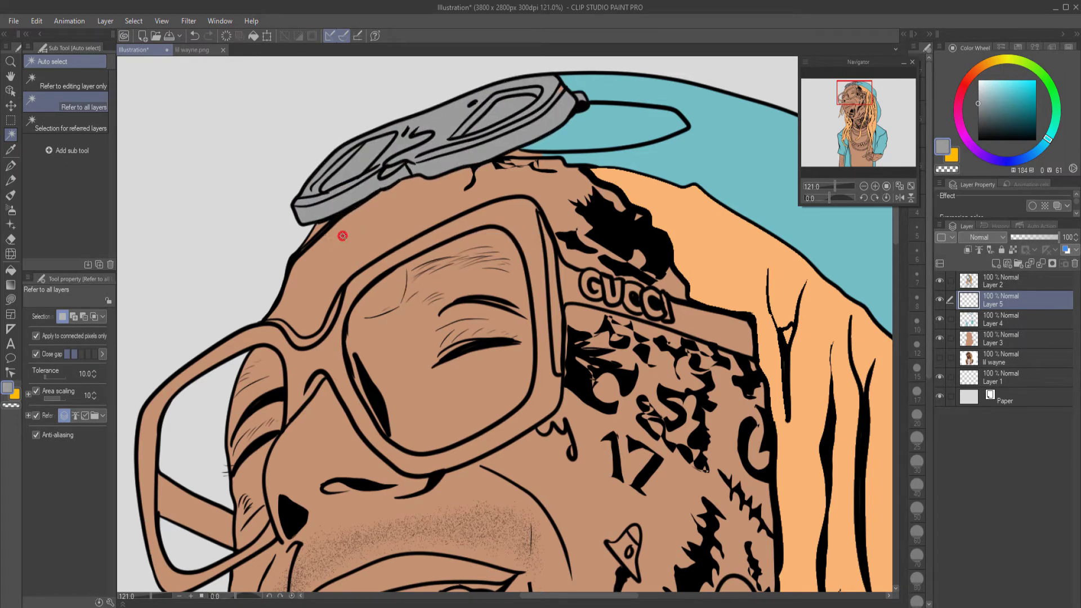
Step: Set the G-pen's stabilization to 0 and rename the logo's layer "glass hat logo"
{"action": "left_click", "coordinate": [10, 166]}
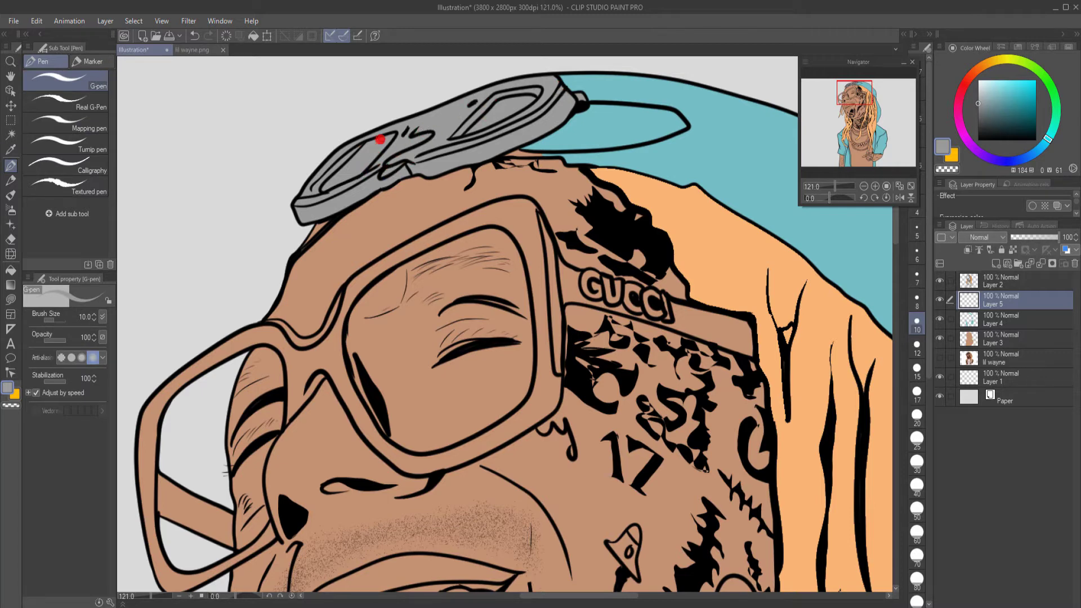
{"action": "left_click_drag", "start_coordinate": [66, 378], "coordinate": [45, 379]}
{"action": "double_click", "coordinate": [1003, 305]}
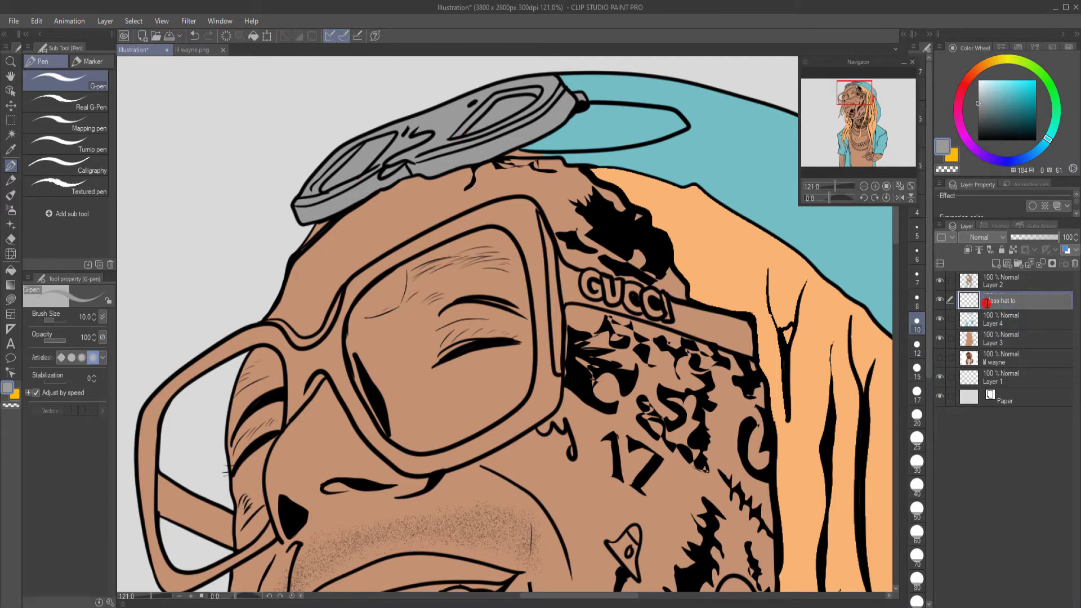
{"action": "type", "text": "glass hat logo"}
{"action": "key", "text": "Return"}
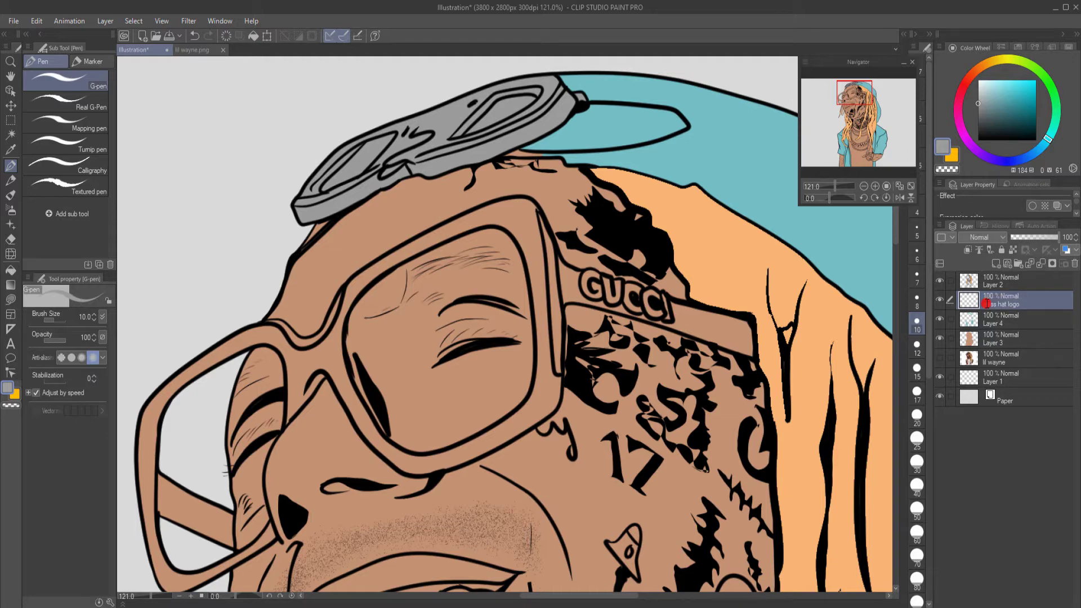
Step: Select the frame and GUCCI temple of the glasses on the face and fill them with near-black (saturation 0, value 6)
{"action": "left_click", "coordinate": [10, 136]}
{"action": "scroll", "coordinate": [599, 568], "scroll_direction": "down", "scroll_amount": 3}
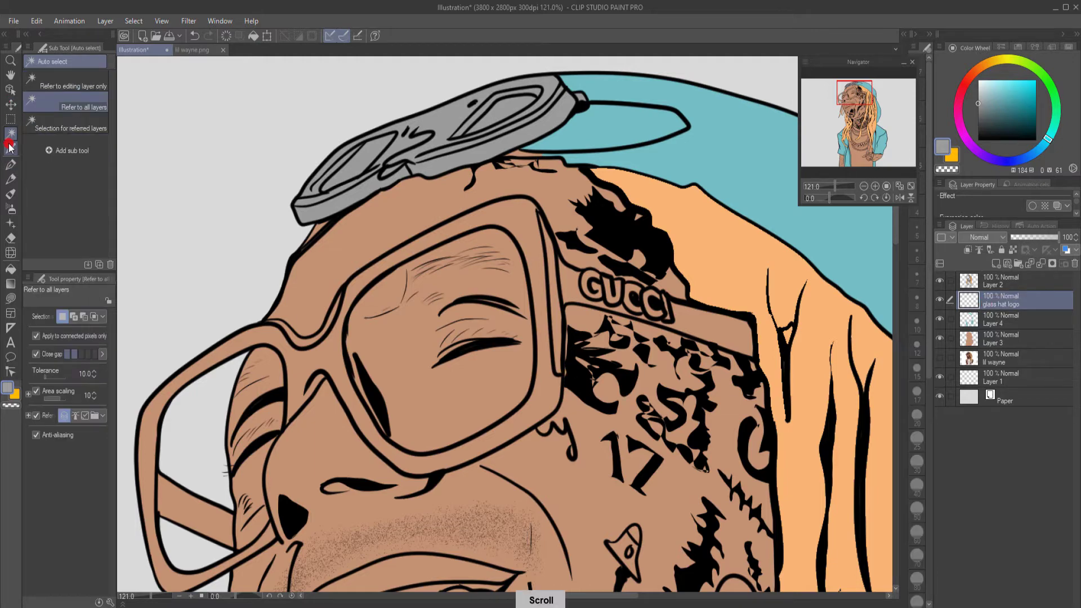
{"action": "scroll", "coordinate": [599, 568], "scroll_direction": "down", "scroll_amount": 4}
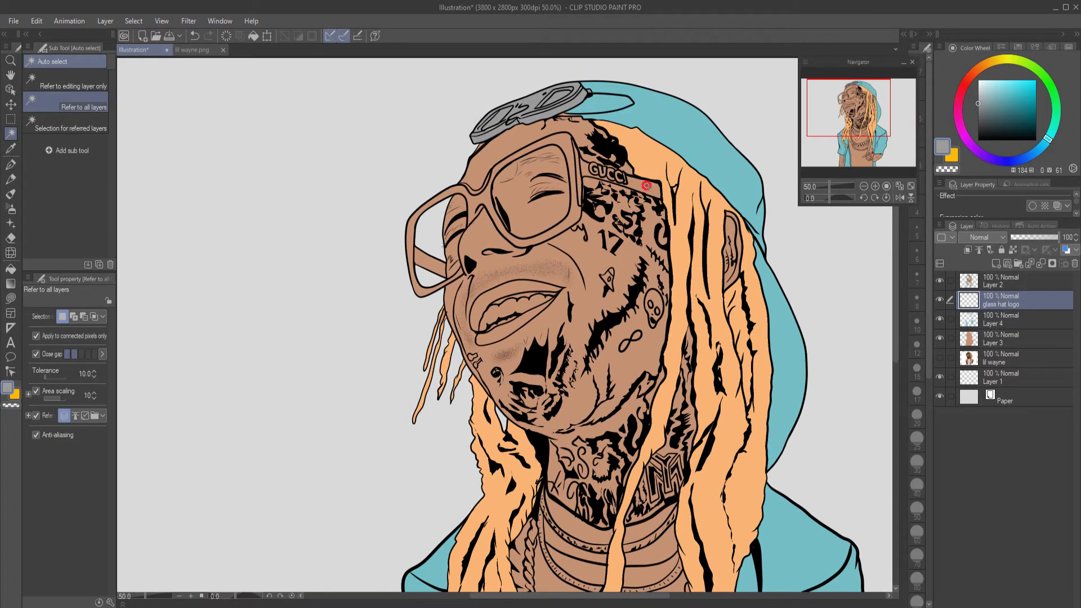
{"action": "left_click", "coordinate": [647, 186]}
{"action": "left_click", "coordinate": [585, 195], "text": "shift"}
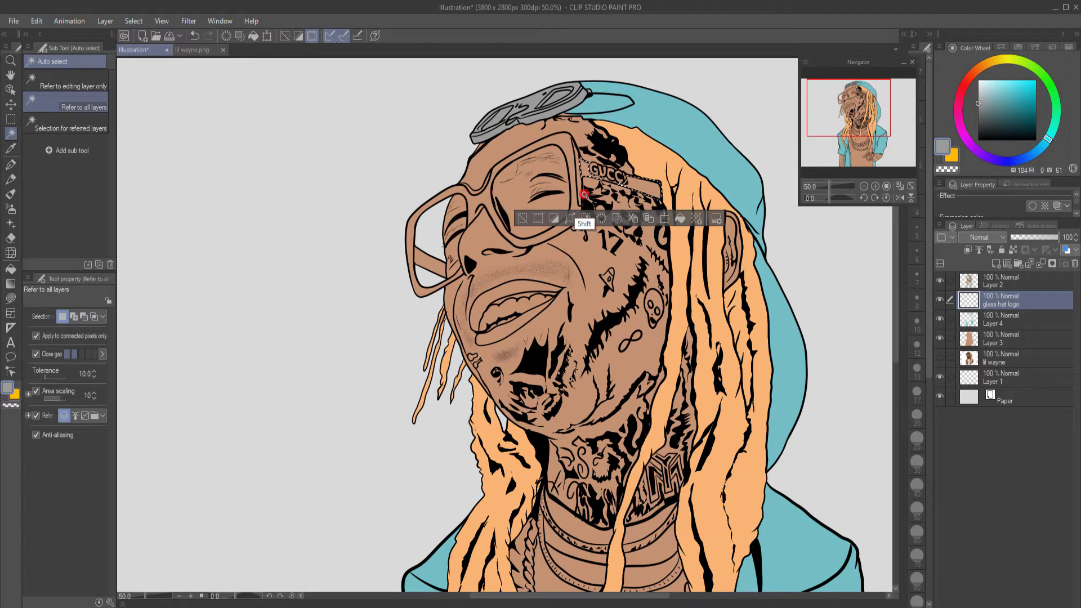
{"action": "left_click", "coordinate": [575, 203], "text": "shift"}
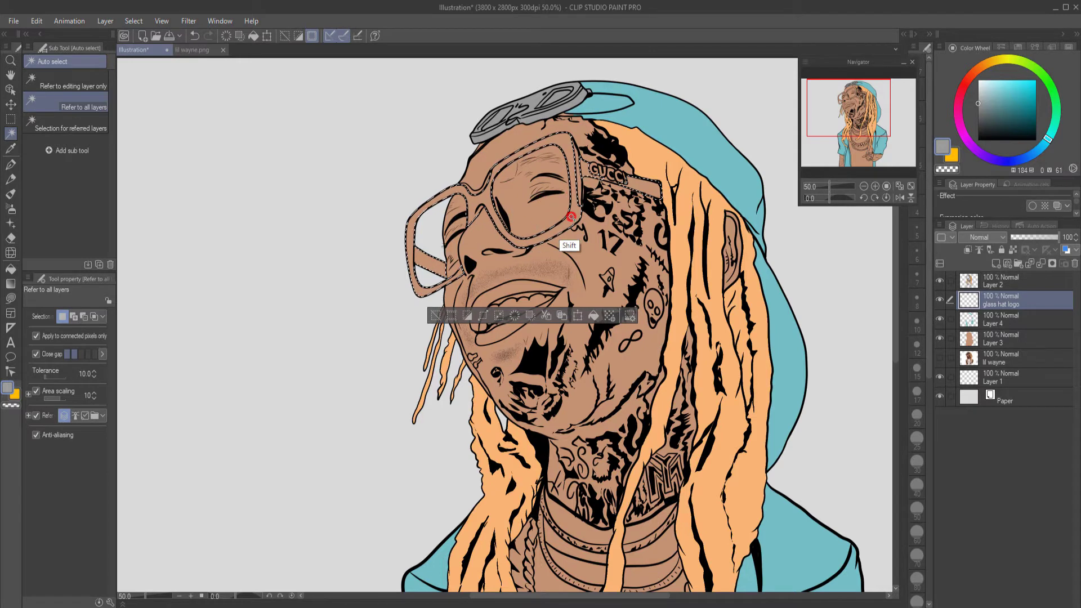
{"action": "left_click", "coordinate": [580, 315]}
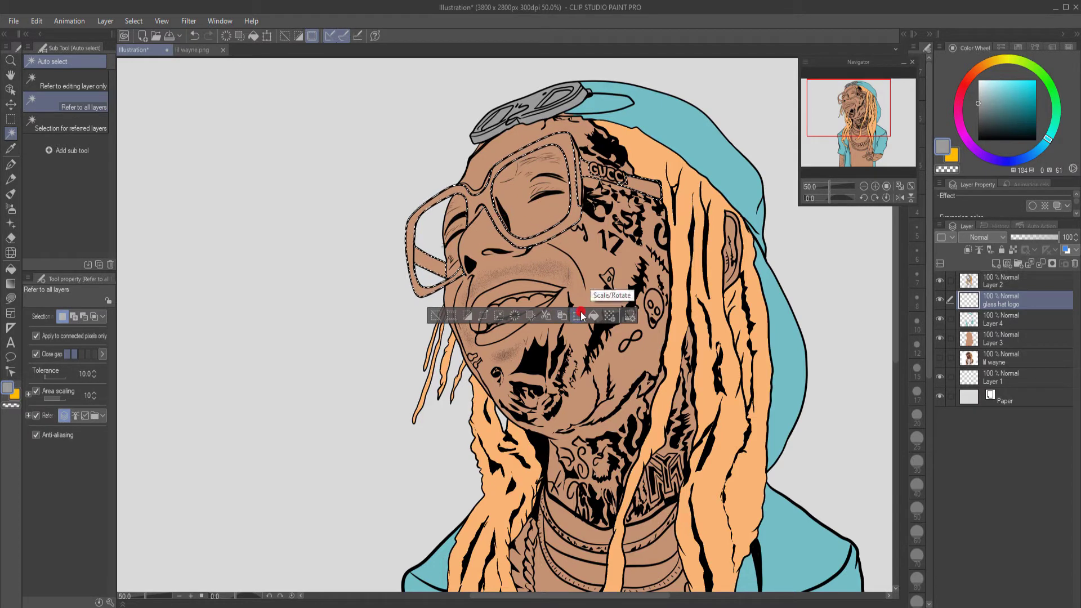
{"action": "left_click_drag", "start_coordinate": [983, 130], "coordinate": [973, 136]}
{"action": "left_click", "coordinate": [594, 316]}
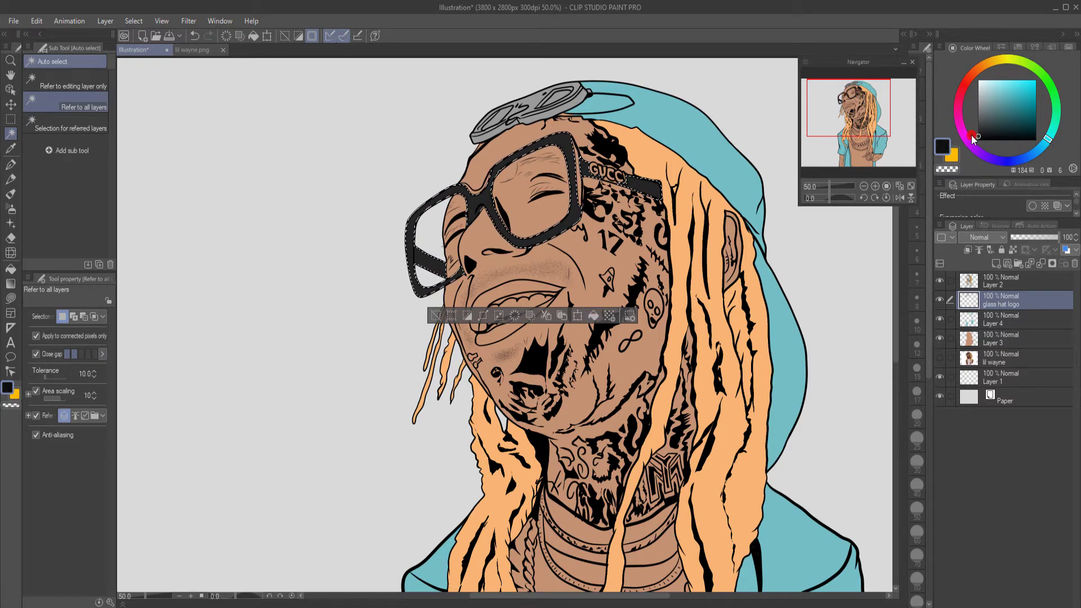
Step: Fill the small gap beneath the GUCCI lettering with the same near-black and discard the unwanted skin selection
{"action": "scroll", "coordinate": [623, 159], "scroll_direction": "up", "scroll_amount": 3}
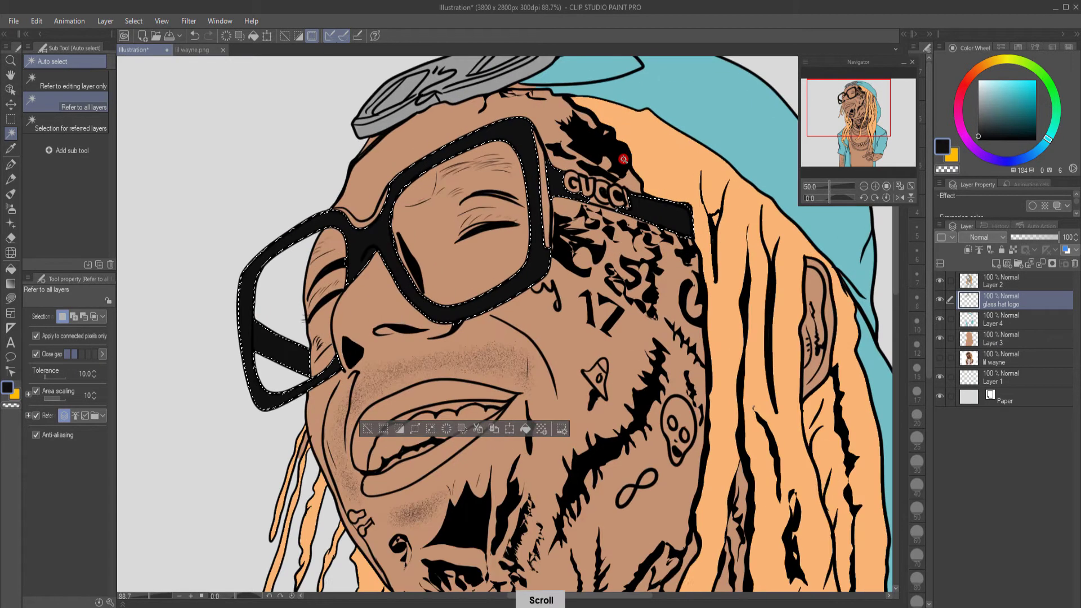
{"action": "scroll", "coordinate": [624, 159], "scroll_direction": "up", "scroll_amount": 2}
{"action": "left_click", "coordinate": [601, 219]}
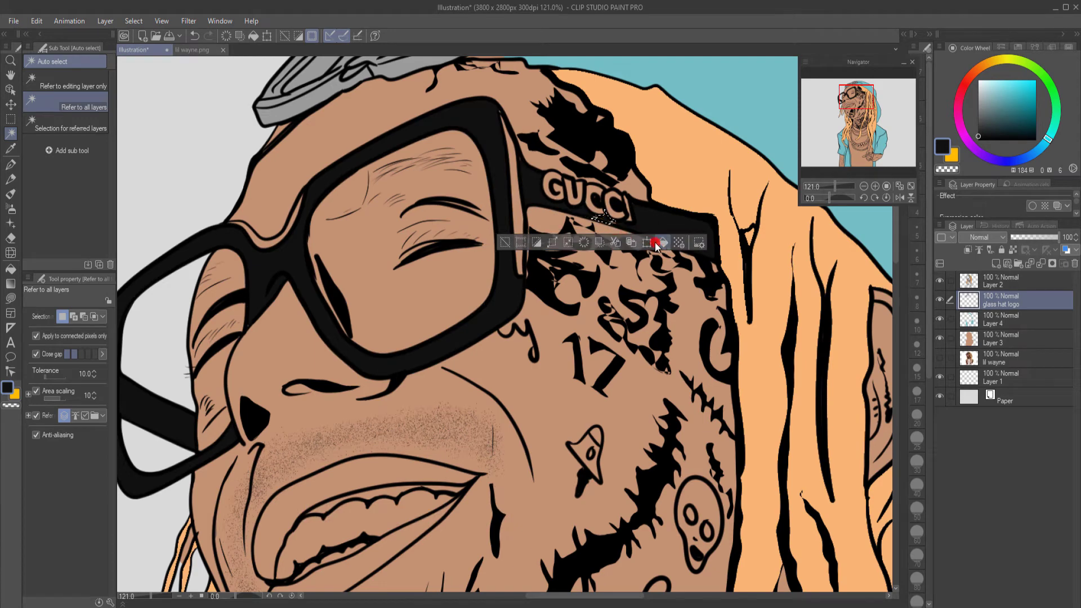
{"action": "left_click", "coordinate": [617, 225]}
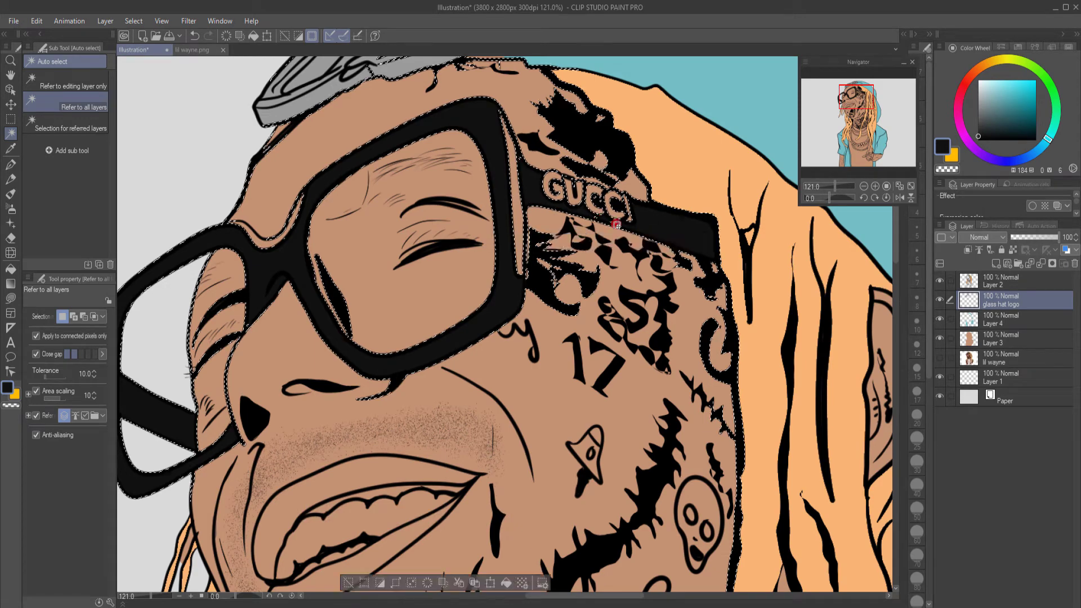
{"action": "key", "text": "ctrl+z"}
{"action": "key", "text": "ctrl+d"}
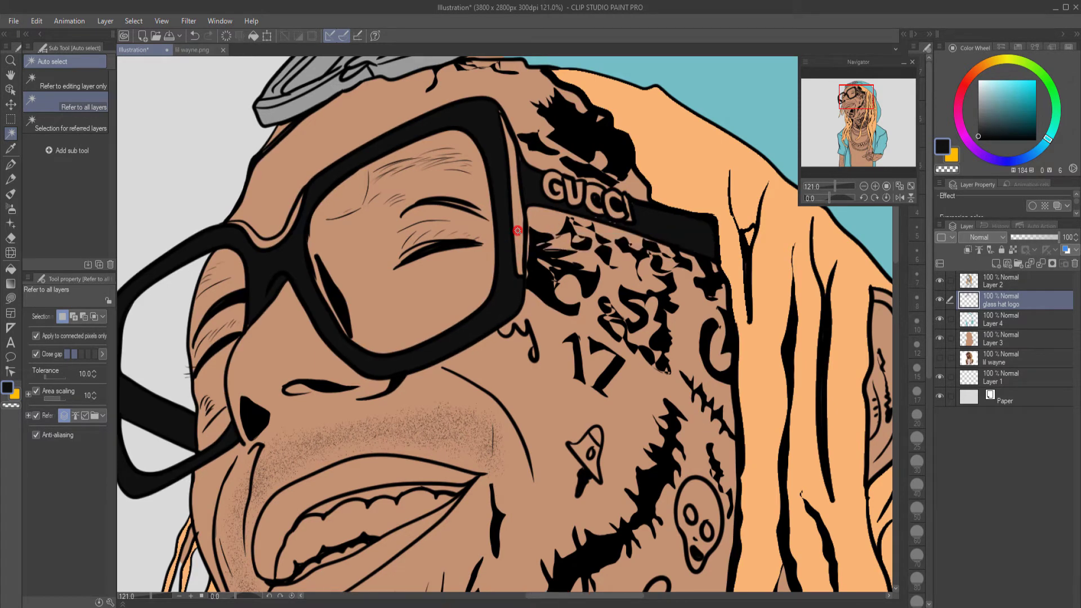
Step: Select the GUCCI letters on the glasses temple and fill them on Layer 4 with golden yellow (hue 44, saturation 100, value 100)
{"action": "key", "text": "p"}
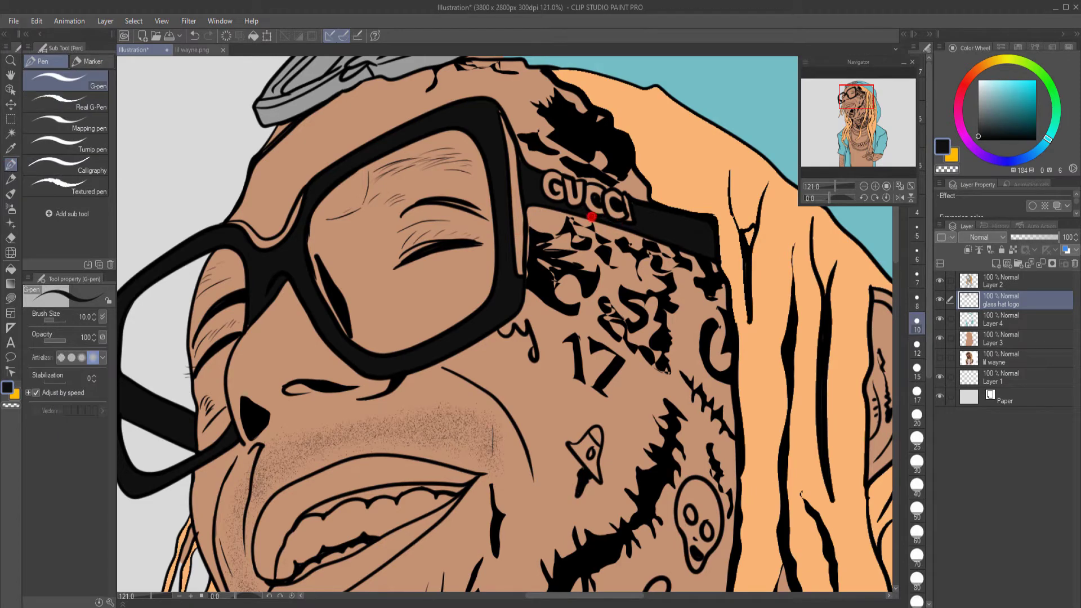
{"action": "scroll", "coordinate": [547, 226], "scroll_direction": "down", "scroll_amount": 4}
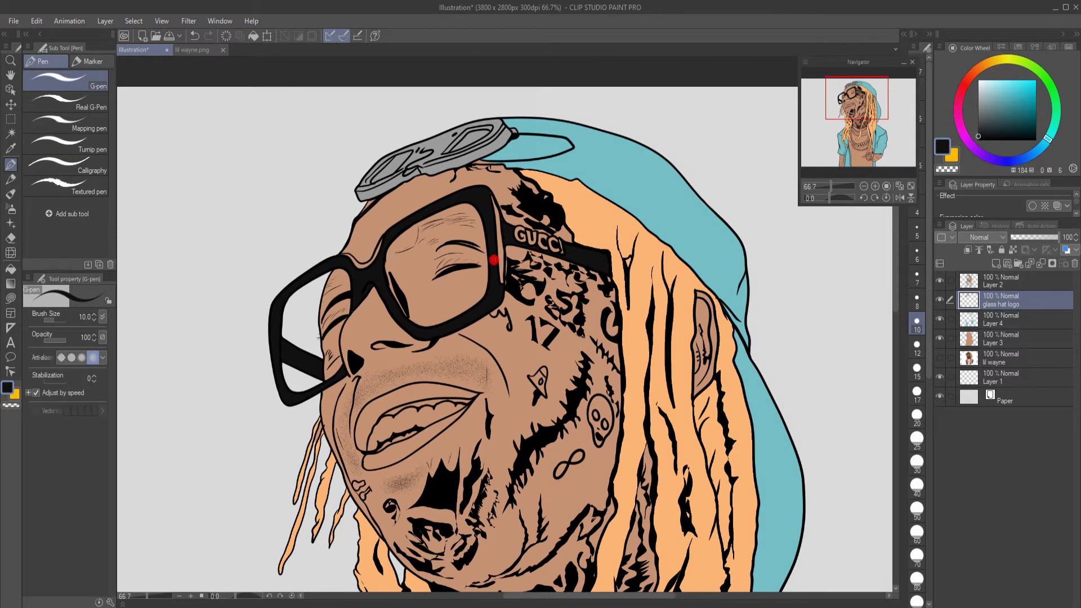
{"action": "left_click", "coordinate": [968, 323]}
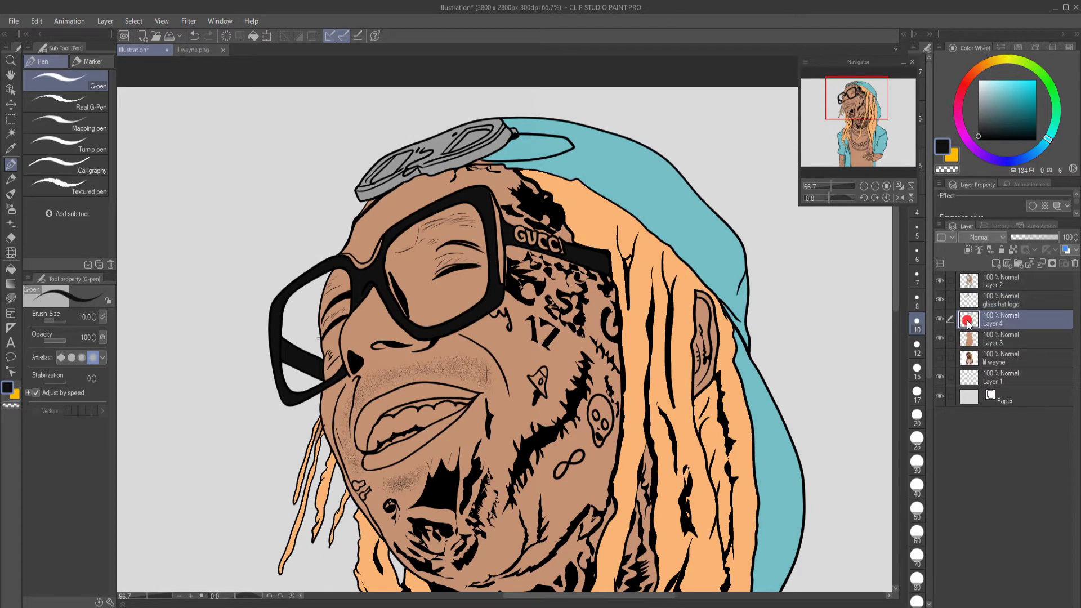
{"action": "key", "text": "w"}
{"action": "scroll", "coordinate": [549, 232], "scroll_direction": "up", "scroll_amount": 5}
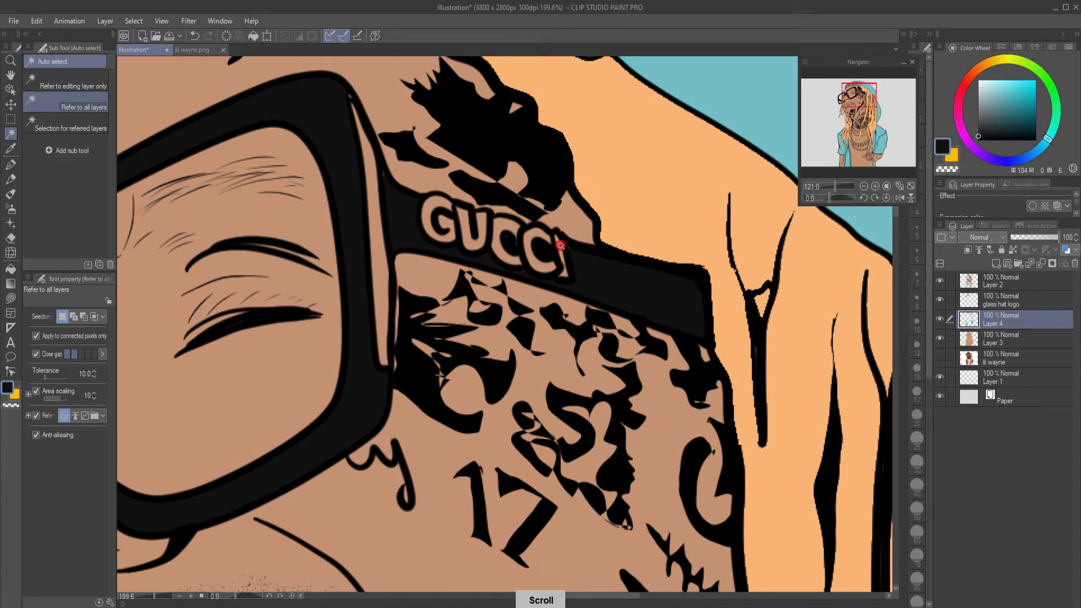
{"action": "left_click", "coordinate": [519, 249]}
{"action": "left_click", "coordinate": [504, 248]}
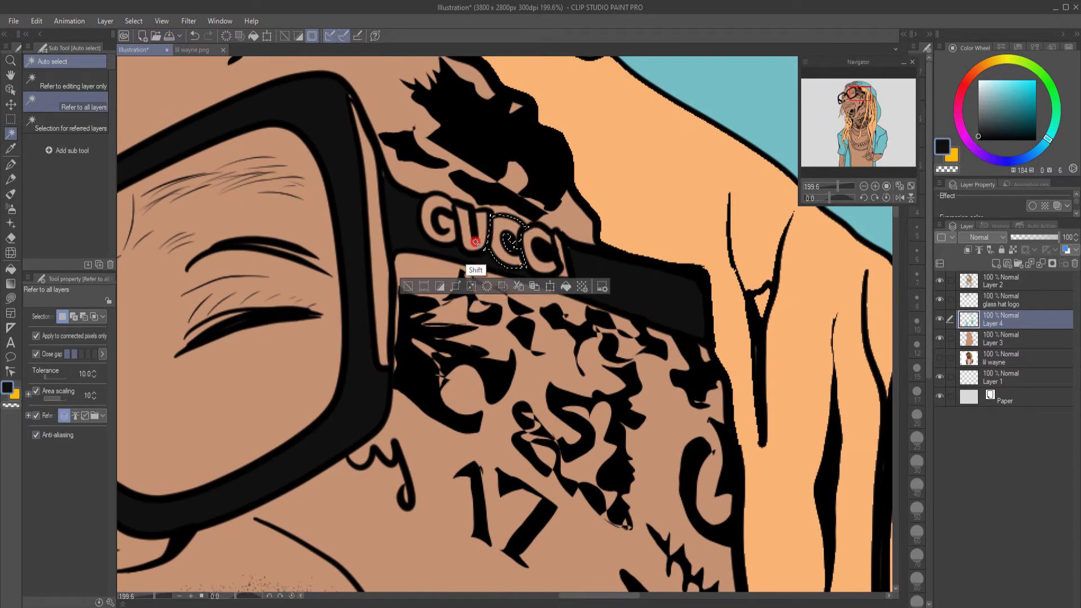
{"action": "left_click", "coordinate": [476, 242], "text": "shift"}
{"action": "left_click", "coordinate": [445, 223], "text": "shift"}
{"action": "left_click", "coordinate": [562, 263], "text": "shift"}
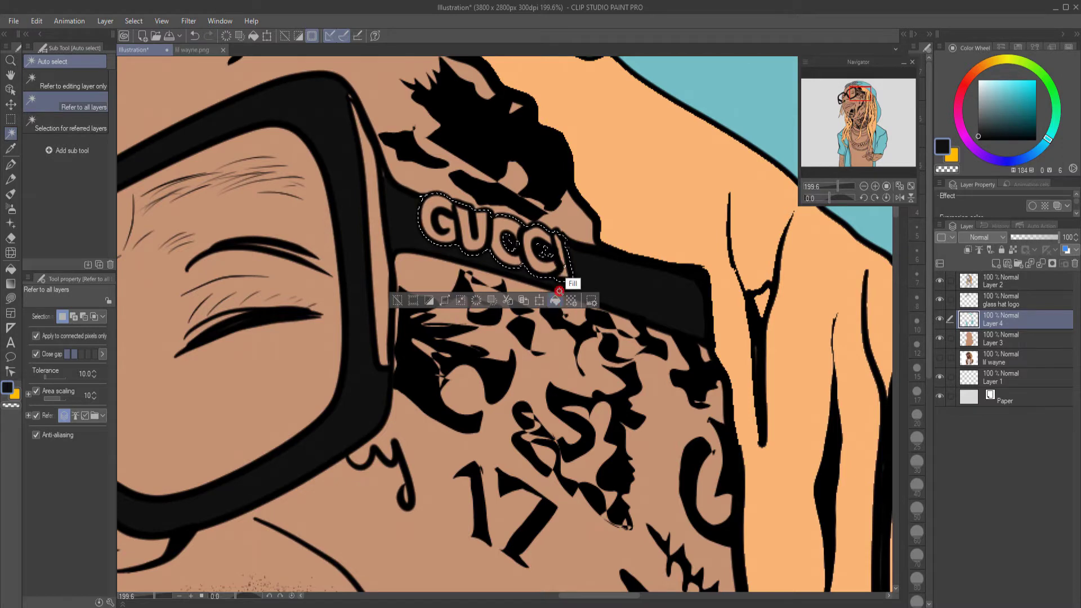
{"action": "key", "text": "x"}
{"action": "left_click", "coordinate": [556, 302]}
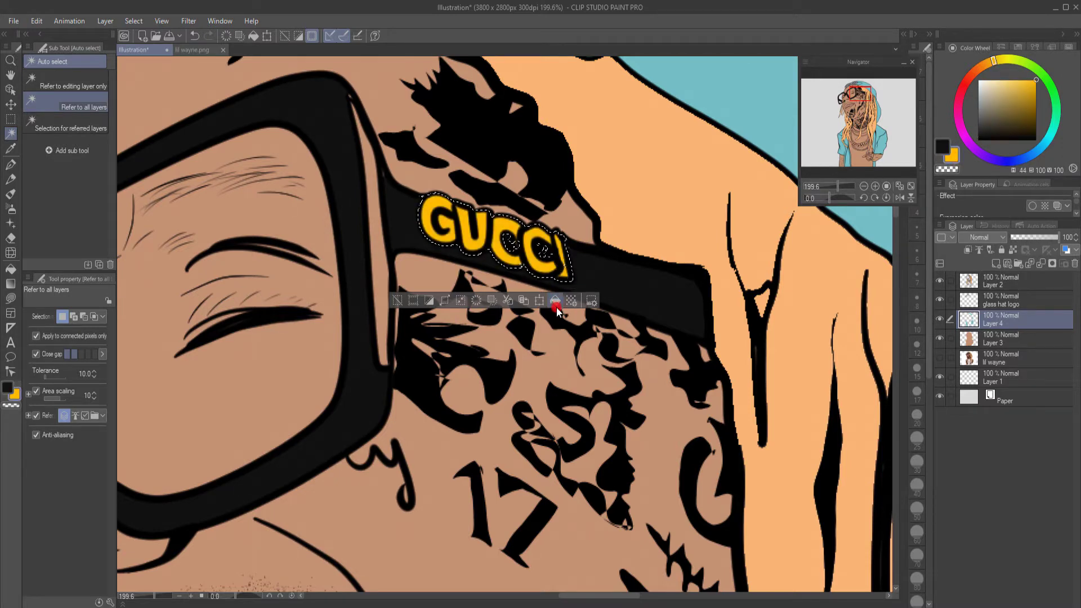
Step: Fill the thin strip along the side of the glasses frame and the nose bridge with the same golden yellow, and clear the selection
{"action": "left_click", "coordinate": [378, 285]}
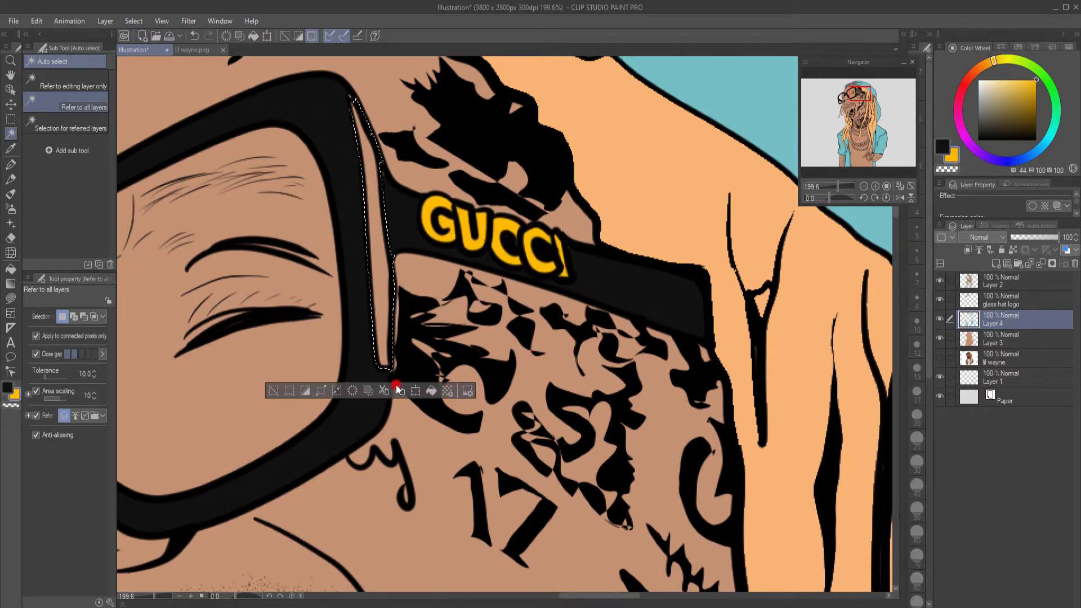
{"action": "left_click", "coordinate": [431, 390]}
{"action": "scroll", "coordinate": [830, 330], "scroll_direction": "down", "scroll_amount": 5}
{"action": "left_click", "coordinate": [361, 320]}
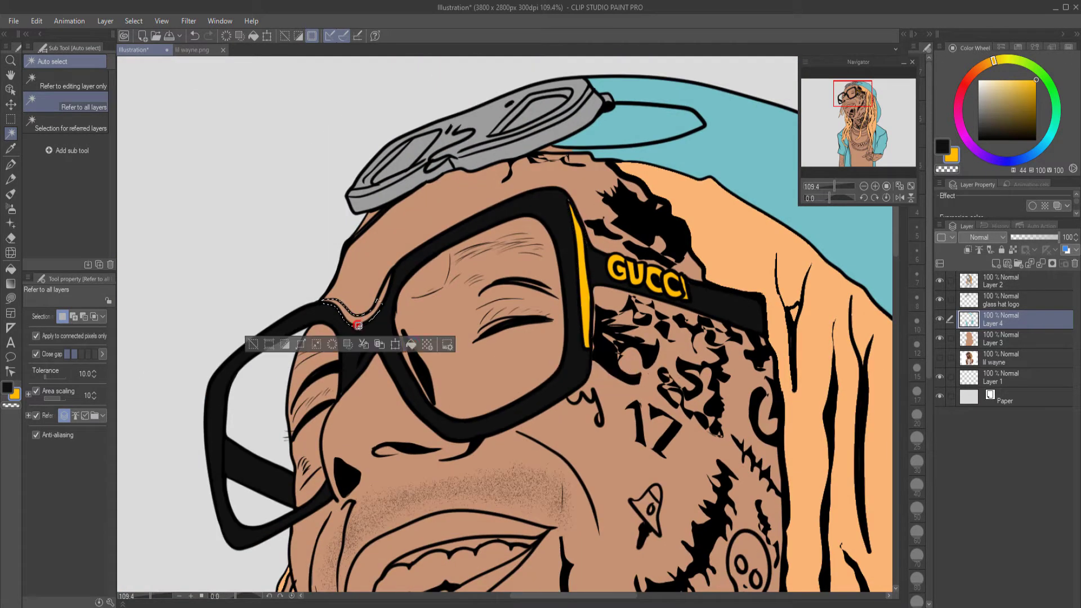
{"action": "left_click", "coordinate": [411, 346]}
{"action": "scroll", "coordinate": [440, 329], "scroll_direction": "down", "scroll_amount": 3}
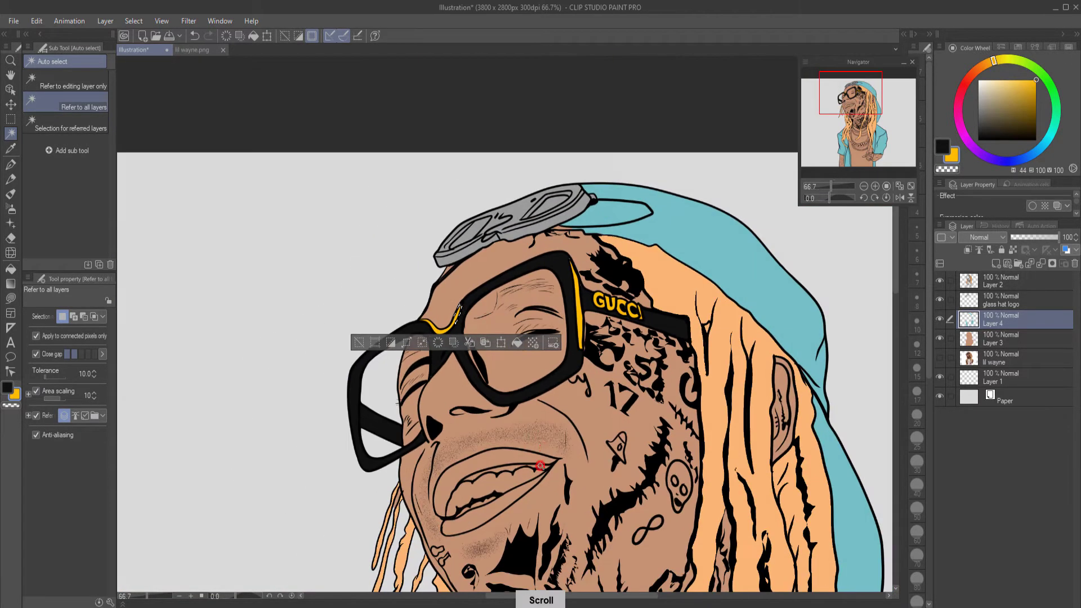
{"action": "left_click", "coordinate": [380, 378]}
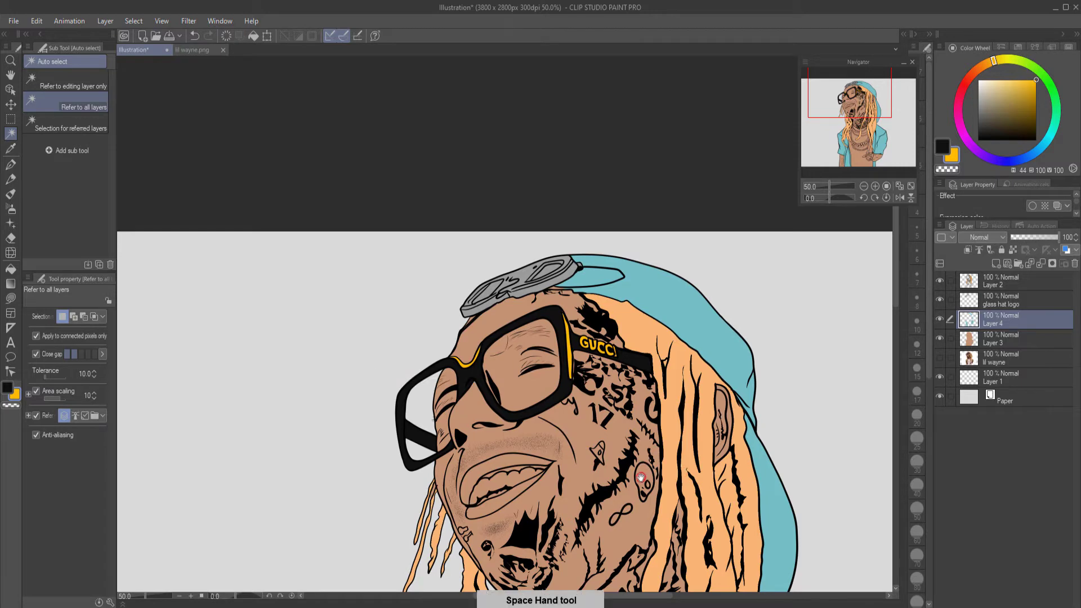
Step: Sample the orange of the dreadlocks and fill the uncoloured lock ends above the raised hand with it on Layer 2
{"action": "left_click_drag", "start_coordinate": [639, 469], "coordinate": [595, 255]}
{"action": "left_click", "coordinate": [997, 281]}
{"action": "right_click", "coordinate": [668, 441]}
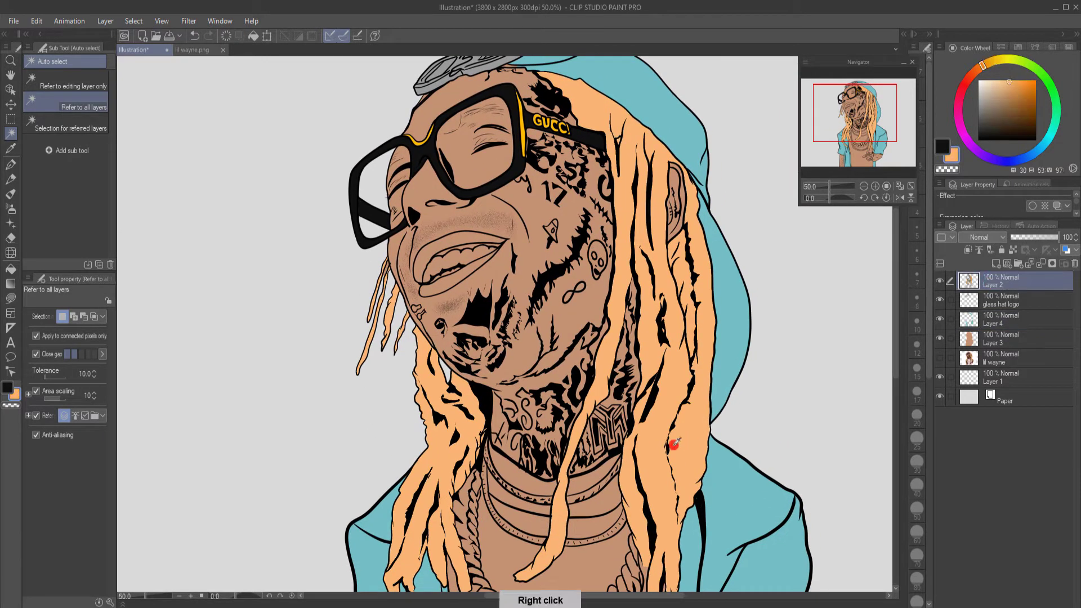
{"action": "left_click_drag", "start_coordinate": [642, 473], "coordinate": [625, 281]}
{"action": "key", "text": "g"}
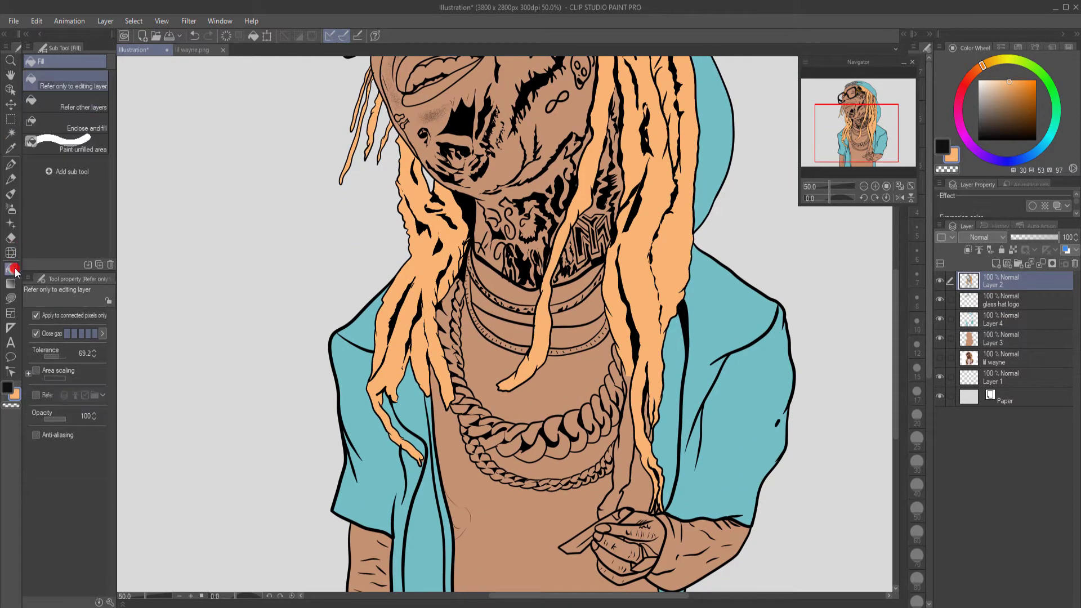
{"action": "left_click", "coordinate": [626, 441]}
{"action": "left_click", "coordinate": [609, 506]}
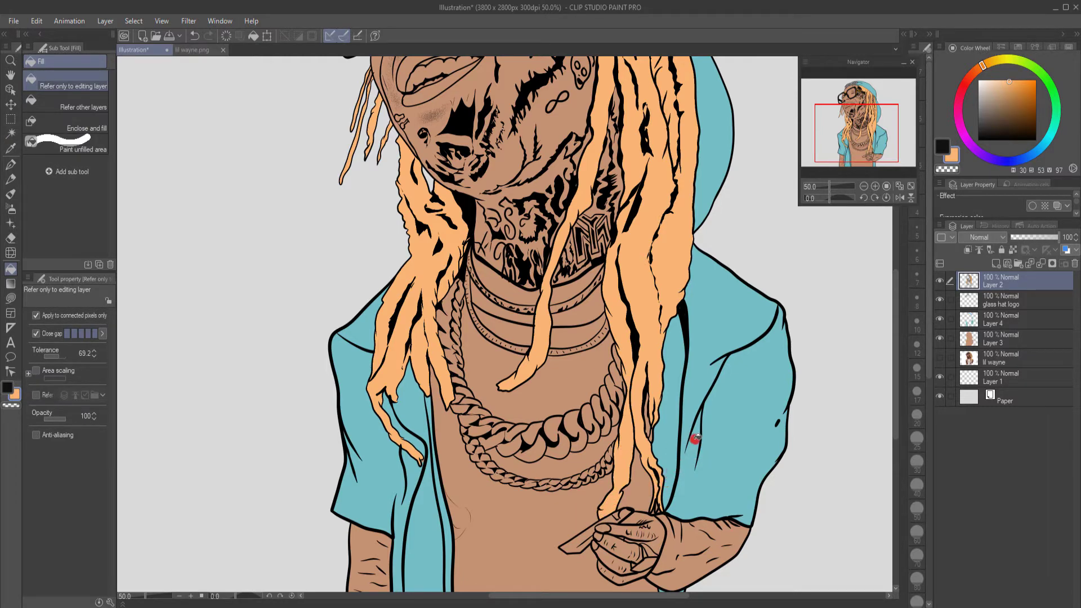
{"action": "scroll", "coordinate": [694, 436], "scroll_direction": "down", "scroll_amount": 3}
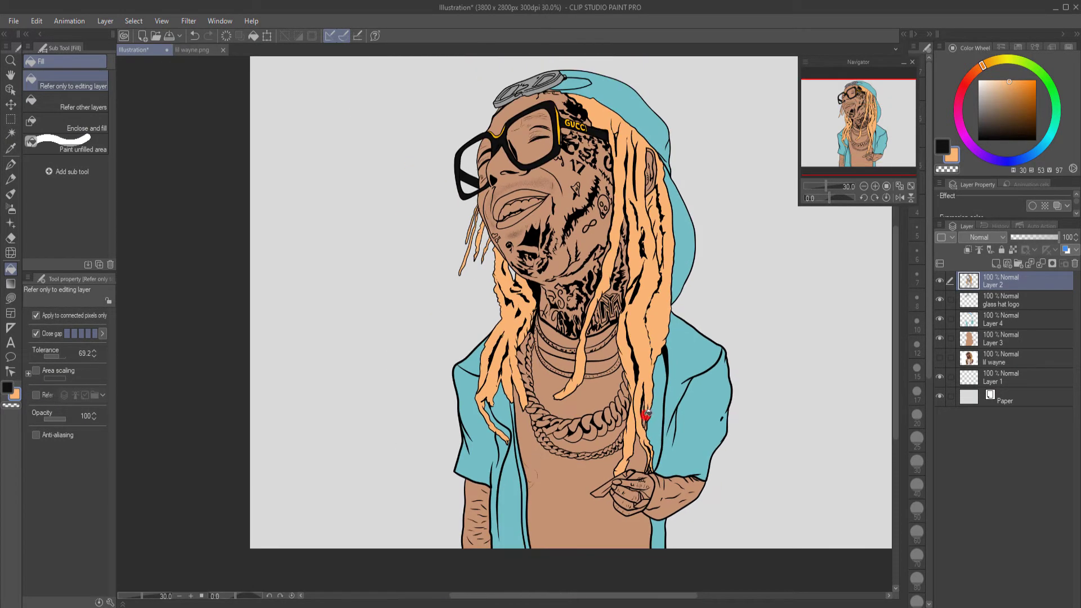
Step: Rename Layer 4, which holds the cap, shirt and glasses colours, as "hat shirt glass logo"
{"action": "left_click", "coordinate": [989, 324]}
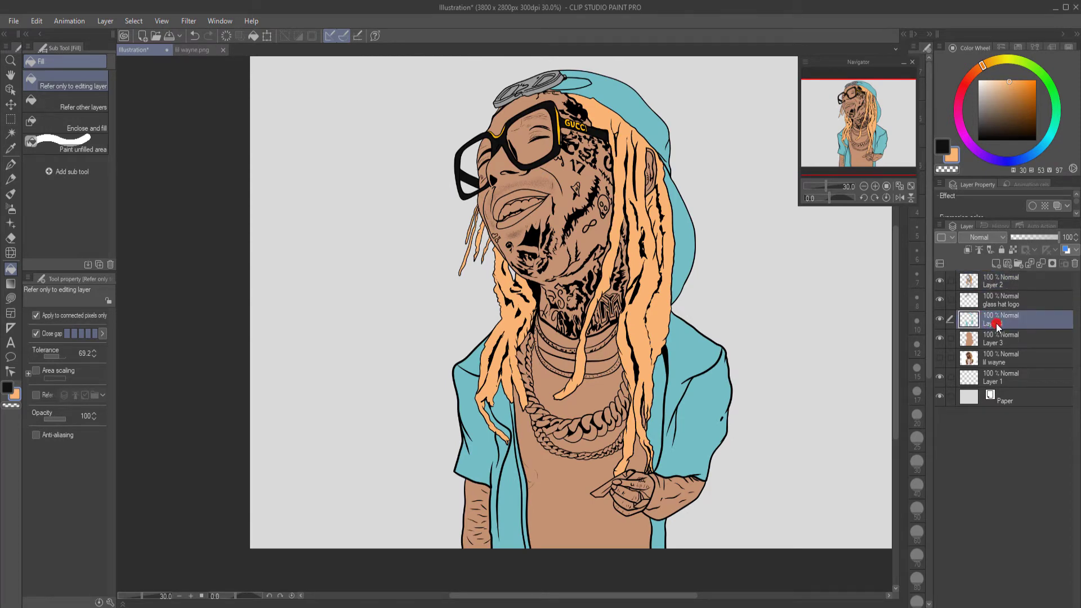
{"action": "double_click", "coordinate": [997, 325]}
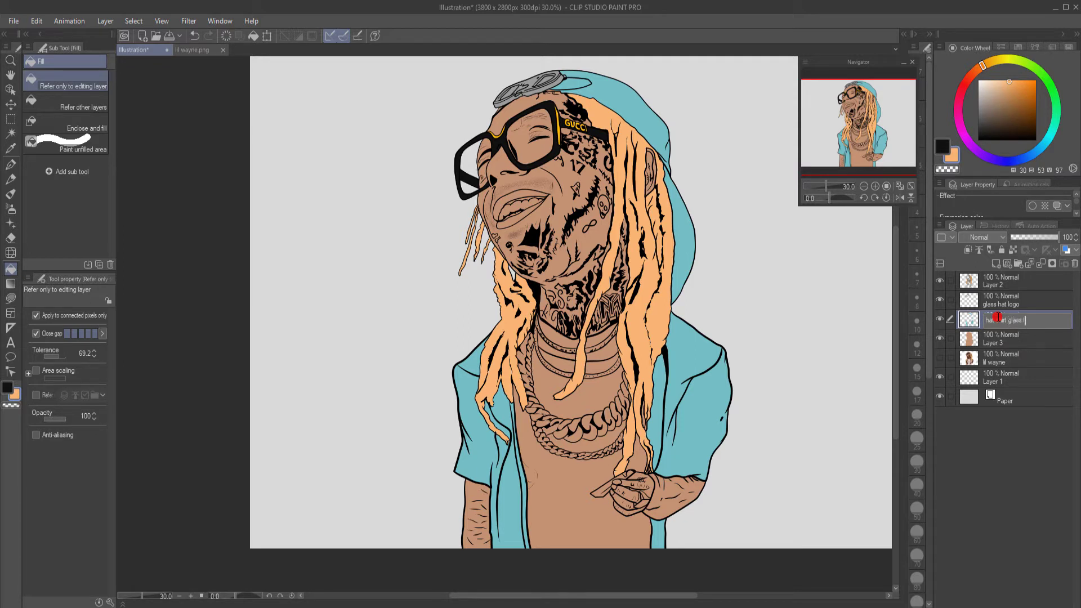
{"action": "key", "text": "Return"}
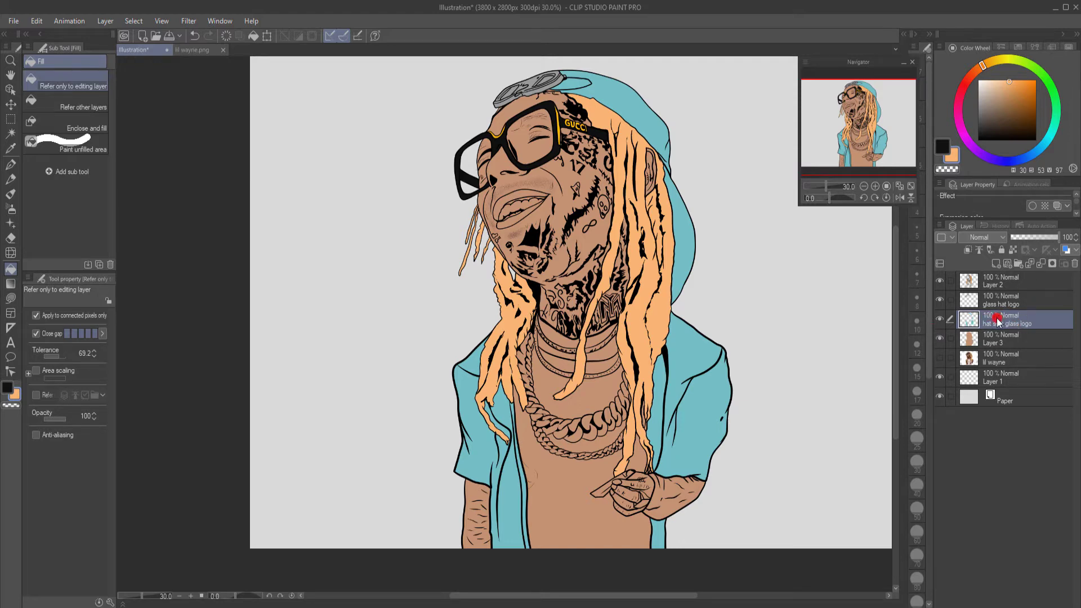
Step: Add a layer above Layer 3, select the undershirt areas around the necklaces, and fill them with light grey (saturation 0, value 88)
{"action": "left_click", "coordinate": [1009, 340]}
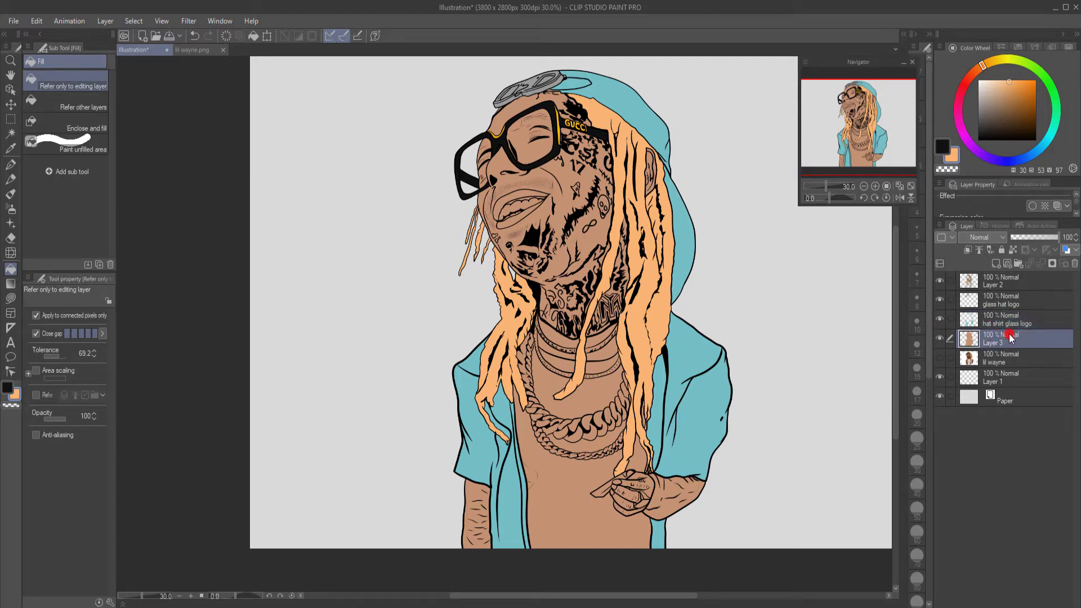
{"action": "left_click", "coordinate": [997, 263]}
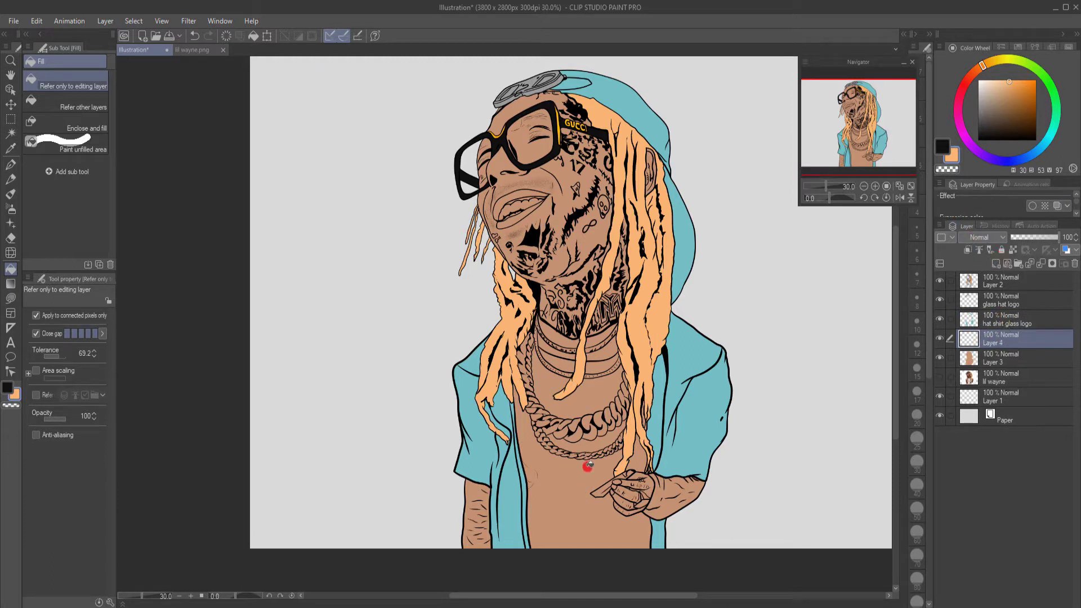
{"action": "key", "text": "w"}
{"action": "left_click", "coordinate": [560, 514]}
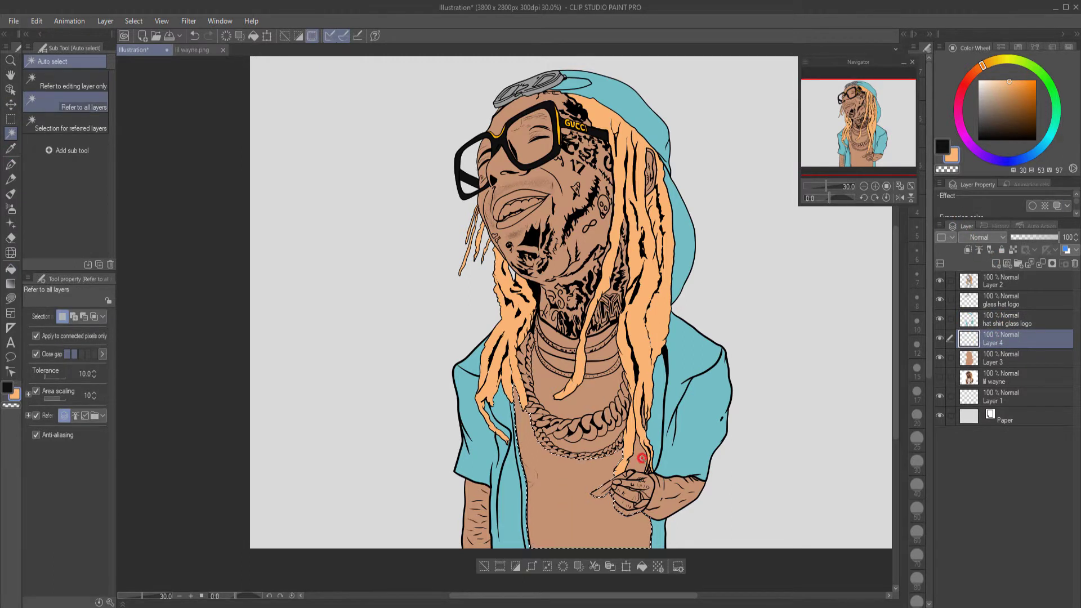
{"action": "left_click", "coordinate": [595, 366], "text": "shift"}
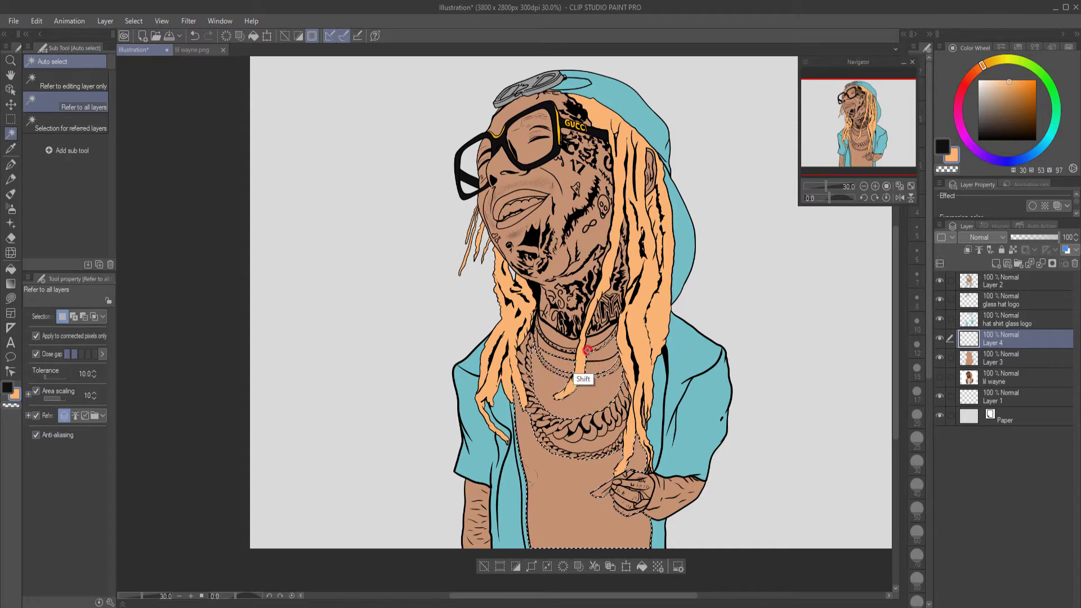
{"action": "left_click", "coordinate": [553, 349], "text": "shift"}
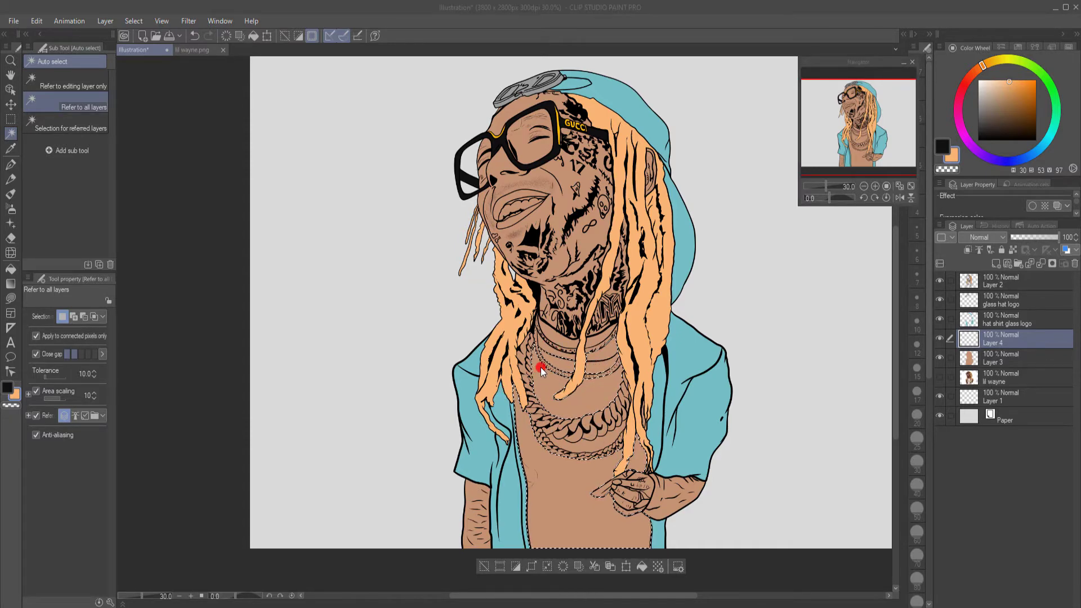
{"action": "left_click", "coordinate": [546, 376], "text": "shift"}
{"action": "left_click", "coordinate": [24, 160]}
{"action": "left_click", "coordinate": [561, 352], "text": "shift"}
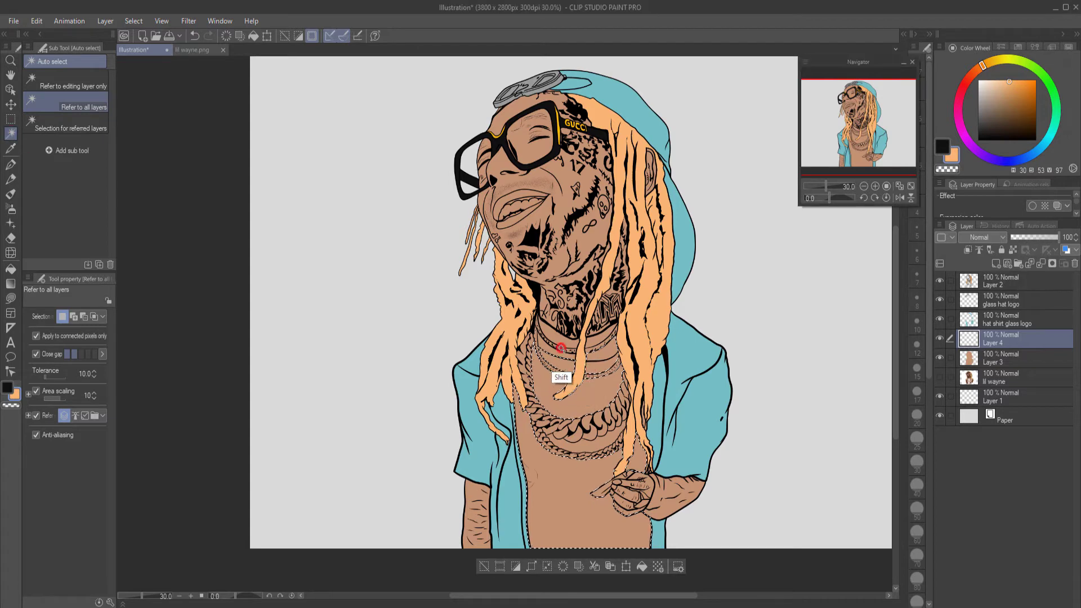
{"action": "left_click", "coordinate": [980, 85]}
{"action": "left_click", "coordinate": [642, 566]}
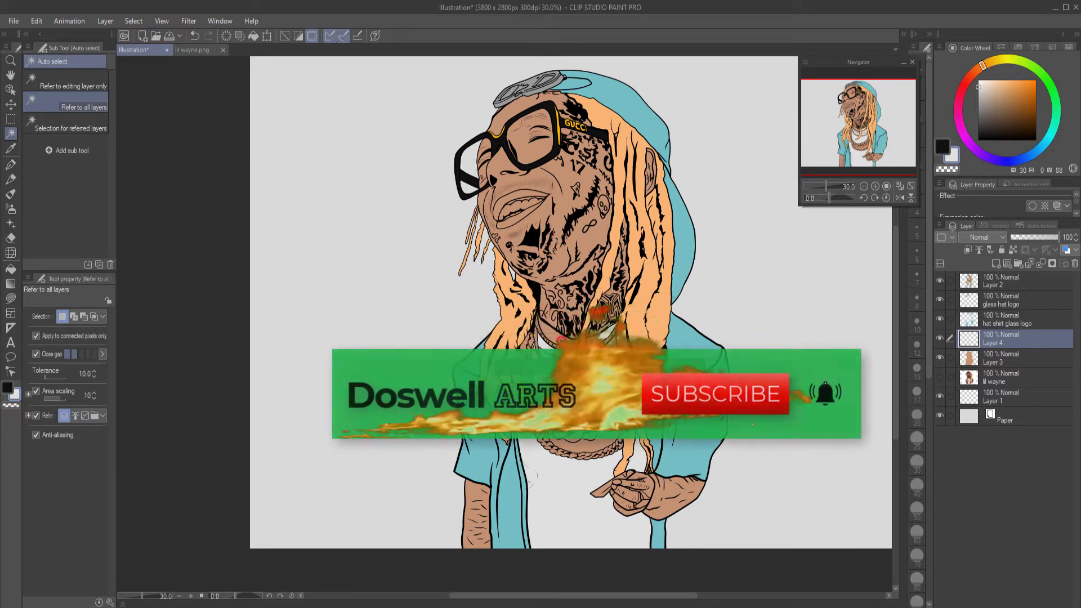
Step: Fill the undershirt's collar and both forearm sleeves with the same light grey
{"action": "left_click", "coordinate": [557, 339]}
{"action": "left_click", "coordinate": [529, 509]}
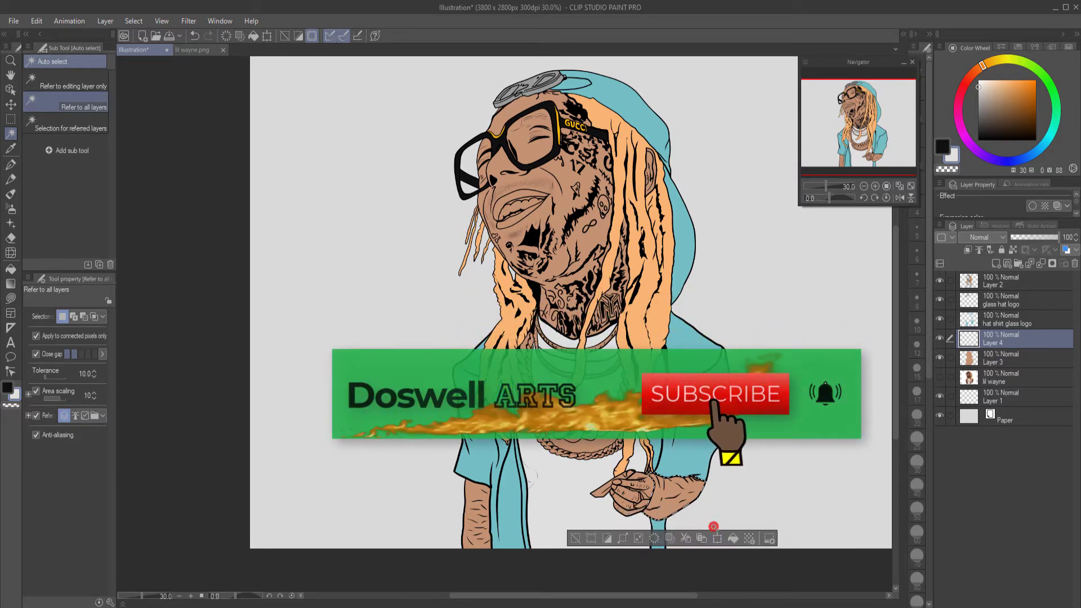
{"action": "left_click", "coordinate": [479, 509]}
{"action": "left_click", "coordinate": [537, 566]}
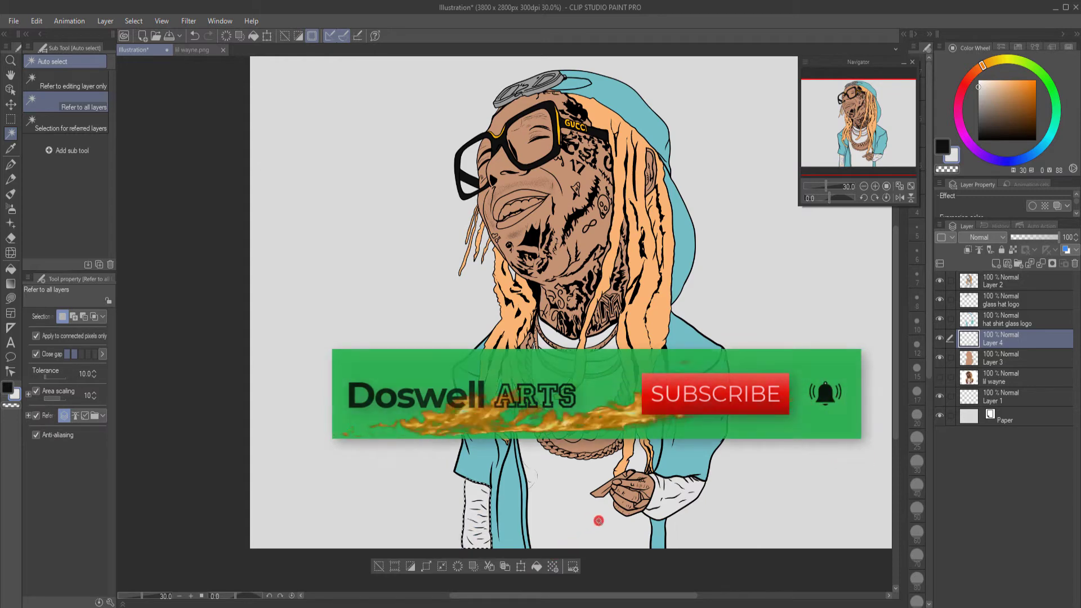
Step: Select the fingernail on the raised hand and try pale pink fills followed by pure white (saturation 0, value 100)
{"action": "left_click", "coordinate": [613, 493]}
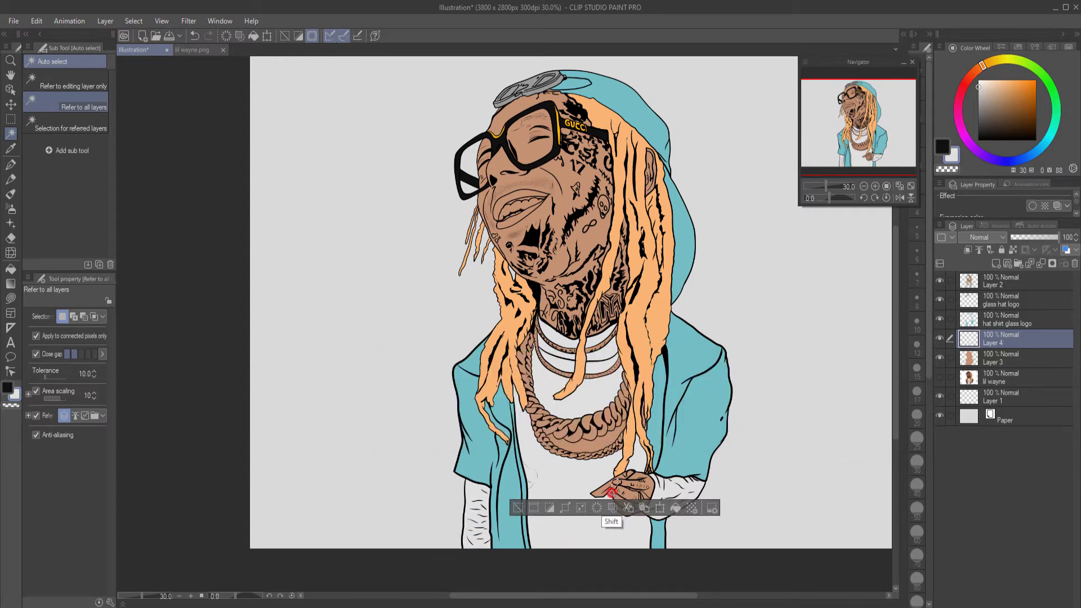
{"action": "left_click", "coordinate": [985, 89]}
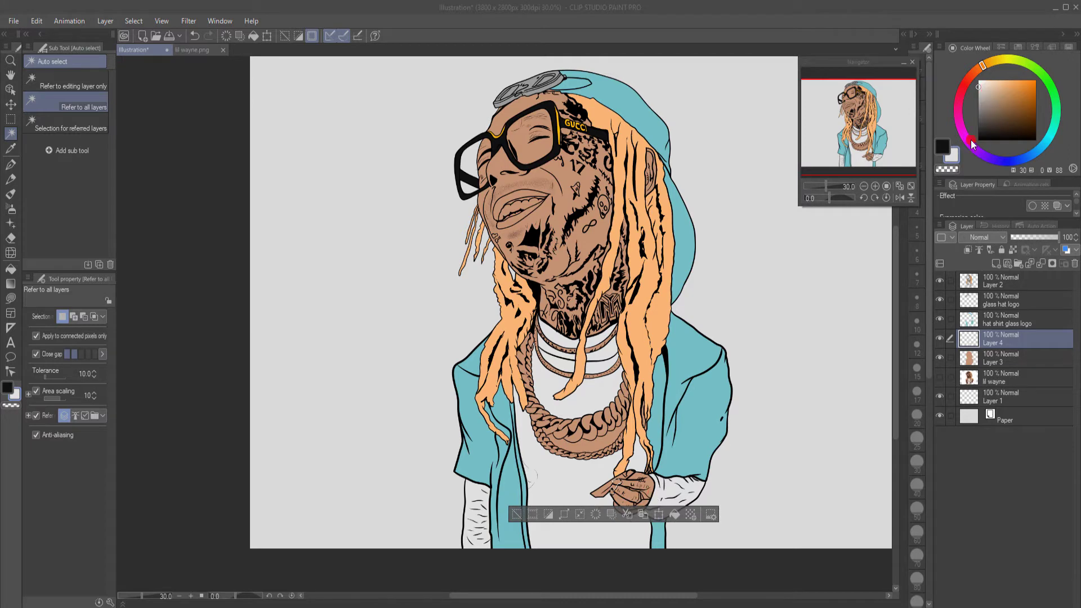
{"action": "left_click_drag", "start_coordinate": [972, 142], "coordinate": [964, 134]}
{"action": "left_click", "coordinate": [990, 75]}
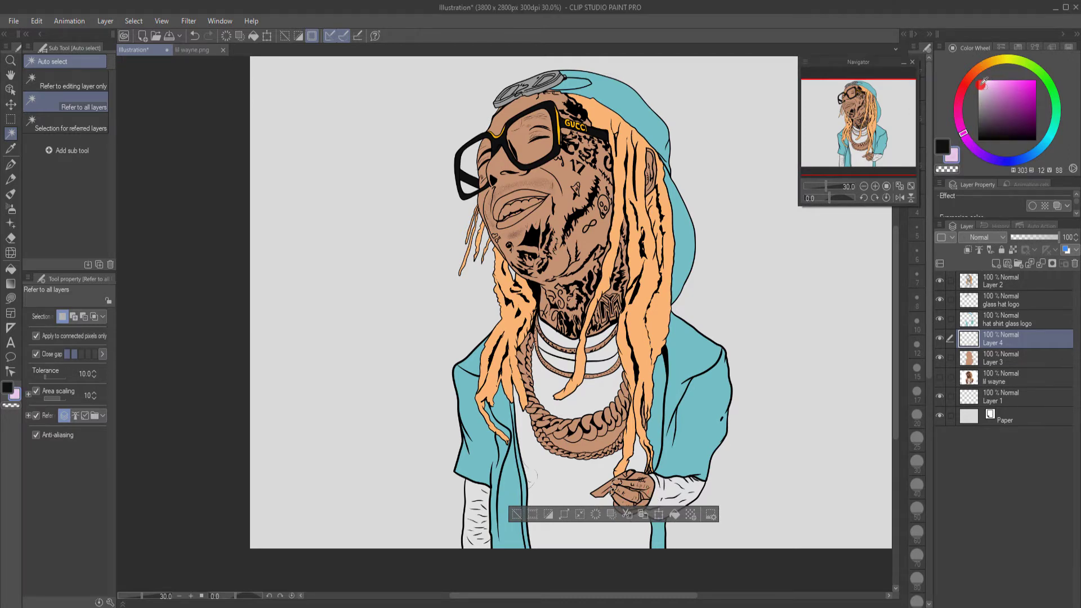
{"action": "left_click", "coordinate": [671, 517]}
{"action": "left_click", "coordinate": [981, 85]}
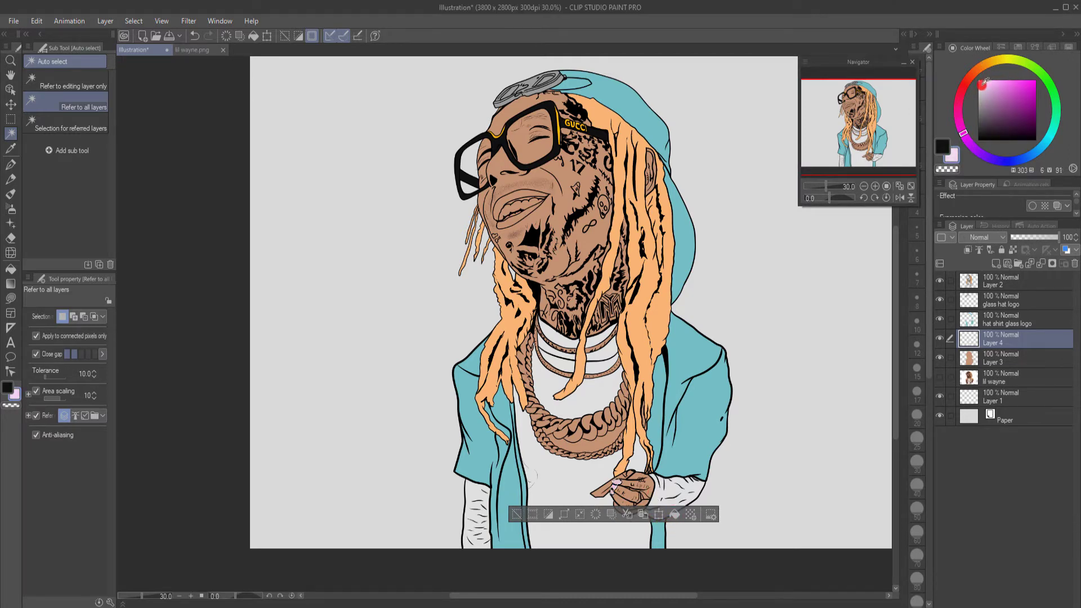
{"action": "left_click", "coordinate": [673, 516]}
{"action": "left_click", "coordinate": [978, 80]}
{"action": "left_click", "coordinate": [674, 517]}
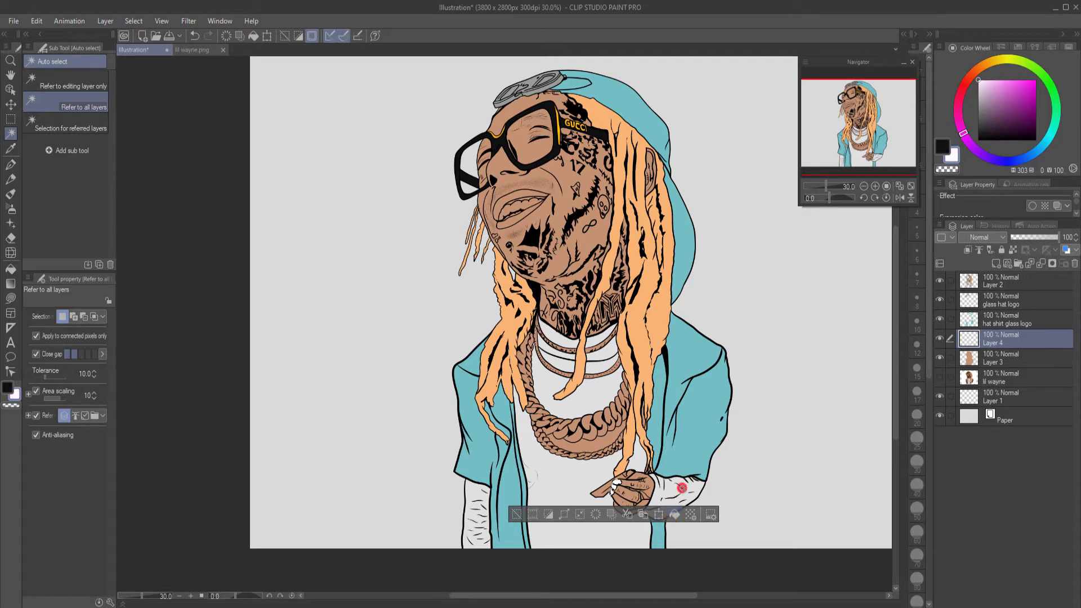
Step: Sample the skin tone, refill the fingernail with a paler, less saturated version of it, and clear the selection
{"action": "left_click_drag", "start_coordinate": [980, 82], "coordinate": [976, 104]}
{"action": "right_click", "coordinate": [615, 487]}
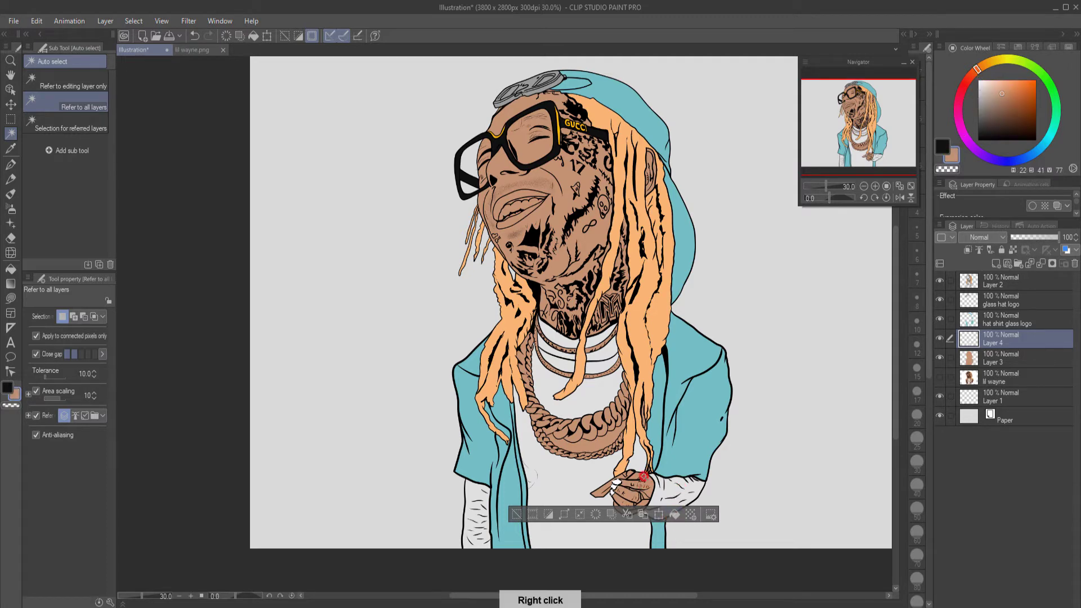
{"action": "left_click", "coordinate": [673, 517]}
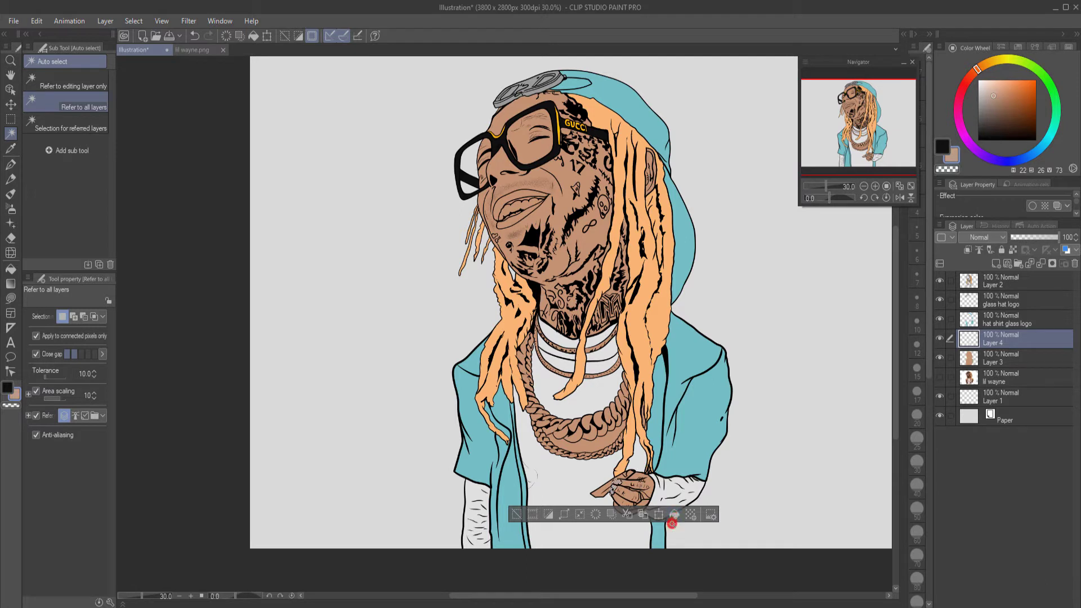
{"action": "left_click_drag", "start_coordinate": [995, 96], "coordinate": [994, 85]}
{"action": "left_click", "coordinate": [672, 515]}
{"action": "left_click", "coordinate": [516, 514]}
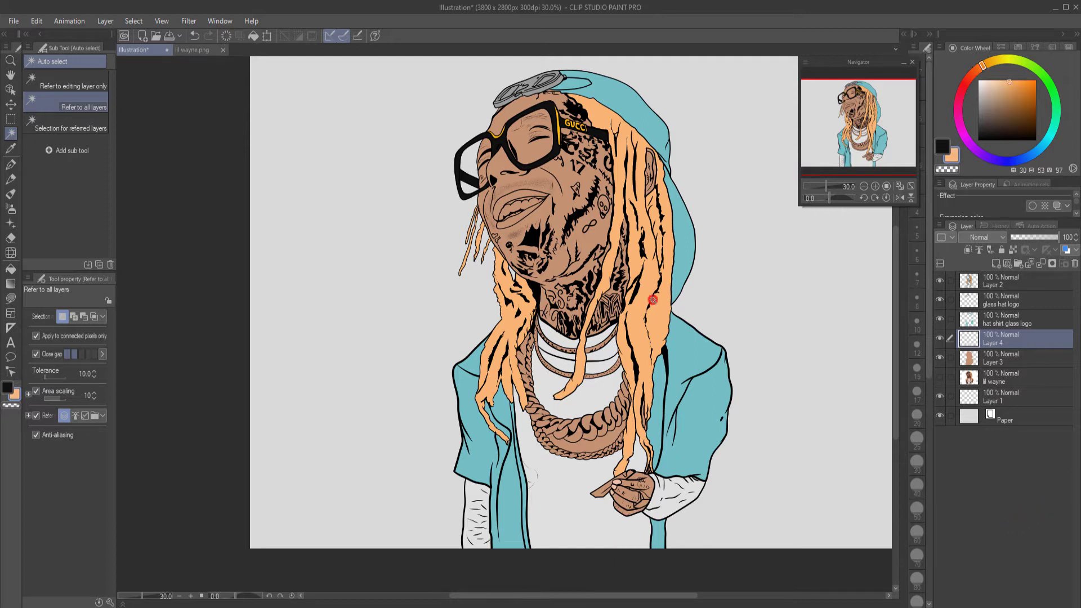
Step: Select the teeth, try a fill sampled from the glasses' gold, and refill them with white (saturation 0, value 99)
{"action": "right_click", "coordinate": [561, 131]}
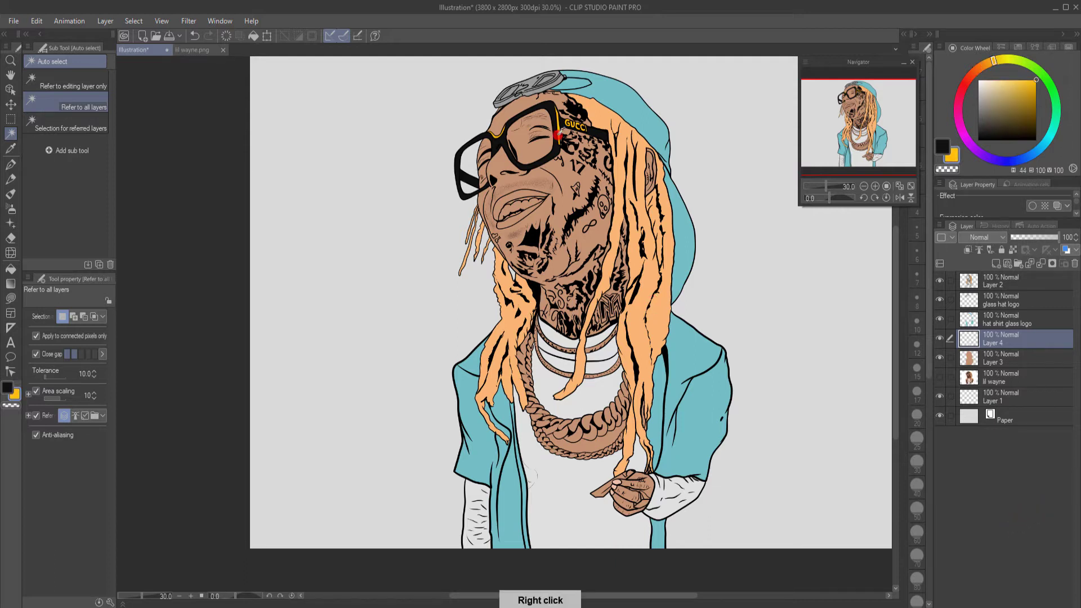
{"action": "left_click", "coordinate": [526, 204]}
{"action": "left_click", "coordinate": [576, 239]}
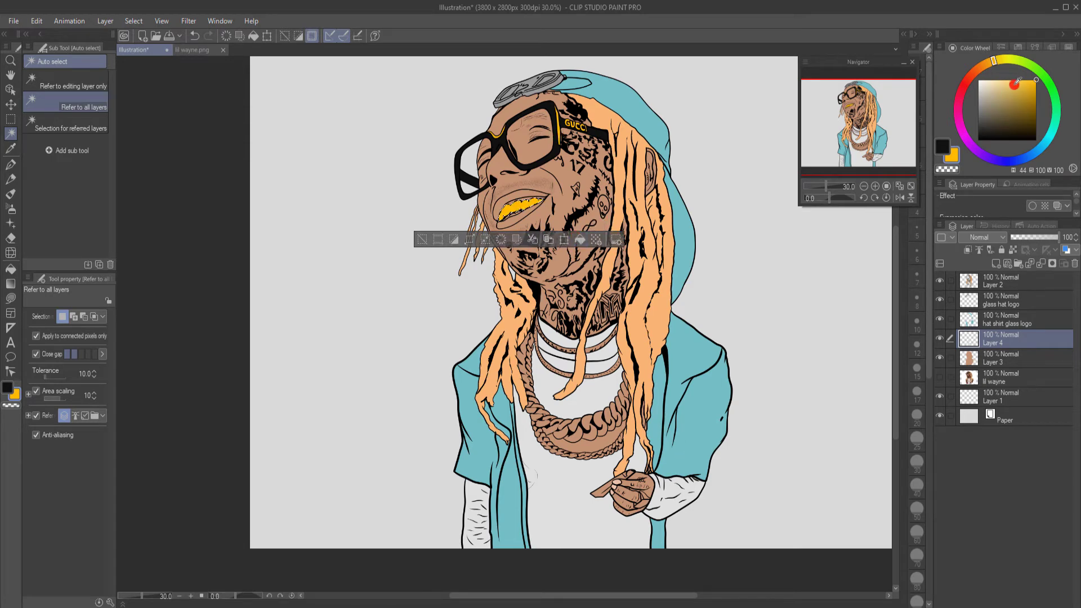
{"action": "left_click", "coordinate": [978, 80]}
{"action": "left_click", "coordinate": [580, 241]}
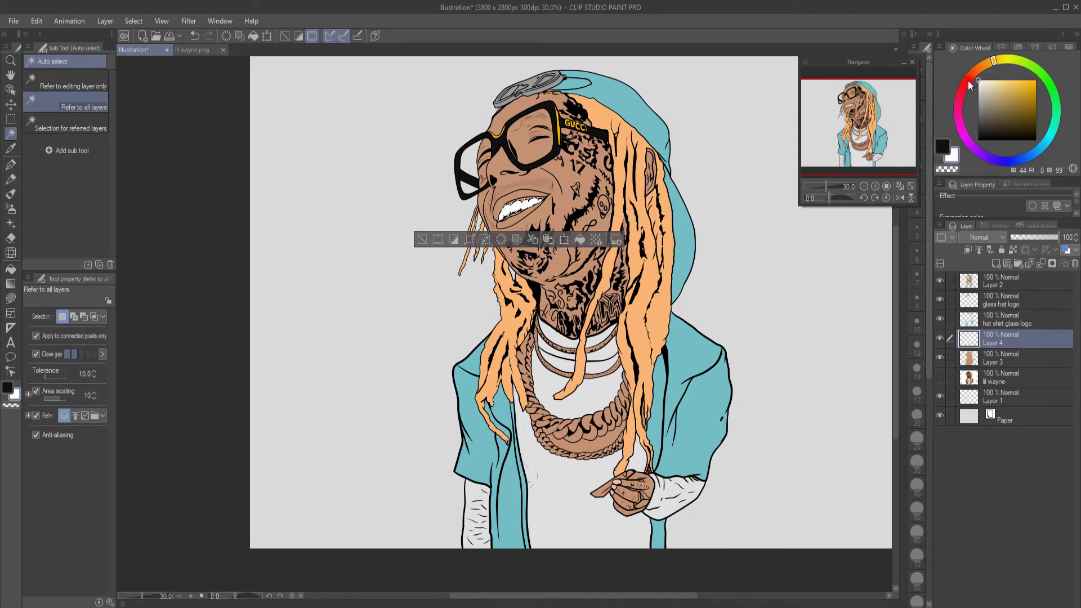
Step: Fill the shirt area between the two lower chains and the remaining gaps along the lower teeth with the same white
{"action": "left_click", "coordinate": [604, 444]}
{"action": "left_click", "coordinate": [646, 473]}
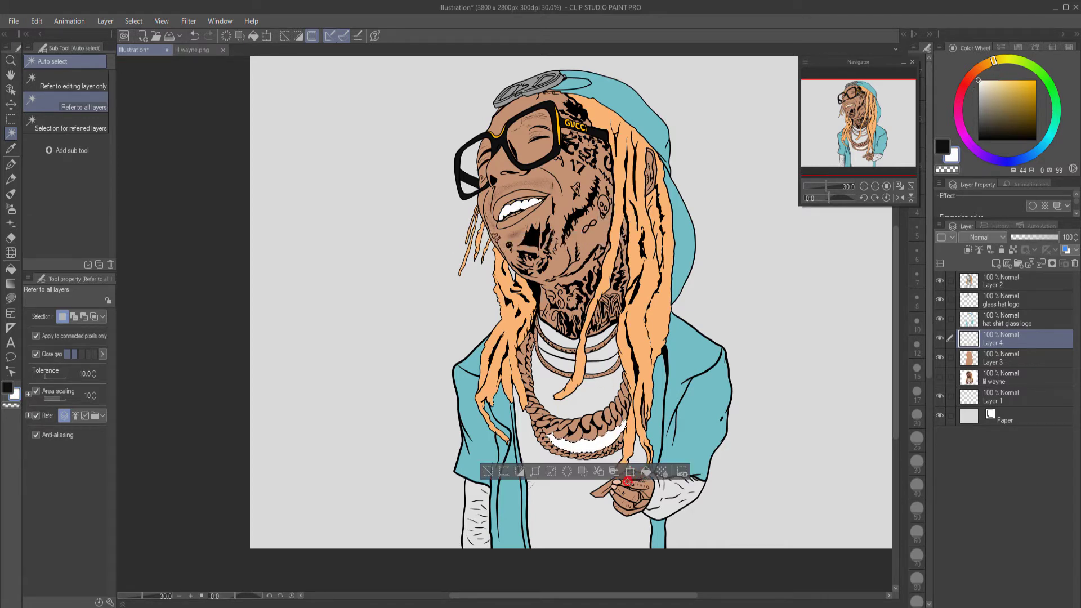
{"action": "scroll", "coordinate": [514, 214], "scroll_direction": "up", "scroll_amount": 2}
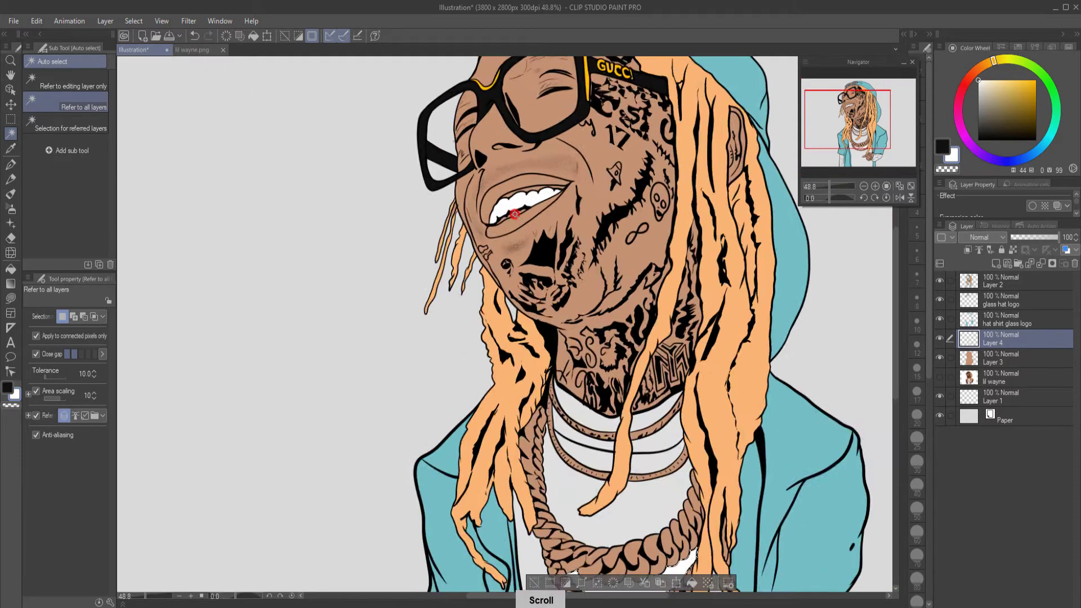
{"action": "scroll", "coordinate": [514, 214], "scroll_direction": "up", "scroll_amount": 5}
{"action": "left_click", "coordinate": [514, 214]}
{"action": "left_click", "coordinate": [582, 246]}
{"action": "left_click", "coordinate": [480, 231]}
{"action": "left_click", "coordinate": [542, 263]}
{"action": "scroll", "coordinate": [539, 251], "scroll_direction": "down", "scroll_amount": 1}
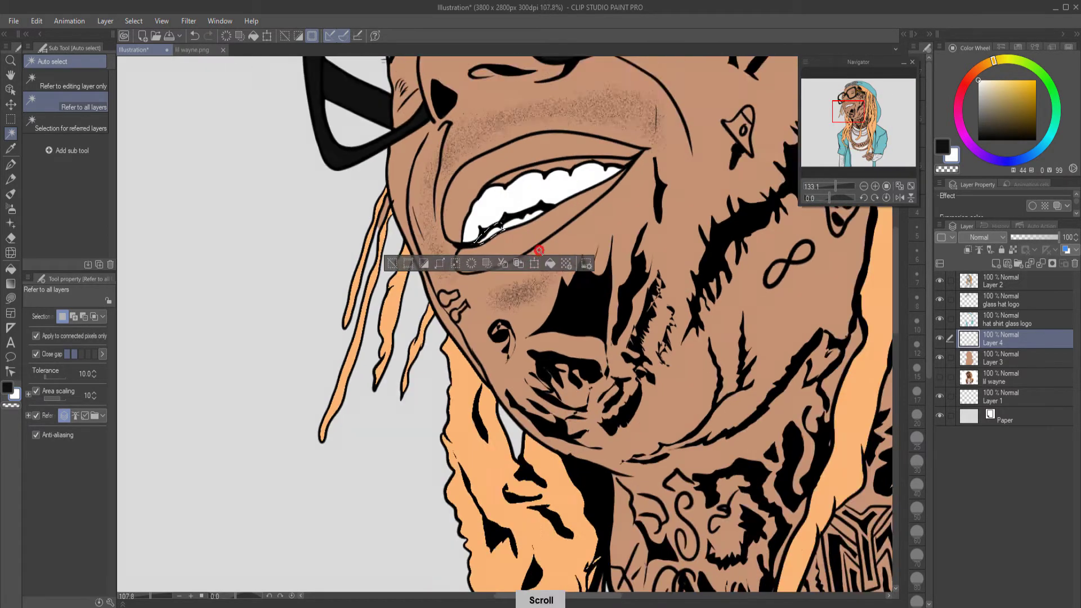
{"action": "scroll", "coordinate": [539, 250], "scroll_direction": "down", "scroll_amount": 5}
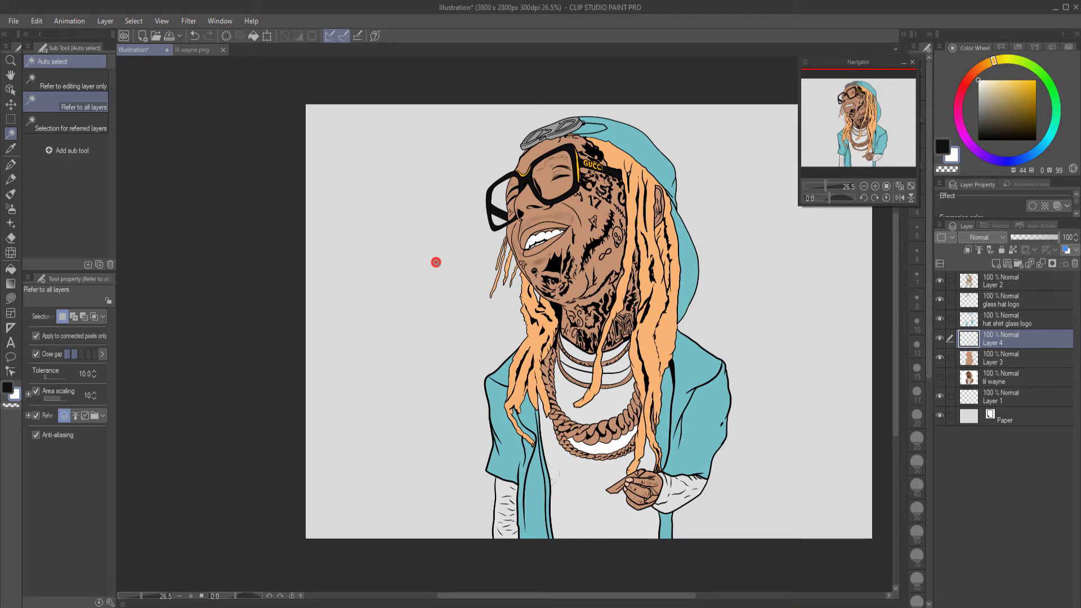
Step: Rename Layer 4 as "white shirt and teeth" and add a layer named "jew" above the glass hat logo layer
{"action": "double_click", "coordinate": [989, 338]}
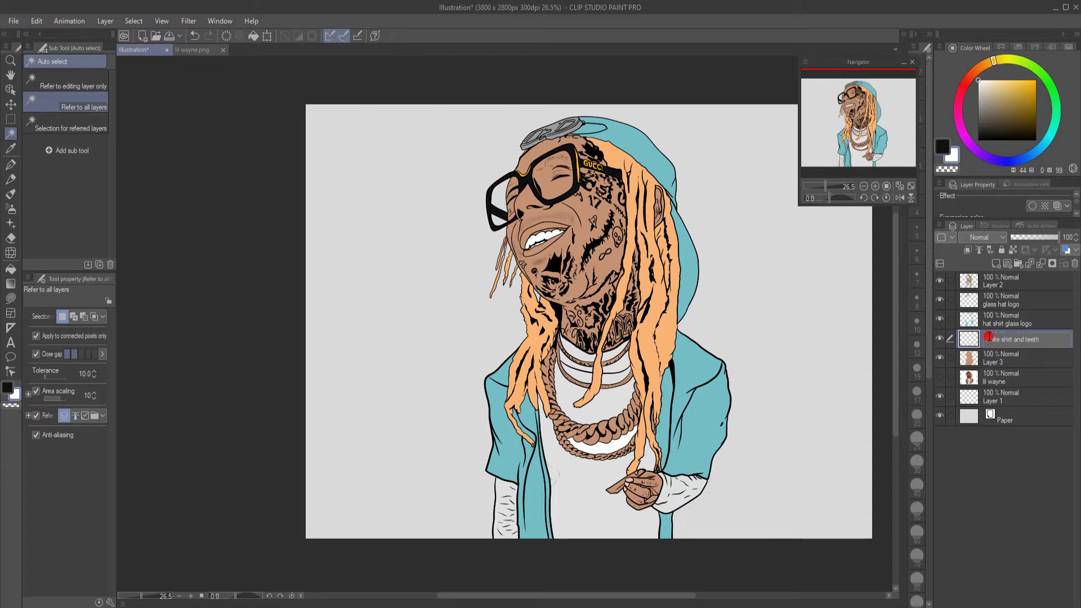
{"action": "key", "text": "Return"}
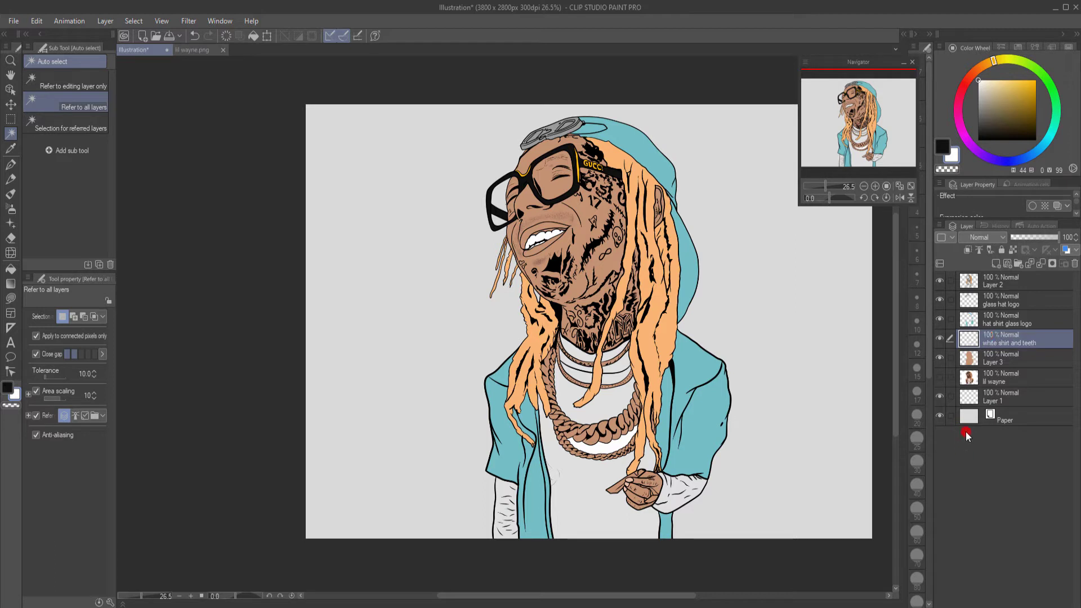
{"action": "left_click", "coordinate": [1023, 306]}
{"action": "left_click", "coordinate": [996, 264]}
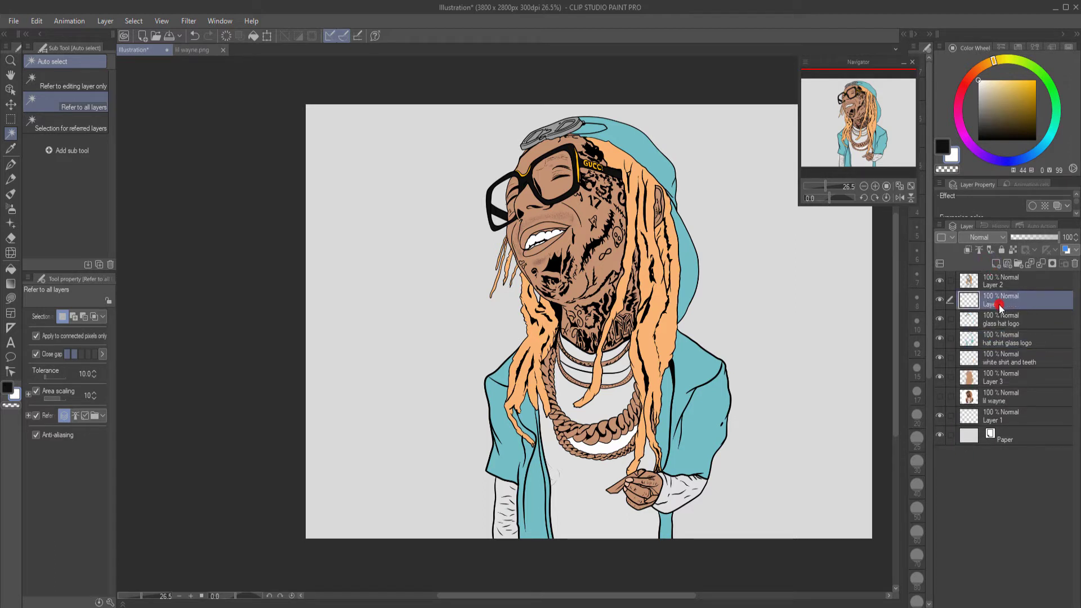
{"action": "double_click", "coordinate": [1000, 304]}
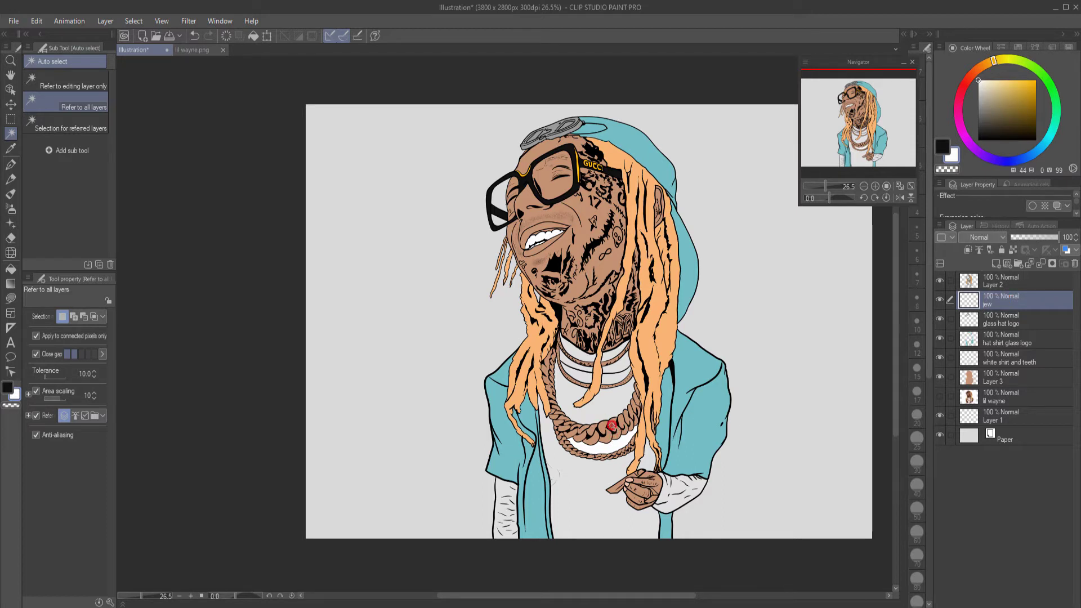
Step: Select the links of the thick chain necklace together, from the hand side round to the opposite shoulder
{"action": "left_click", "coordinate": [617, 429]}
{"action": "key", "text": "space"}
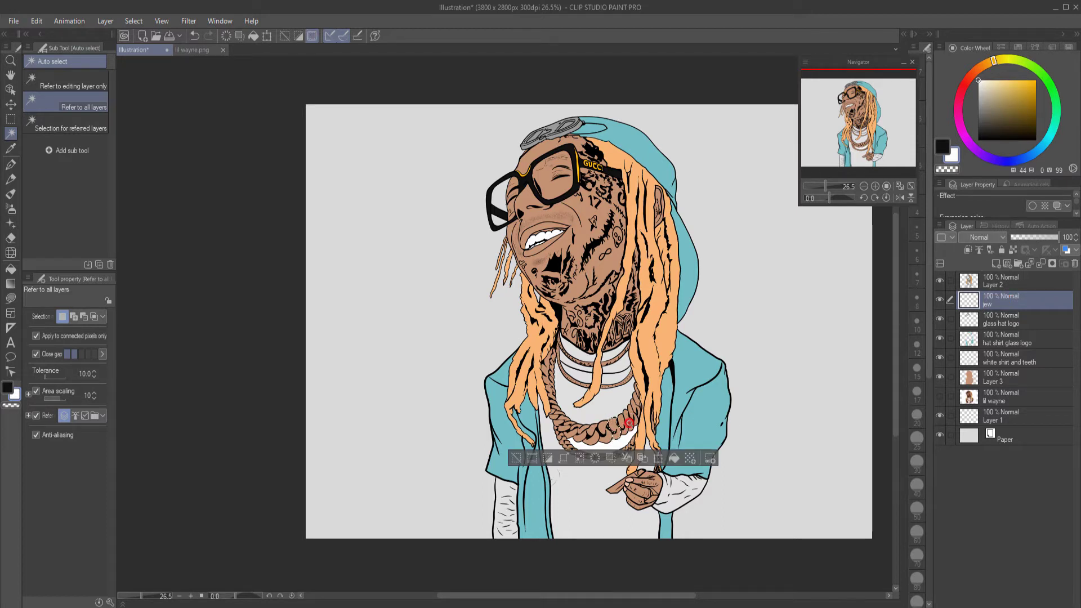
{"action": "left_click", "coordinate": [620, 424], "text": "shift"}
{"action": "left_click", "coordinate": [632, 408], "text": "shift"}
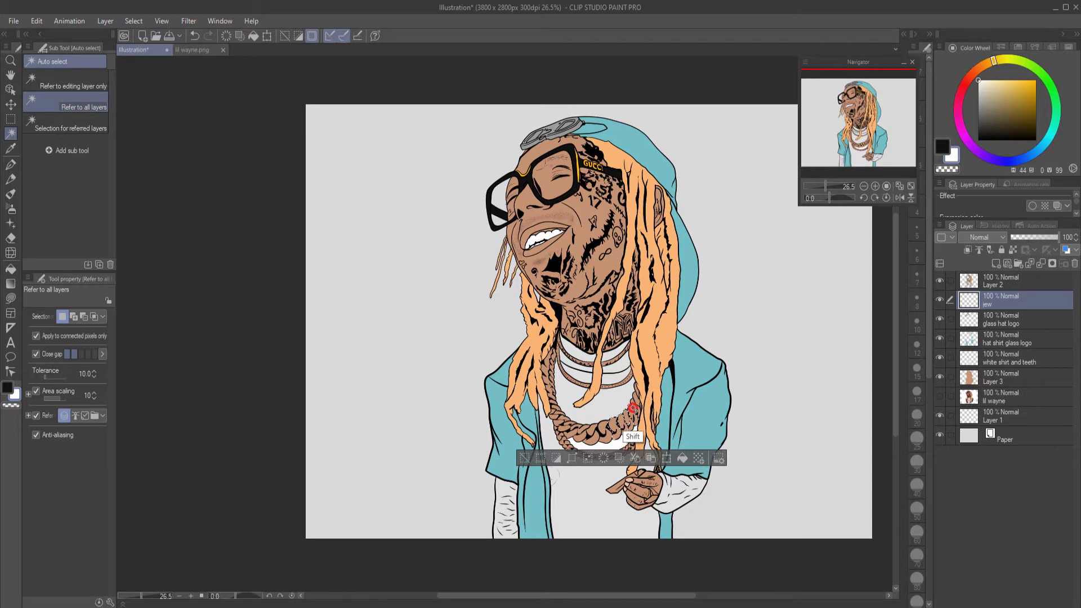
{"action": "scroll", "coordinate": [632, 414], "scroll_direction": "up", "scroll_amount": 5}
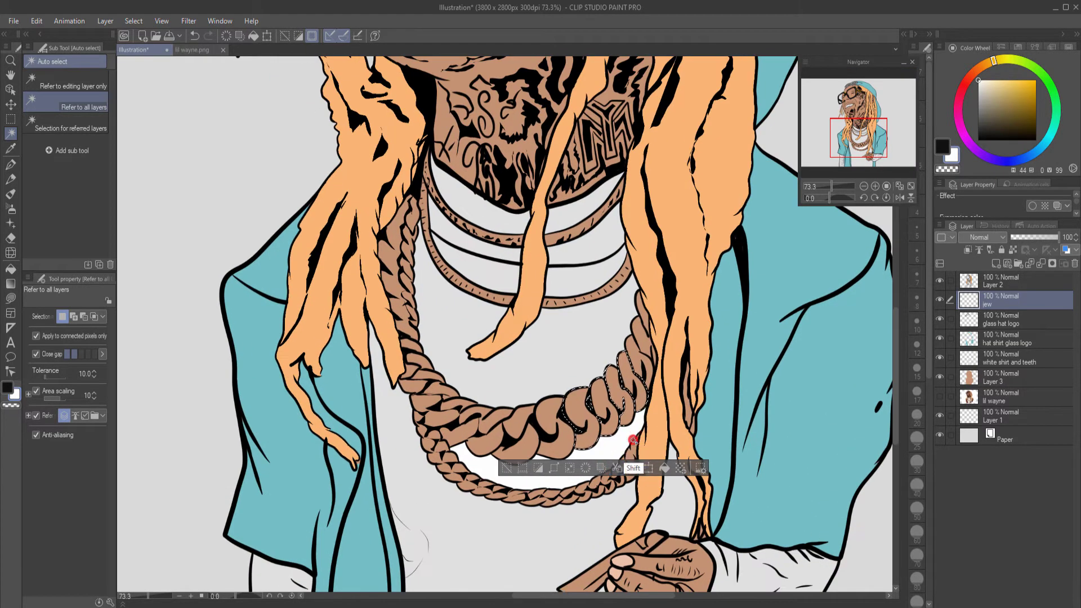
{"action": "left_click", "coordinate": [653, 366], "text": "shift"}
{"action": "left_click", "coordinate": [636, 358], "text": "shift"}
{"action": "left_click", "coordinate": [551, 413], "text": "shift"}
{"action": "left_click", "coordinate": [524, 449], "text": "shift"}
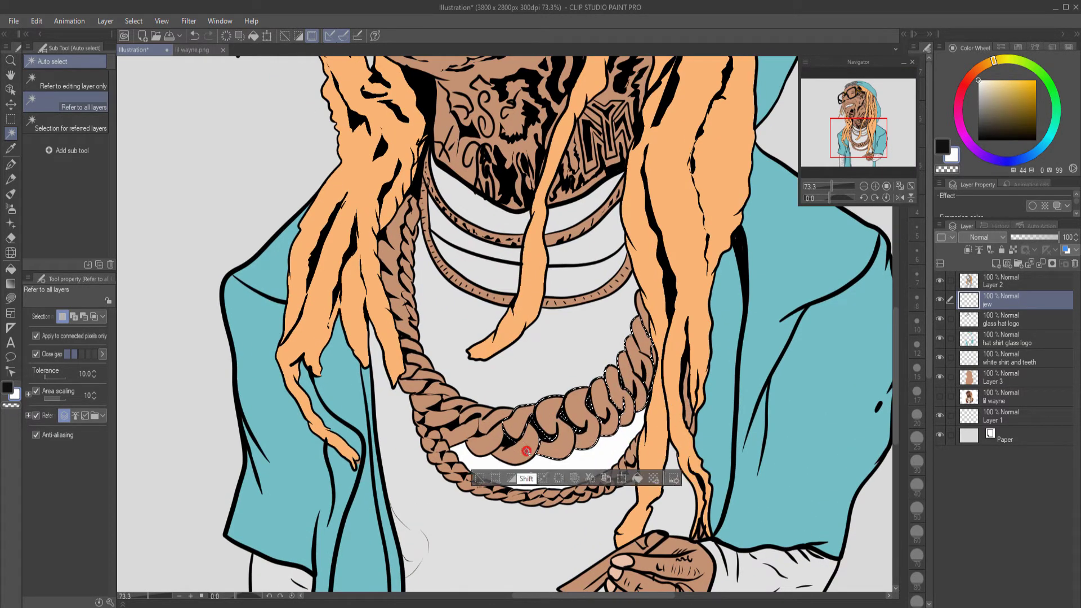
{"action": "left_click", "coordinate": [485, 444], "text": "shift"}
{"action": "left_click", "coordinate": [445, 407], "text": "shift"}
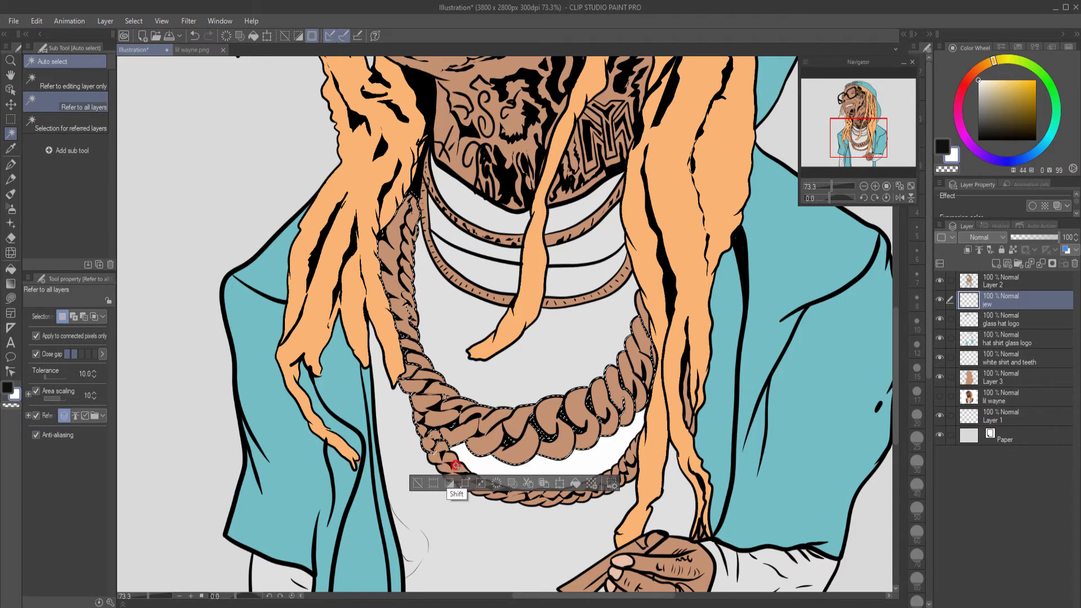
Step: Add the thinner lower chain to the selection and fill both chains with mid grey (saturation 0, value 72)
{"action": "left_click", "coordinate": [471, 482], "text": "shift"}
{"action": "left_click", "coordinate": [488, 486], "text": "shift"}
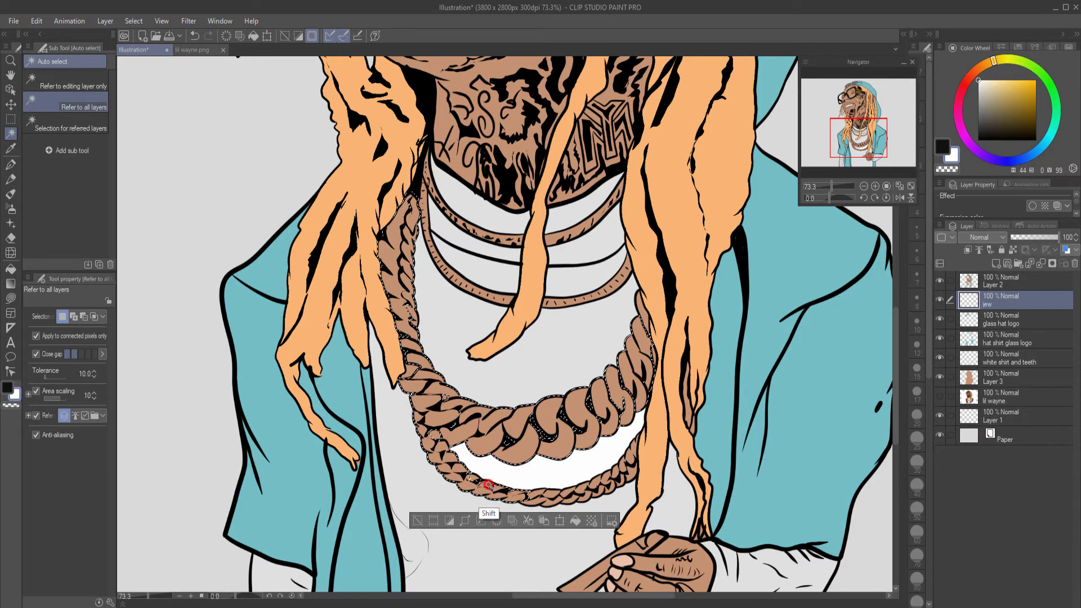
{"action": "left_click", "coordinate": [563, 499], "text": "shift"}
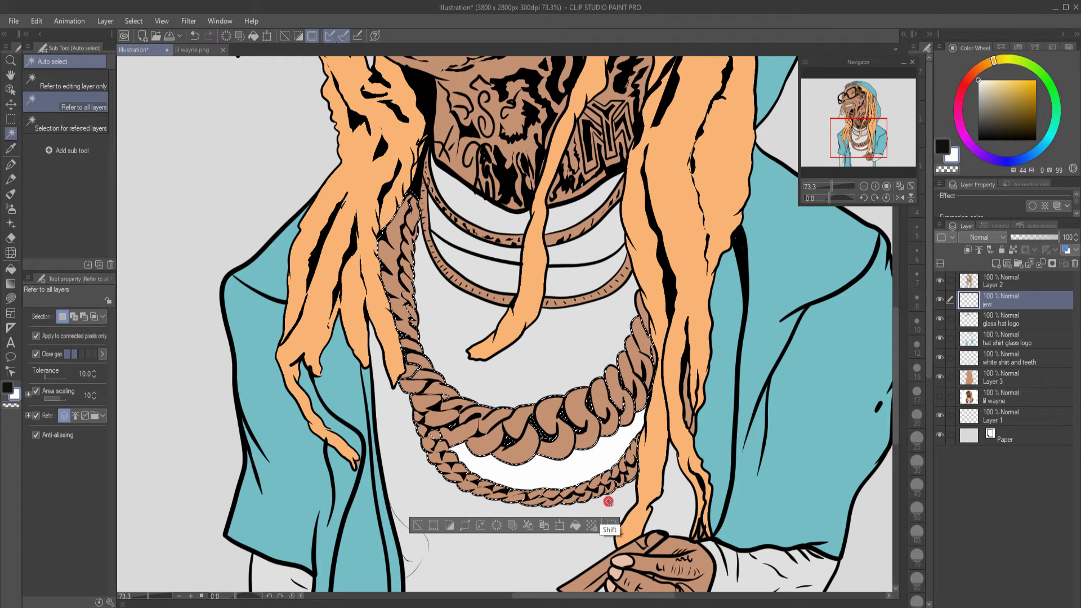
{"action": "left_click_drag", "start_coordinate": [993, 106], "coordinate": [974, 97]}
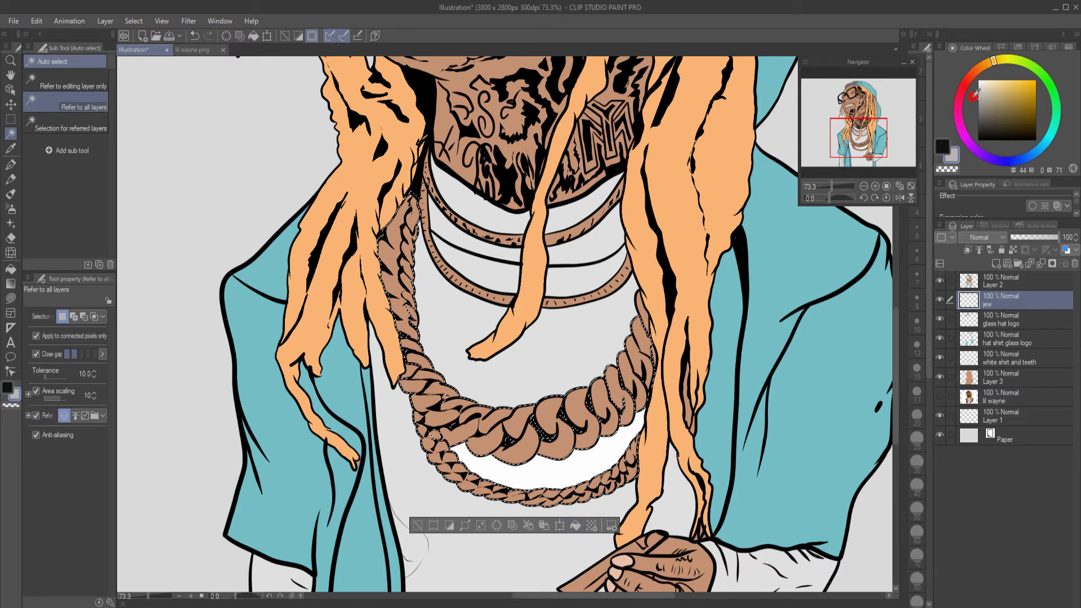
{"action": "left_click", "coordinate": [575, 526]}
Step: Fill the missed links and small segments of the two chains with the same mid grey
{"action": "left_click", "coordinate": [621, 394]}
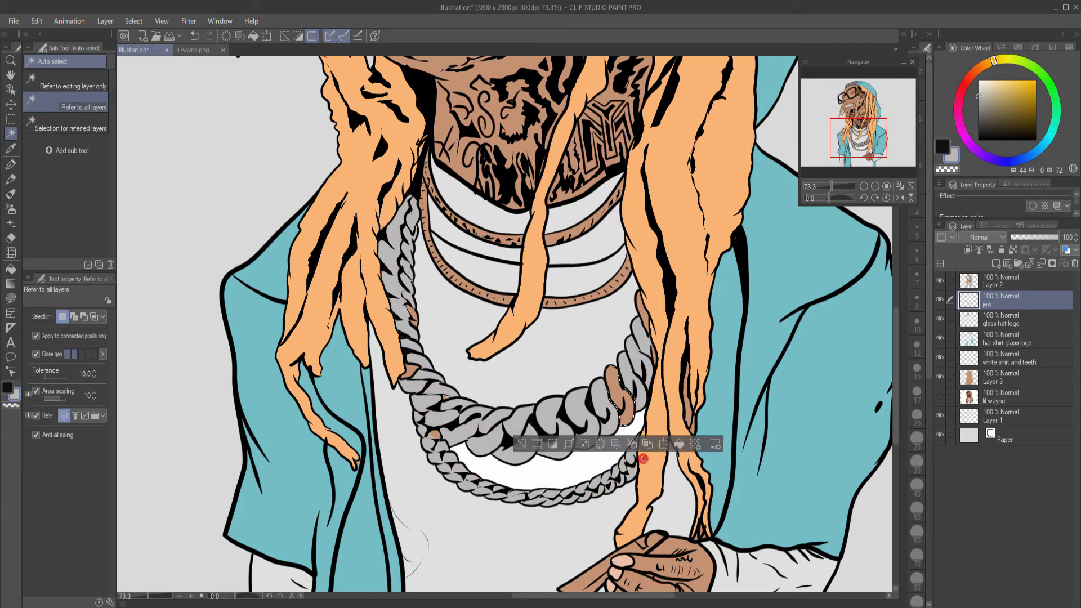
{"action": "left_click", "coordinate": [645, 310]}
{"action": "left_click", "coordinate": [433, 436]}
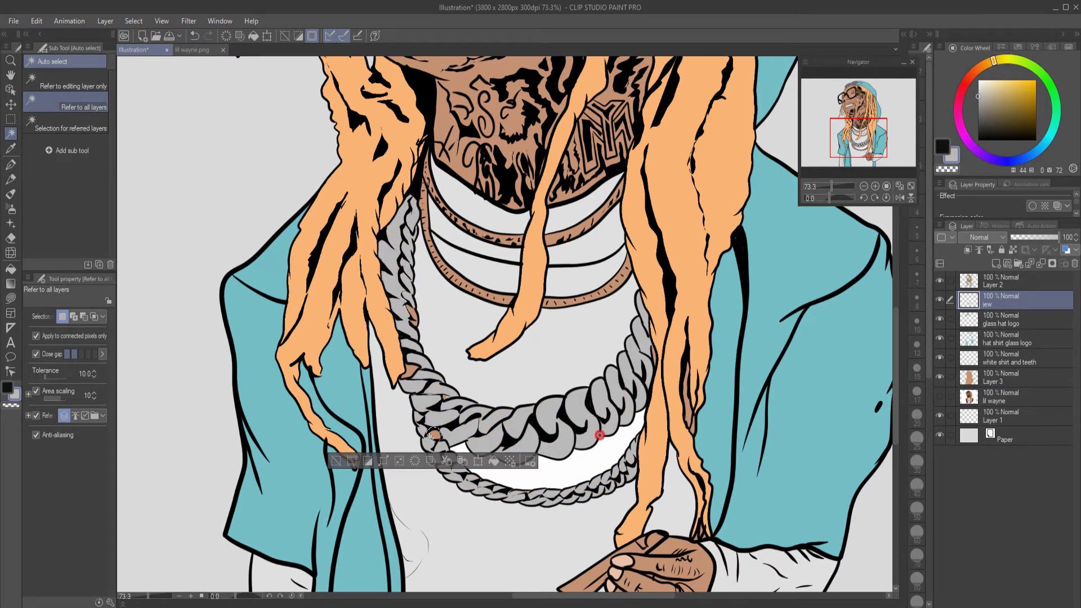
{"action": "left_click", "coordinate": [495, 461]}
{"action": "left_click", "coordinate": [410, 370]}
{"action": "left_click", "coordinate": [469, 400]}
{"action": "left_click", "coordinate": [414, 313]}
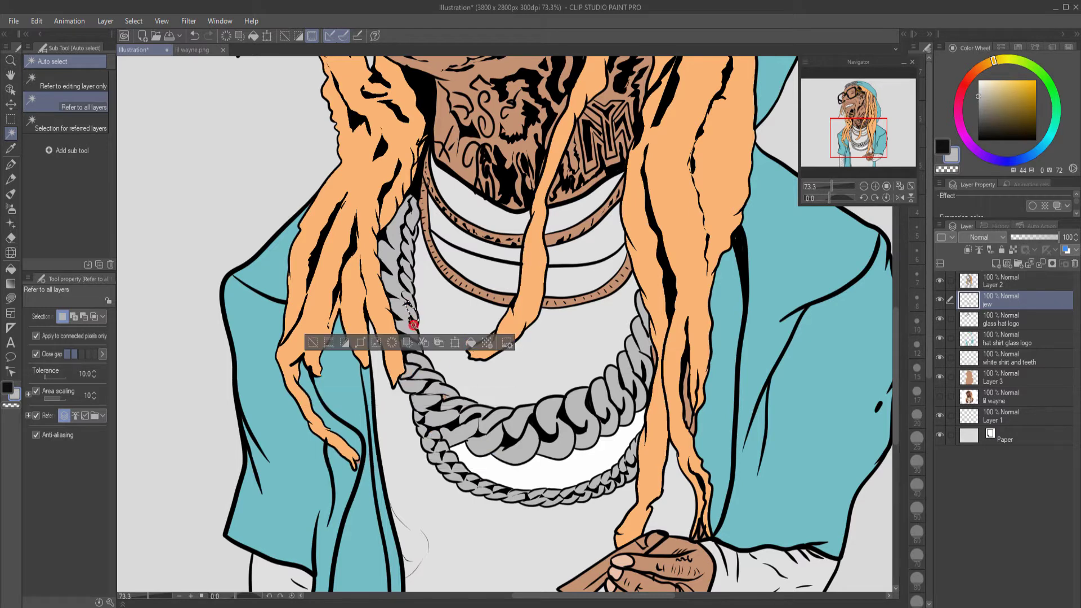
{"action": "left_click", "coordinate": [471, 342]}
{"action": "left_click", "coordinate": [654, 355]}
{"action": "left_click", "coordinate": [713, 388]}
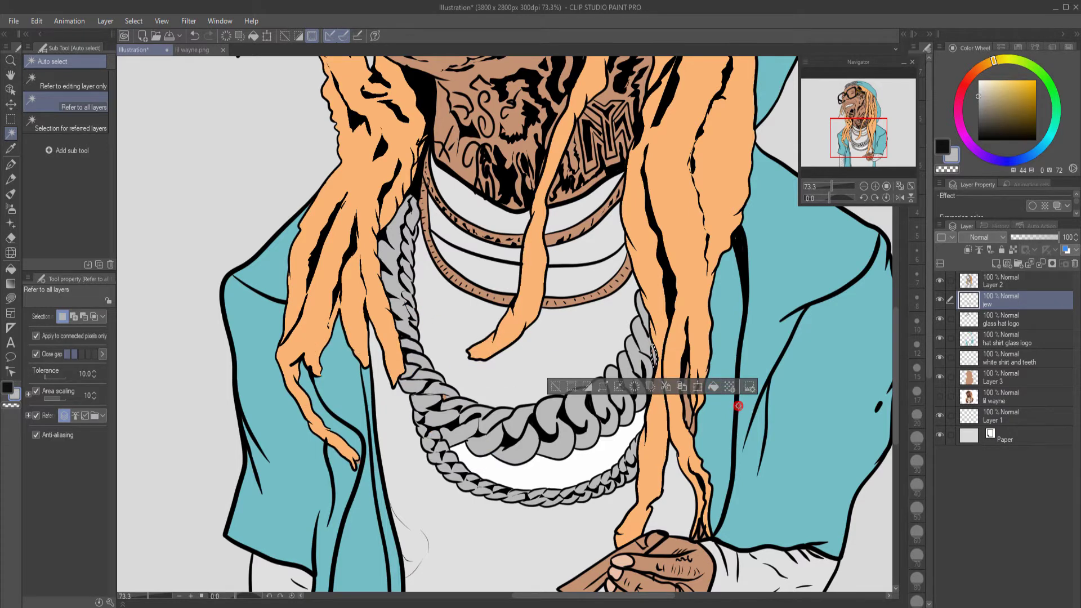
Step: Fill the segments of the lower thin necklace on both sides of the hanging dreadlock with the same mid grey
{"action": "left_click", "coordinate": [624, 273]}
{"action": "left_click", "coordinate": [646, 327]}
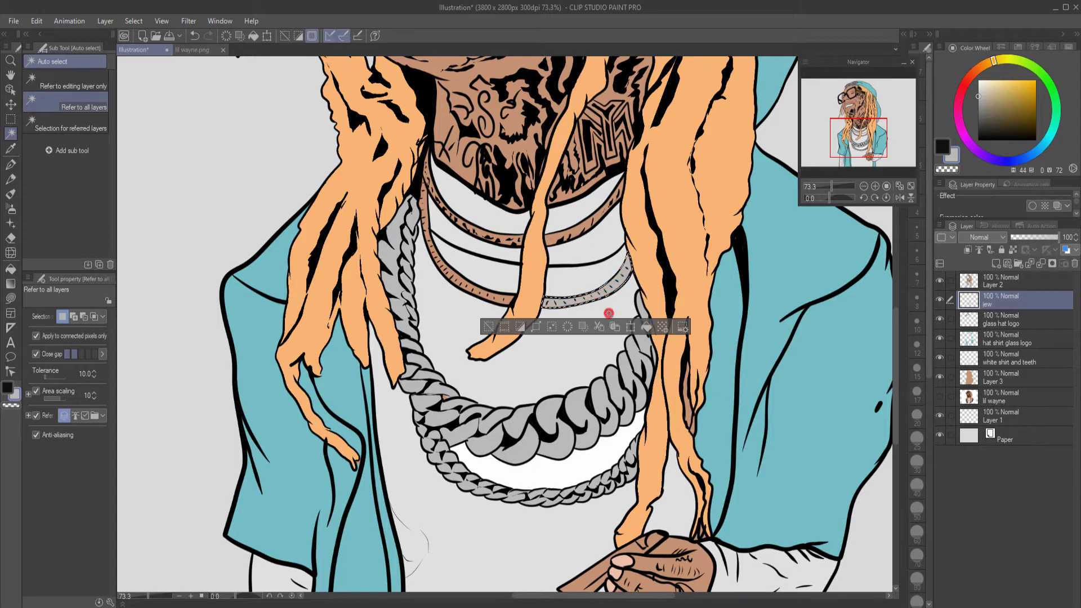
{"action": "left_click", "coordinate": [499, 297]}
{"action": "left_click", "coordinate": [538, 325]}
{"action": "left_click", "coordinate": [427, 221]}
{"action": "left_click", "coordinate": [484, 263]}
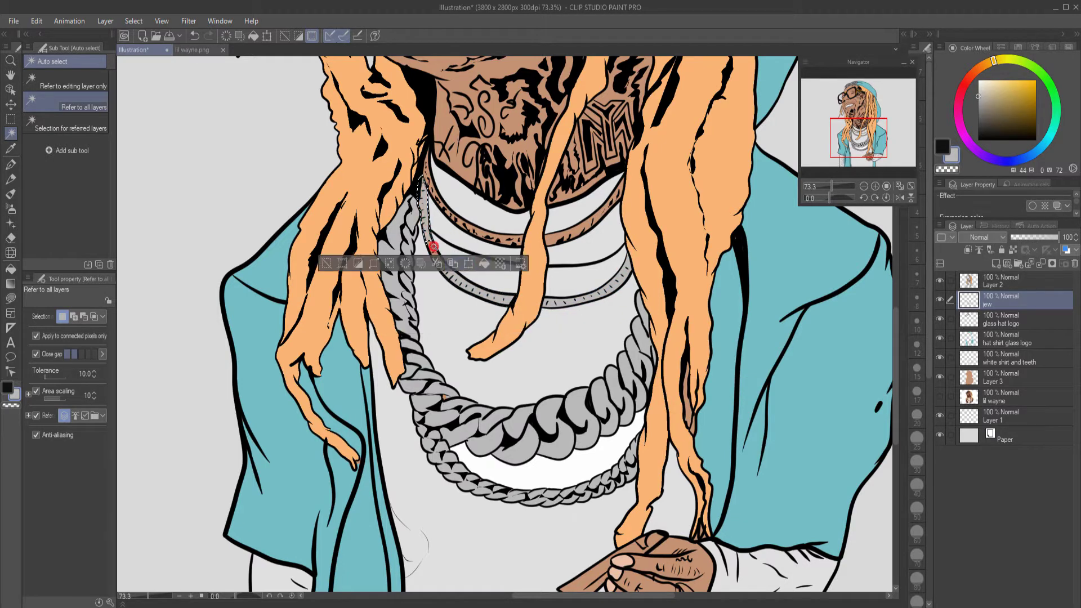
{"action": "left_click", "coordinate": [433, 248]}
{"action": "left_click", "coordinate": [492, 276]}
{"action": "left_click", "coordinate": [440, 261]}
{"action": "left_click", "coordinate": [499, 288]}
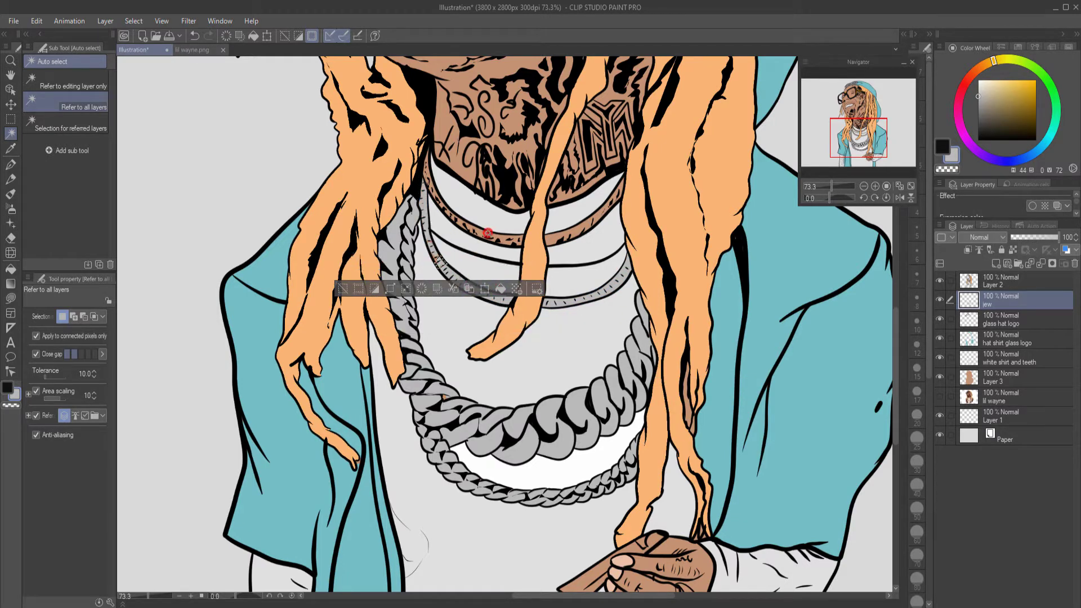
Step: Fill the upper thin necklace on both sides of the hanging dreadlock with the same mid grey
{"action": "left_click", "coordinate": [487, 233]}
{"action": "left_click", "coordinate": [553, 266]}
{"action": "left_click", "coordinate": [565, 237]}
{"action": "left_click", "coordinate": [643, 267]}
Step: Clear the selection at the upper necklace's end and paint the leftover brown gaps in both thin necklaces grey with the G-pen
{"action": "left_click", "coordinate": [435, 194]}
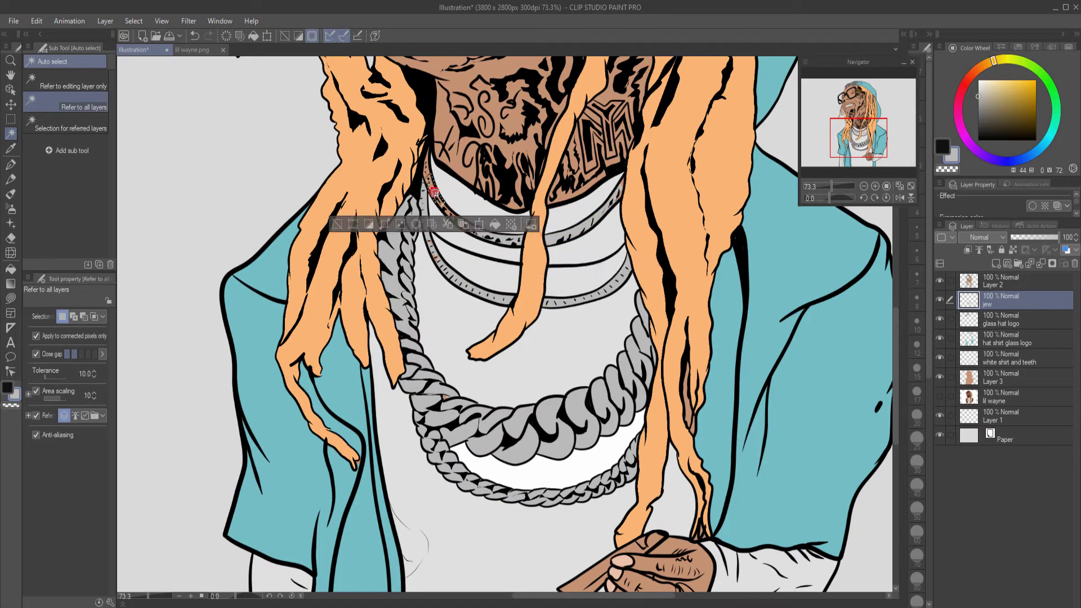
{"action": "scroll", "coordinate": [511, 150], "scroll_direction": "up", "scroll_amount": 2}
{"action": "scroll", "coordinate": [511, 150], "scroll_direction": "up", "scroll_amount": 2}
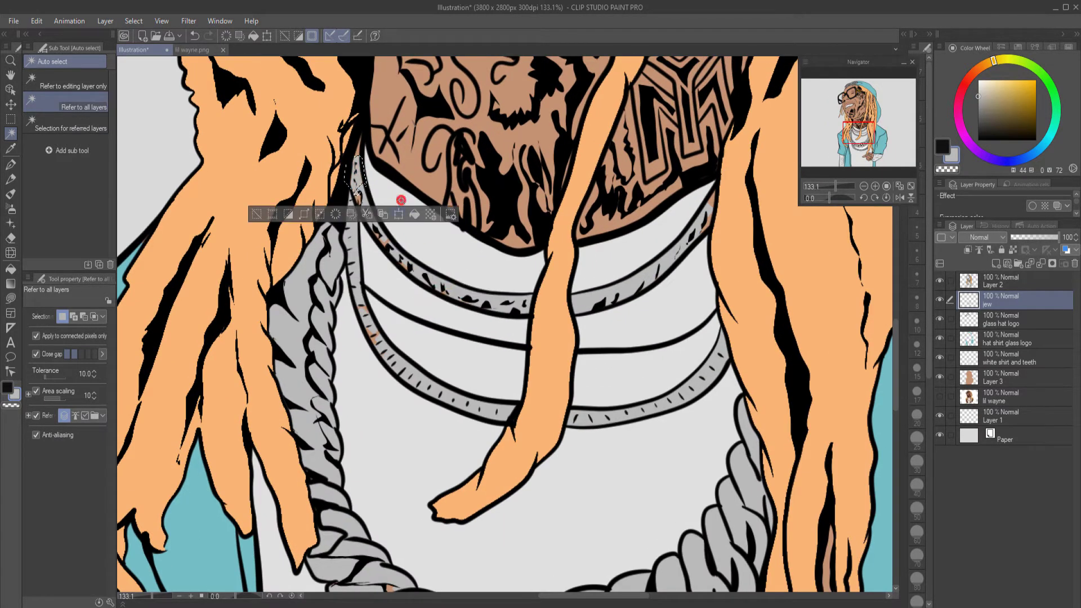
{"action": "key", "text": "p"}
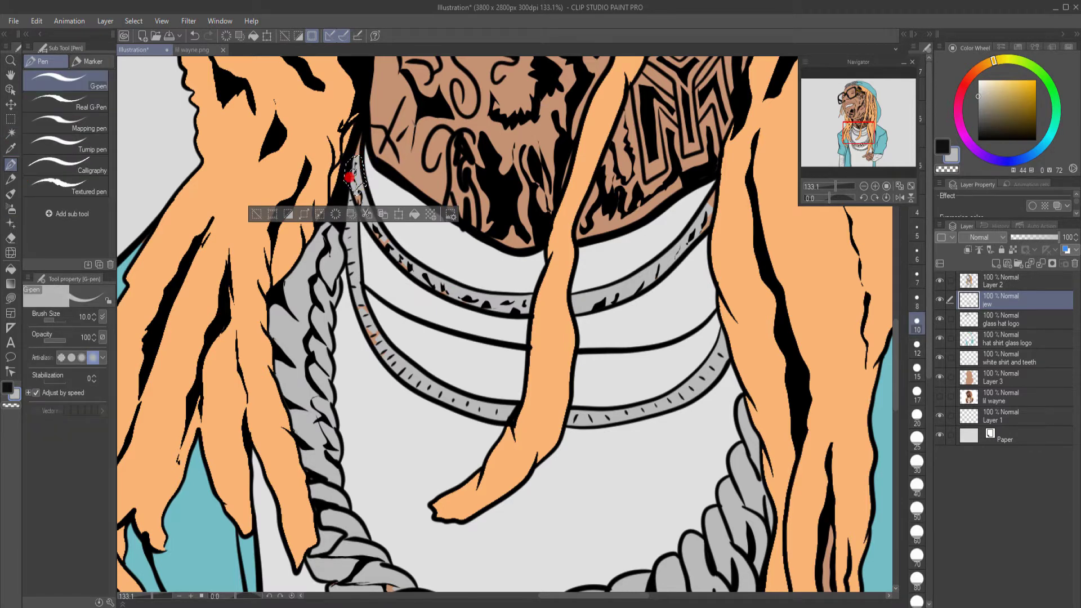
{"action": "key", "text": "ctrl+d"}
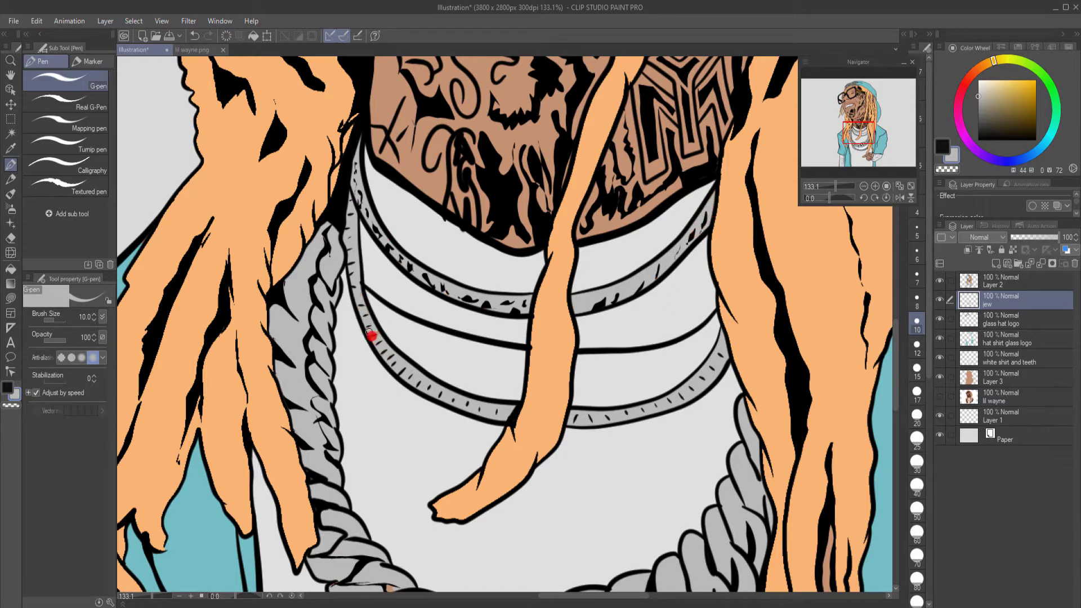
Step: Touch up the remaining gaps in the chains with the G-pen at brush size 20, and return to the Auto select tool
{"action": "scroll", "coordinate": [630, 456], "scroll_direction": "down", "scroll_amount": 4}
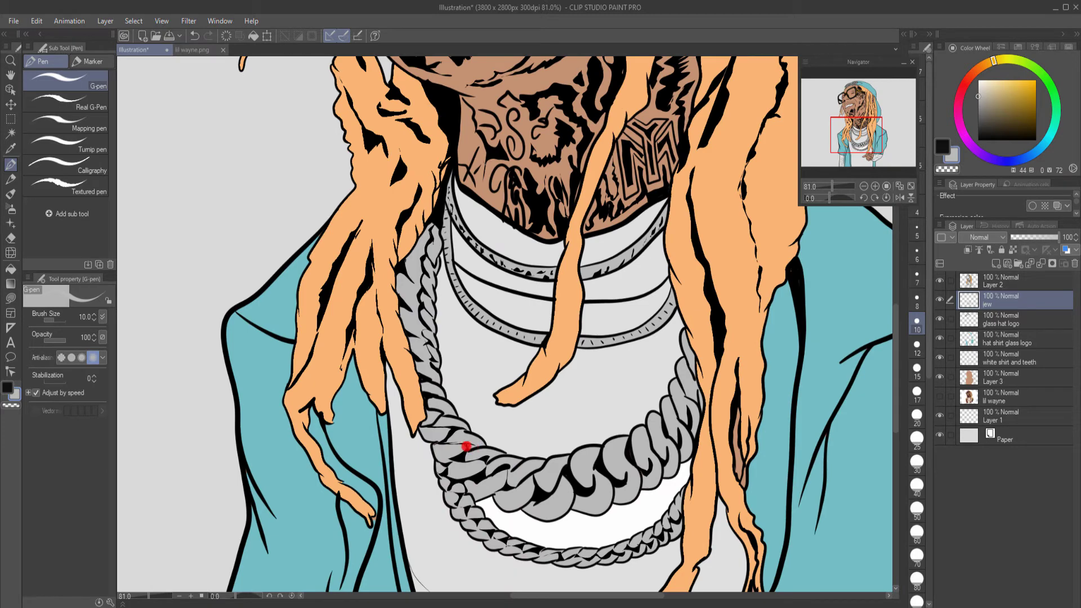
{"action": "left_click", "coordinate": [917, 417]}
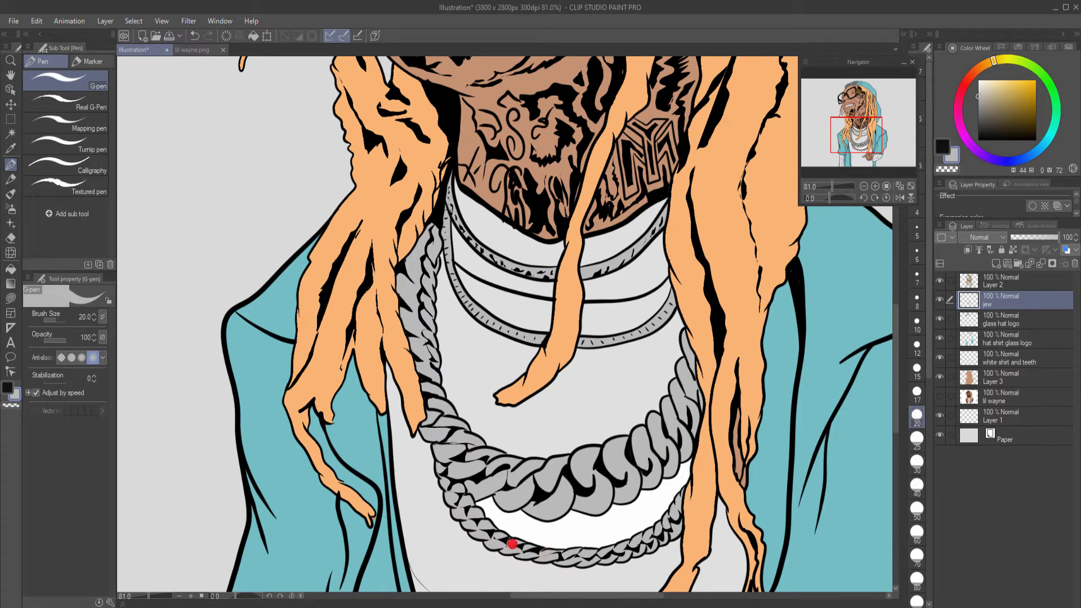
{"action": "scroll", "coordinate": [795, 445], "scroll_direction": "down", "scroll_amount": 3}
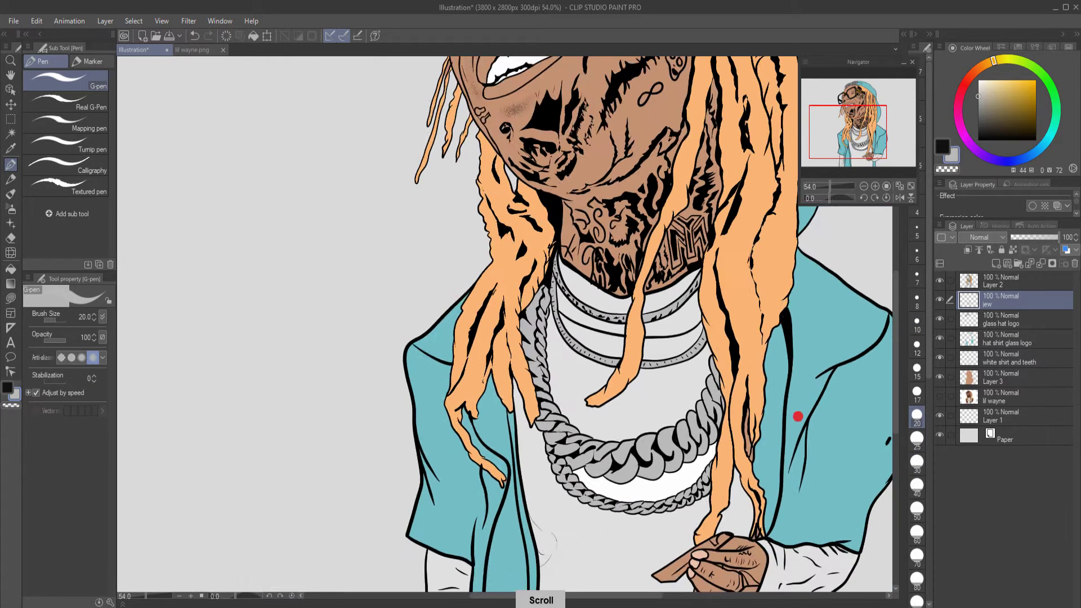
{"action": "scroll", "coordinate": [362, 536], "scroll_direction": "down", "scroll_amount": 1}
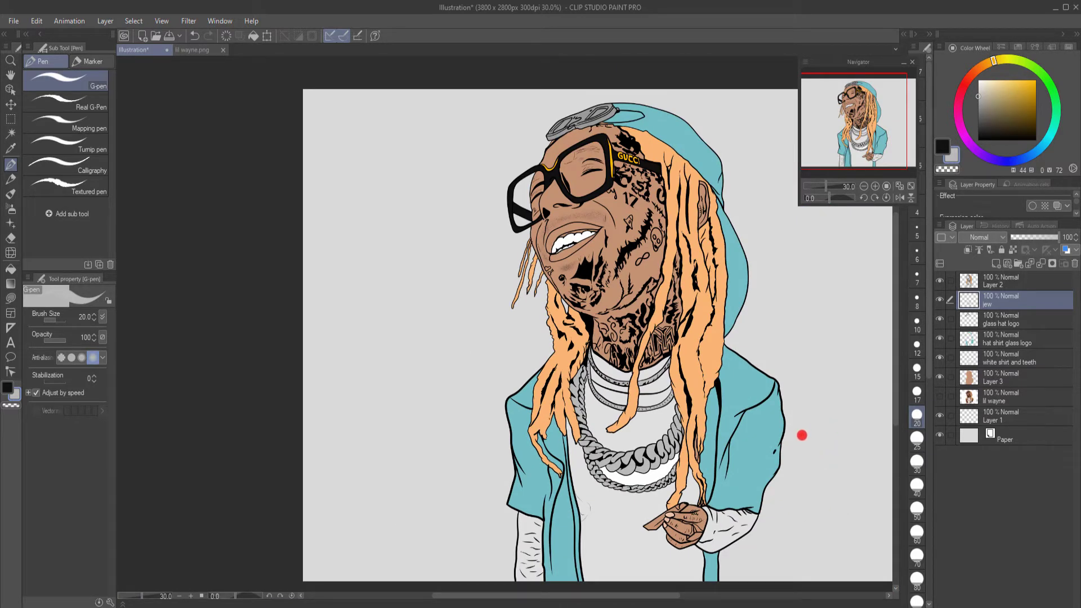
{"action": "left_click", "coordinate": [11, 133]}
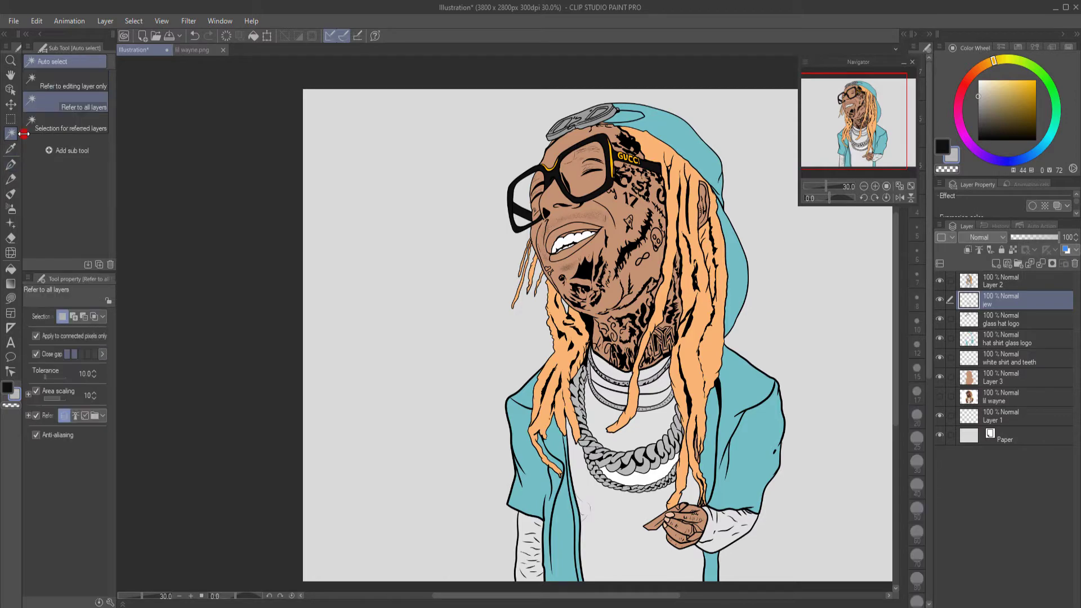
Step: Fill the upper and lower teeth with light grey on the jew layer and clear the selection
{"action": "left_click", "coordinate": [568, 249]}
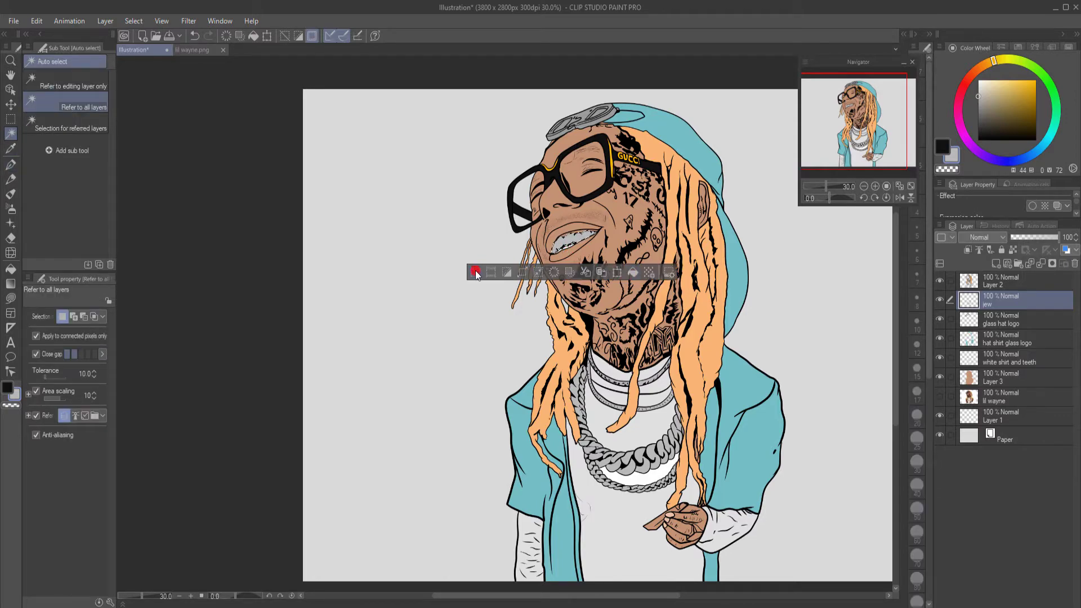
{"action": "key", "text": "ctrl+d"}
{"action": "scroll", "coordinate": [604, 246], "scroll_direction": "up", "scroll_amount": 8}
{"action": "left_click", "coordinate": [524, 257]}
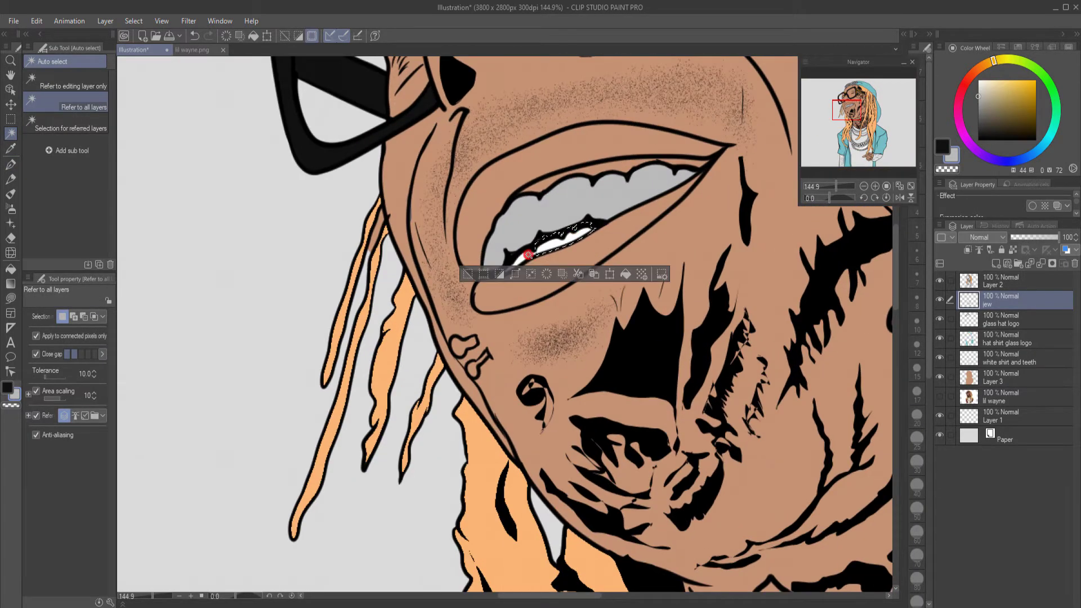
{"action": "scroll", "coordinate": [558, 225], "scroll_direction": "down", "scroll_amount": 8}
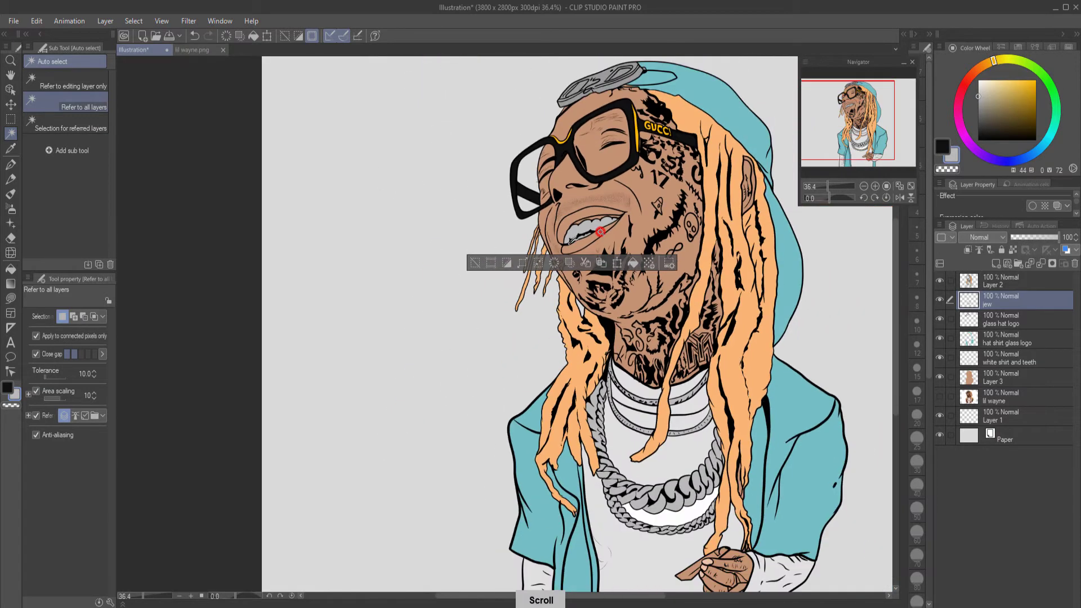
{"action": "scroll", "coordinate": [847, 482], "scroll_direction": "down", "scroll_amount": 2}
{"action": "scroll", "coordinate": [374, 492], "scroll_direction": "down", "scroll_amount": 2}
{"action": "scroll", "coordinate": [769, 572], "scroll_direction": "up", "scroll_amount": 2}
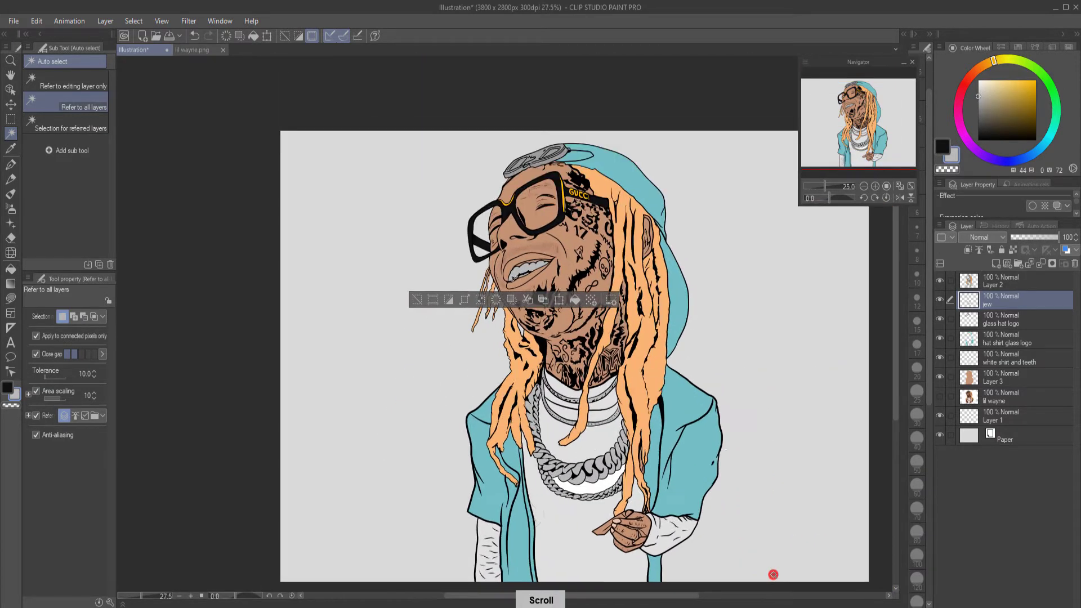
{"action": "scroll", "coordinate": [709, 498], "scroll_direction": "up", "scroll_amount": 1}
{"action": "left_click", "coordinate": [397, 270]}
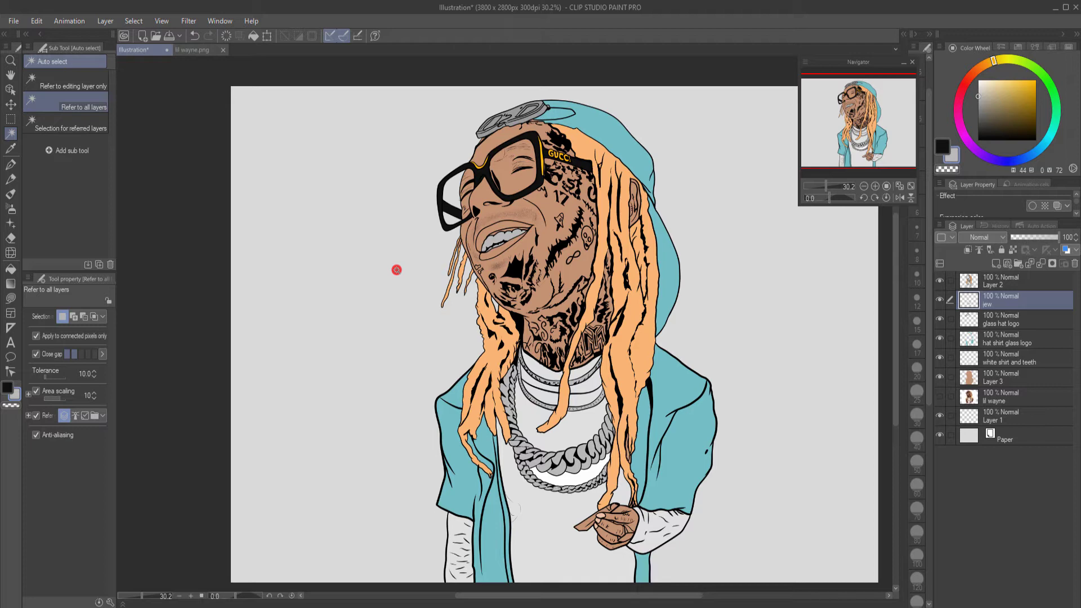
Step: Fill the thin object held in the hand with near-black and clear the selection
{"action": "left_click", "coordinate": [587, 524]}
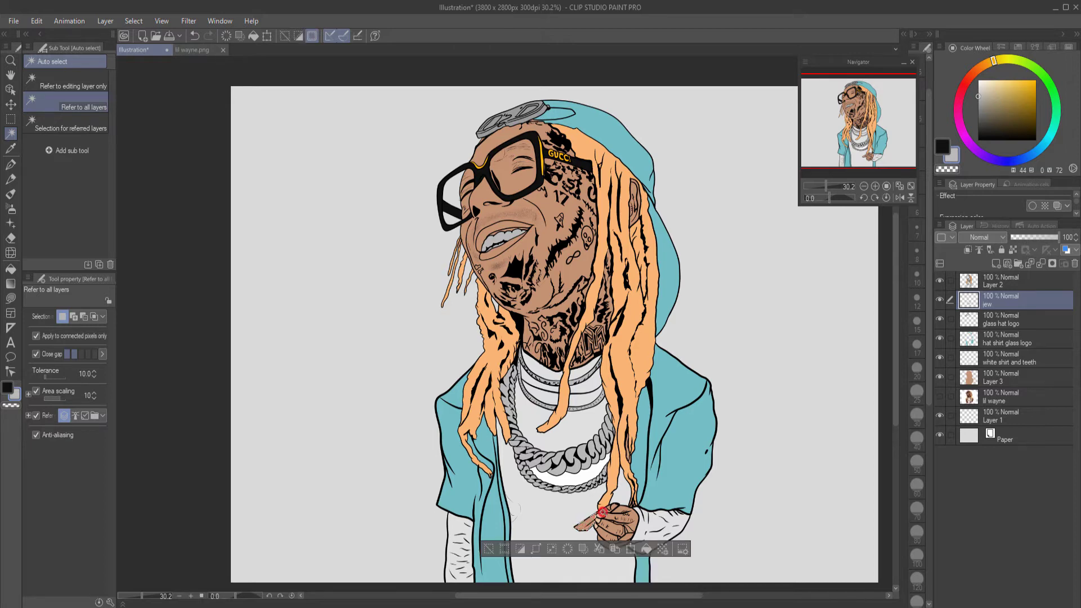
{"action": "left_click", "coordinate": [987, 135]}
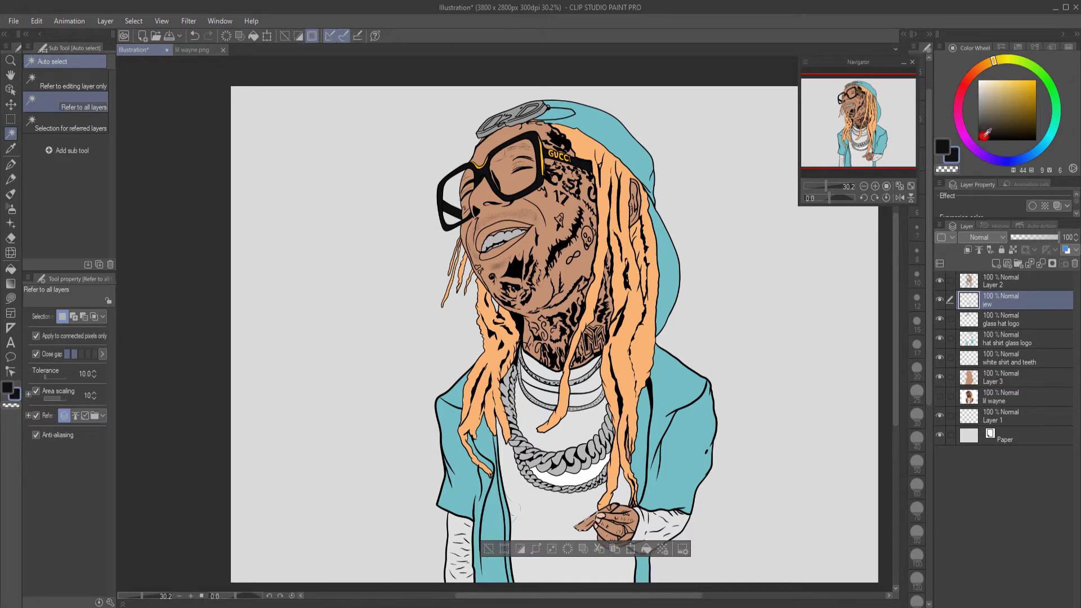
{"action": "left_click", "coordinate": [646, 549]}
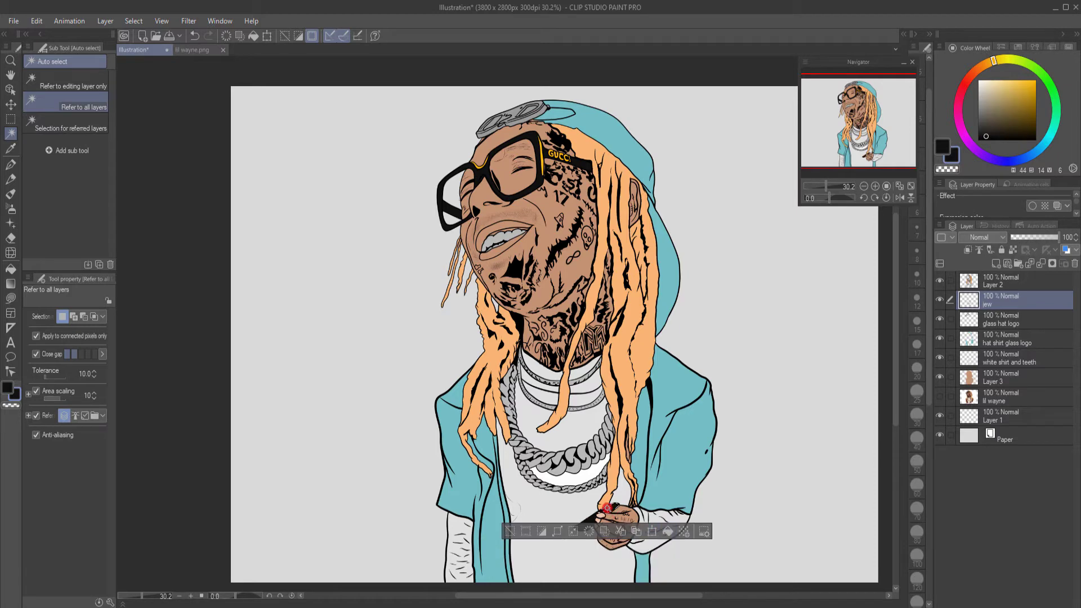
{"action": "key", "text": "ctrl+d"}
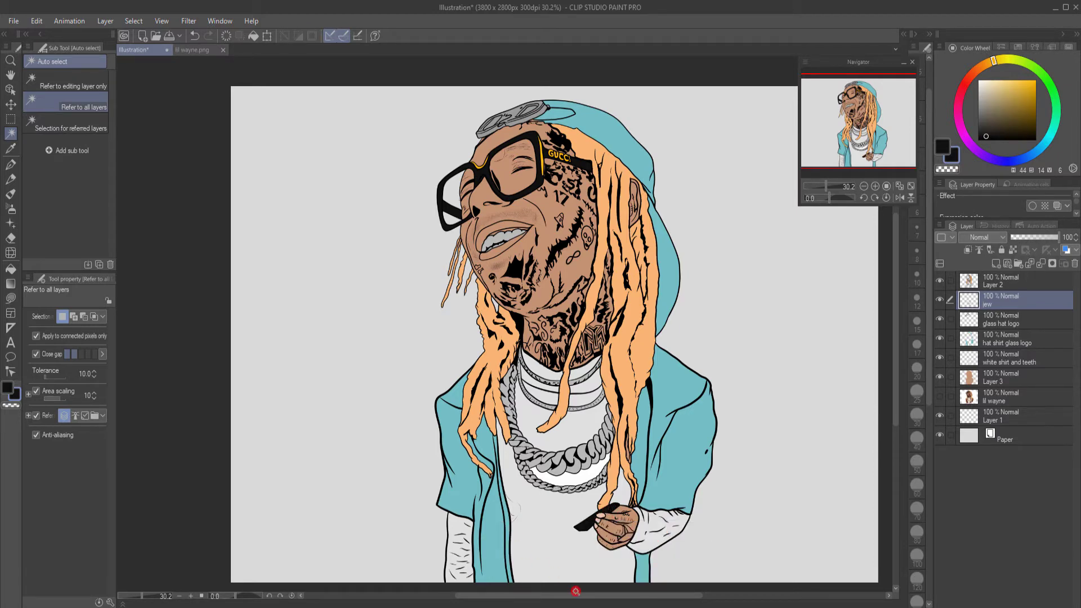
Step: Add a new layer directly above Layer 1 and fill the background with a very dark warm grey
{"action": "left_click", "coordinate": [967, 439]}
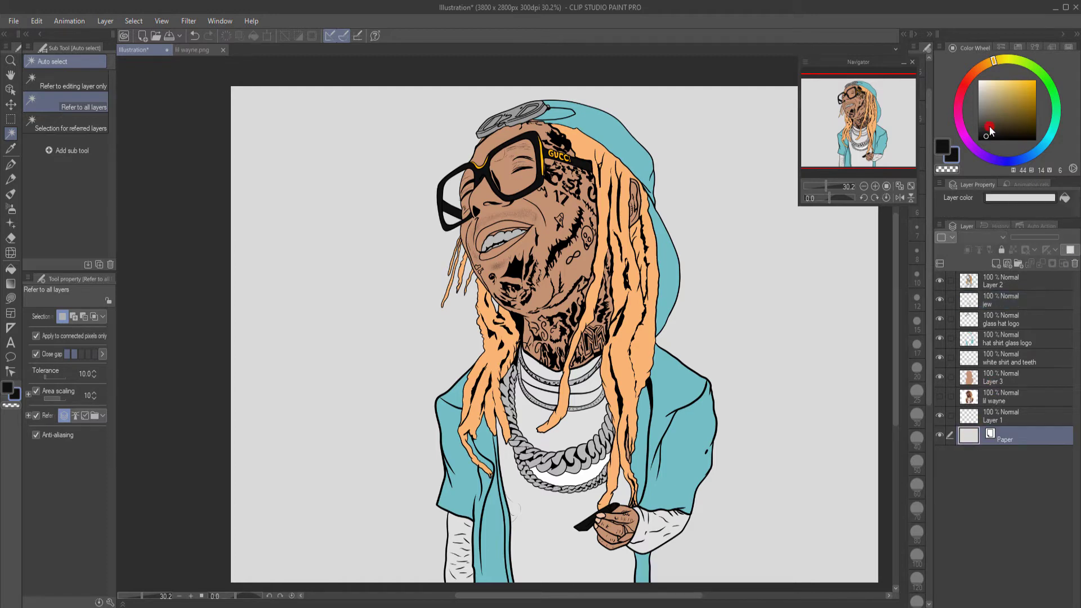
{"action": "left_click", "coordinate": [986, 128]}
{"action": "left_click_drag", "start_coordinate": [986, 130], "coordinate": [988, 125]}
{"action": "left_click", "coordinate": [11, 269]}
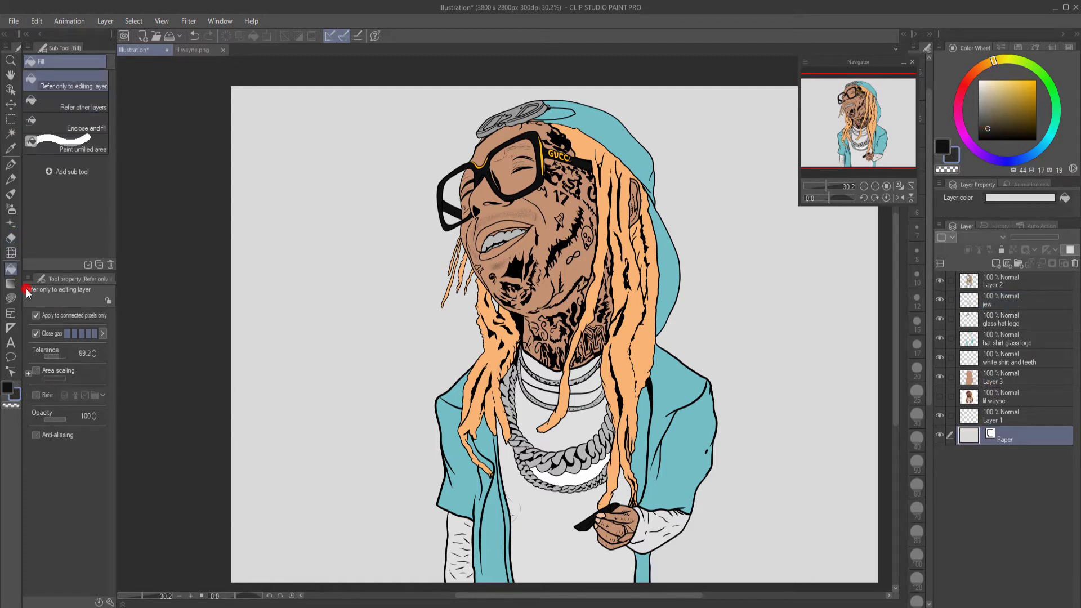
{"action": "left_click", "coordinate": [1005, 420]}
{"action": "left_click", "coordinate": [1028, 253]}
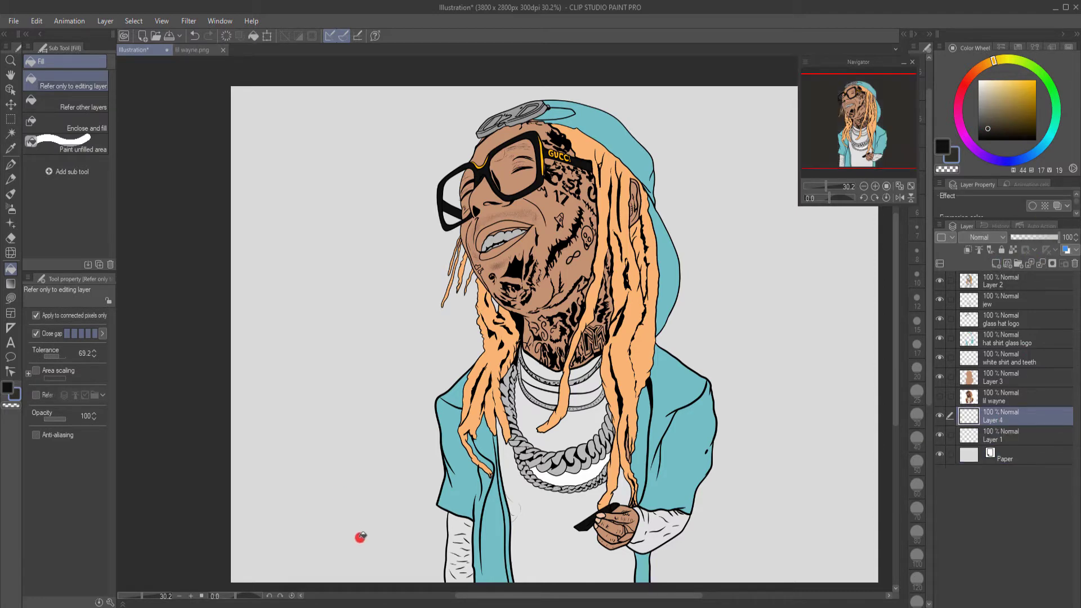
{"action": "left_click", "coordinate": [356, 544]}
{"action": "left_click_drag", "start_coordinate": [645, 596], "coordinate": [679, 597]}
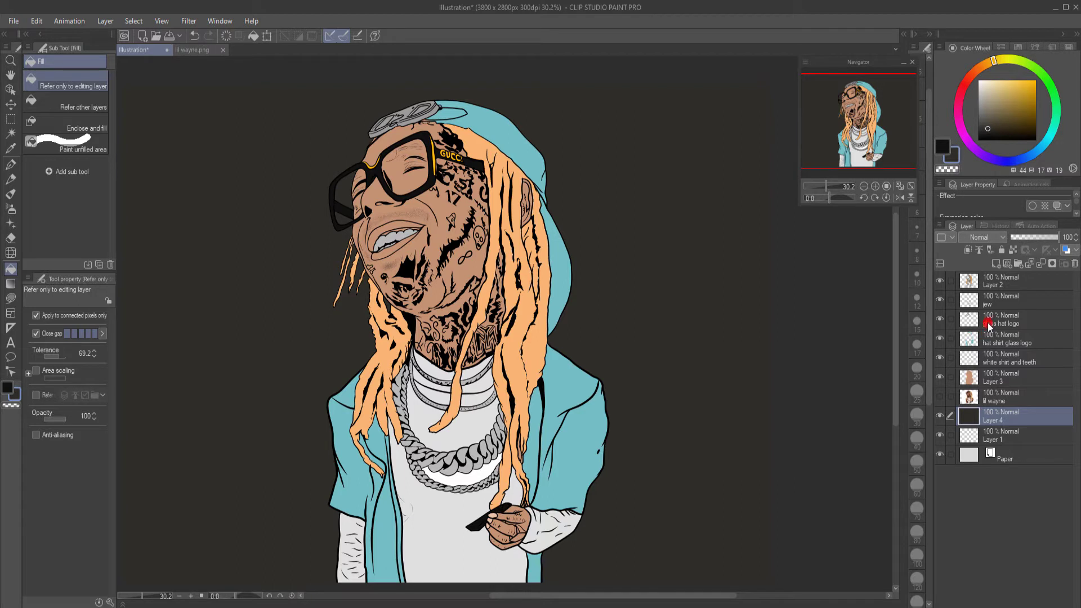
Step: Put Layer 3, which holds the skin colour, into a new layer folder and collapse it
{"action": "left_click", "coordinate": [989, 386]}
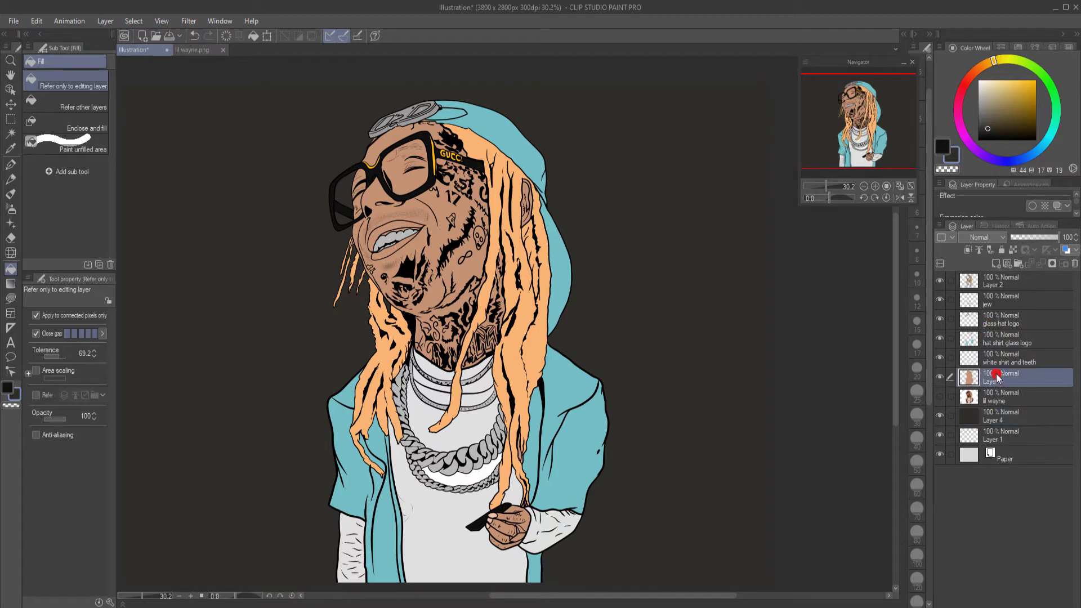
{"action": "left_click", "coordinate": [1018, 265]}
{"action": "left_click_drag", "start_coordinate": [999, 399], "coordinate": [1007, 378]}
{"action": "left_click", "coordinate": [960, 379]}
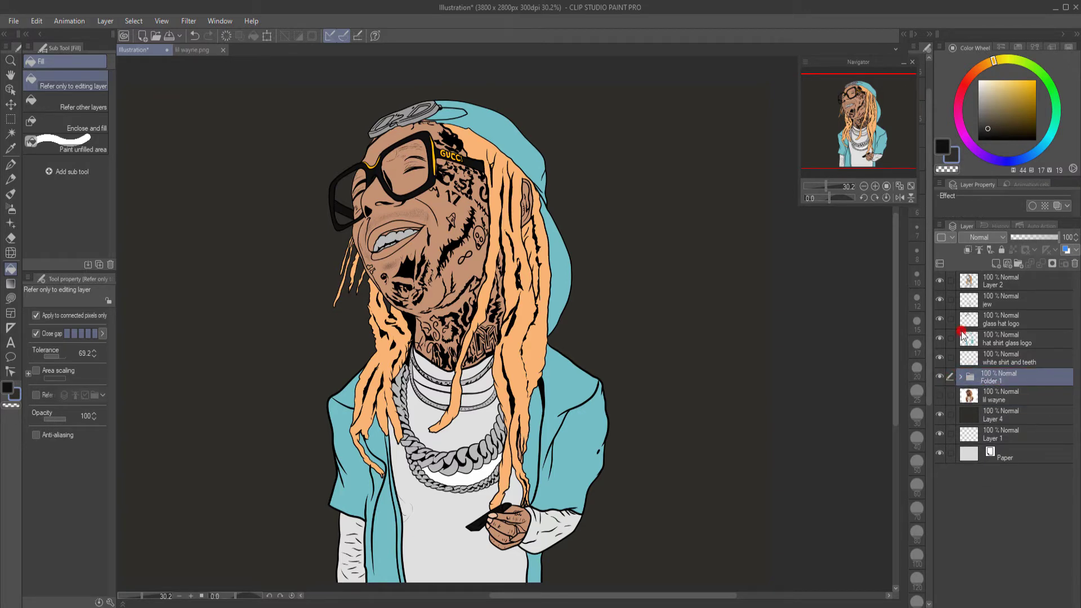
Step: Give the skin colour's folder a palette colour sampled from the portrait's face, and rename the folder skin
{"action": "left_click", "coordinate": [949, 238]}
{"action": "left_click", "coordinate": [969, 338]}
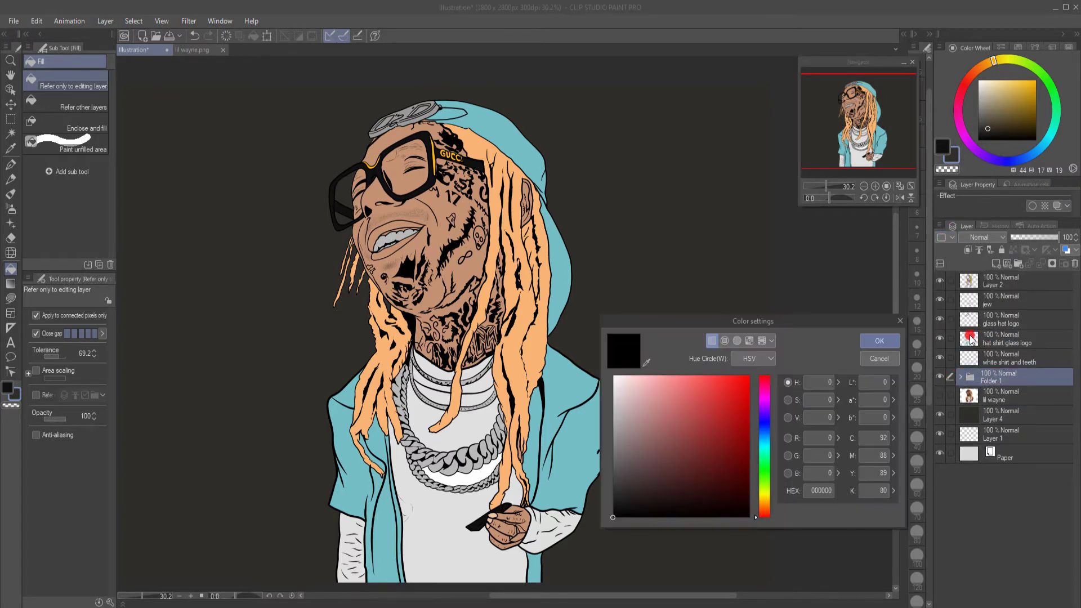
{"action": "left_click", "coordinate": [646, 363]}
{"action": "left_click", "coordinate": [446, 287]}
{"action": "key", "text": "Return"}
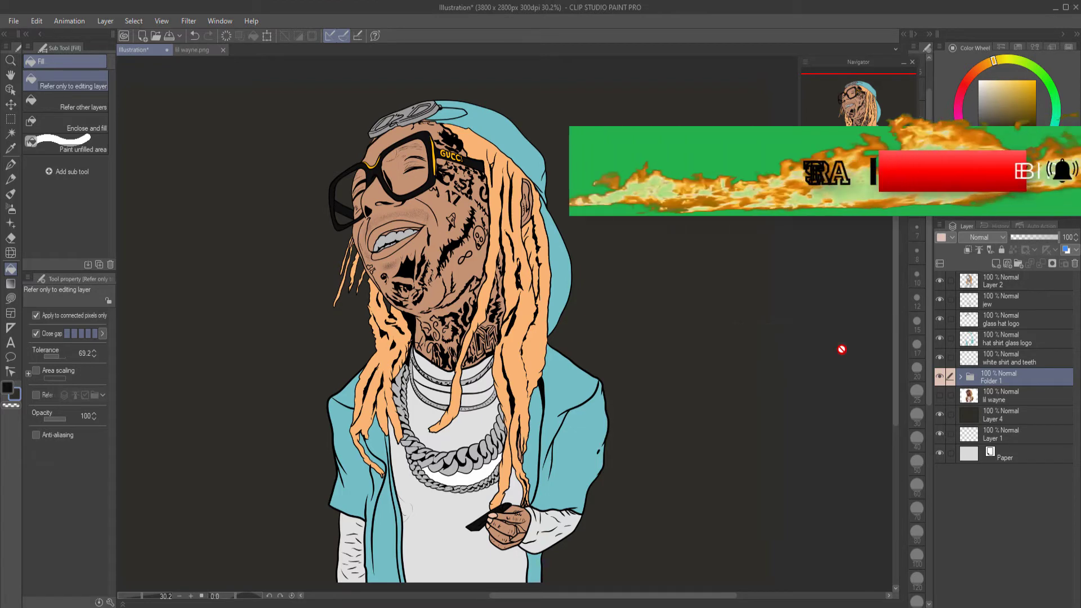
{"action": "double_click", "coordinate": [991, 382]}
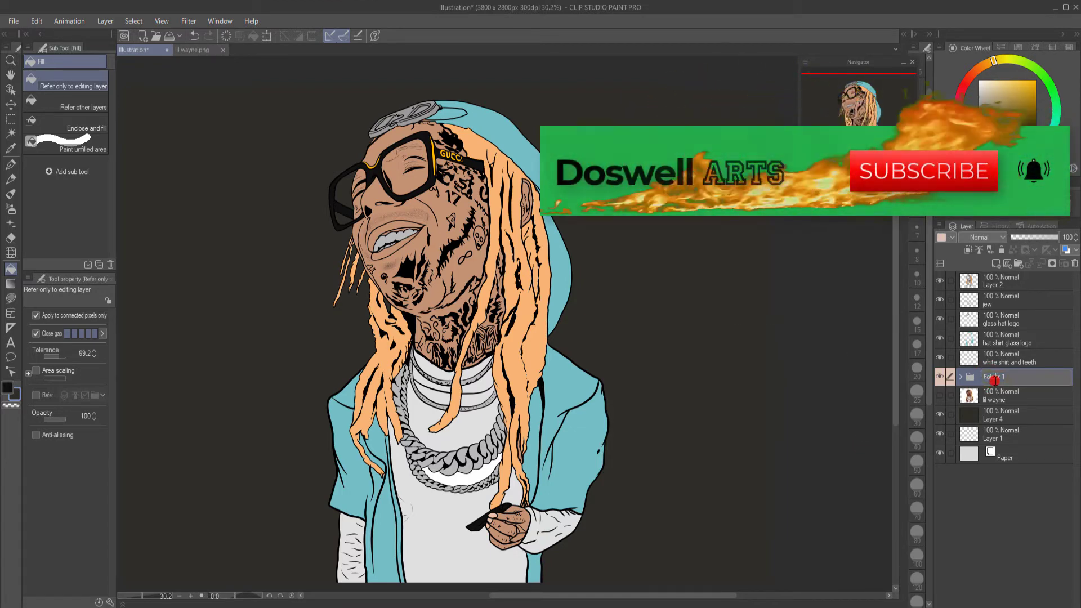
{"action": "type", "text": "skin"}
{"action": "key", "text": "Return"}
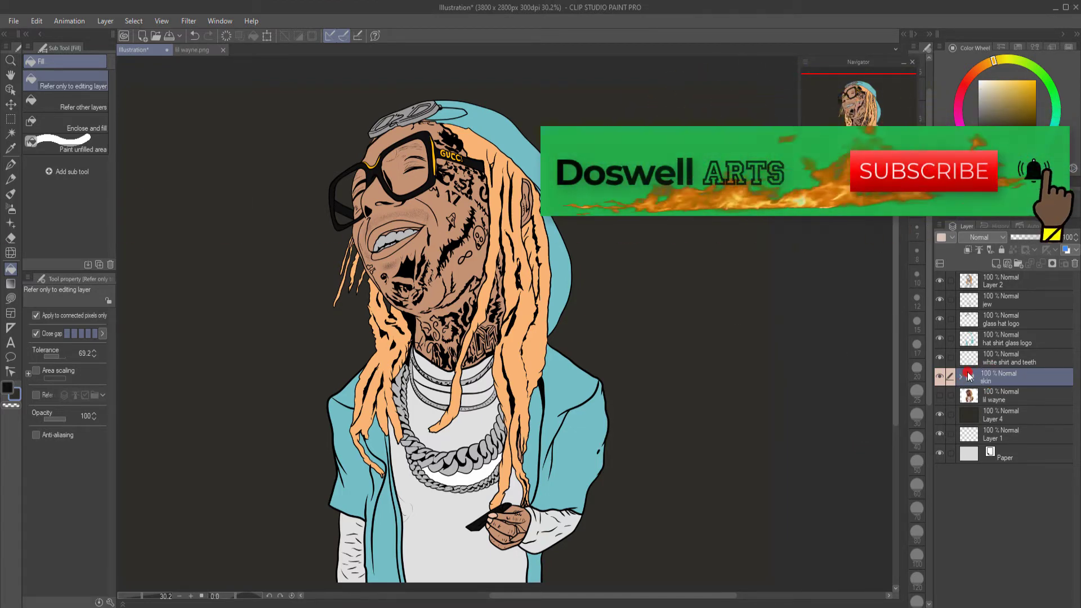
Step: Toggle the visibility of the white shirt and teeth layer to check which areas it colours
{"action": "left_click", "coordinate": [940, 359]}
{"action": "left_click", "coordinate": [940, 360]}
{"action": "left_click", "coordinate": [940, 359]}
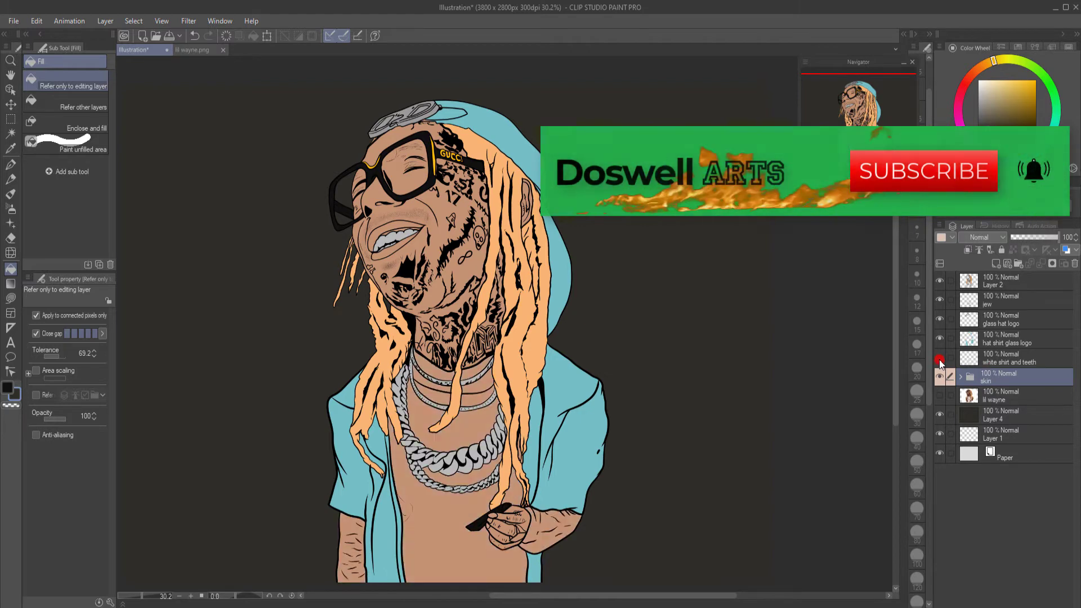
{"action": "left_click", "coordinate": [940, 358]}
{"action": "left_click", "coordinate": [940, 358]}
{"action": "left_click", "coordinate": [940, 358]}
{"action": "left_click", "coordinate": [939, 359]}
{"action": "left_click", "coordinate": [937, 360]}
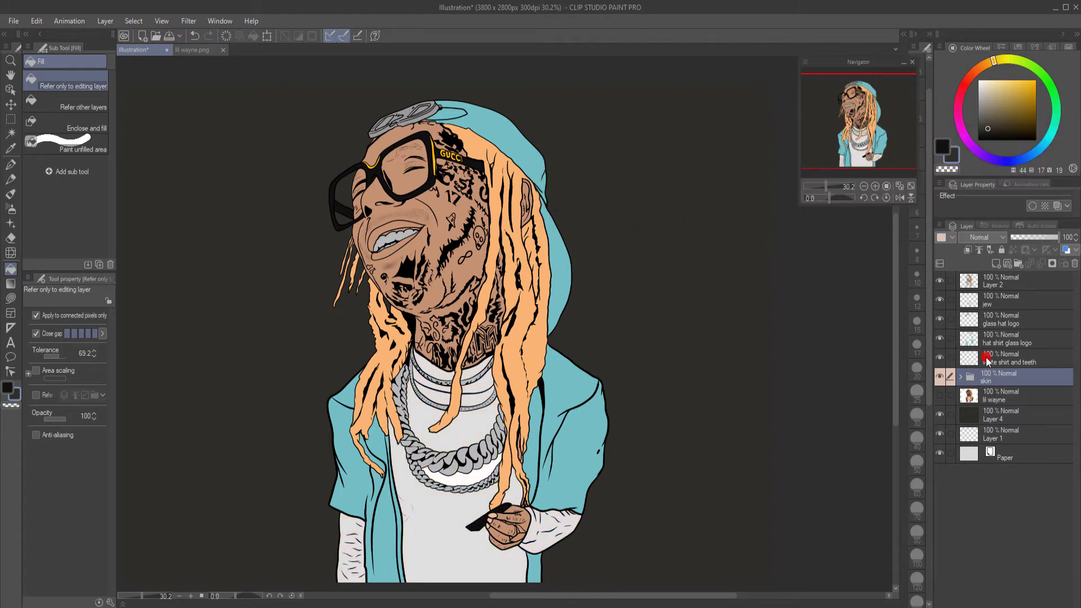
Step: Put the white shirt and teeth layer into its own collapsed folder and set that folder's palette colour to white
{"action": "left_click", "coordinate": [995, 360]}
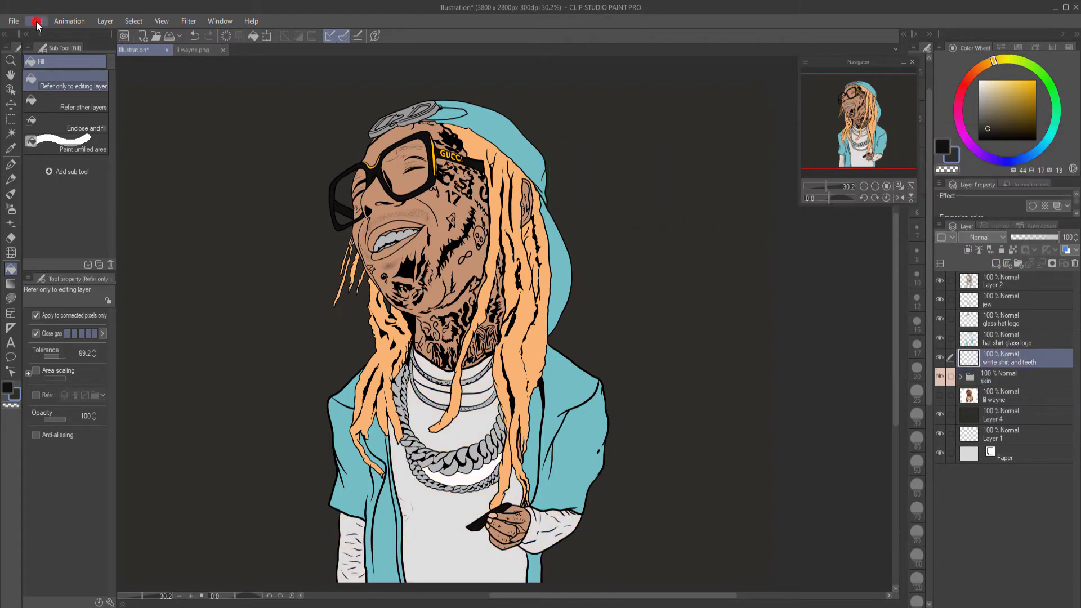
{"action": "left_click", "coordinate": [106, 21]}
{"action": "left_click", "coordinate": [157, 92]}
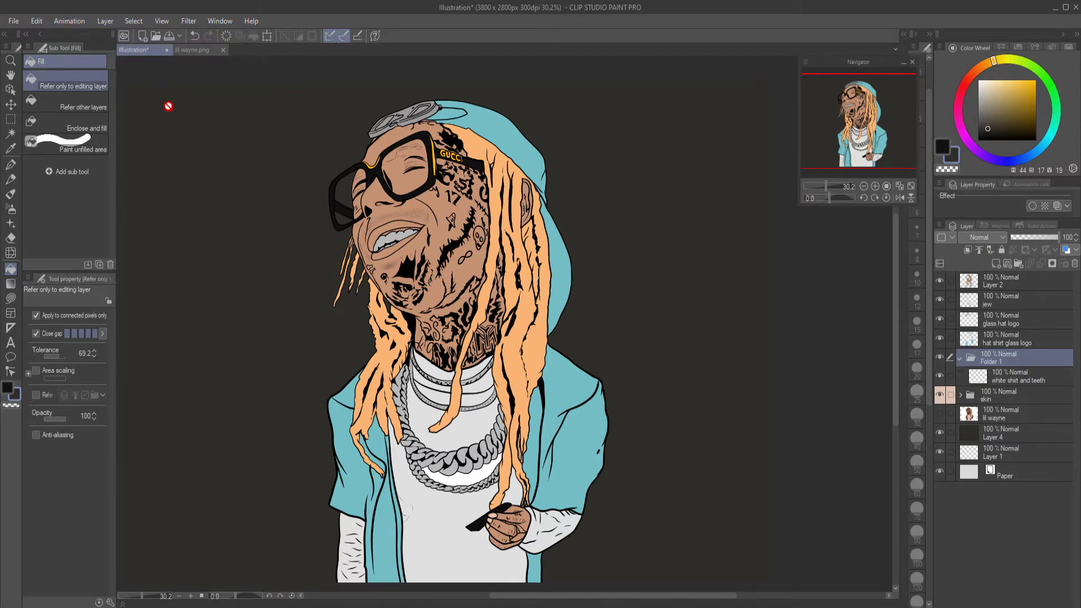
{"action": "left_click", "coordinate": [960, 358]}
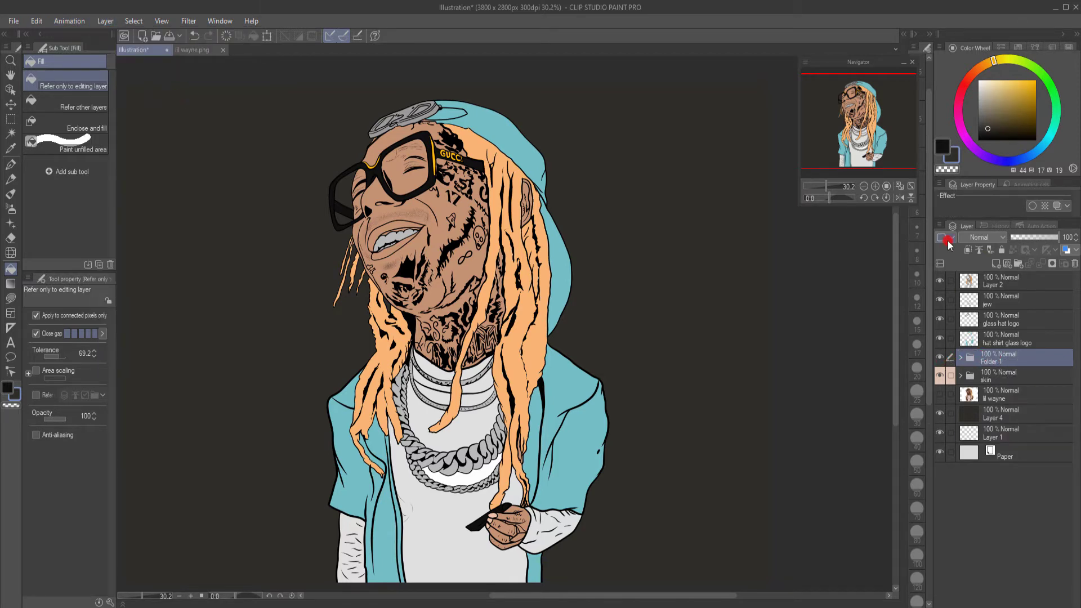
{"action": "left_click", "coordinate": [948, 242]}
{"action": "left_click", "coordinate": [960, 342]}
{"action": "left_click", "coordinate": [613, 378]}
{"action": "left_click", "coordinate": [866, 344]}
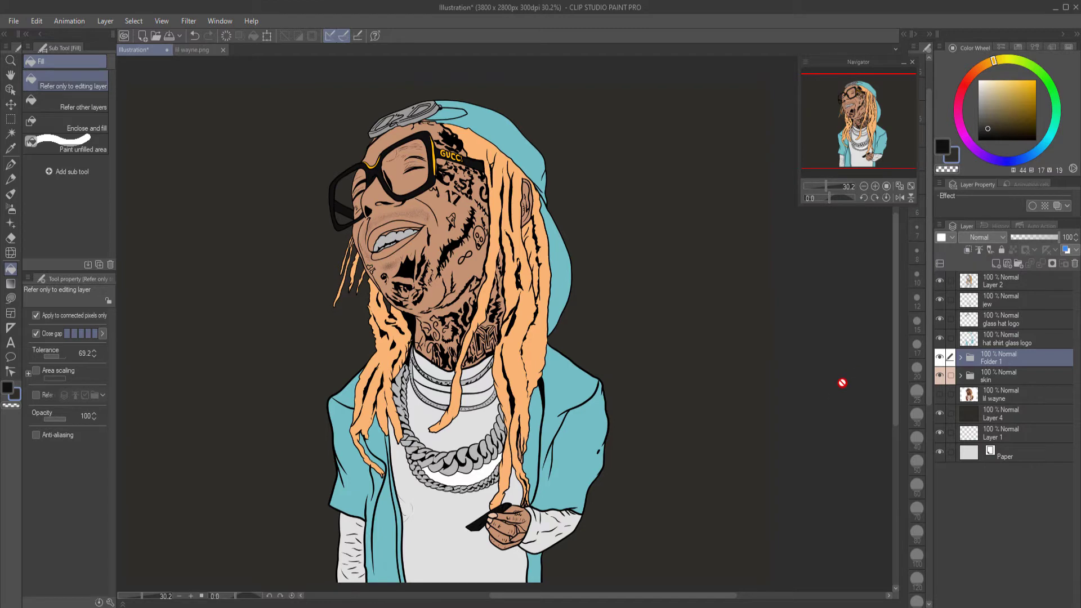
Step: Put the hat shirt glass logo layer into its own folder using Create folder and insert layer, and keep it collapsed
{"action": "left_click", "coordinate": [951, 339]}
{"action": "left_click", "coordinate": [951, 338]}
{"action": "left_click", "coordinate": [952, 338]}
{"action": "left_click", "coordinate": [953, 339]}
{"action": "left_click", "coordinate": [958, 340]}
{"action": "left_click", "coordinate": [957, 340]}
{"action": "left_click", "coordinate": [997, 341]}
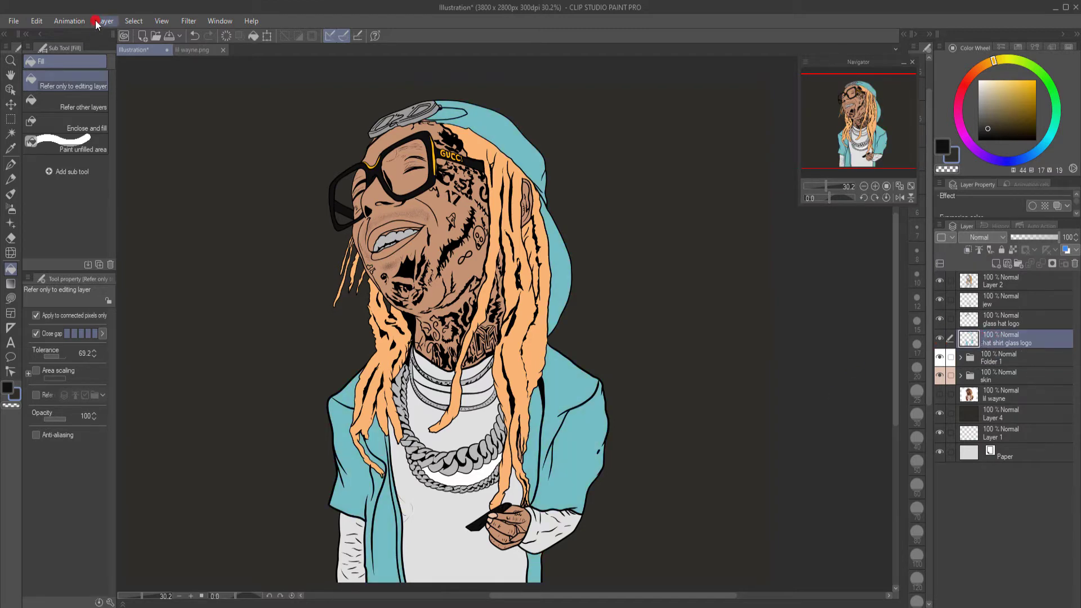
{"action": "left_click", "coordinate": [106, 21]}
{"action": "left_click", "coordinate": [160, 93]}
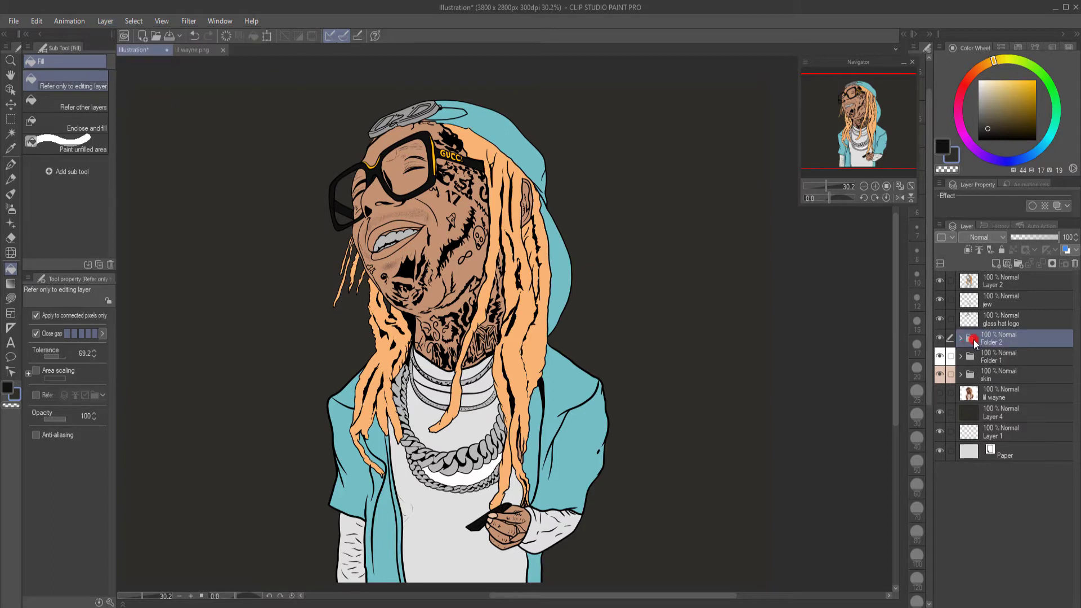
Step: Set the clothing folder's palette colour to the pale teal A1C9CC, sampled from the jacket
{"action": "left_click", "coordinate": [951, 238]}
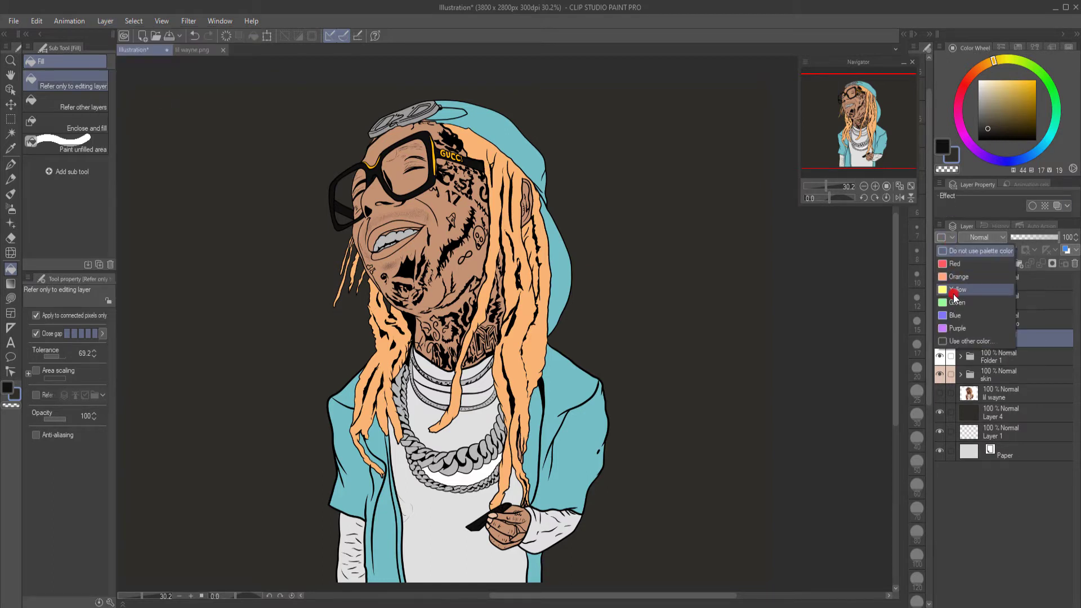
{"action": "left_click", "coordinate": [962, 342]}
{"action": "left_click", "coordinate": [646, 363]}
{"action": "left_click", "coordinate": [583, 383]}
{"action": "left_click", "coordinate": [880, 341]}
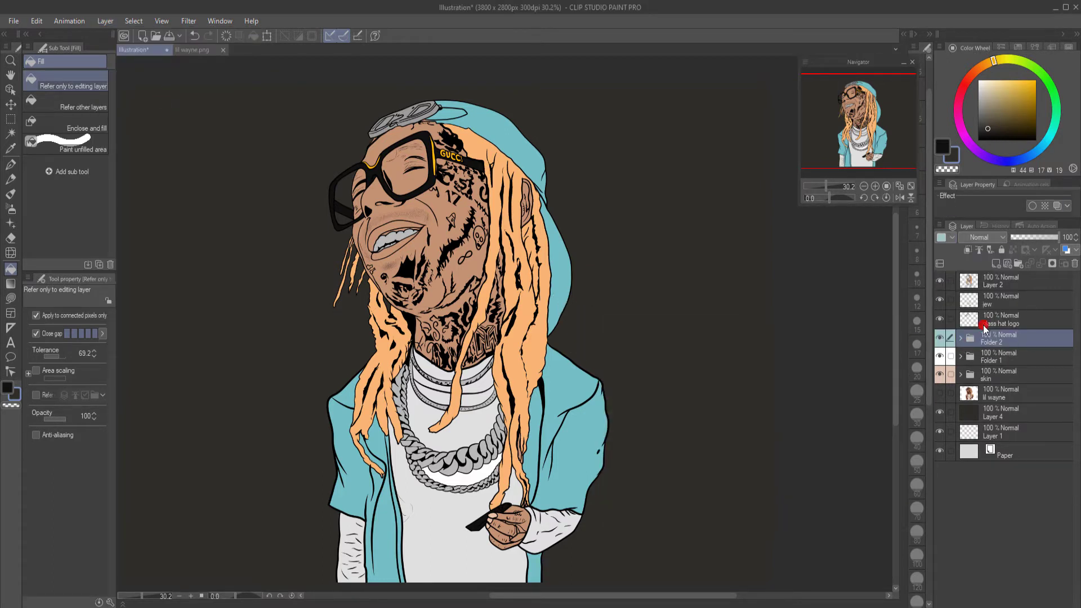
Step: Change the clothing folder's palette colour to a slightly more saturated teal based on the hat's colour
{"action": "left_click", "coordinate": [952, 237]}
{"action": "left_click", "coordinate": [977, 345]}
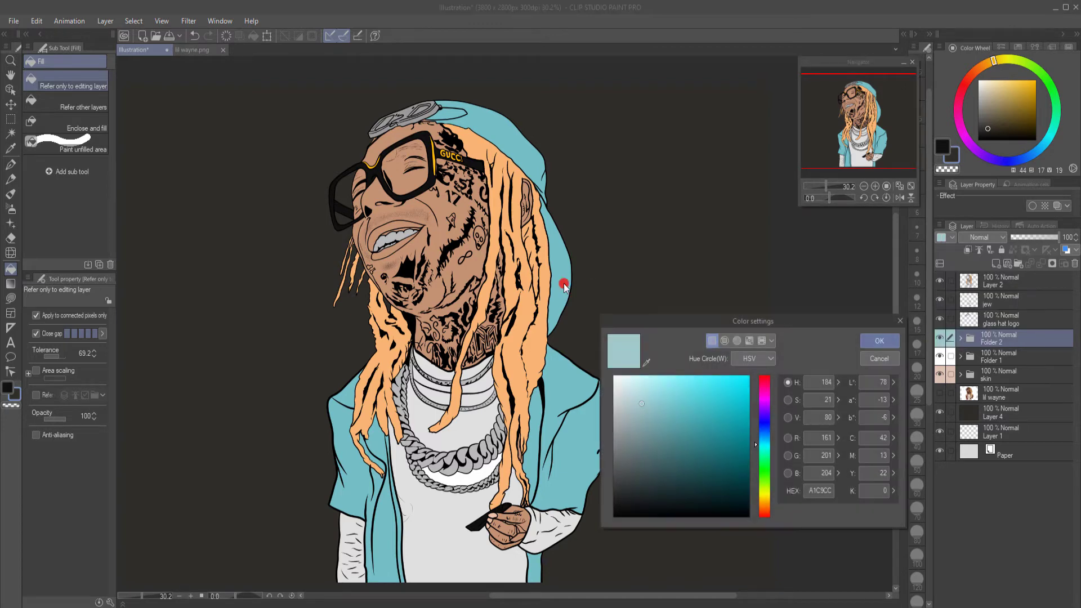
{"action": "left_click", "coordinate": [646, 363]}
{"action": "left_click", "coordinate": [549, 305]}
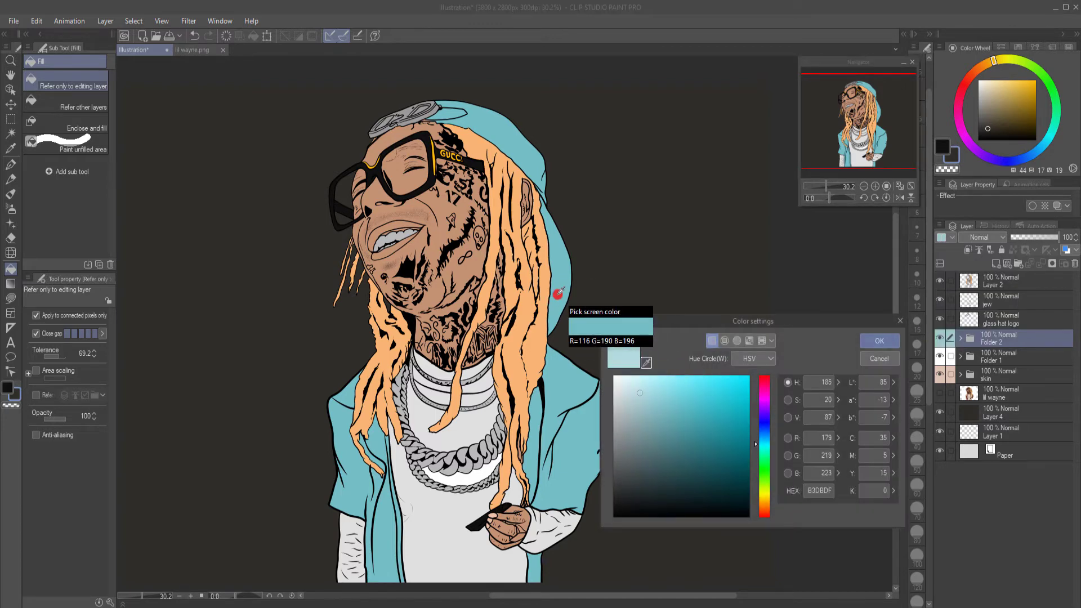
{"action": "left_click_drag", "start_coordinate": [640, 393], "coordinate": [652, 394]}
{"action": "left_click", "coordinate": [880, 340]}
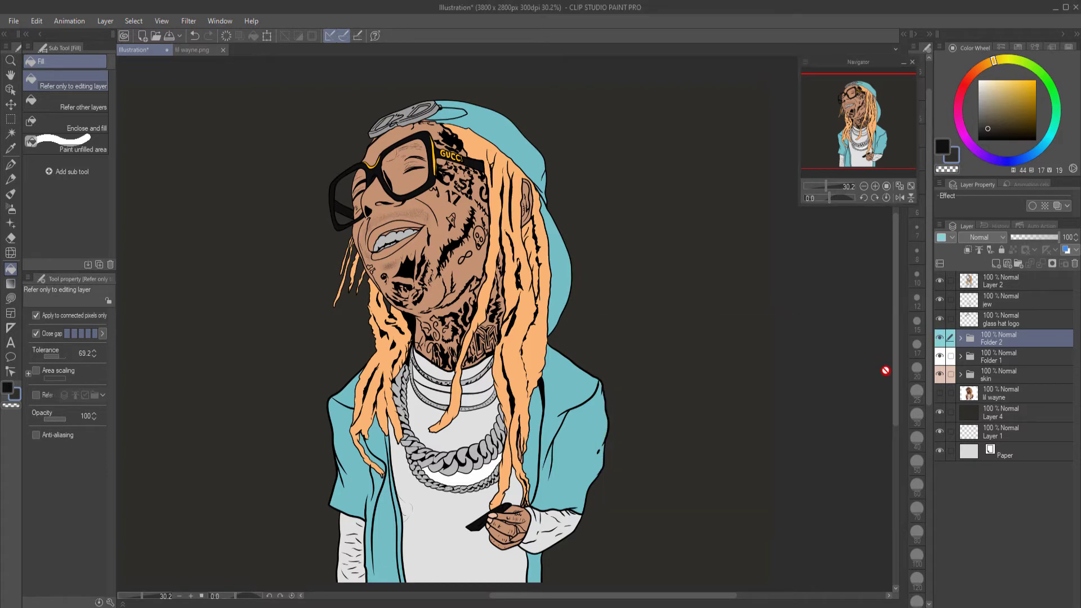
Step: Check what the glass hat logo layer contains and put it into its own folder using Create folder and insert layer
{"action": "left_click", "coordinate": [941, 320]}
{"action": "left_click", "coordinate": [941, 322]}
{"action": "left_click", "coordinate": [941, 321]}
{"action": "left_click", "coordinate": [940, 321]}
{"action": "left_click", "coordinate": [940, 322]}
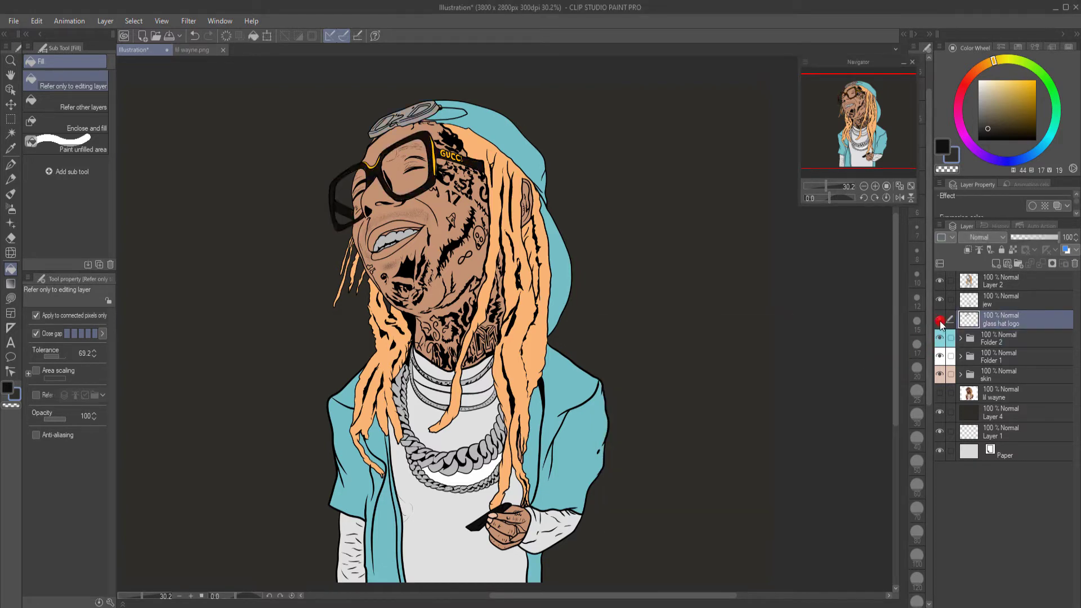
{"action": "left_click", "coordinate": [940, 322]}
{"action": "left_click", "coordinate": [103, 21]}
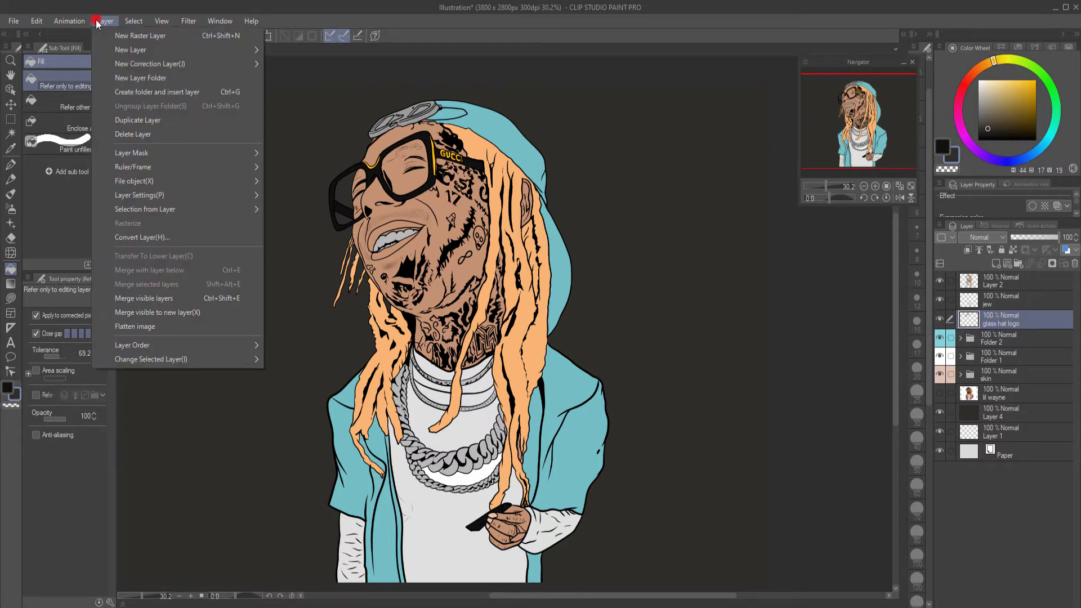
{"action": "left_click", "coordinate": [160, 95]}
Step: Set the glass hat logo folder's palette colour to black as a custom colour
{"action": "left_click", "coordinate": [952, 238]}
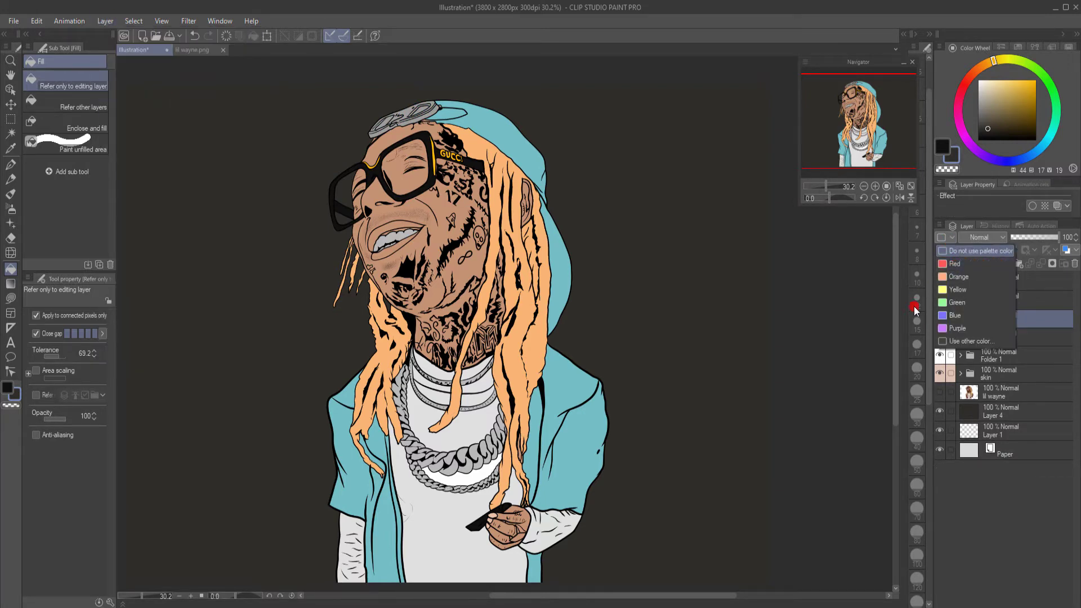
{"action": "left_click", "coordinate": [967, 341]}
{"action": "left_click", "coordinate": [661, 510]}
{"action": "left_click", "coordinate": [878, 342]}
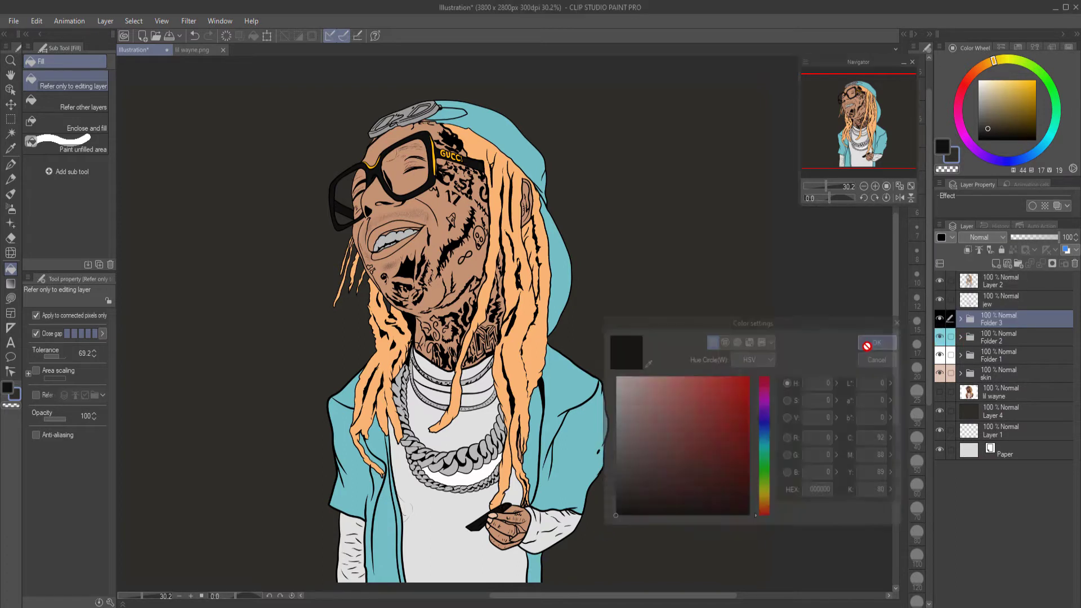
Step: Put the jewellery layer "jew" into its own collapsed folder and toggle the folder's visibility to check its contents
{"action": "left_click", "coordinate": [1003, 304]}
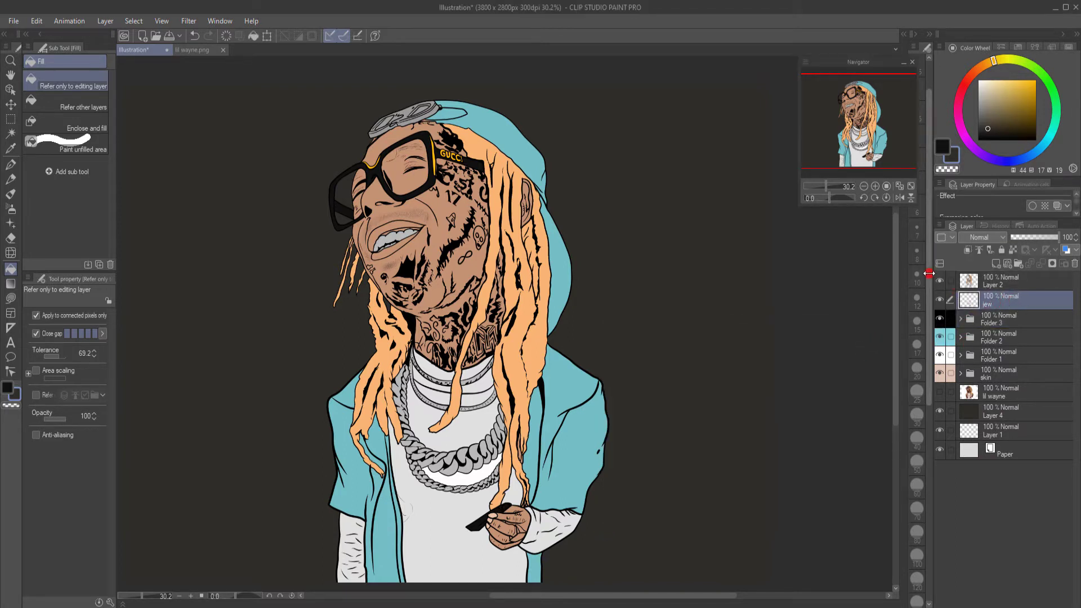
{"action": "left_click", "coordinate": [105, 21]}
{"action": "left_click", "coordinate": [162, 94]}
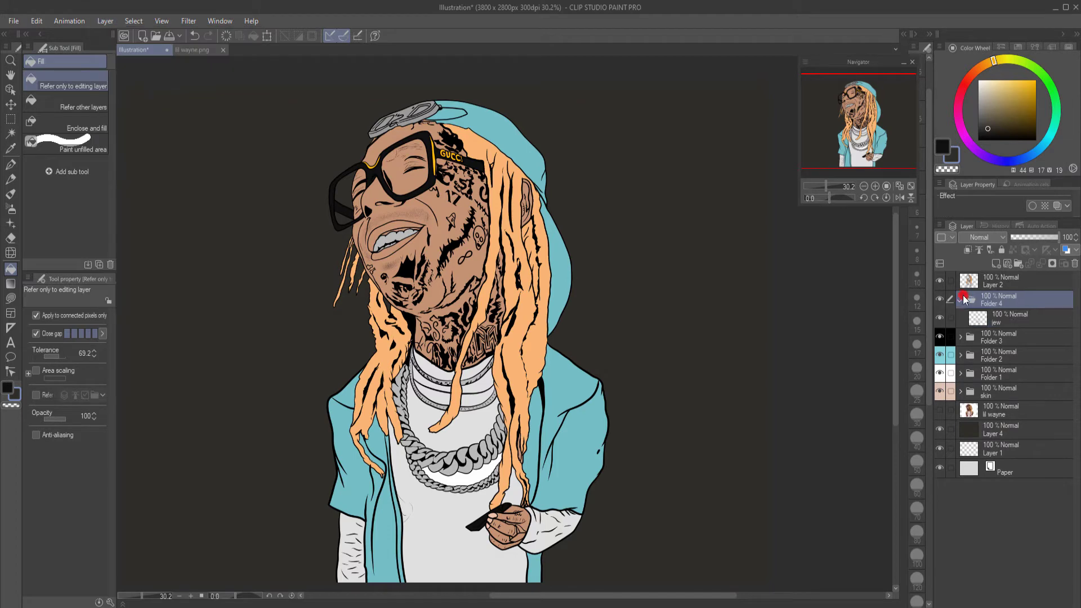
{"action": "left_click", "coordinate": [961, 299]}
{"action": "left_click", "coordinate": [940, 300]}
{"action": "left_click", "coordinate": [940, 299]}
{"action": "left_click", "coordinate": [940, 300]}
{"action": "left_click", "coordinate": [940, 300]}
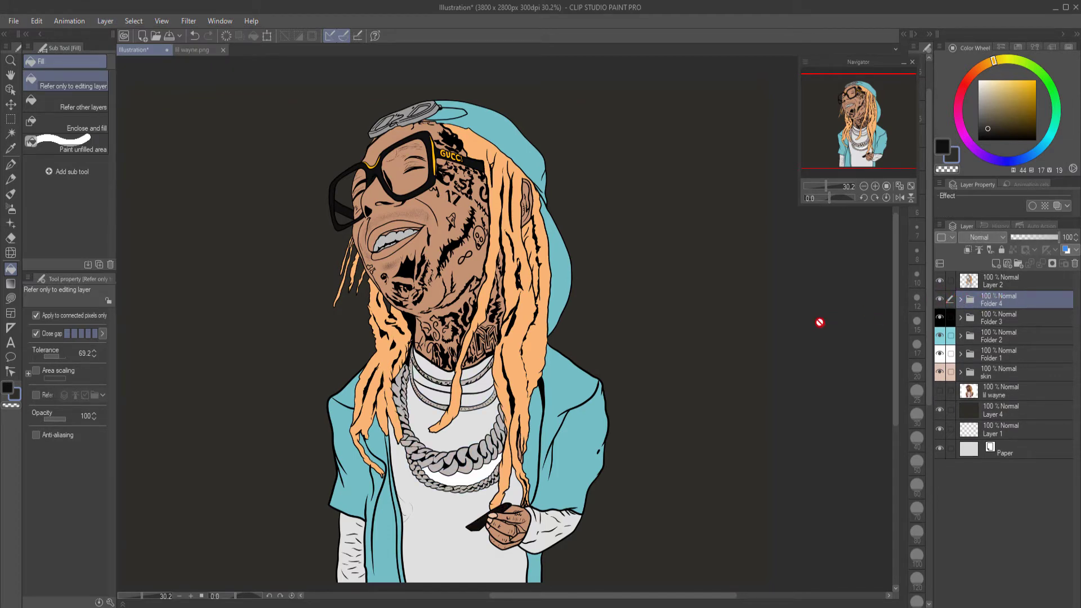
Step: Set the jewellery folder's palette colour to the light grey D0D0D0, sampled from the large chain
{"action": "left_click", "coordinate": [948, 237]}
{"action": "left_click", "coordinate": [962, 343]}
{"action": "left_click", "coordinate": [646, 362]}
{"action": "left_click", "coordinate": [483, 451]}
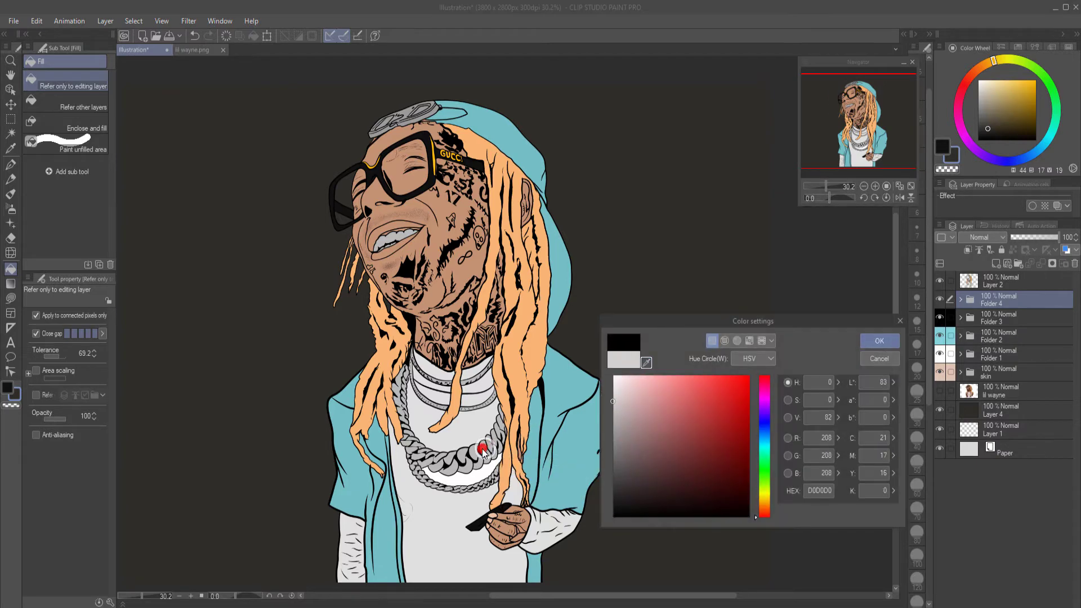
{"action": "left_click", "coordinate": [870, 341]}
Step: Set the jewellery folder's palette colour to the darker grey 919191
{"action": "left_click", "coordinate": [951, 239]}
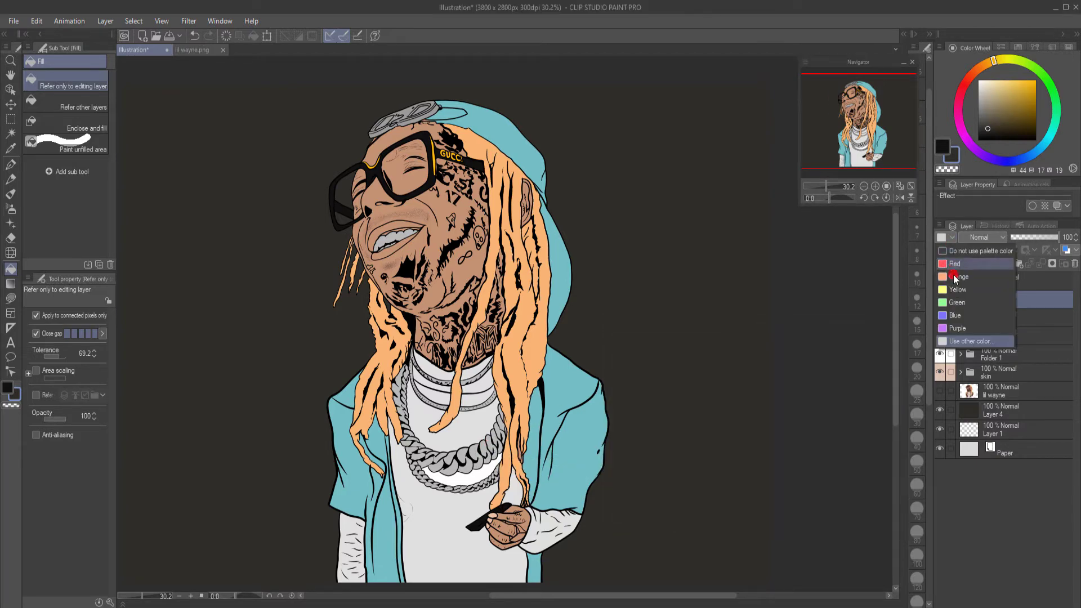
{"action": "left_click", "coordinate": [961, 342]}
{"action": "left_click", "coordinate": [646, 362]}
{"action": "left_click", "coordinate": [492, 444]}
{"action": "left_click", "coordinate": [613, 436]}
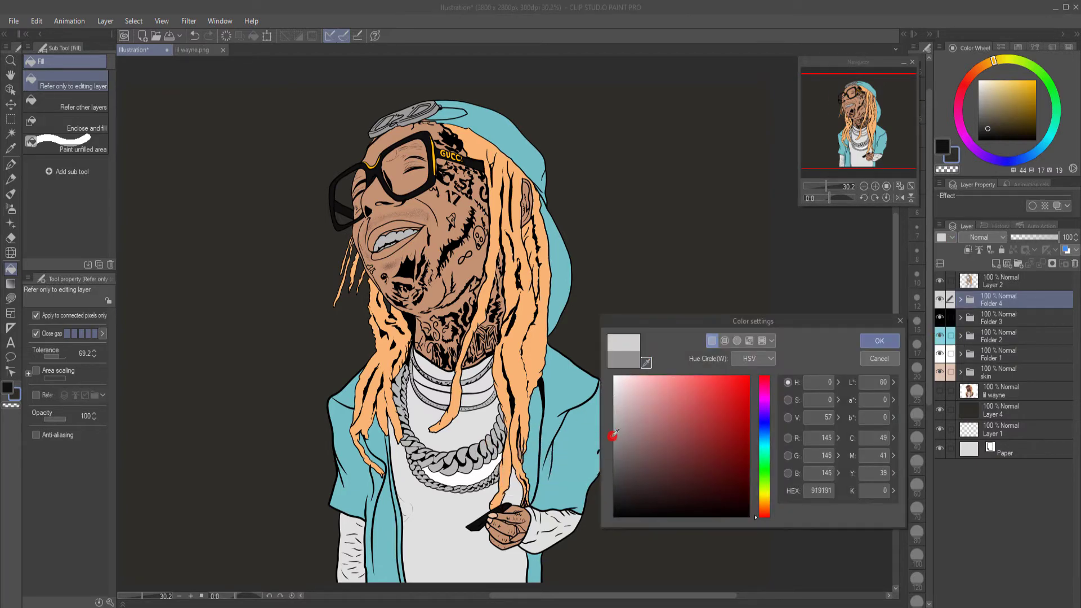
{"action": "left_click", "coordinate": [880, 341]}
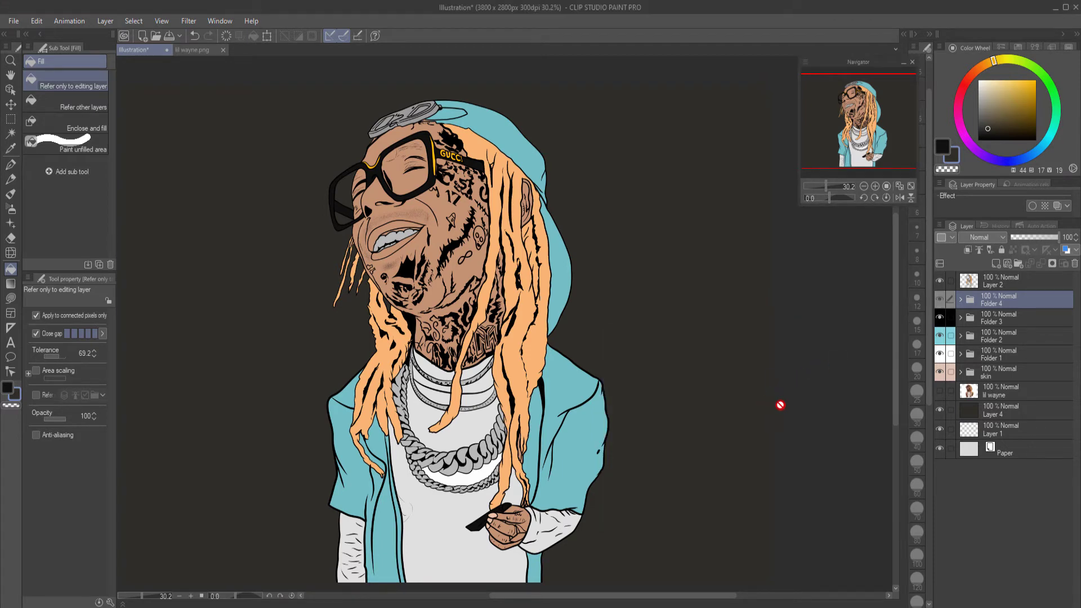
Step: Set the palette colour of the line art layer, Layer 2, to red
{"action": "left_click", "coordinate": [1008, 283]}
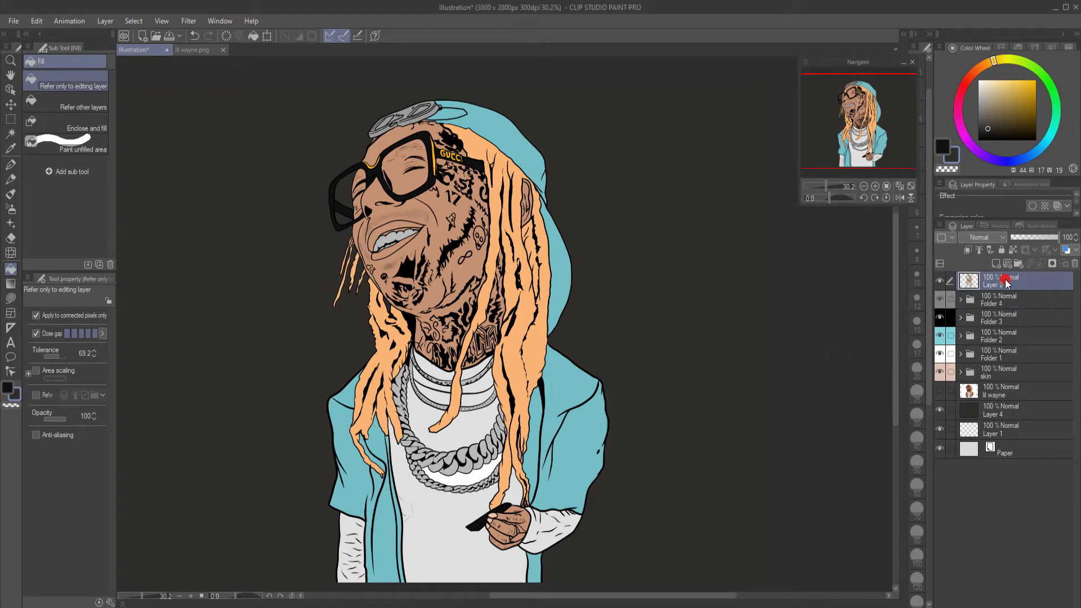
{"action": "left_click", "coordinate": [949, 241]}
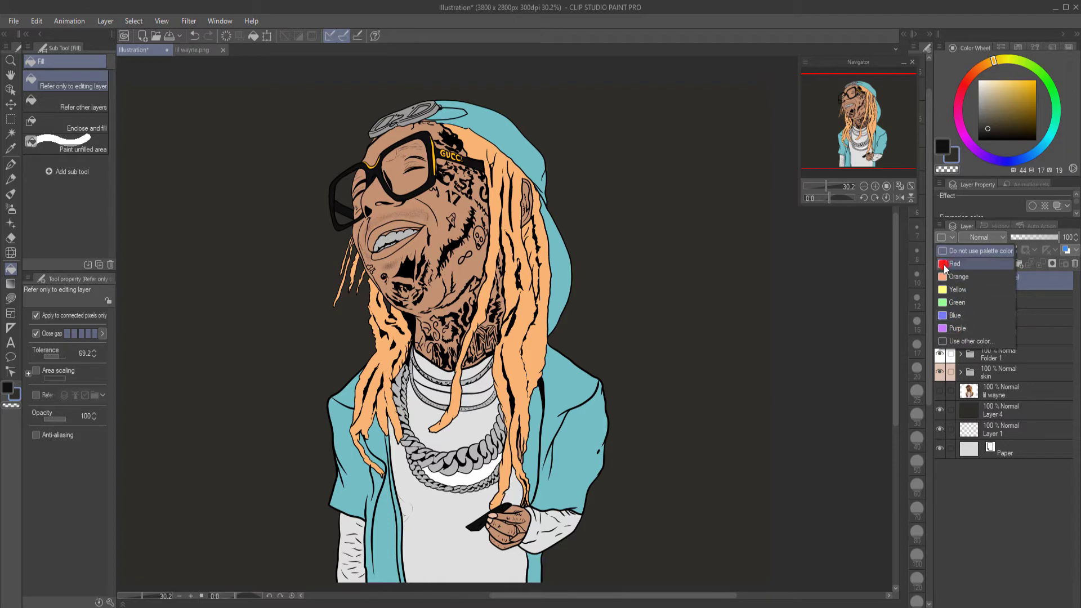
{"action": "left_click", "coordinate": [968, 263]}
Step: Add a new raster layer above Layer 3 in the skin folder and clip it to the layer below
{"action": "left_click", "coordinate": [960, 372]}
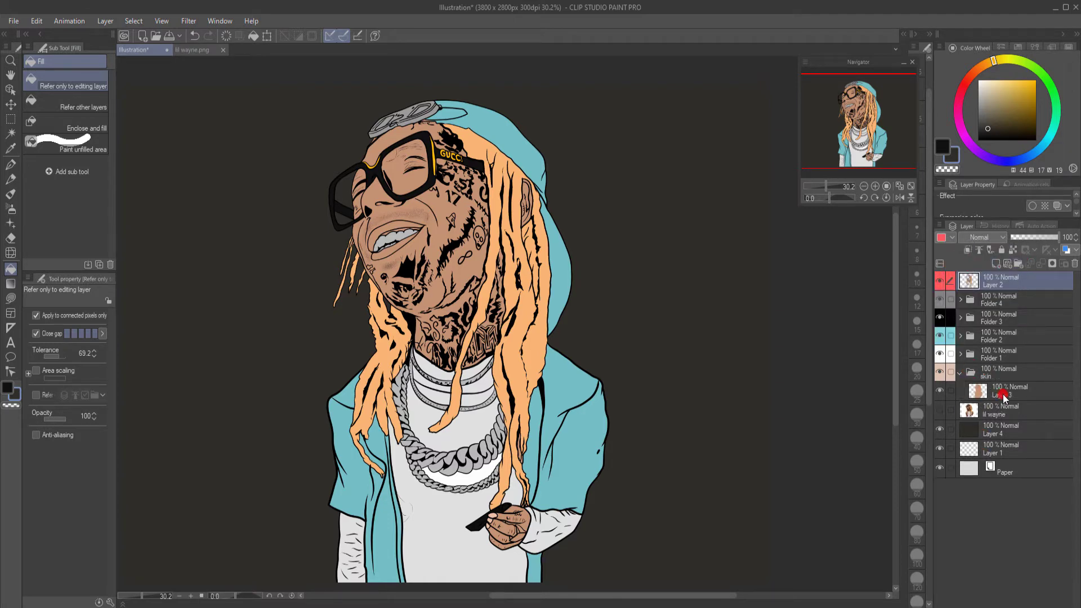
{"action": "left_click", "coordinate": [997, 391]}
{"action": "left_click", "coordinate": [997, 264]}
{"action": "left_click", "coordinate": [967, 251]}
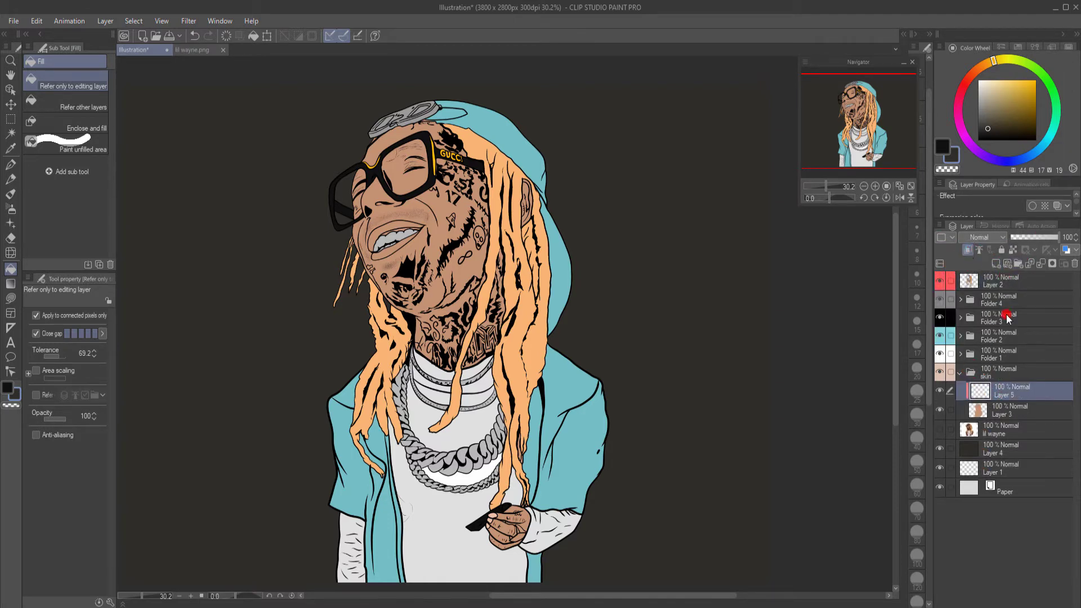
Step: Sample the face's skin tone as the main drawing colour and set the clipped layer's blending mode to Multiply
{"action": "left_click", "coordinate": [512, 241], "text": "alt"}
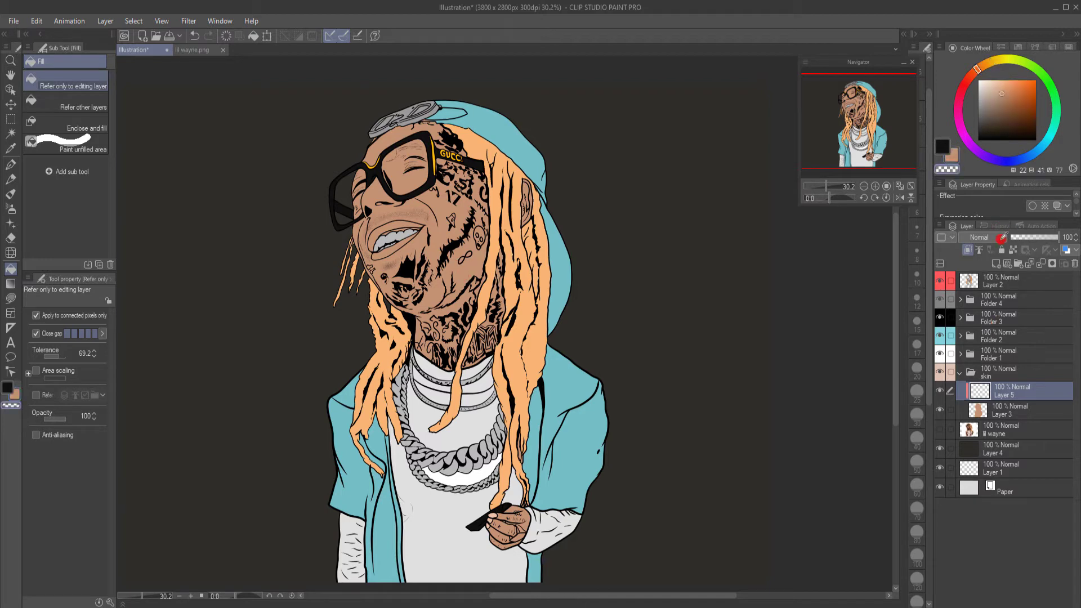
{"action": "right_click", "coordinate": [469, 270]}
{"action": "right_click", "coordinate": [468, 270]}
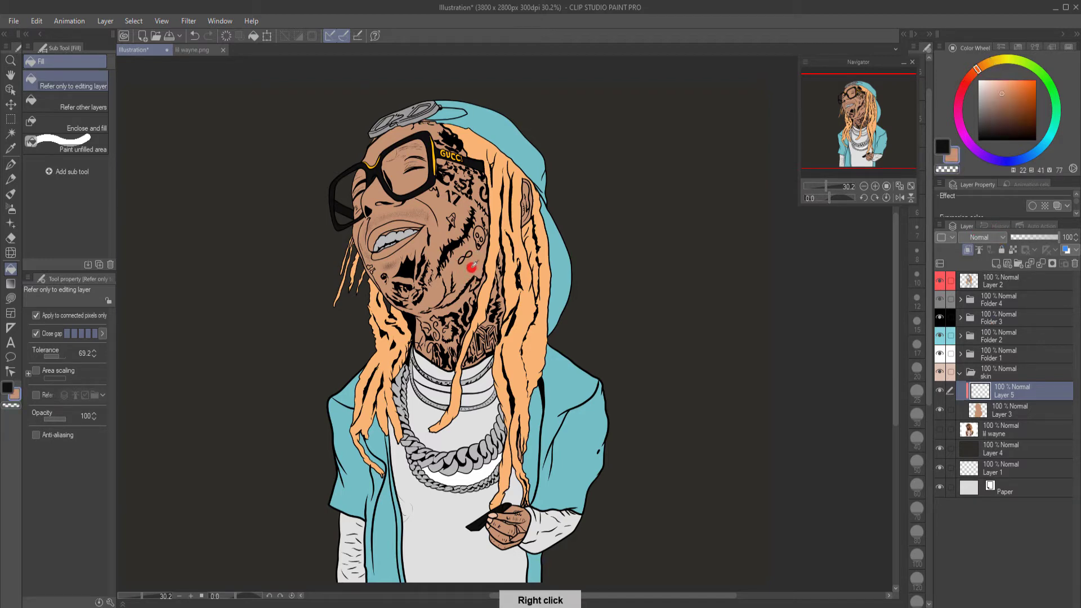
{"action": "left_click", "coordinate": [7, 386]}
{"action": "right_click", "coordinate": [455, 245]}
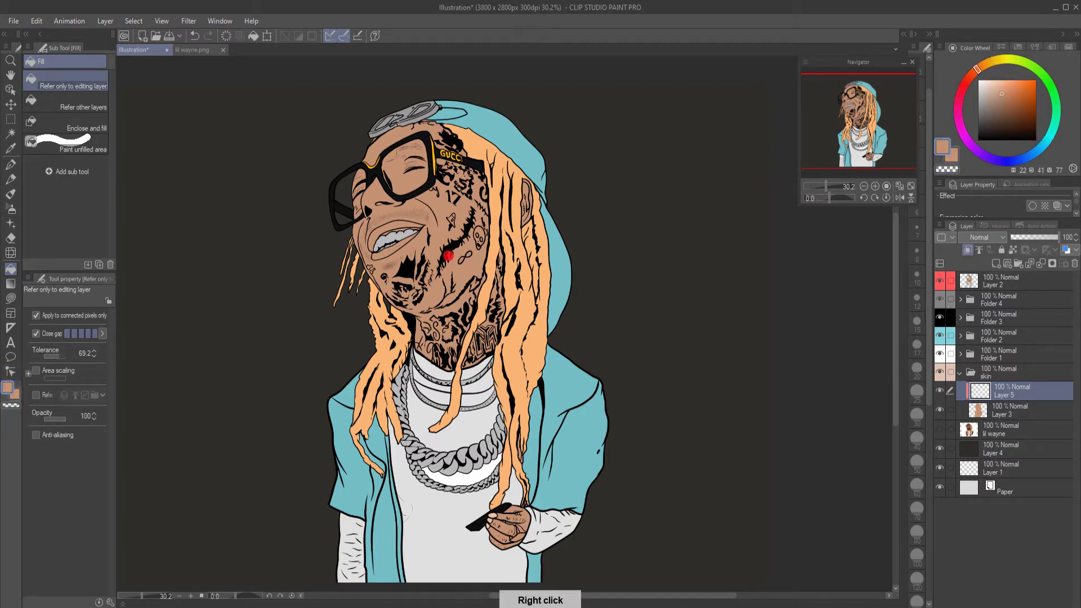
{"action": "left_click", "coordinate": [985, 237]}
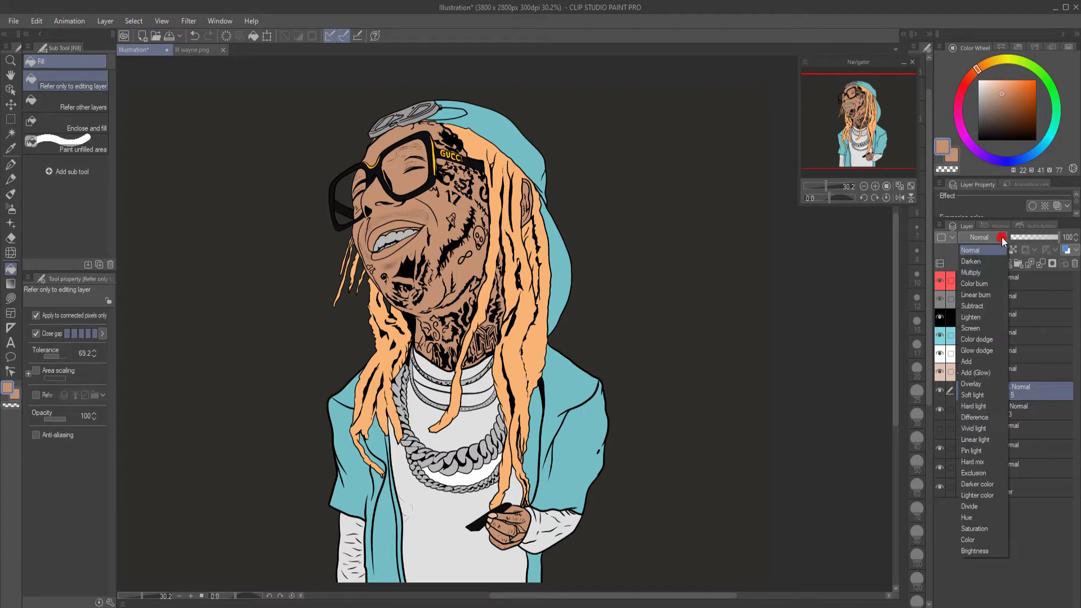
{"action": "left_click", "coordinate": [991, 278]}
Step: Try shading the skin around the jaw with the Spray airbrush at size 80, and undo the strokes
{"action": "key", "text": "b"}
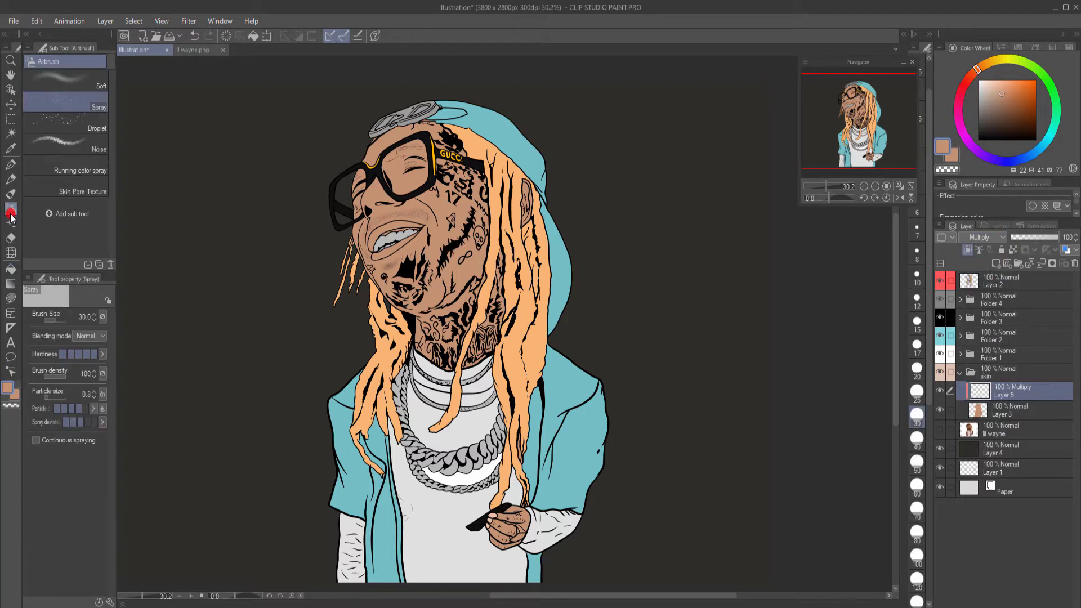
{"action": "left_click", "coordinate": [917, 512]}
{"action": "left_click", "coordinate": [917, 579]}
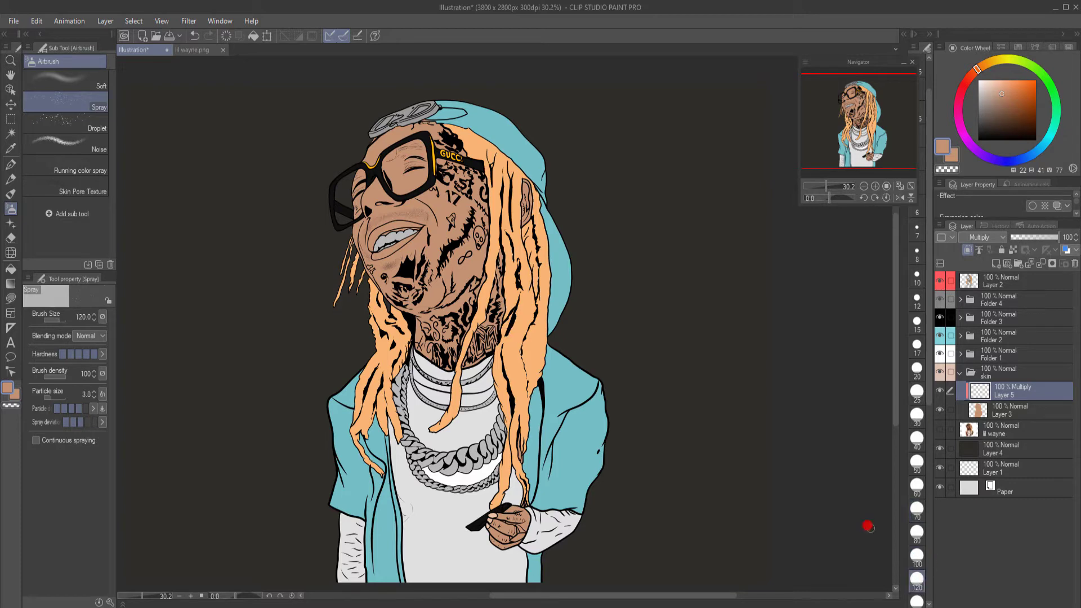
{"action": "scroll", "coordinate": [478, 105], "scroll_direction": "up", "scroll_amount": 2}
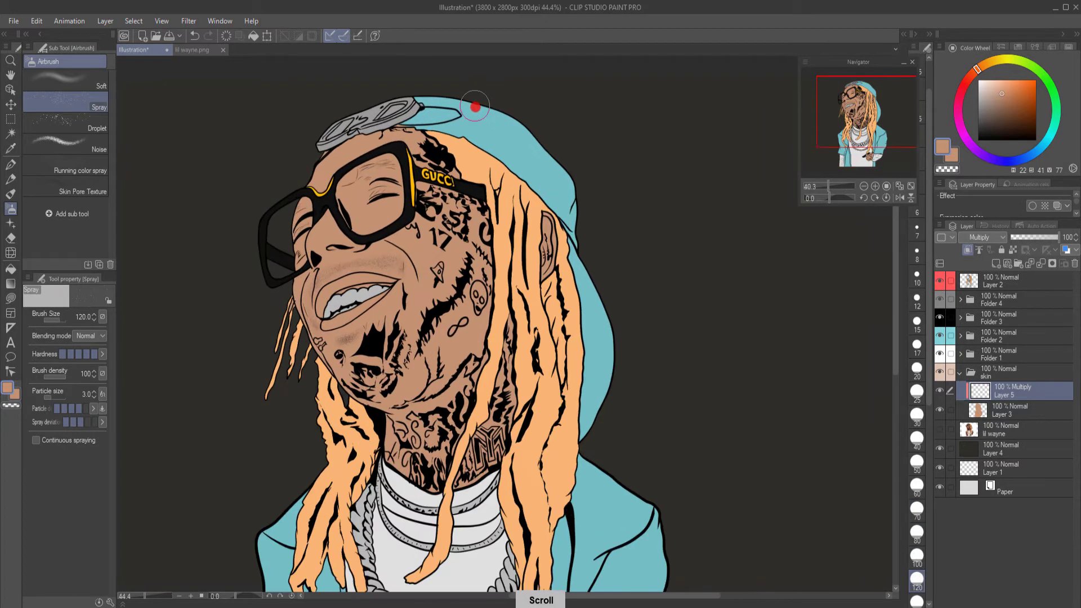
{"action": "left_click", "coordinate": [917, 531]}
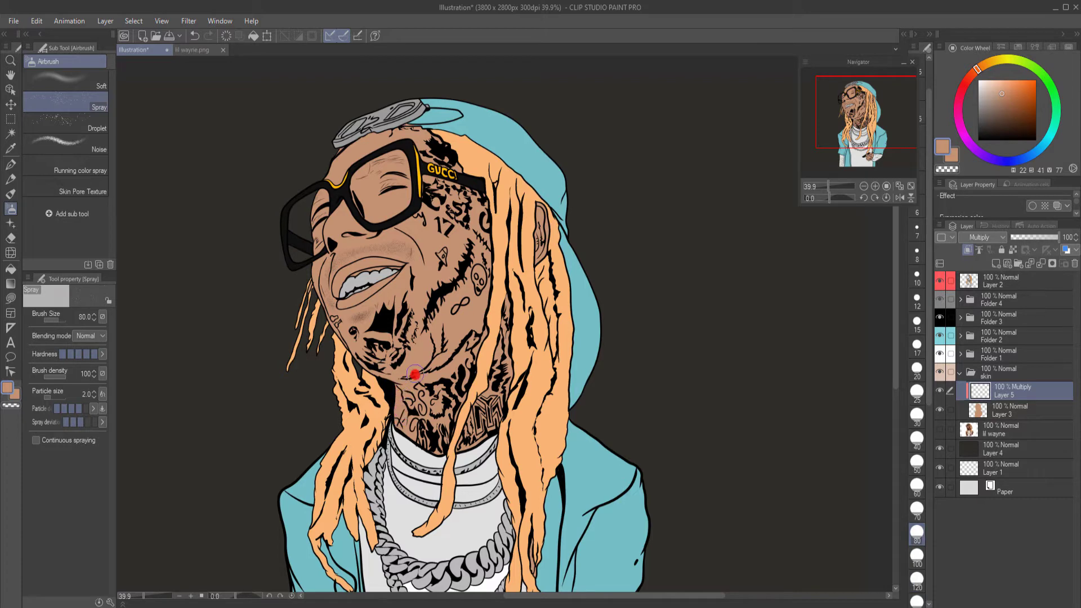
{"action": "key", "text": "ctrl+z"}
{"action": "key", "text": "ctrl+z"}
Step: Shade the neck and the skin beside the dreadlocks with the Soft airbrush at size 70
{"action": "left_click", "coordinate": [66, 79]}
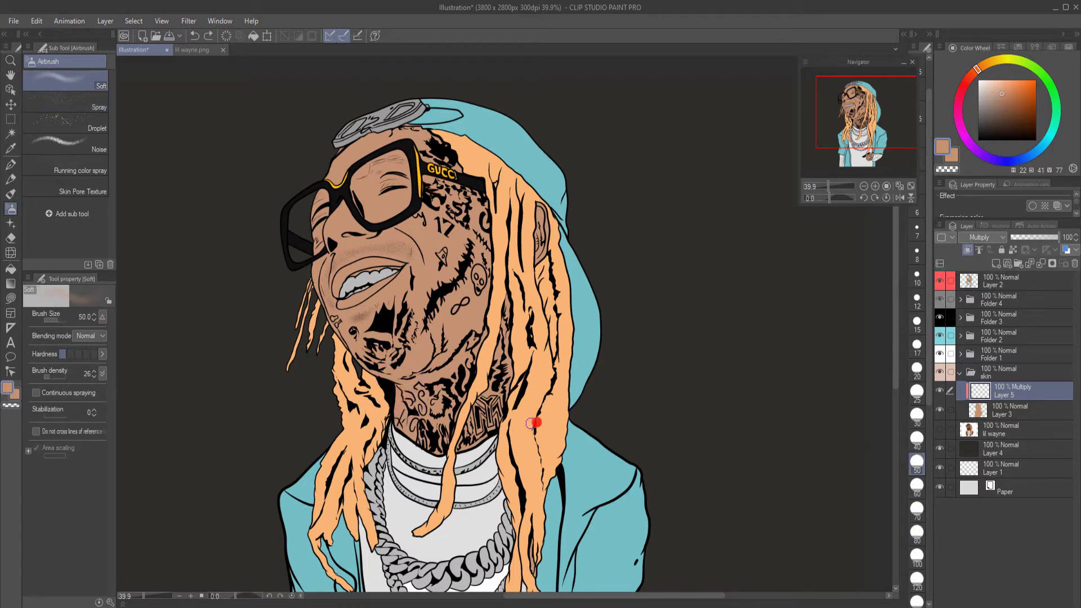
{"action": "left_click", "coordinate": [917, 510]}
{"action": "left_click_drag", "start_coordinate": [402, 419], "coordinate": [394, 392]}
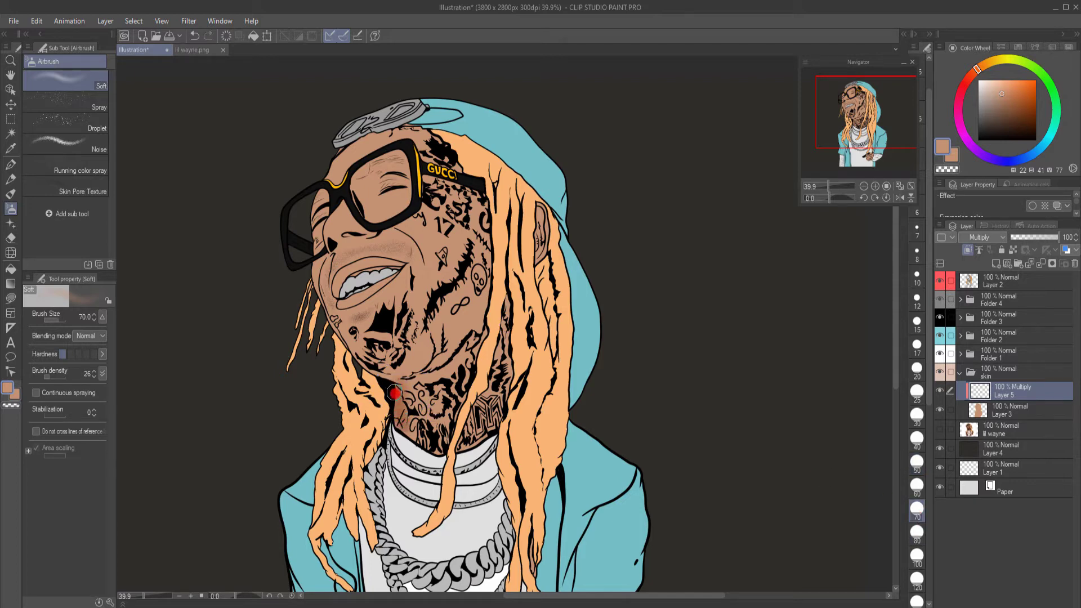
{"action": "mouse_move", "coordinate": [506, 309]}
{"action": "left_mouse_down"}
{"action": "mouse_move", "coordinate": [508, 393]}
{"action": "mouse_move", "coordinate": [508, 347]}
{"action": "mouse_move", "coordinate": [491, 429]}
{"action": "mouse_move", "coordinate": [424, 445]}
{"action": "mouse_move", "coordinate": [471, 439]}
{"action": "mouse_move", "coordinate": [511, 280]}
{"action": "left_mouse_up"}
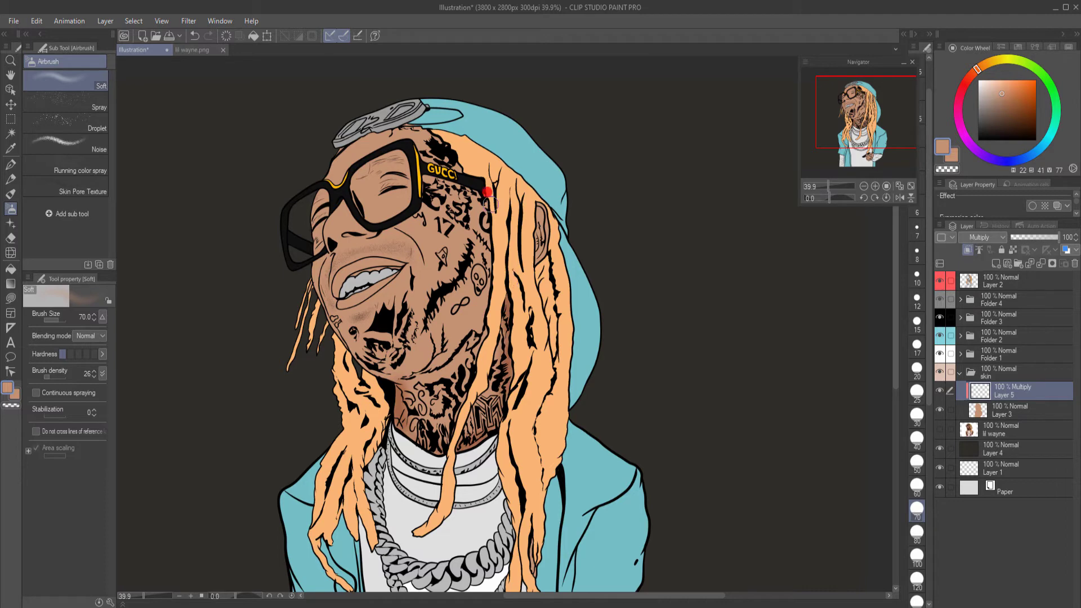
Step: Shade the forehead, the skin behind the glasses, the nose and the front edge of the cheek and jaw
{"action": "mouse_move", "coordinate": [450, 196]}
{"action": "left_mouse_down"}
{"action": "mouse_move", "coordinate": [436, 213]}
{"action": "mouse_move", "coordinate": [430, 187]}
{"action": "mouse_move", "coordinate": [455, 188]}
{"action": "mouse_move", "coordinate": [353, 198]}
{"action": "mouse_move", "coordinate": [381, 166]}
{"action": "mouse_move", "coordinate": [363, 201]}
{"action": "mouse_move", "coordinate": [401, 168]}
{"action": "mouse_move", "coordinate": [353, 188]}
{"action": "mouse_move", "coordinate": [399, 174]}
{"action": "mouse_move", "coordinate": [367, 173]}
{"action": "mouse_move", "coordinate": [308, 214]}
{"action": "mouse_move", "coordinate": [325, 185]}
{"action": "left_mouse_up"}
{"action": "left_click_drag", "start_coordinate": [317, 263], "coordinate": [352, 343]}
{"action": "mouse_move", "coordinate": [310, 270]}
{"action": "left_mouse_down"}
{"action": "mouse_move", "coordinate": [464, 313]}
{"action": "mouse_move", "coordinate": [374, 347]}
{"action": "mouse_move", "coordinate": [365, 338]}
{"action": "mouse_move", "coordinate": [409, 332]}
{"action": "mouse_move", "coordinate": [364, 356]}
{"action": "mouse_move", "coordinate": [405, 337]}
{"action": "mouse_move", "coordinate": [389, 357]}
{"action": "mouse_move", "coordinate": [427, 348]}
{"action": "mouse_move", "coordinate": [392, 369]}
{"action": "mouse_move", "coordinate": [401, 369]}
{"action": "mouse_move", "coordinate": [369, 358]}
{"action": "left_mouse_up"}
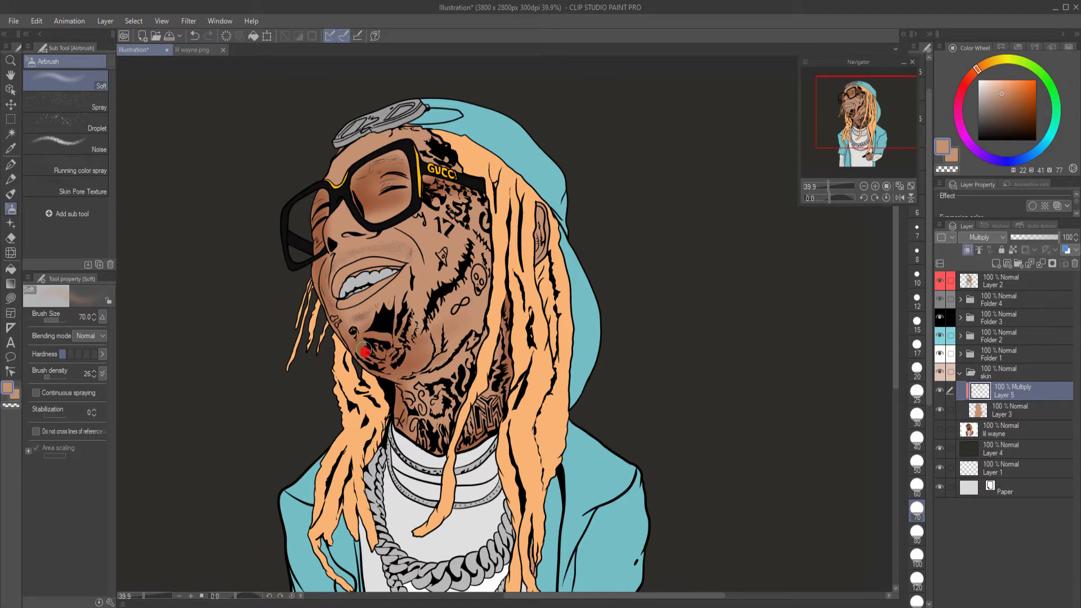
{"action": "mouse_move", "coordinate": [360, 232]}
{"action": "left_mouse_down"}
{"action": "mouse_move", "coordinate": [432, 210]}
{"action": "mouse_move", "coordinate": [340, 238]}
{"action": "mouse_move", "coordinate": [367, 246]}
{"action": "mouse_move", "coordinate": [356, 249]}
{"action": "mouse_move", "coordinate": [345, 206]}
{"action": "mouse_move", "coordinate": [360, 205]}
{"action": "mouse_move", "coordinate": [338, 173]}
{"action": "mouse_move", "coordinate": [395, 161]}
{"action": "mouse_move", "coordinate": [311, 192]}
{"action": "mouse_move", "coordinate": [406, 187]}
{"action": "mouse_move", "coordinate": [397, 207]}
{"action": "mouse_move", "coordinate": [403, 146]}
{"action": "mouse_move", "coordinate": [387, 212]}
{"action": "mouse_move", "coordinate": [388, 173]}
{"action": "mouse_move", "coordinate": [392, 220]}
{"action": "mouse_move", "coordinate": [426, 168]}
{"action": "mouse_move", "coordinate": [425, 188]}
{"action": "mouse_move", "coordinate": [512, 196]}
{"action": "mouse_move", "coordinate": [499, 215]}
{"action": "mouse_move", "coordinate": [484, 201]}
{"action": "mouse_move", "coordinate": [497, 297]}
{"action": "mouse_move", "coordinate": [496, 260]}
{"action": "mouse_move", "coordinate": [448, 480]}
{"action": "mouse_move", "coordinate": [501, 424]}
{"action": "mouse_move", "coordinate": [510, 191]}
{"action": "mouse_move", "coordinate": [544, 200]}
{"action": "mouse_move", "coordinate": [543, 292]}
{"action": "mouse_move", "coordinate": [358, 146]}
{"action": "mouse_move", "coordinate": [324, 154]}
{"action": "mouse_move", "coordinate": [425, 123]}
{"action": "mouse_move", "coordinate": [334, 152]}
{"action": "mouse_move", "coordinate": [313, 181]}
{"action": "mouse_move", "coordinate": [407, 135]}
{"action": "mouse_move", "coordinate": [448, 173]}
{"action": "left_mouse_up"}
Step: Enlarge the Soft airbrush to size 120 and build up broad shadows across the face
{"action": "left_click_drag", "start_coordinate": [929, 395], "coordinate": [942, 504]}
{"action": "left_click", "coordinate": [917, 393]}
{"action": "mouse_move", "coordinate": [481, 213]}
{"action": "left_mouse_down"}
{"action": "mouse_move", "coordinate": [447, 374]}
{"action": "mouse_move", "coordinate": [425, 426]}
{"action": "mouse_move", "coordinate": [357, 257]}
{"action": "mouse_move", "coordinate": [321, 272]}
{"action": "mouse_move", "coordinate": [411, 251]}
{"action": "mouse_move", "coordinate": [386, 297]}
{"action": "mouse_move", "coordinate": [350, 321]}
{"action": "mouse_move", "coordinate": [217, 355]}
{"action": "left_mouse_up"}
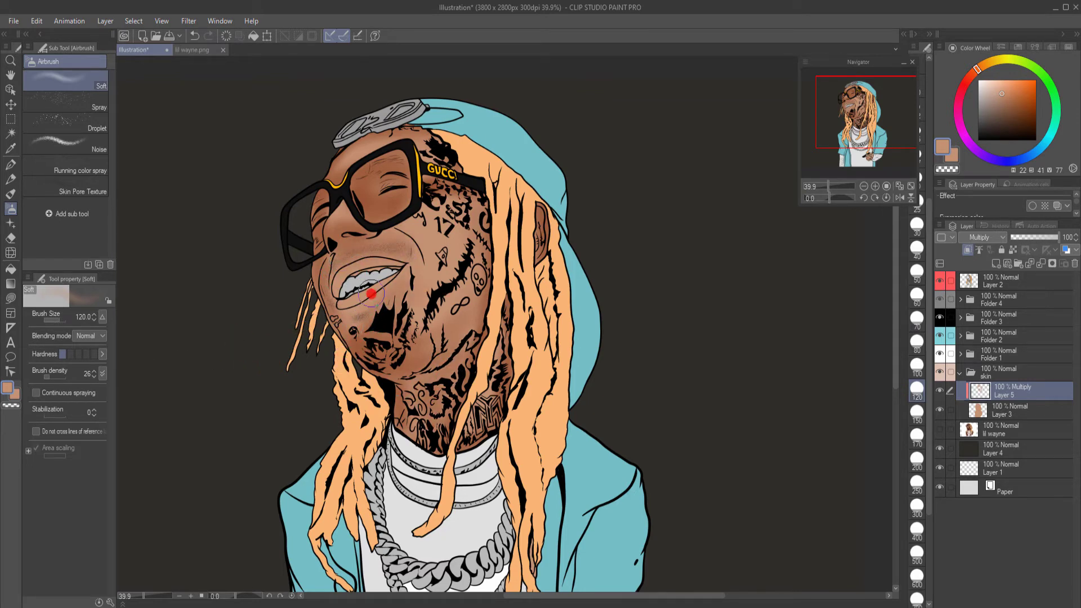
{"action": "left_click", "coordinate": [918, 365]}
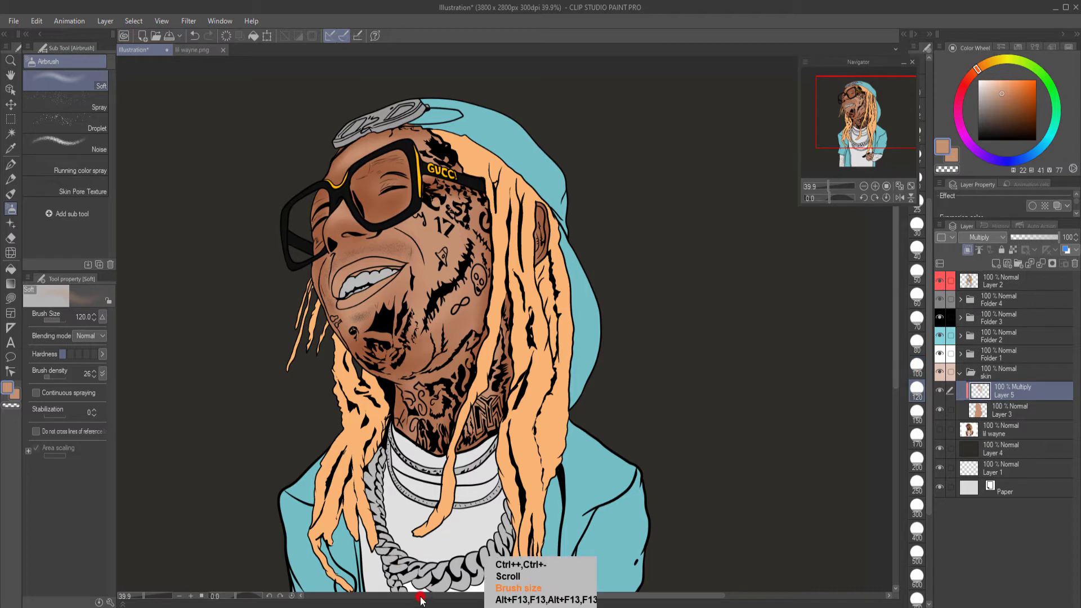
Step: Reduce the Soft airbrush to size 60 and shade the skin around the mouth and chin
{"action": "key", "text": "["}
{"action": "key", "text": "["}
{"action": "key", "text": "bracketleft"}
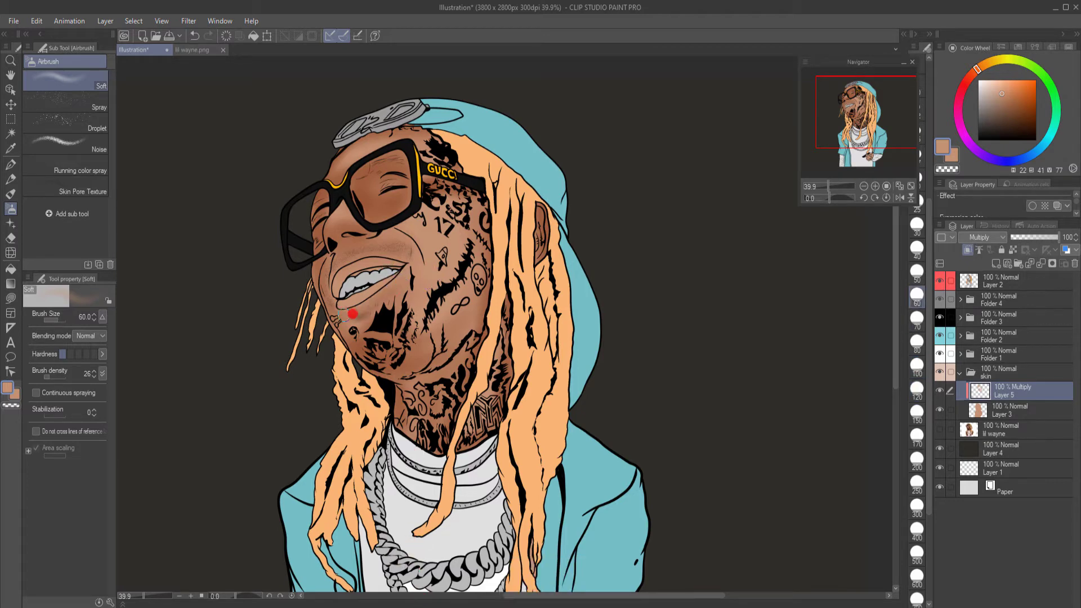
{"action": "left_click_drag", "start_coordinate": [344, 322], "coordinate": [343, 318]}
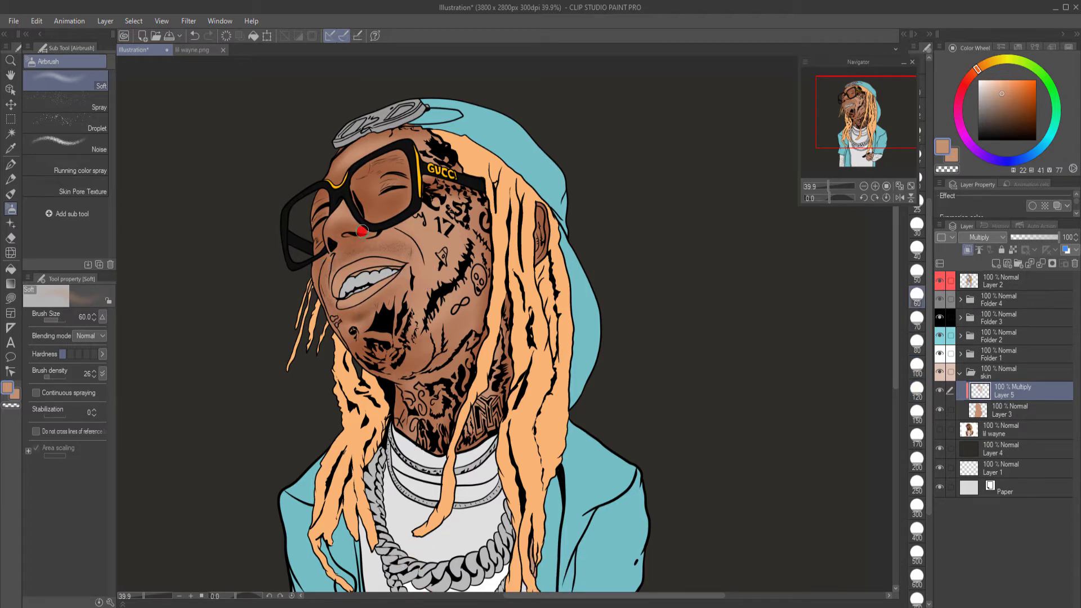
Step: Deepen the smile crease and facial folds with the Soft airbrush at size 25, using a darker brown sampled from the neck
{"action": "key", "text": "bracketleft"}
{"action": "key", "text": "bracketleft"}
{"action": "key", "text": "bracketleft"}
{"action": "key", "text": "bracketleft"}
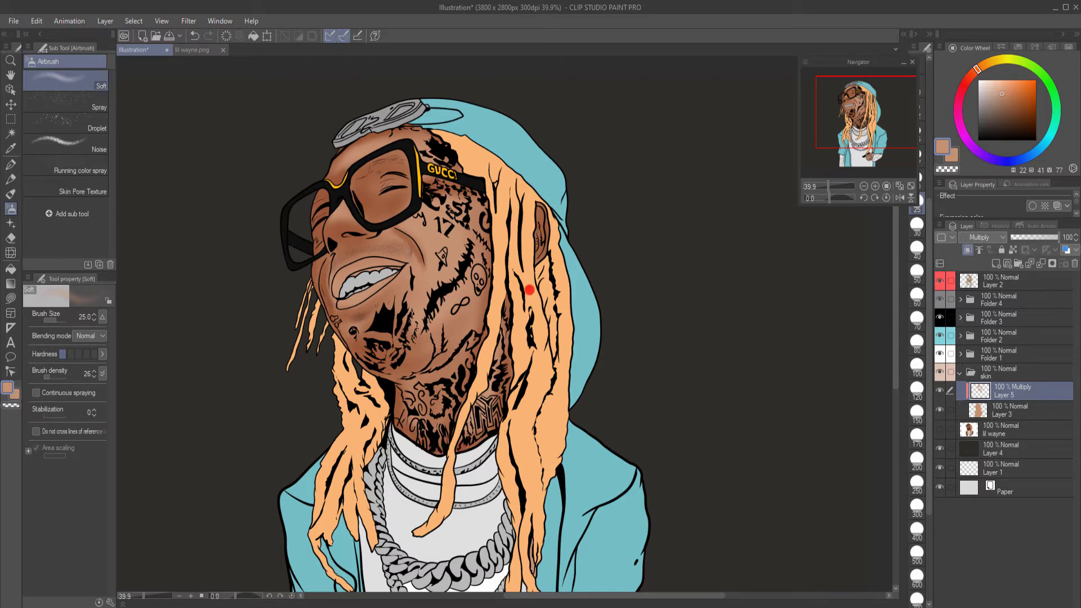
{"action": "right_click", "coordinate": [413, 428]}
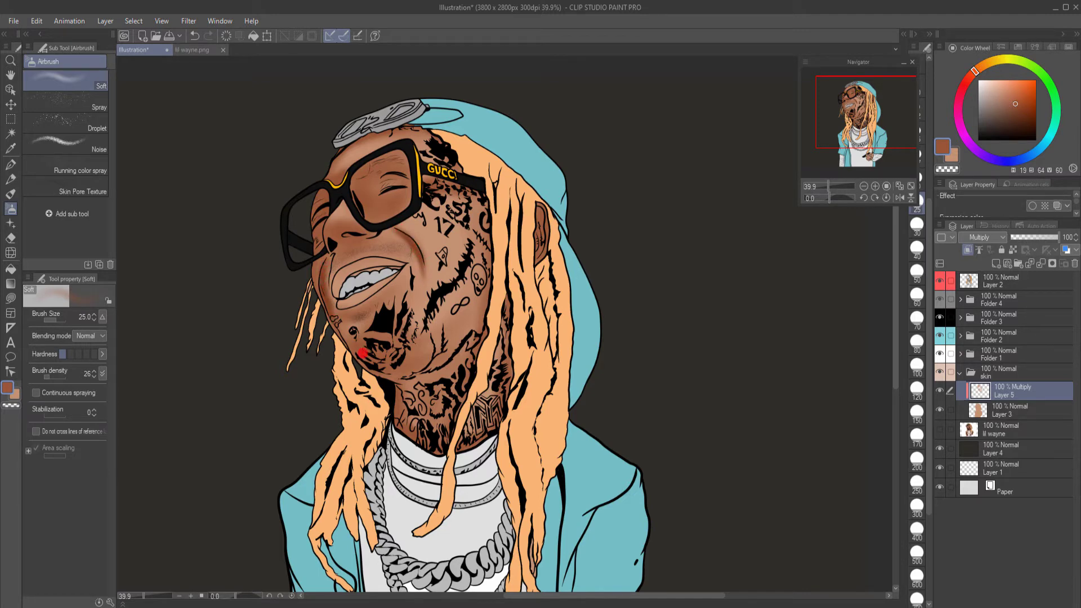
Step: Darken the creases beside the mouth with a near-black colour, reducing the Soft airbrush to size 15
{"action": "left_click", "coordinate": [982, 134]}
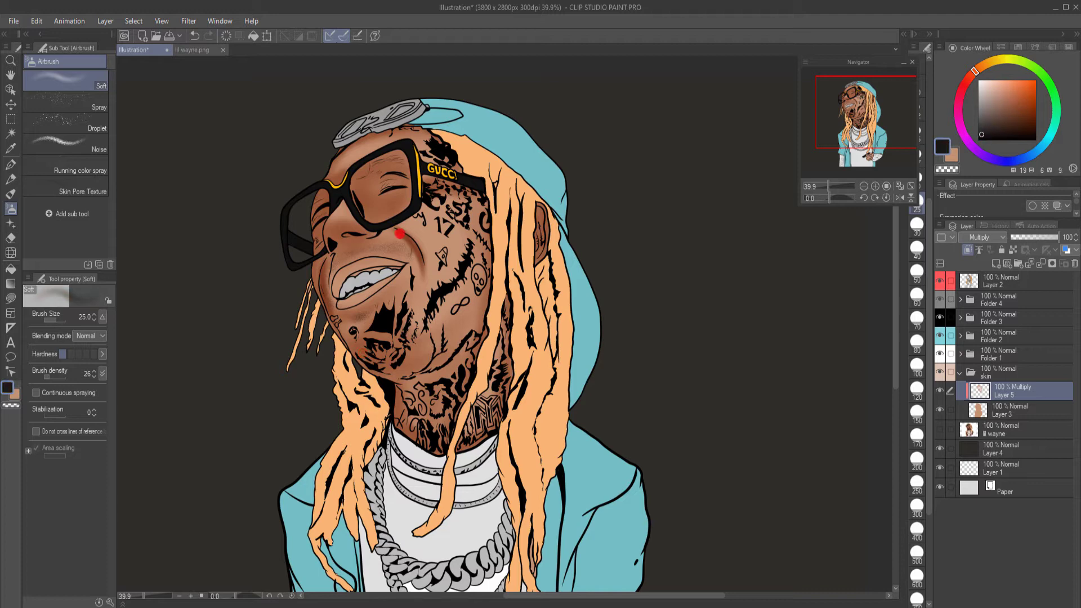
{"action": "key", "text": "bracketleft"}
{"action": "key", "text": "bracketleft"}
{"action": "key", "text": "bracketleft"}
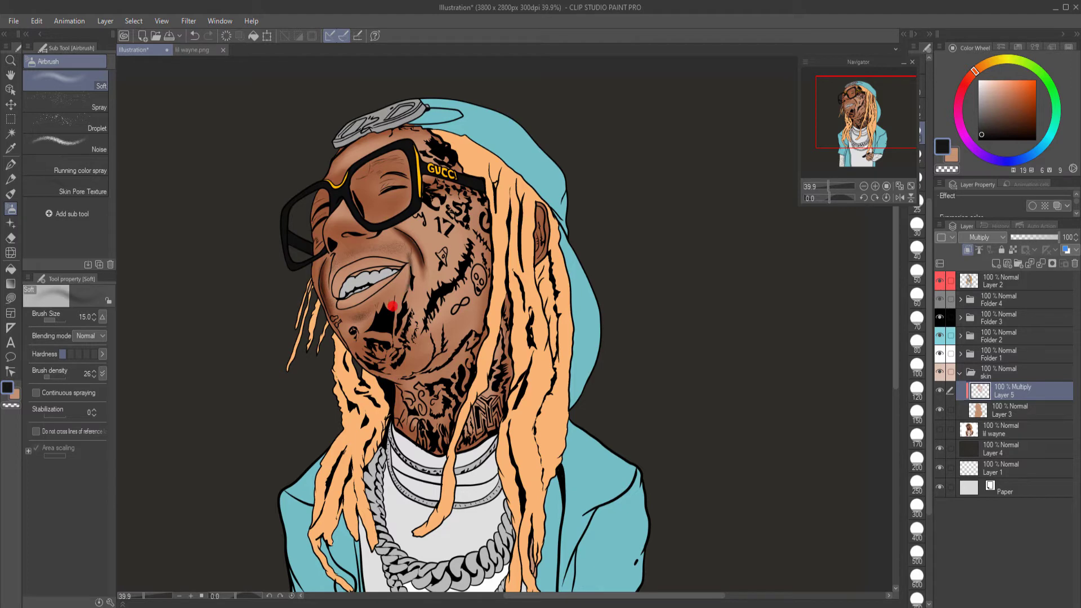
Step: Shade the skin inside the glasses lenses with the Soft airbrush at size 50, using a reddish brown sampled from the neck
{"action": "left_click", "coordinate": [397, 401], "text": "alt"}
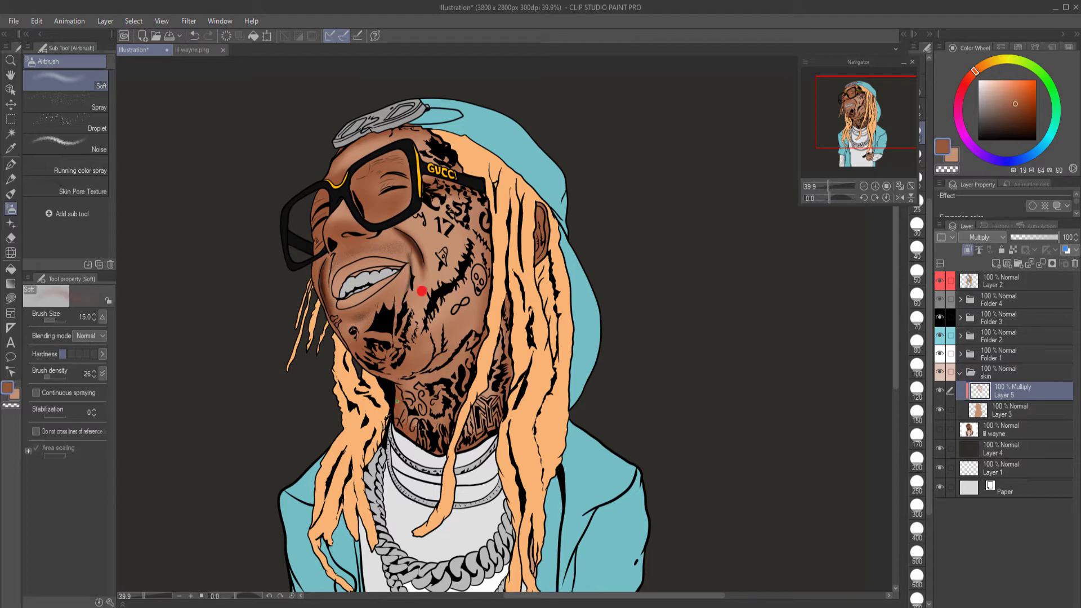
{"action": "key", "text": "]"}
{"action": "key", "text": "]"}
{"action": "key", "text": "]"}
{"action": "key", "text": "]"}
{"action": "key", "text": "]"}
{"action": "key", "text": "]"}
{"action": "mouse_move", "coordinate": [321, 185]}
{"action": "left_mouse_down"}
{"action": "mouse_move", "coordinate": [312, 244]}
{"action": "mouse_move", "coordinate": [323, 220]}
{"action": "left_mouse_up"}
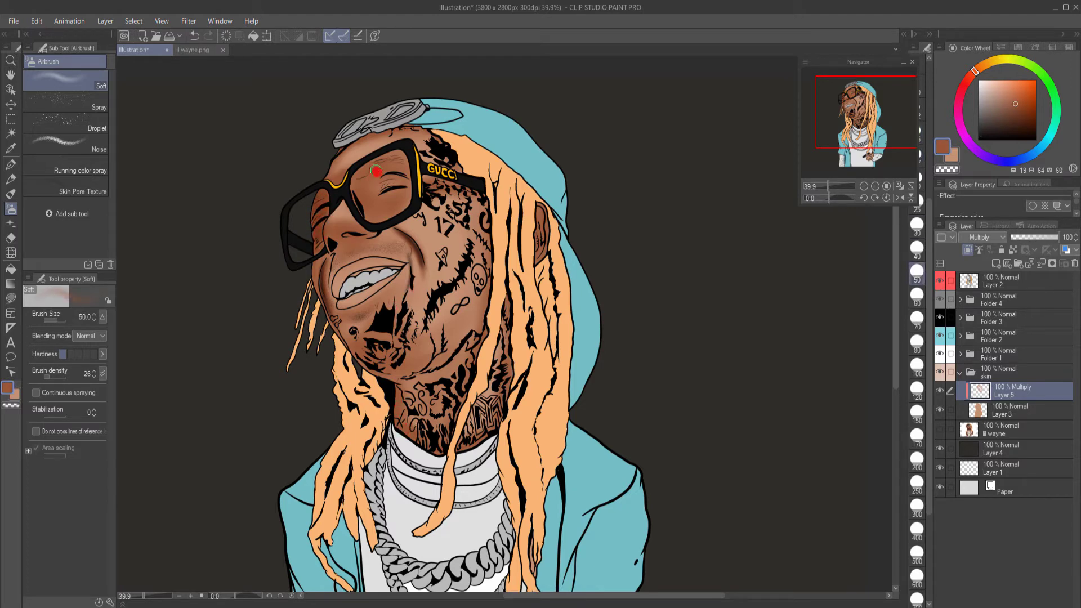
{"action": "mouse_move", "coordinate": [376, 172]}
{"action": "left_mouse_down"}
{"action": "mouse_move", "coordinate": [355, 200]}
{"action": "mouse_move", "coordinate": [406, 198]}
{"action": "mouse_move", "coordinate": [362, 179]}
{"action": "mouse_move", "coordinate": [392, 150]}
{"action": "mouse_move", "coordinate": [377, 204]}
{"action": "mouse_move", "coordinate": [400, 181]}
{"action": "mouse_move", "coordinate": [335, 210]}
{"action": "mouse_move", "coordinate": [363, 202]}
{"action": "mouse_move", "coordinate": [396, 211]}
{"action": "mouse_move", "coordinate": [382, 176]}
{"action": "mouse_move", "coordinate": [381, 214]}
{"action": "mouse_move", "coordinate": [361, 201]}
{"action": "mouse_move", "coordinate": [393, 179]}
{"action": "mouse_move", "coordinate": [362, 195]}
{"action": "mouse_move", "coordinate": [374, 163]}
{"action": "mouse_move", "coordinate": [402, 156]}
{"action": "mouse_move", "coordinate": [315, 210]}
{"action": "mouse_move", "coordinate": [317, 238]}
{"action": "mouse_move", "coordinate": [403, 200]}
{"action": "mouse_move", "coordinate": [357, 194]}
{"action": "mouse_move", "coordinate": [365, 214]}
{"action": "mouse_move", "coordinate": [404, 150]}
{"action": "mouse_move", "coordinate": [401, 209]}
{"action": "mouse_move", "coordinate": [387, 218]}
{"action": "mouse_move", "coordinate": [382, 205]}
{"action": "mouse_move", "coordinate": [396, 170]}
{"action": "left_mouse_up"}
{"action": "right_click", "coordinate": [383, 178]}
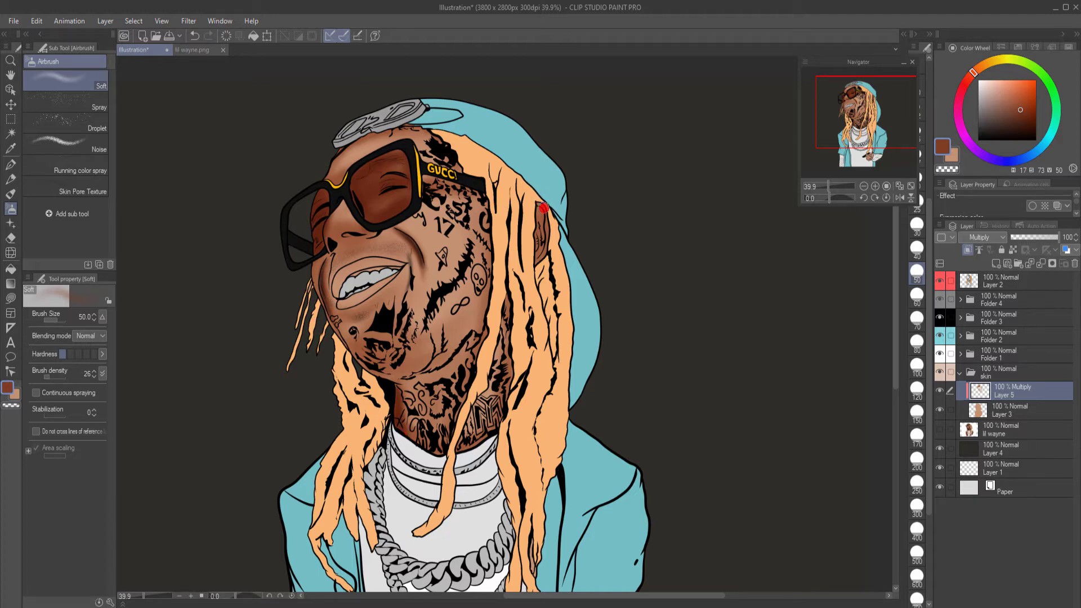
Step: Reduce the Soft airbrush to size 17 and shade the inside of the ear with sampled dark browns
{"action": "key", "text": "["}
{"action": "key", "text": "["}
{"action": "key", "text": "["}
{"action": "key", "text": "["}
{"action": "key", "text": "["}
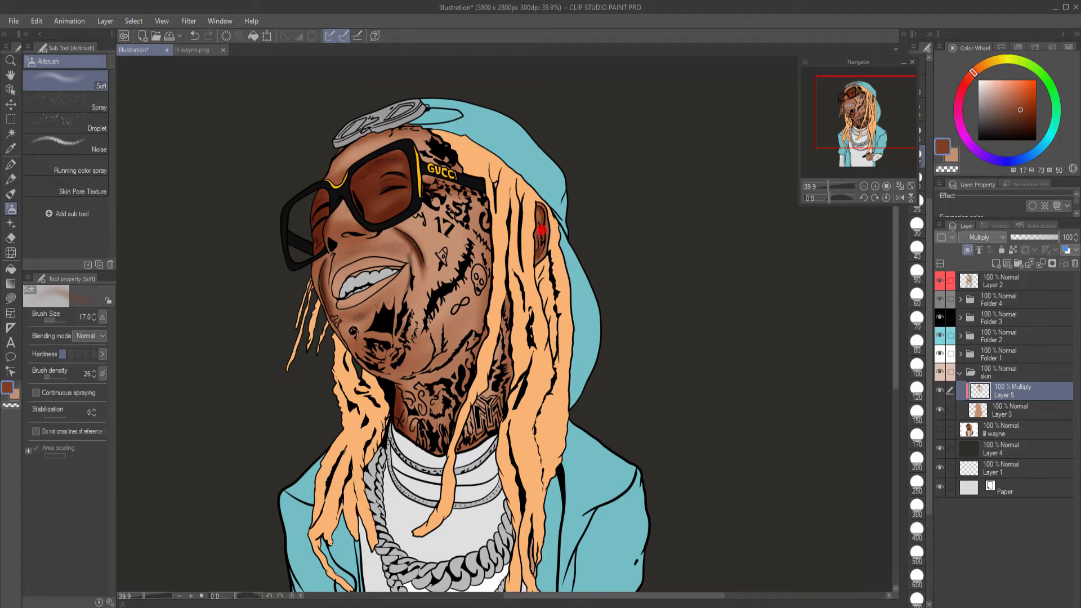
{"action": "right_click", "coordinate": [538, 212]}
{"action": "right_click", "coordinate": [540, 255]}
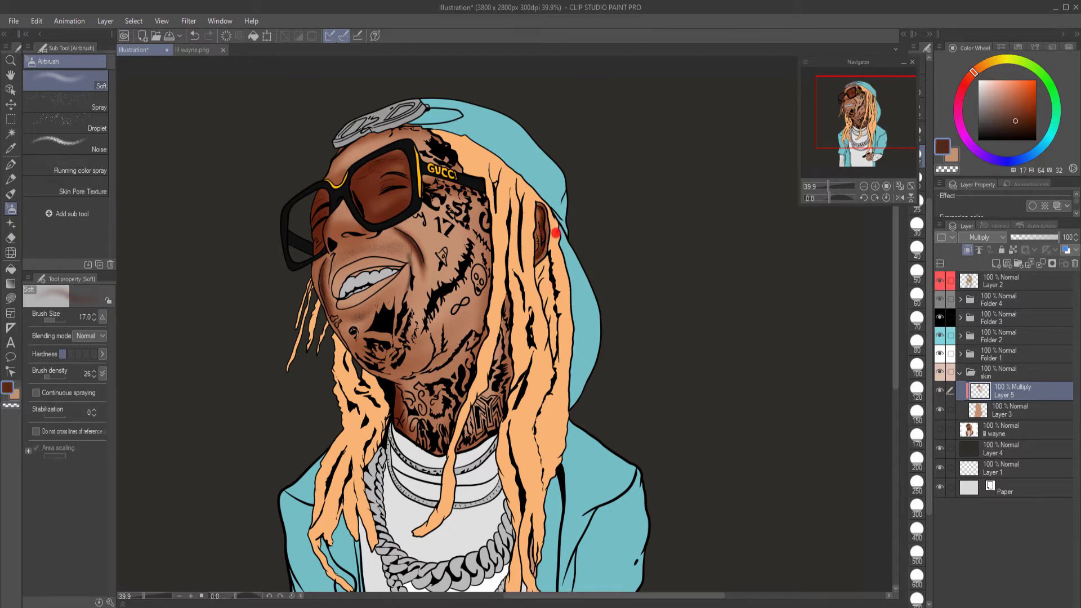
Step: Add dark red-brown shadows on the skin along the lower rims and the arm of the glasses
{"action": "right_click", "coordinate": [496, 296]}
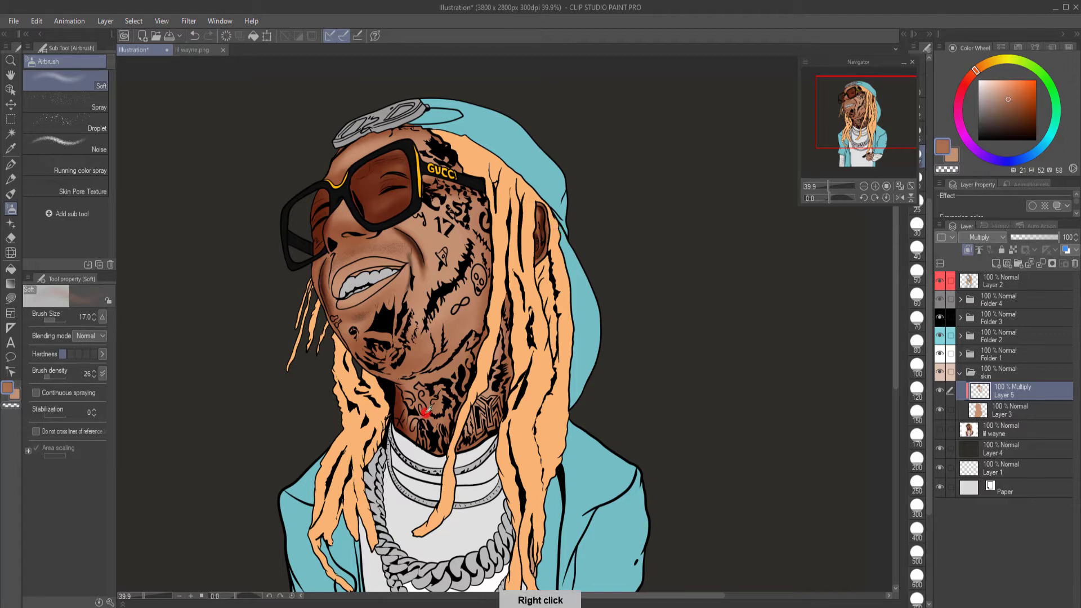
{"action": "right_click", "coordinate": [347, 236]}
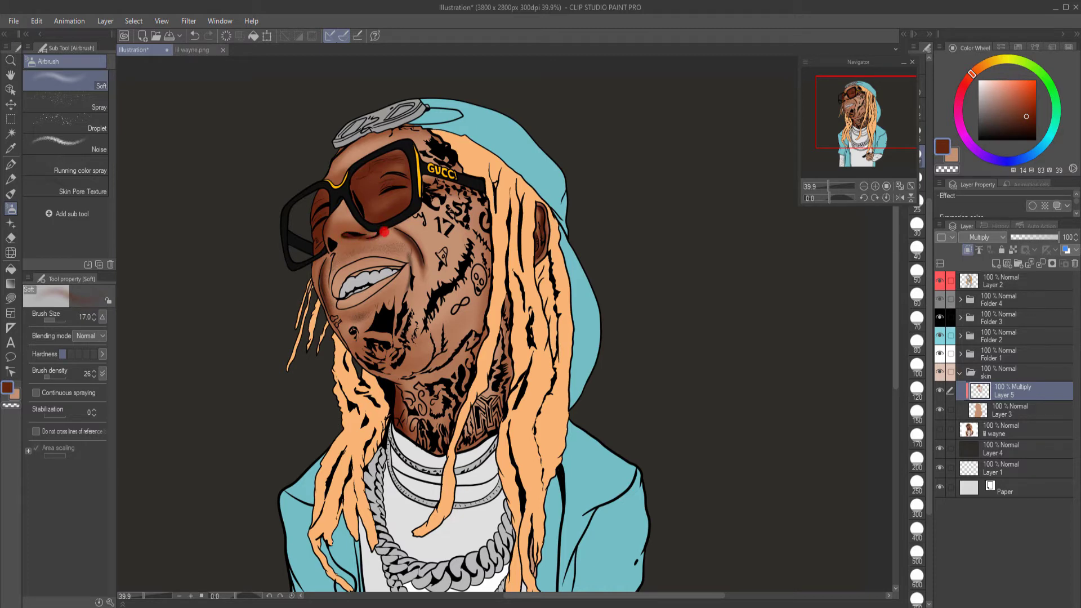
{"action": "mouse_move", "coordinate": [384, 232]}
{"action": "left_mouse_down"}
{"action": "mouse_move", "coordinate": [363, 239]}
{"action": "mouse_move", "coordinate": [376, 216]}
{"action": "mouse_move", "coordinate": [302, 269]}
{"action": "left_mouse_up"}
{"action": "left_click_drag", "start_coordinate": [414, 218], "coordinate": [401, 225]}
{"action": "mouse_move", "coordinate": [421, 188]}
{"action": "left_mouse_down"}
{"action": "mouse_move", "coordinate": [402, 223]}
{"action": "mouse_move", "coordinate": [451, 189]}
{"action": "left_mouse_up"}
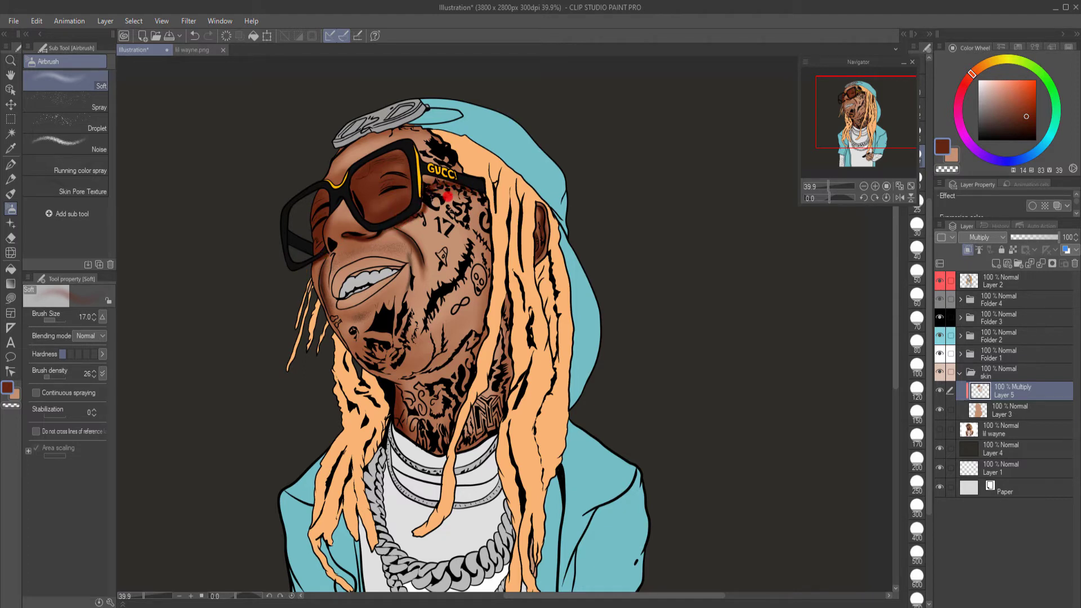
{"action": "mouse_move", "coordinate": [412, 226]}
{"action": "left_mouse_down"}
{"action": "mouse_move", "coordinate": [390, 228]}
{"action": "mouse_move", "coordinate": [427, 198]}
{"action": "left_mouse_up"}
Step: Enlarge the Soft airbrush to size 120 and darken the side of the neck and the jawline
{"action": "key", "text": "bracketright"}
{"action": "key", "text": "bracketright"}
{"action": "key", "text": "bracketright"}
{"action": "key", "text": "bracketright"}
{"action": "key", "text": "bracketright"}
{"action": "key", "text": "bracketright"}
{"action": "key", "text": "bracketright"}
{"action": "key", "text": "bracketright"}
{"action": "key", "text": "bracketright"}
{"action": "key", "text": "bracketright"}
{"action": "mouse_move", "coordinate": [506, 343]}
{"action": "left_mouse_down"}
{"action": "mouse_move", "coordinate": [486, 439]}
{"action": "mouse_move", "coordinate": [491, 284]}
{"action": "mouse_move", "coordinate": [416, 370]}
{"action": "left_mouse_up"}
Step: Sample a lighter skin brown and blend broad shading over the cheek and forehead with the Soft airbrush at size 400
{"action": "right_click", "coordinate": [407, 333]}
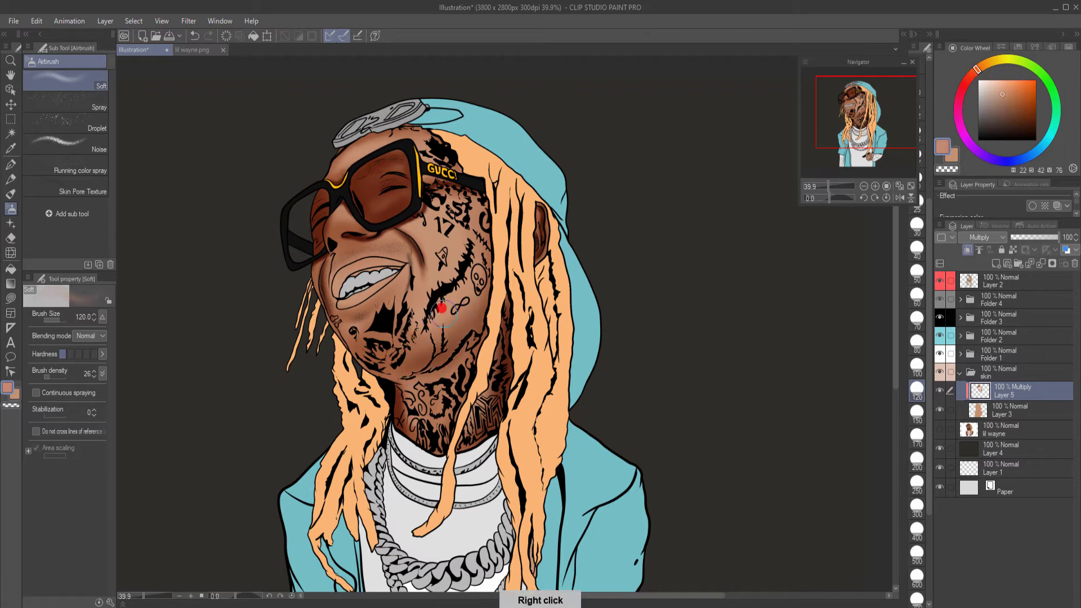
{"action": "key", "text": "bracketright"}
{"action": "key", "text": "bracketright"}
{"action": "key", "text": "bracketright"}
{"action": "key", "text": "bracketright"}
{"action": "key", "text": "bracketright"}
{"action": "key", "text": "bracketright"}
{"action": "mouse_move", "coordinate": [425, 322]}
{"action": "left_mouse_down"}
{"action": "mouse_move", "coordinate": [394, 315]}
{"action": "mouse_move", "coordinate": [429, 285]}
{"action": "left_mouse_up"}
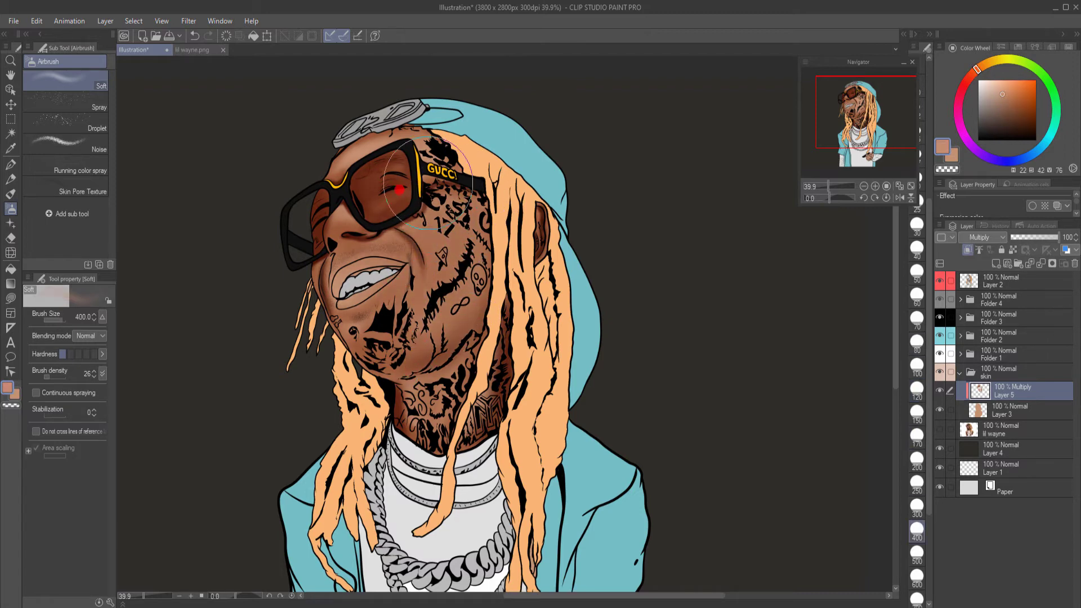
{"action": "left_click_drag", "start_coordinate": [437, 156], "coordinate": [372, 143]}
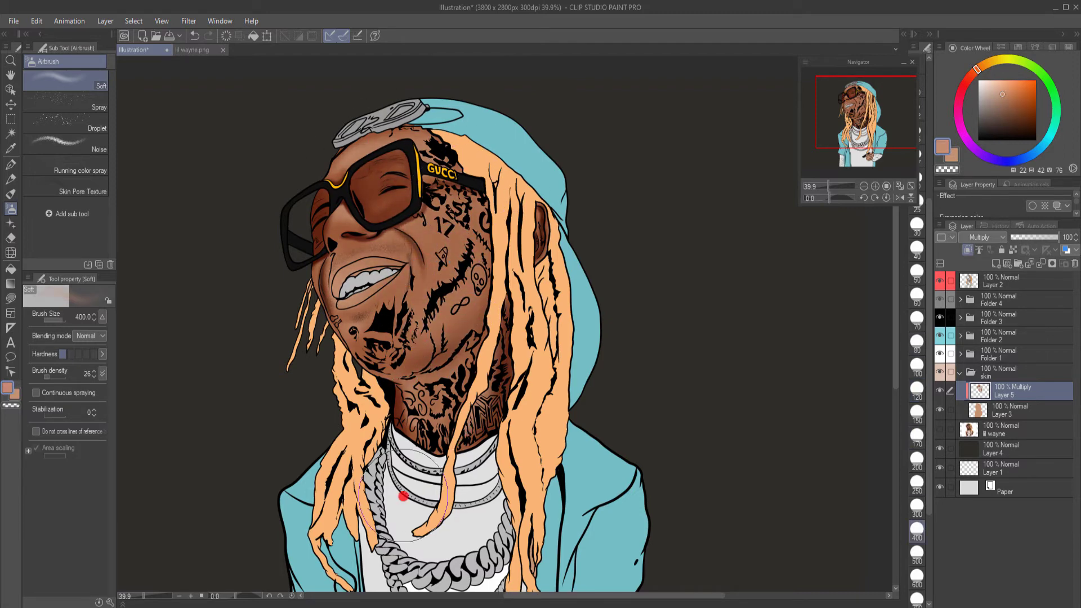
{"action": "left_click_drag", "start_coordinate": [395, 254], "coordinate": [441, 307]}
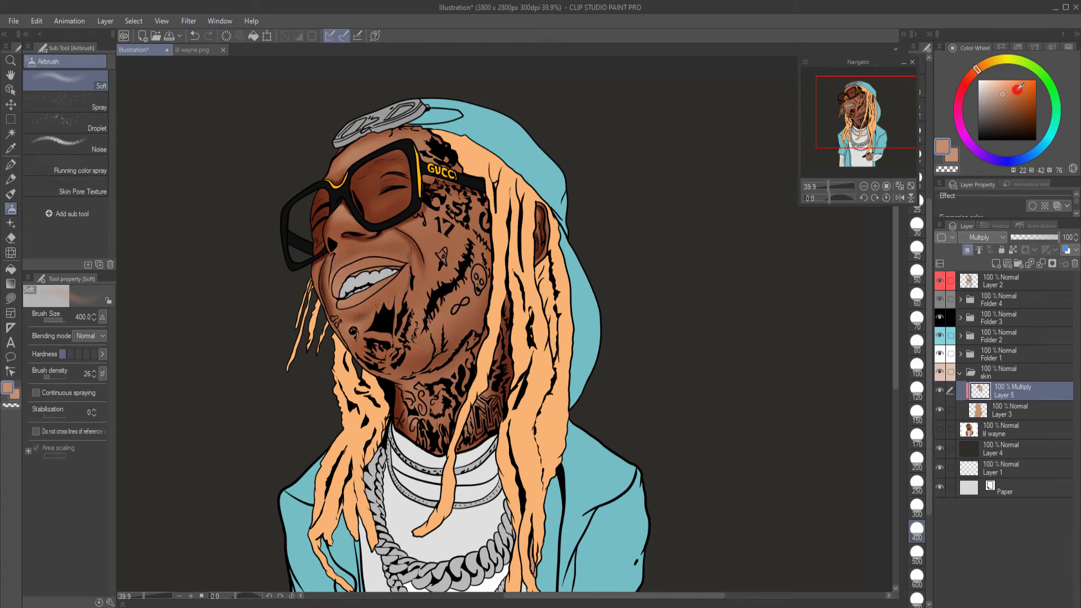
Step: Tint the lips with a saturated orange at brush size 20, cleaning up with the transparent colour
{"action": "left_click", "coordinate": [1025, 83]}
{"action": "key", "text": "bracketleft"}
{"action": "key", "text": "bracketleft"}
{"action": "key", "text": "bracketleft"}
{"action": "key", "text": "bracketleft"}
{"action": "key", "text": "bracketleft"}
{"action": "key", "text": "bracketleft"}
{"action": "key", "text": "bracketleft"}
{"action": "key", "text": "bracketleft"}
{"action": "key", "text": "bracketleft"}
{"action": "key", "text": "bracketleft"}
{"action": "key", "text": "bracketleft"}
{"action": "key", "text": "bracketleft"}
{"action": "key", "text": "bracketleft"}
{"action": "key", "text": "bracketleft"}
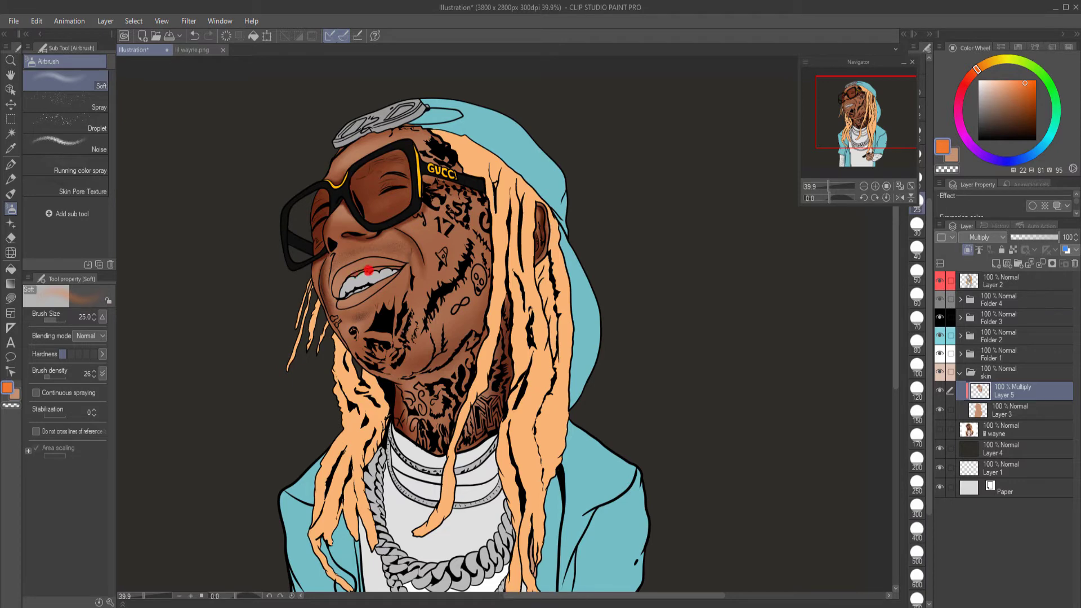
{"action": "key", "text": "bracketleft"}
{"action": "key", "text": "c"}
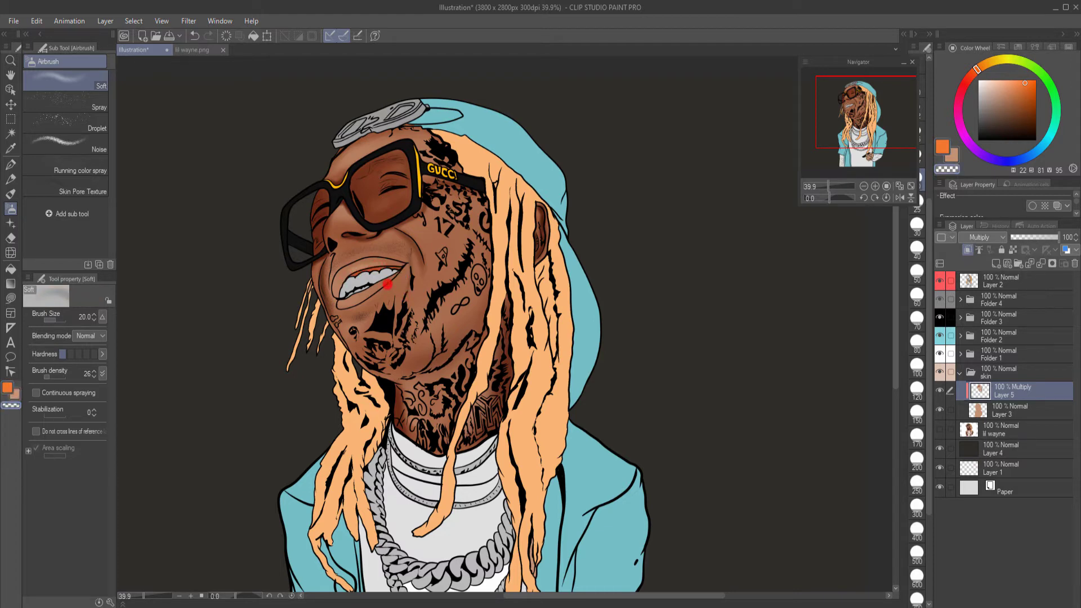
Step: Shade the upper lip at size 20 with browns sampled around the mouth, undoing the unwanted strokes
{"action": "right_click", "coordinate": [369, 284]}
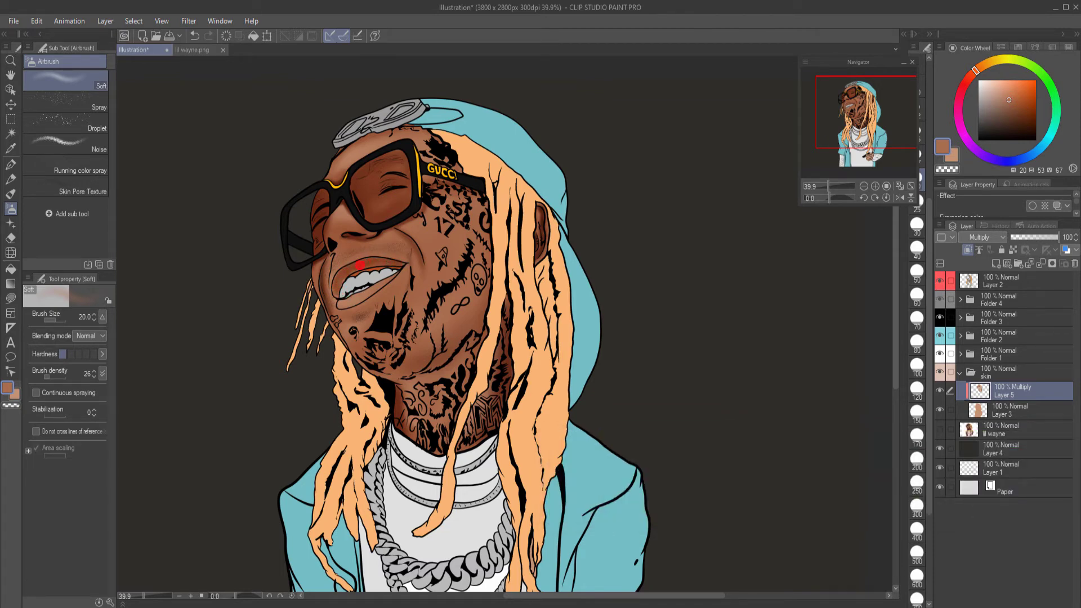
{"action": "right_click", "coordinate": [377, 264]}
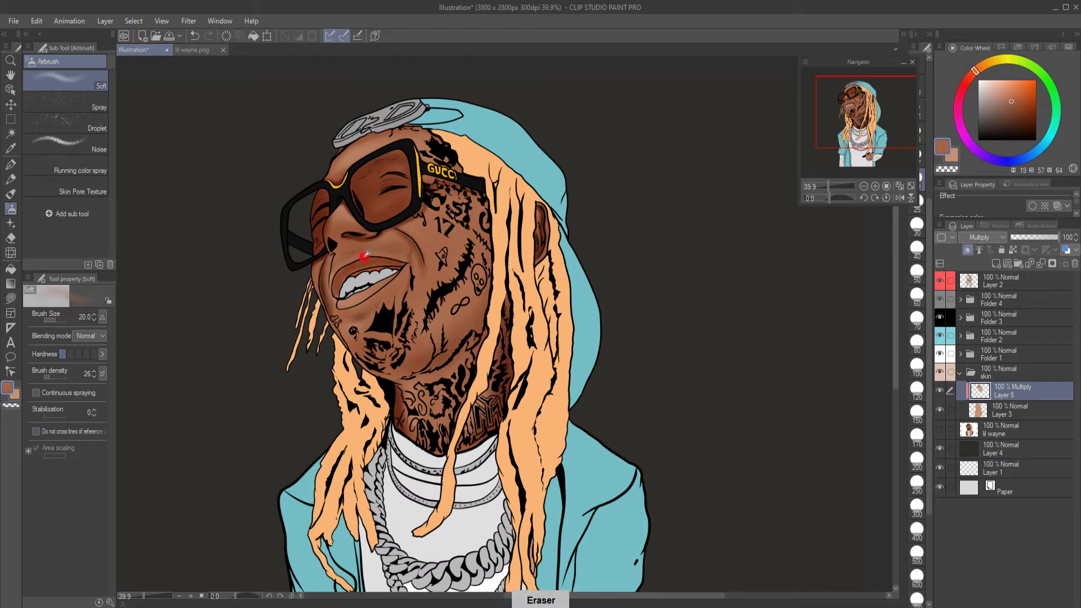
{"action": "right_click", "coordinate": [339, 280]}
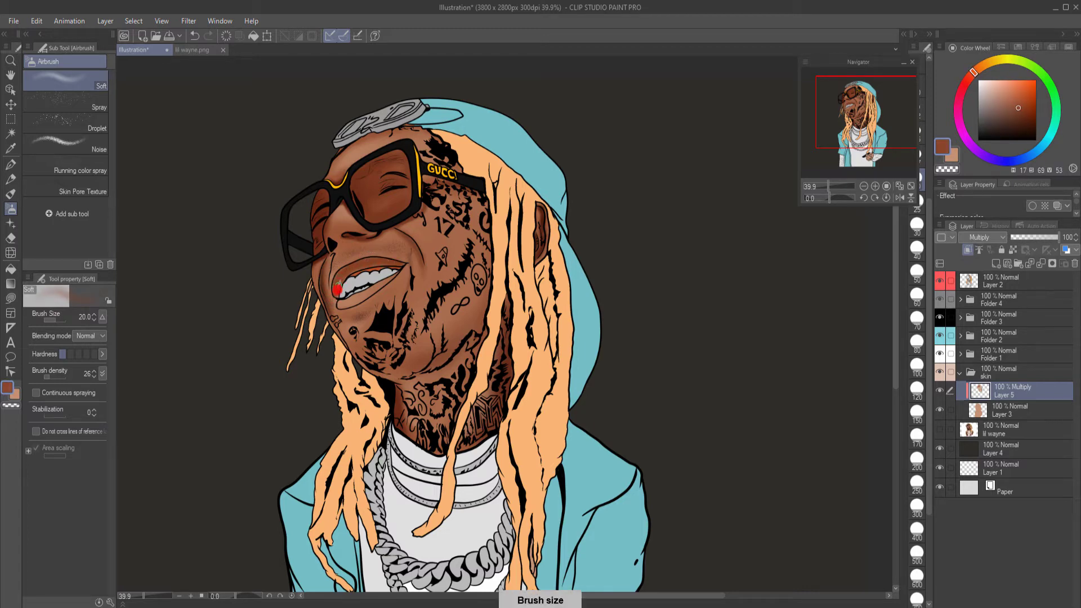
{"action": "key", "text": "ctrl+z"}
{"action": "right_click", "coordinate": [370, 260]}
{"action": "left_click_drag", "start_coordinate": [361, 261], "coordinate": [340, 278]}
{"action": "key", "text": "ctrl+z"}
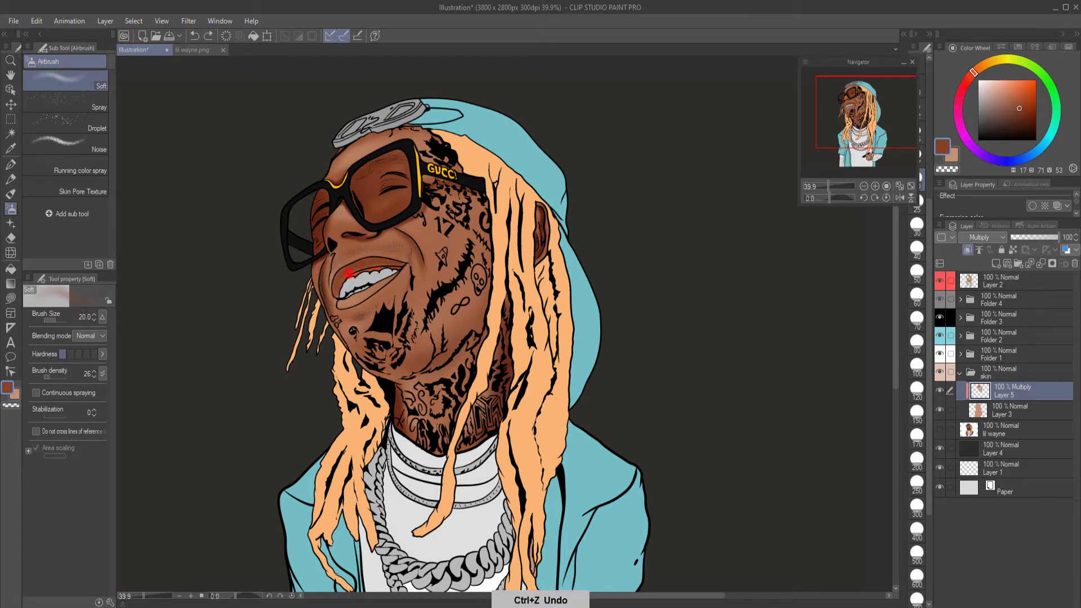
Step: Enlarge the Soft airbrush to size 25 and deepen the upper lip with a darker red-brown sampled near the mouth corner
{"action": "key", "text": "bracketright"}
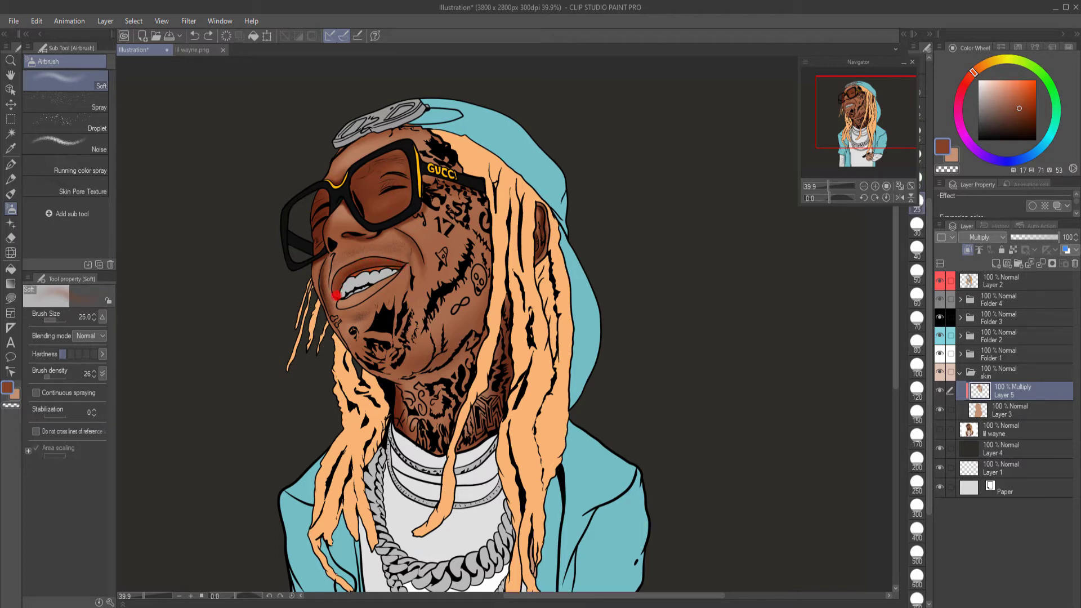
{"action": "left_click_drag", "start_coordinate": [403, 264], "coordinate": [396, 263]}
{"action": "right_click", "coordinate": [394, 261]}
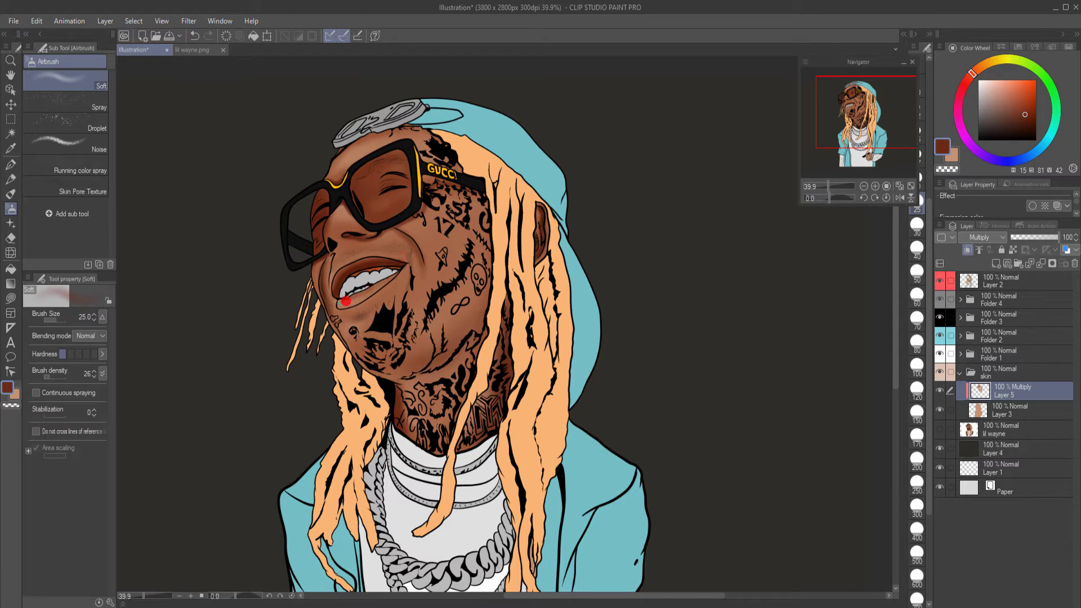
Step: Shade the lower lip with a medium brown sampled from the cheek, undoing the size 15 stroke and continuing at size 25
{"action": "key", "text": "["}
{"action": "key", "text": "["}
{"action": "key", "text": "["}
{"action": "right_click", "coordinate": [438, 282]}
{"action": "right_click", "coordinate": [388, 285]}
{"action": "right_click", "coordinate": [434, 276]}
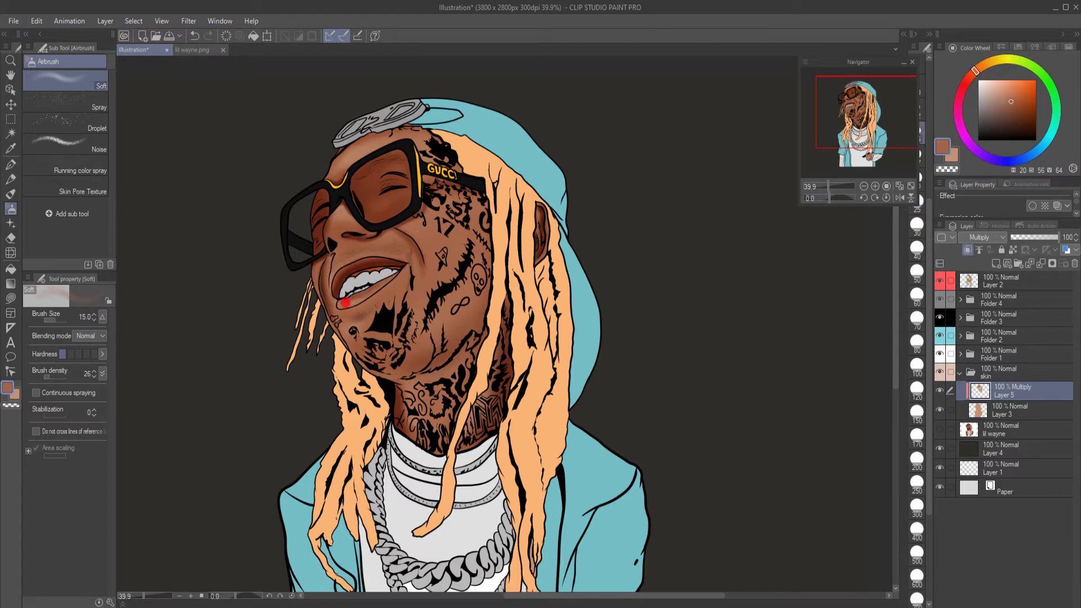
{"action": "key", "text": "ctrl+z"}
{"action": "key", "text": "p"}
{"action": "key", "text": "bracketright"}
{"action": "key", "text": "bracketright"}
{"action": "key", "text": "bracketright"}
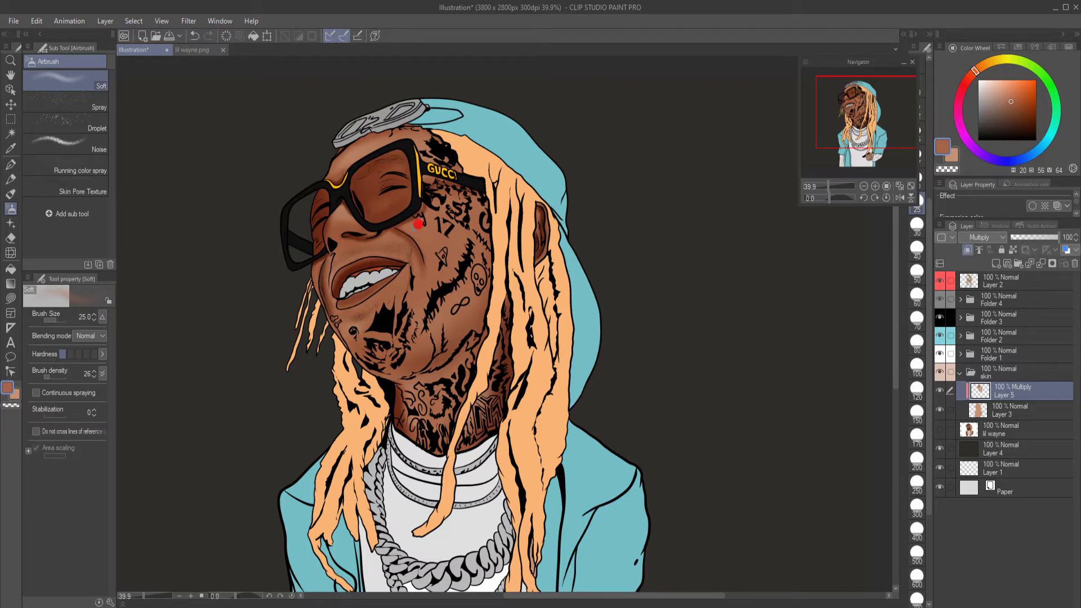
Step: Reduce the Soft airbrush to size 17 and deepen the smile crease and under-eye fold with sampled dark browns
{"action": "right_click", "coordinate": [417, 244]}
{"action": "key", "text": "bracketleft"}
{"action": "key", "text": "bracketleft"}
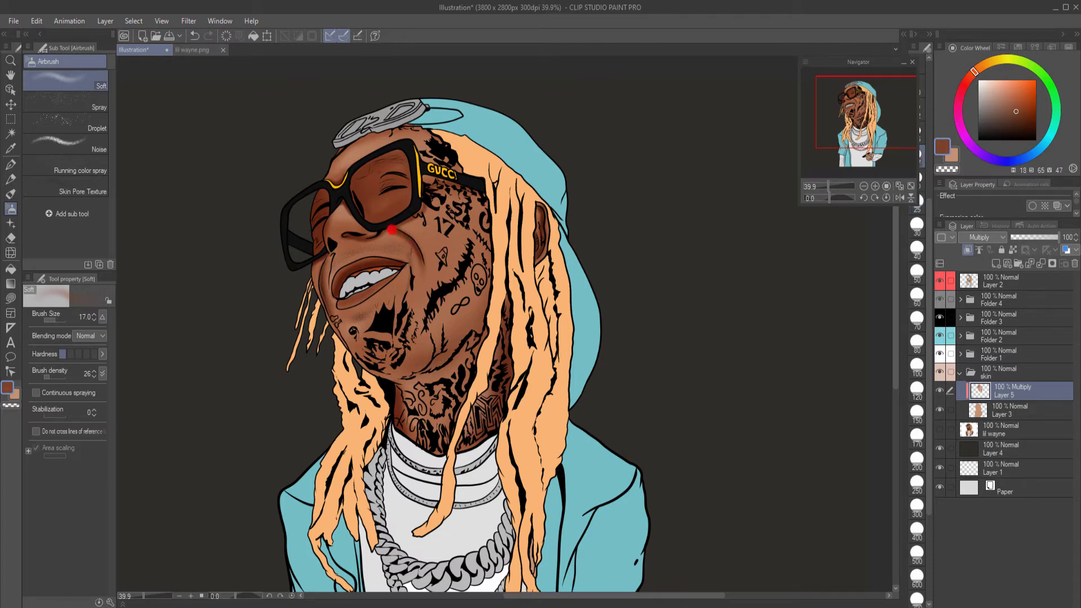
{"action": "right_click", "coordinate": [407, 238]}
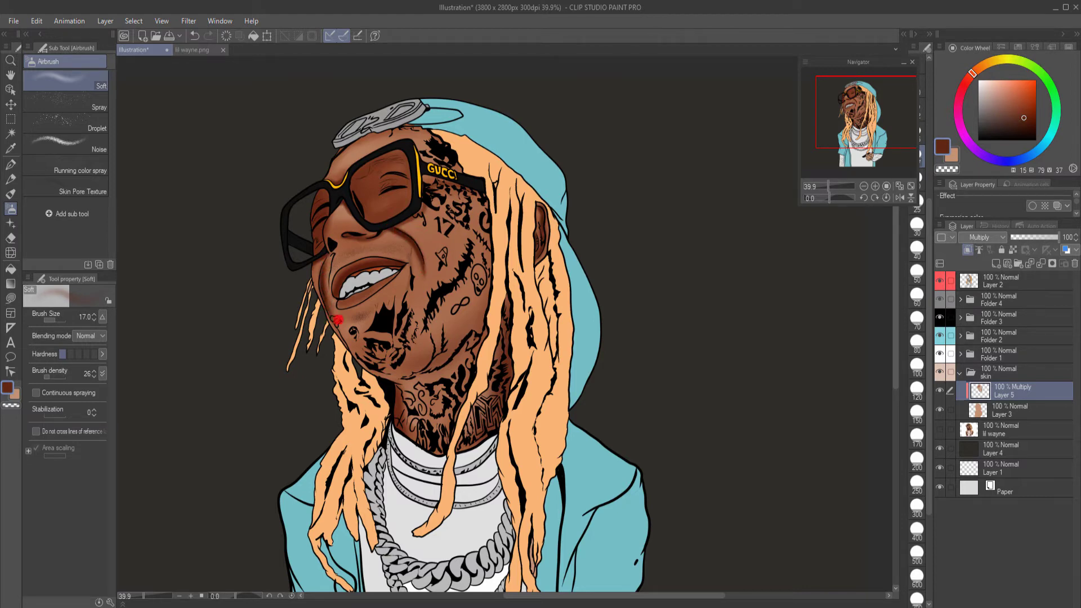
Step: Enlarge the Soft airbrush to size 70 and shade the chin and lower cheek with a medium brown sampled from the face
{"action": "right_click", "coordinate": [404, 382]}
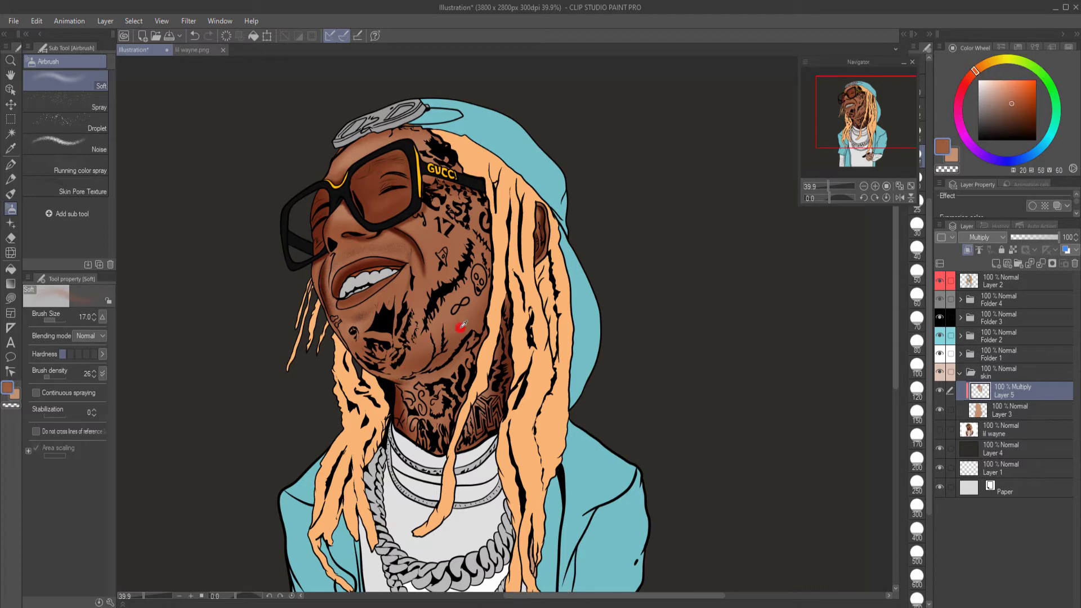
{"action": "key", "text": "bracketright"}
{"action": "key", "text": "bracketright"}
{"action": "key", "text": "bracketright"}
{"action": "key", "text": "bracketright"}
{"action": "key", "text": "bracketright"}
{"action": "key", "text": "bracketright"}
{"action": "key", "text": "bracketright"}
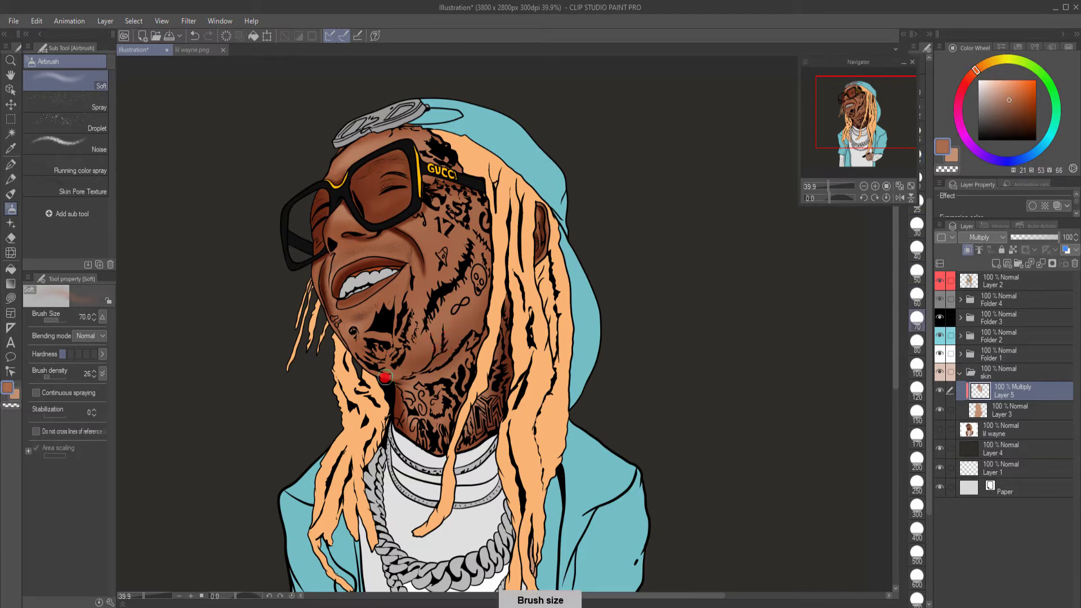
{"action": "mouse_move", "coordinate": [389, 375]}
{"action": "left_mouse_down"}
{"action": "mouse_move", "coordinate": [348, 339]}
{"action": "mouse_move", "coordinate": [404, 380]}
{"action": "mouse_move", "coordinate": [356, 358]}
{"action": "mouse_move", "coordinate": [390, 347]}
{"action": "mouse_move", "coordinate": [378, 354]}
{"action": "mouse_move", "coordinate": [419, 326]}
{"action": "left_mouse_up"}
Step: Shade the forehead above the glasses and the temple area beside the hair with the same medium brown
{"action": "left_click_drag", "start_coordinate": [396, 135], "coordinate": [341, 163]}
{"action": "left_click_drag", "start_coordinate": [429, 144], "coordinate": [429, 161]}
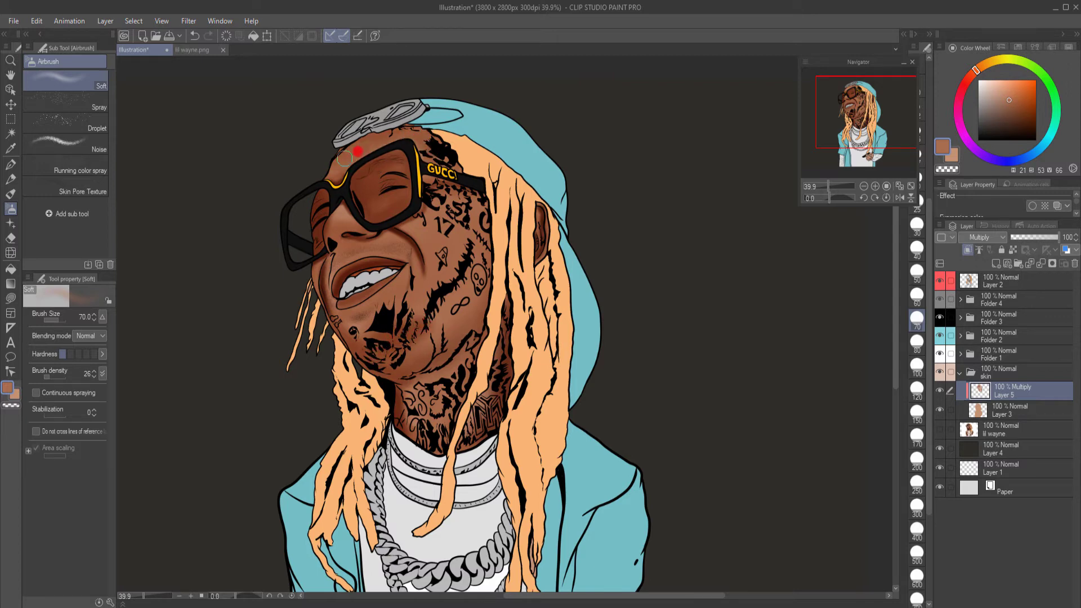
{"action": "left_click_drag", "start_coordinate": [359, 152], "coordinate": [340, 165]}
{"action": "mouse_move", "coordinate": [474, 199]}
{"action": "left_mouse_down"}
{"action": "mouse_move", "coordinate": [483, 309]}
{"action": "mouse_move", "coordinate": [470, 369]}
{"action": "mouse_move", "coordinate": [489, 203]}
{"action": "left_mouse_up"}
Step: Darken the side of the face and neck beside the dreadlocks at size 40, using a dark brown sampled from the smile crease
{"action": "right_click", "coordinate": [415, 243]}
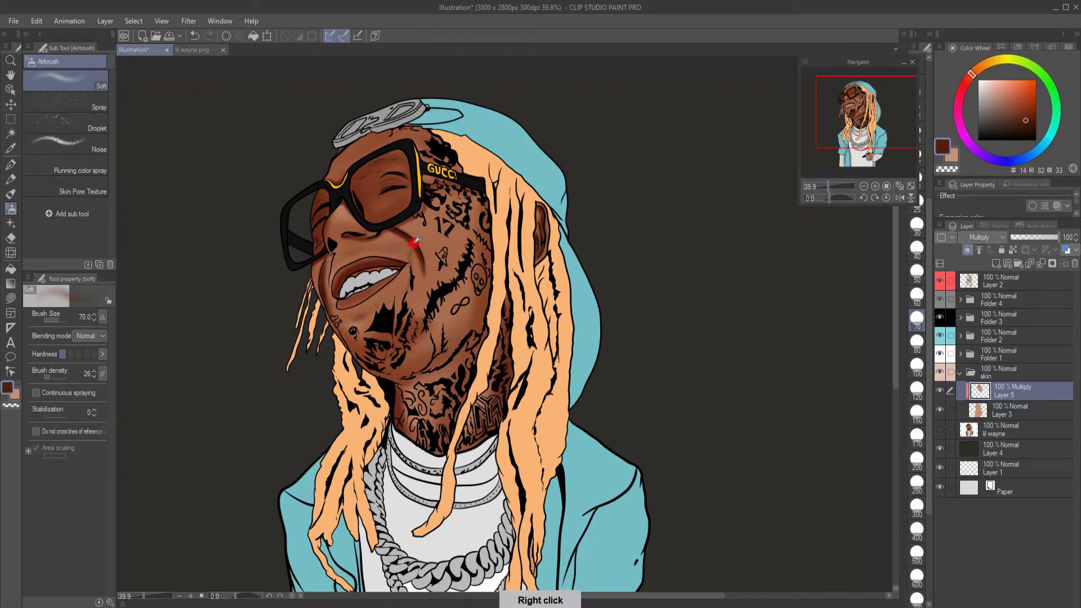
{"action": "key", "text": "bracketleft"}
{"action": "key", "text": "bracketleft"}
{"action": "key", "text": "bracketleft"}
{"action": "mouse_move", "coordinate": [492, 243]}
{"action": "left_mouse_down"}
{"action": "mouse_move", "coordinate": [486, 336]}
{"action": "mouse_move", "coordinate": [490, 327]}
{"action": "mouse_move", "coordinate": [449, 440]}
{"action": "mouse_move", "coordinate": [482, 350]}
{"action": "mouse_move", "coordinate": [493, 237]}
{"action": "mouse_move", "coordinate": [512, 320]}
{"action": "mouse_move", "coordinate": [512, 312]}
{"action": "mouse_move", "coordinate": [509, 302]}
{"action": "mouse_move", "coordinate": [496, 446]}
{"action": "mouse_move", "coordinate": [512, 340]}
{"action": "mouse_move", "coordinate": [498, 426]}
{"action": "left_mouse_up"}
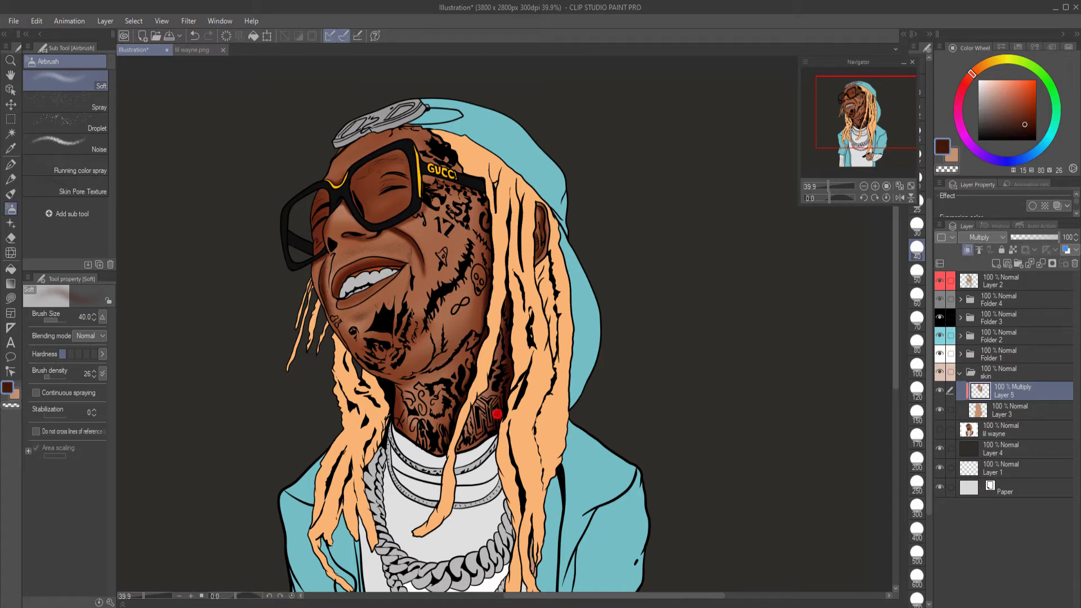
Step: Sample the near-black of the cheek tattoo and deepen the shadows beside the dreadlocks and along the neck at size 25
{"action": "right_click", "coordinate": [439, 291]}
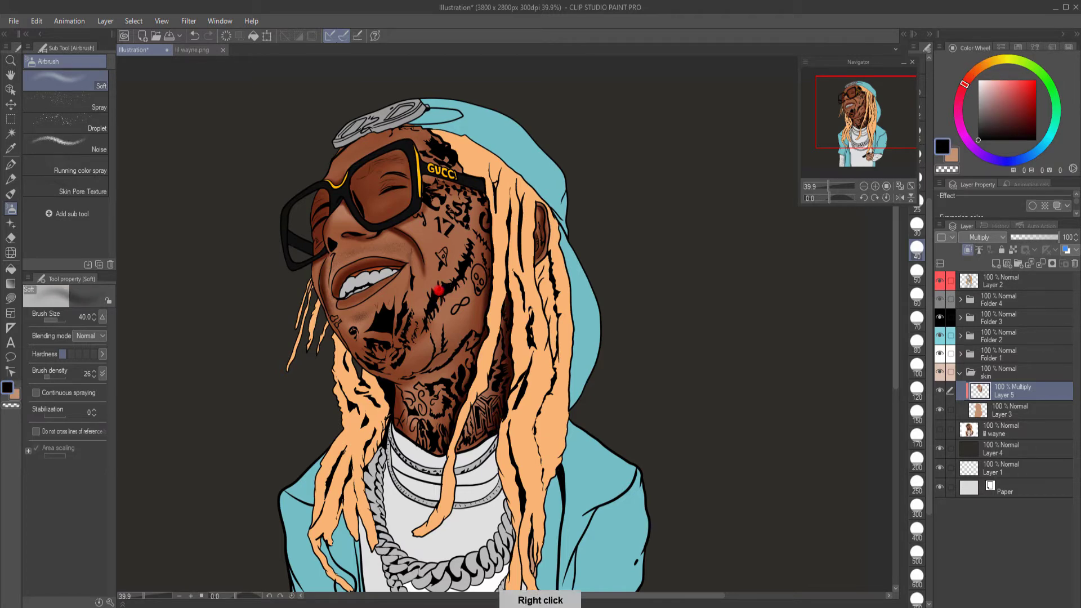
{"action": "right_click", "coordinate": [439, 291]}
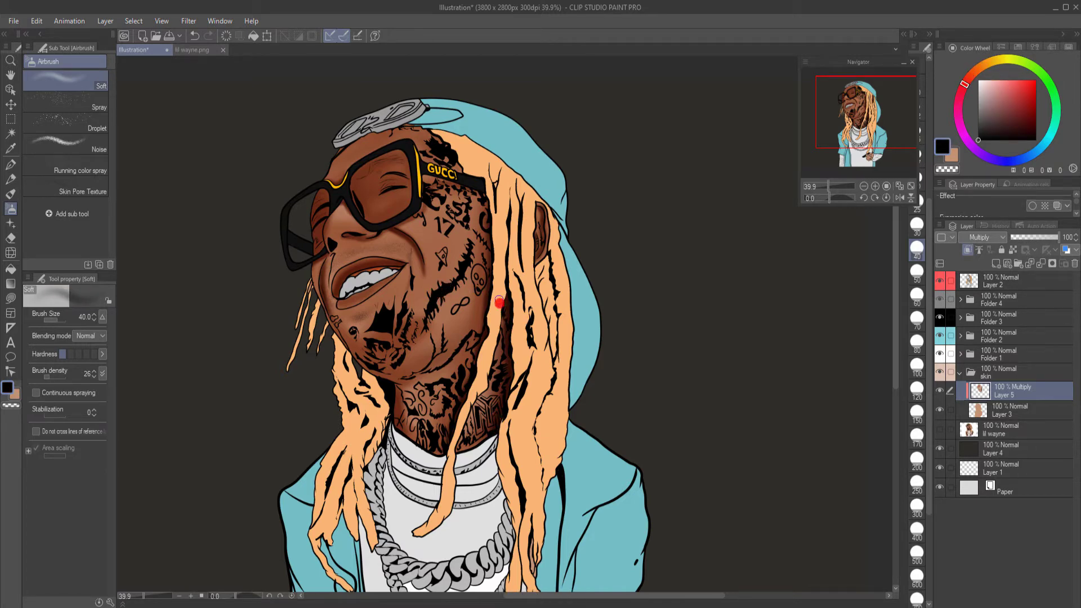
{"action": "key", "text": "bracketleft"}
{"action": "key", "text": "bracketleft"}
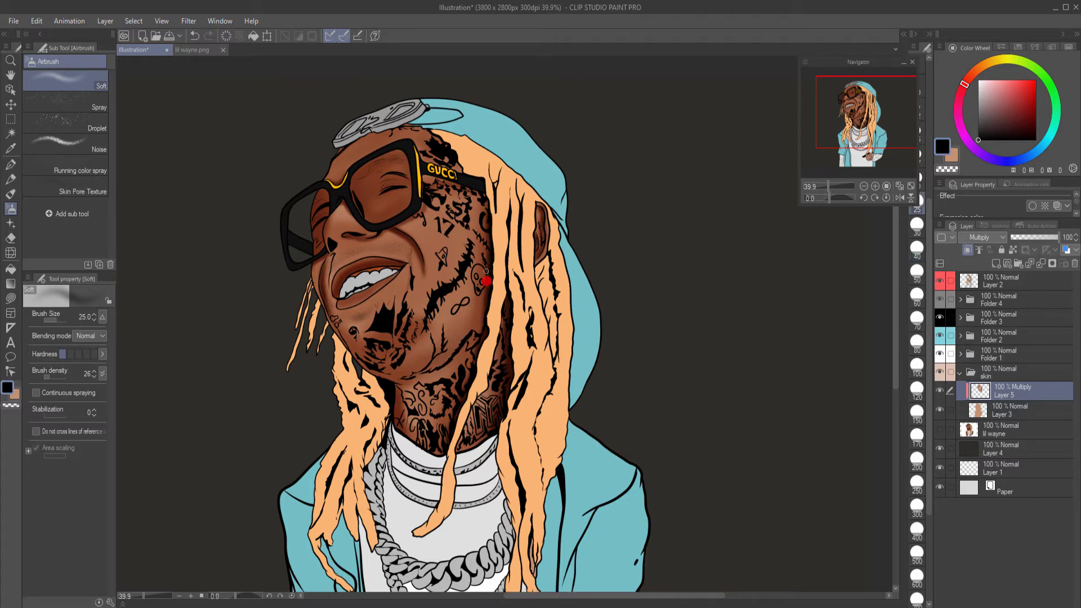
{"action": "mouse_move", "coordinate": [486, 273]}
{"action": "left_mouse_down"}
{"action": "mouse_move", "coordinate": [486, 336]}
{"action": "mouse_move", "coordinate": [445, 451]}
{"action": "left_mouse_up"}
{"action": "left_click_drag", "start_coordinate": [514, 359], "coordinate": [513, 374]}
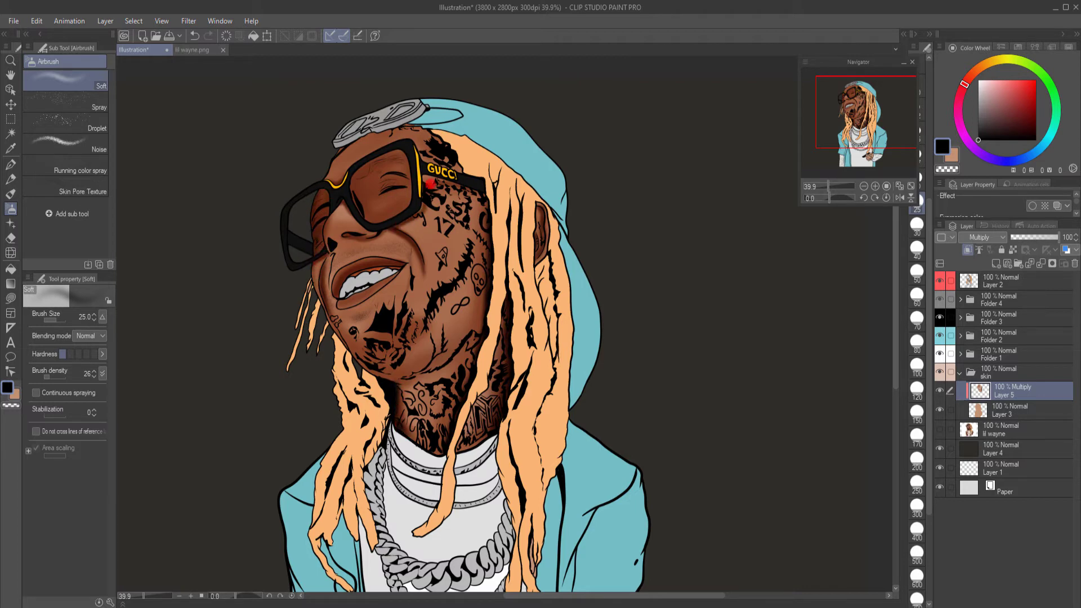
Step: Enlarge the Soft airbrush to size 60 and add near-black shadows inside the lens edges, in the ear and across the neck
{"action": "key", "text": "bracketright"}
{"action": "key", "text": "bracketright"}
{"action": "key", "text": "bracketright"}
{"action": "key", "text": "bracketright"}
{"action": "right_click", "coordinate": [375, 206]}
{"action": "left_click", "coordinate": [981, 135]}
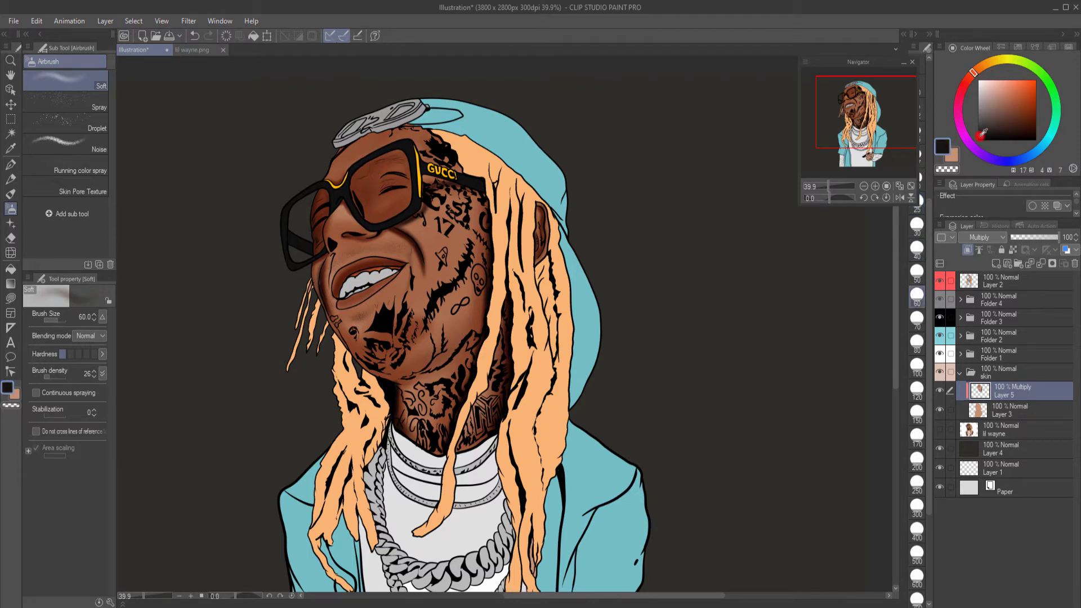
{"action": "mouse_move", "coordinate": [370, 203]}
{"action": "left_mouse_down"}
{"action": "mouse_move", "coordinate": [372, 170]}
{"action": "mouse_move", "coordinate": [376, 221]}
{"action": "mouse_move", "coordinate": [393, 157]}
{"action": "mouse_move", "coordinate": [369, 216]}
{"action": "mouse_move", "coordinate": [405, 211]}
{"action": "mouse_move", "coordinate": [357, 177]}
{"action": "mouse_move", "coordinate": [346, 186]}
{"action": "mouse_move", "coordinate": [367, 221]}
{"action": "mouse_move", "coordinate": [364, 172]}
{"action": "mouse_move", "coordinate": [397, 156]}
{"action": "mouse_move", "coordinate": [329, 212]}
{"action": "mouse_move", "coordinate": [323, 251]}
{"action": "left_mouse_up"}
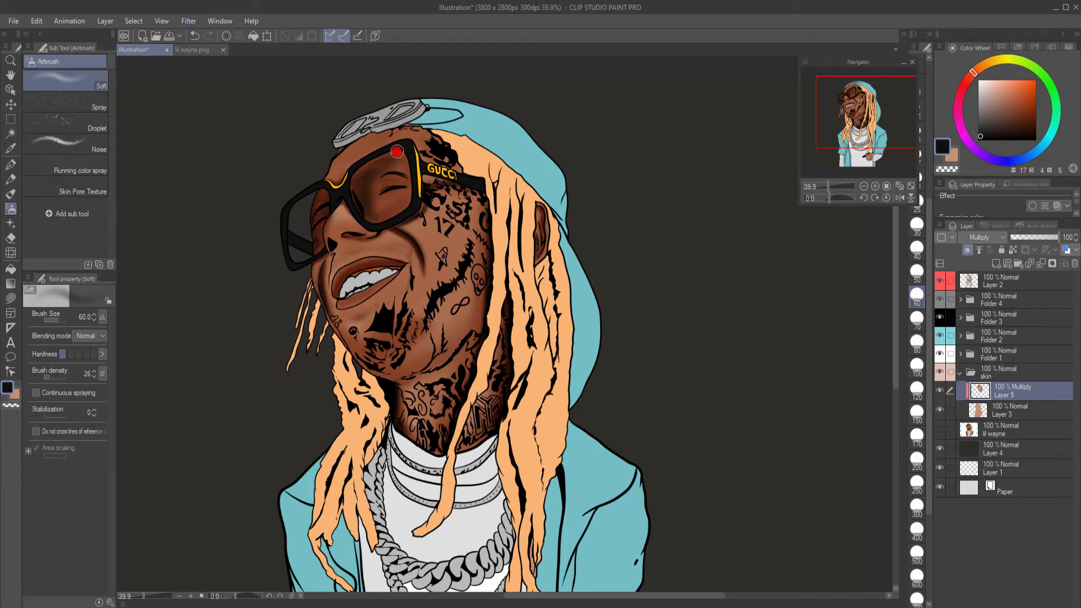
{"action": "mouse_move", "coordinate": [397, 150]}
{"action": "left_mouse_down"}
{"action": "mouse_move", "coordinate": [348, 187]}
{"action": "mouse_move", "coordinate": [409, 156]}
{"action": "mouse_move", "coordinate": [379, 217]}
{"action": "mouse_move", "coordinate": [416, 193]}
{"action": "left_mouse_up"}
{"action": "left_click_drag", "start_coordinate": [546, 213], "coordinate": [542, 246]}
{"action": "mouse_move", "coordinate": [389, 386]}
{"action": "left_mouse_down"}
{"action": "mouse_move", "coordinate": [479, 339]}
{"action": "mouse_move", "coordinate": [409, 363]}
{"action": "mouse_move", "coordinate": [430, 383]}
{"action": "mouse_move", "coordinate": [415, 424]}
{"action": "mouse_move", "coordinate": [486, 397]}
{"action": "mouse_move", "coordinate": [445, 452]}
{"action": "mouse_move", "coordinate": [509, 418]}
{"action": "left_mouse_up"}
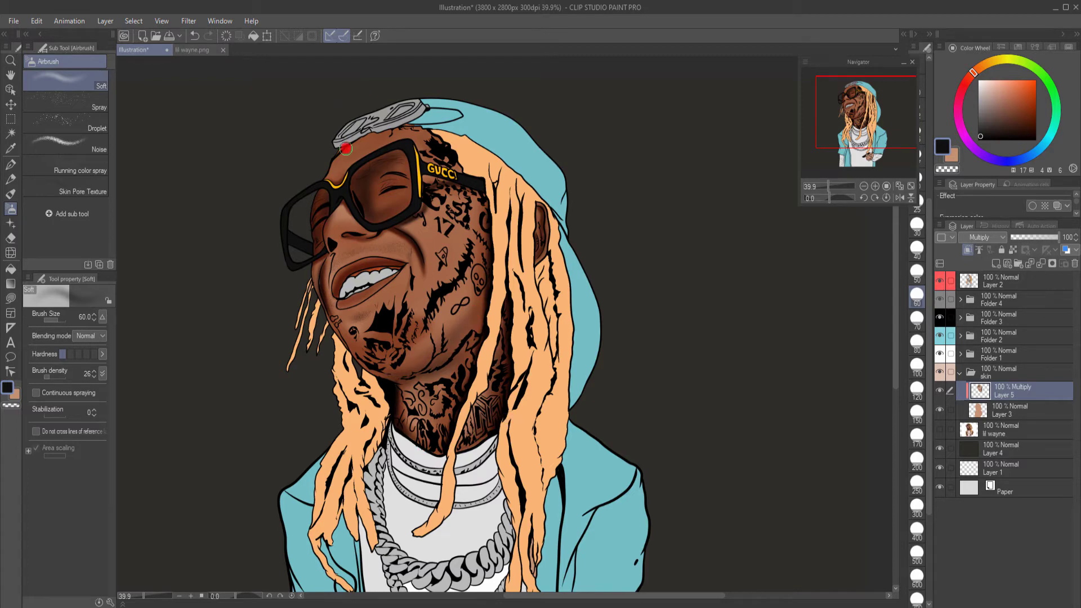
Step: Finish the dark shading on the forehead and cheek, and add a new layer above it set to Screen
{"action": "mouse_move", "coordinate": [346, 148]}
{"action": "left_mouse_down"}
{"action": "mouse_move", "coordinate": [415, 127]}
{"action": "mouse_move", "coordinate": [359, 136]}
{"action": "mouse_move", "coordinate": [450, 115]}
{"action": "mouse_move", "coordinate": [461, 160]}
{"action": "mouse_move", "coordinate": [398, 123]}
{"action": "mouse_move", "coordinate": [480, 188]}
{"action": "mouse_move", "coordinate": [488, 287]}
{"action": "mouse_move", "coordinate": [343, 244]}
{"action": "mouse_move", "coordinate": [354, 231]}
{"action": "mouse_move", "coordinate": [357, 242]}
{"action": "mouse_move", "coordinate": [345, 225]}
{"action": "mouse_move", "coordinate": [327, 259]}
{"action": "left_mouse_up"}
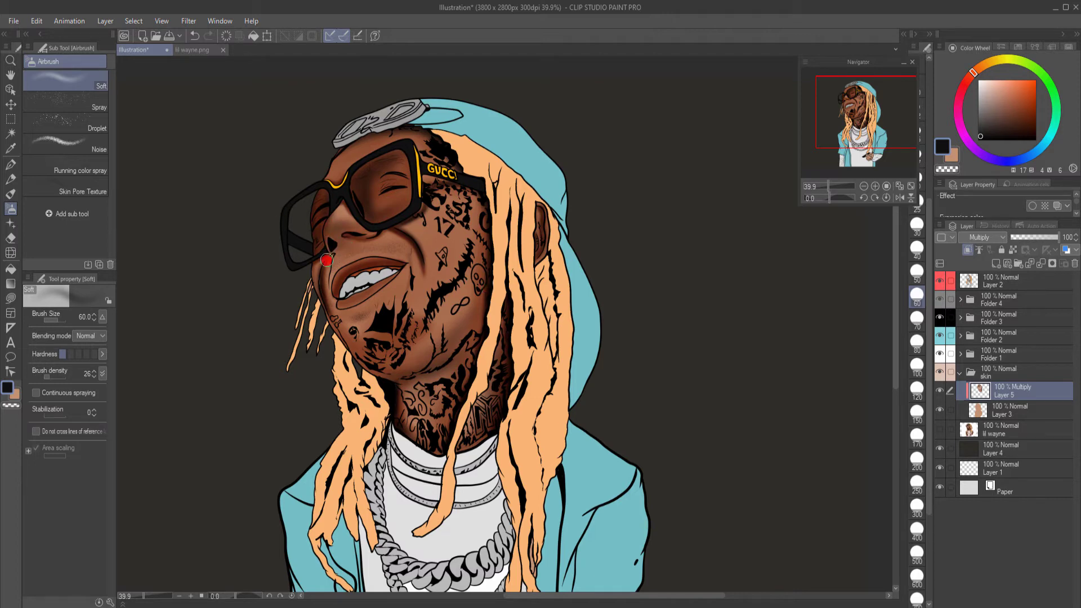
{"action": "left_click", "coordinate": [996, 263]}
{"action": "left_click", "coordinate": [1003, 238]}
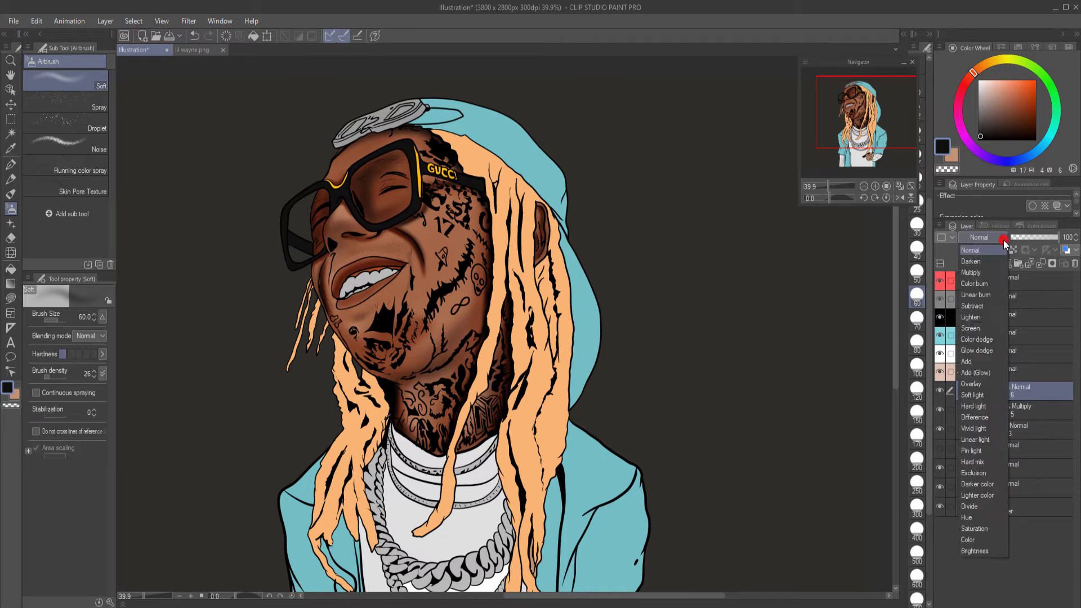
{"action": "left_click", "coordinate": [973, 328]}
Step: Sample the cheek's brown and airbrush soft highlights at size 30 on the nose, around the mouth and along the smile fold
{"action": "right_click", "coordinate": [442, 303]}
{"action": "left_click", "coordinate": [339, 210]}
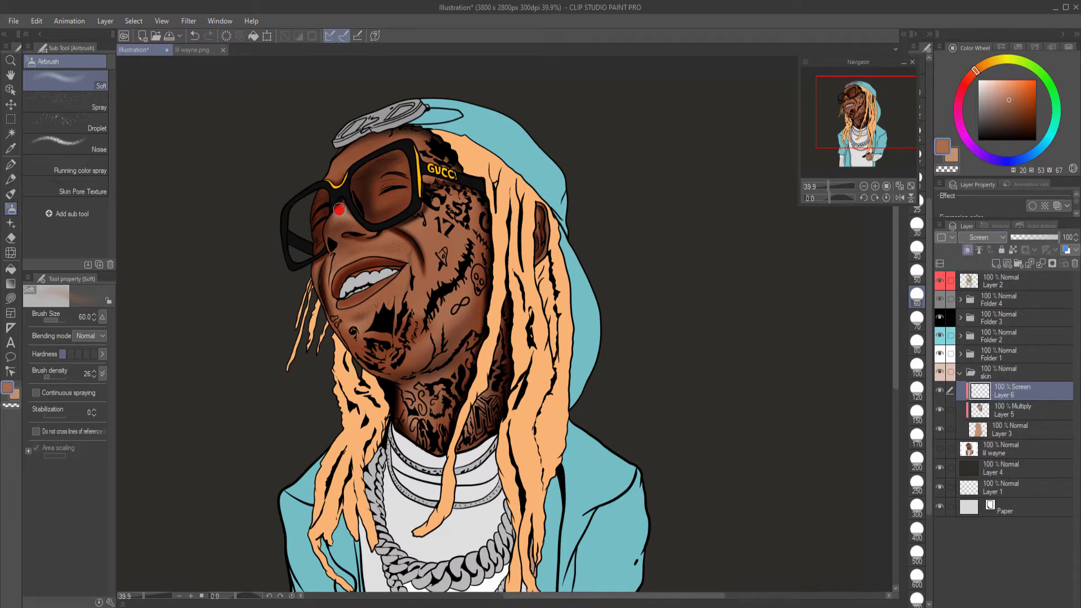
{"action": "key", "text": "bracketleft"}
{"action": "key", "text": "bracketleft"}
{"action": "key", "text": "bracketleft"}
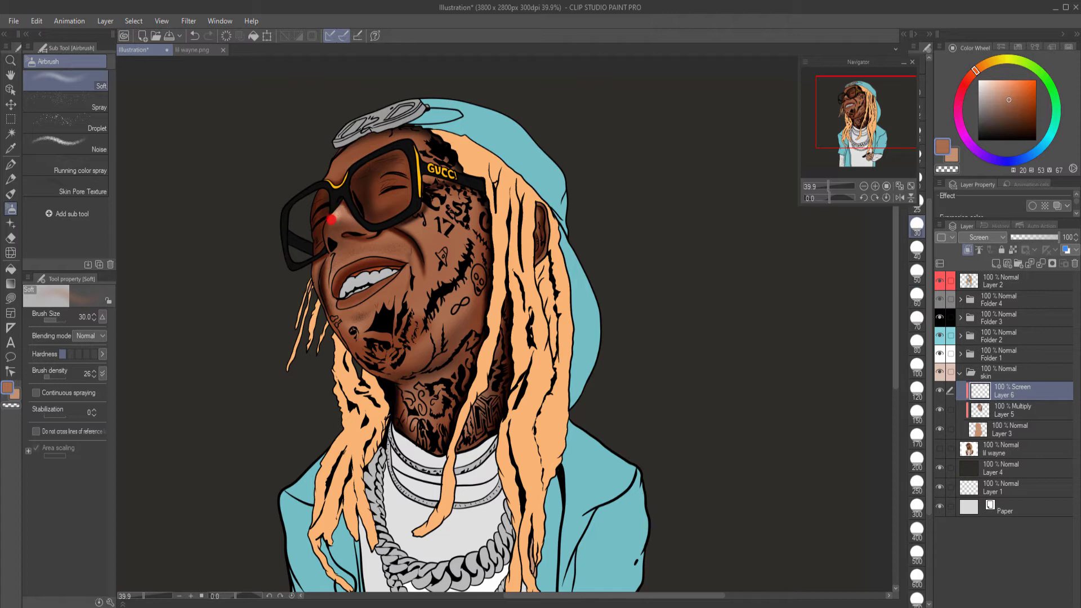
{"action": "left_click_drag", "start_coordinate": [339, 217], "coordinate": [333, 218]}
{"action": "mouse_move", "coordinate": [356, 259]}
{"action": "left_mouse_down"}
{"action": "mouse_move", "coordinate": [376, 255]}
{"action": "mouse_move", "coordinate": [400, 276]}
{"action": "mouse_move", "coordinate": [348, 304]}
{"action": "left_mouse_up"}
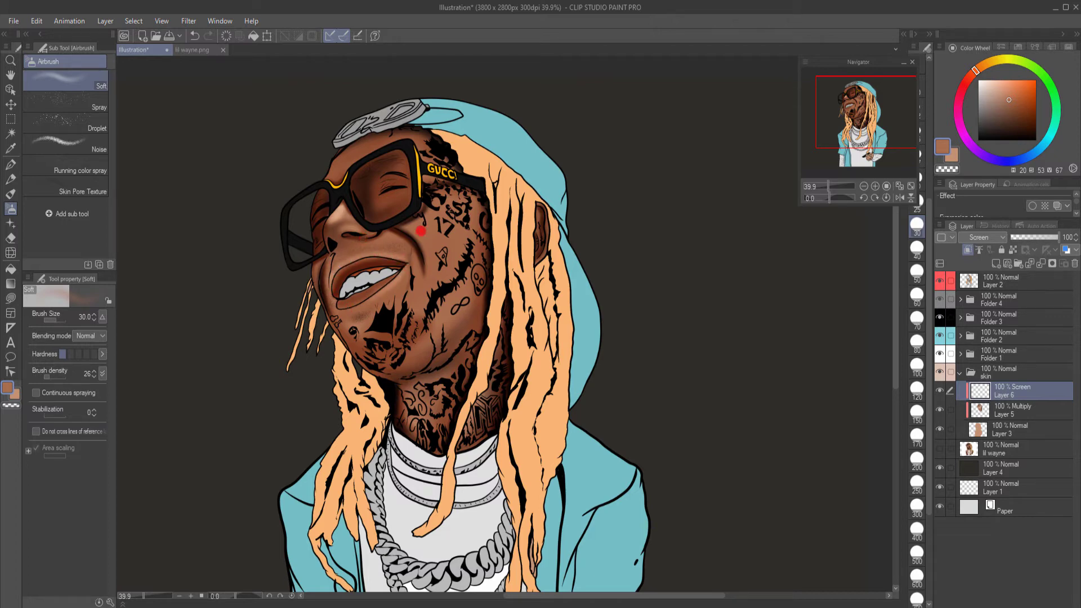
{"action": "mouse_move", "coordinate": [421, 231]}
{"action": "left_mouse_down"}
{"action": "mouse_move", "coordinate": [430, 272]}
{"action": "mouse_move", "coordinate": [322, 247]}
{"action": "mouse_move", "coordinate": [317, 263]}
{"action": "left_mouse_up"}
Step: Reduce the Soft airbrush size to 17 and add finer highlights beside the nose and smile fold
{"action": "key", "text": "bracketleft"}
{"action": "key", "text": "bracketleft"}
{"action": "key", "text": "bracketleft"}
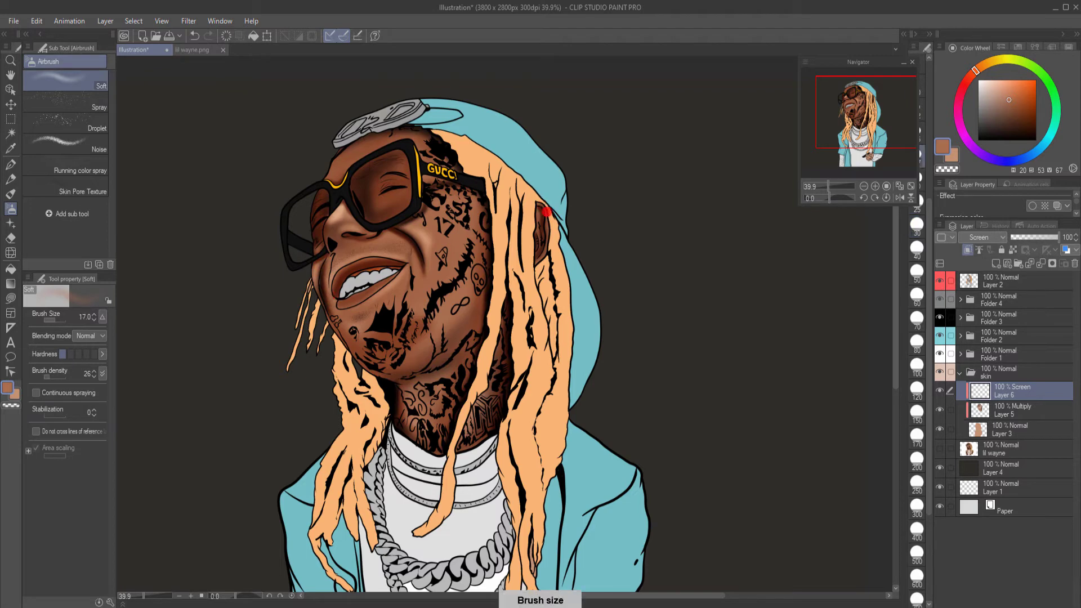
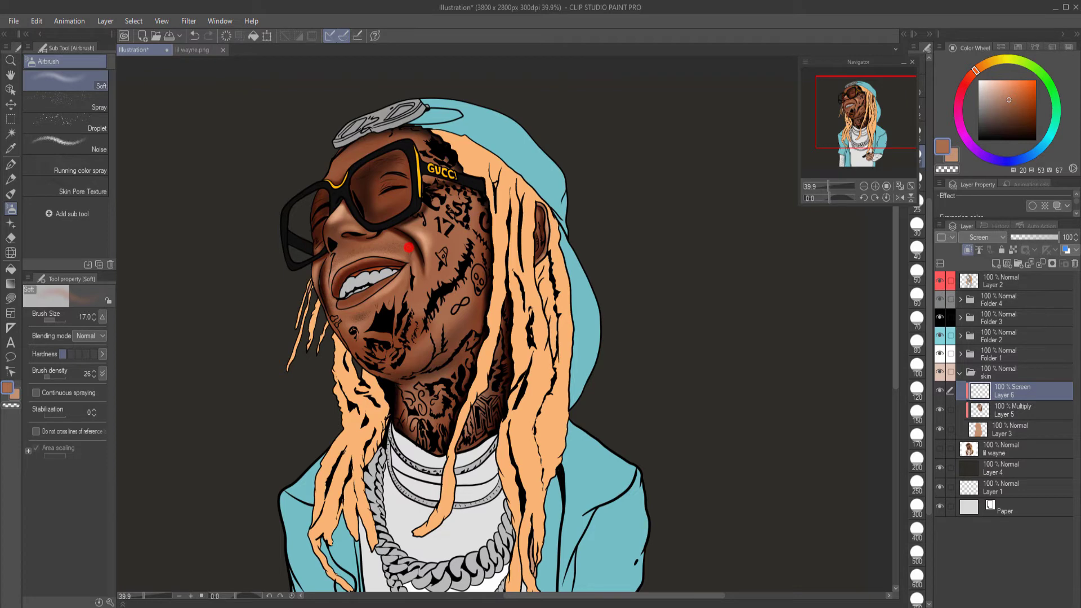
Step: Enlarge the Soft airbrush to 80 and spread broad highlights over the neck, cheek and jaw
{"action": "key", "text": "bracketright"}
{"action": "key", "text": "bracketright"}
{"action": "key", "text": "bracketright"}
{"action": "key", "text": "bracketright"}
{"action": "key", "text": "bracketright"}
{"action": "left_click_drag", "start_coordinate": [430, 415], "coordinate": [438, 426]}
{"action": "key", "text": "bracketright"}
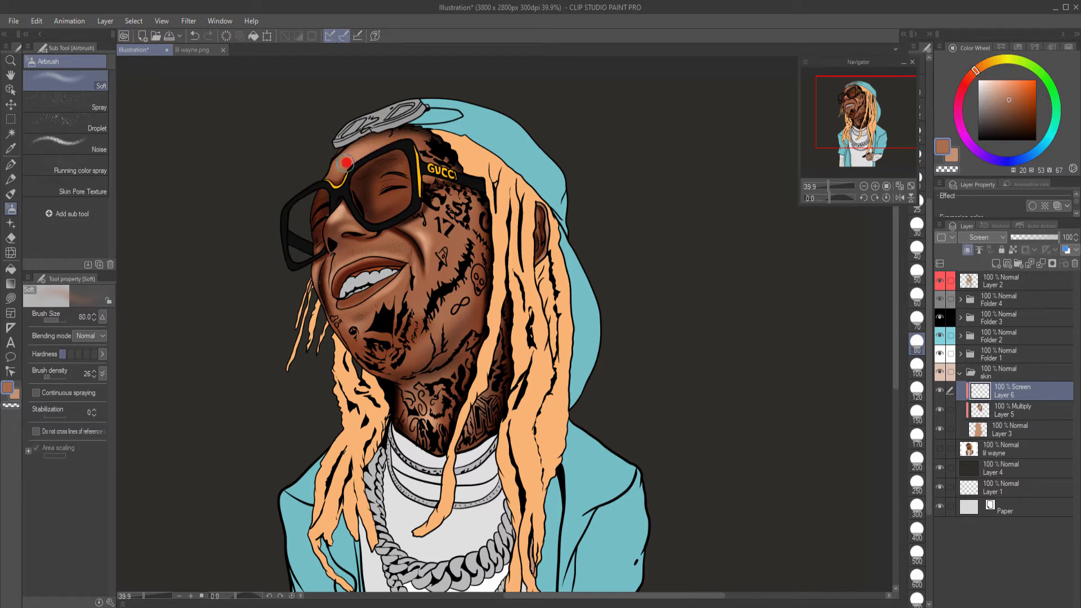
{"action": "left_click_drag", "start_coordinate": [425, 237], "coordinate": [432, 282]}
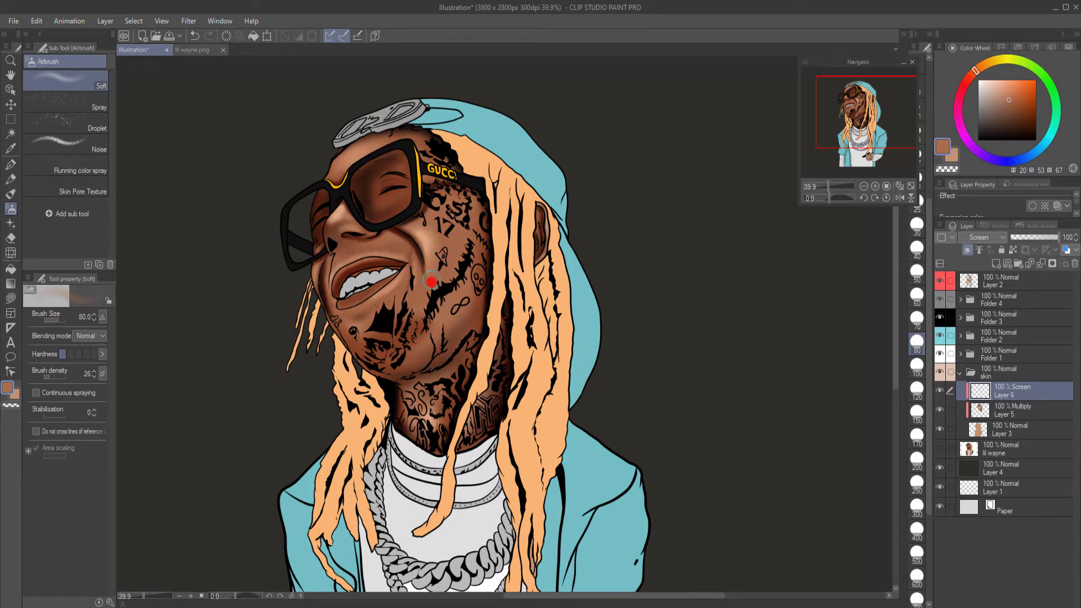
{"action": "mouse_move", "coordinate": [417, 328]}
{"action": "left_mouse_down"}
{"action": "mouse_move", "coordinate": [432, 319]}
{"action": "mouse_move", "coordinate": [419, 314]}
{"action": "mouse_move", "coordinate": [450, 306]}
{"action": "left_mouse_up"}
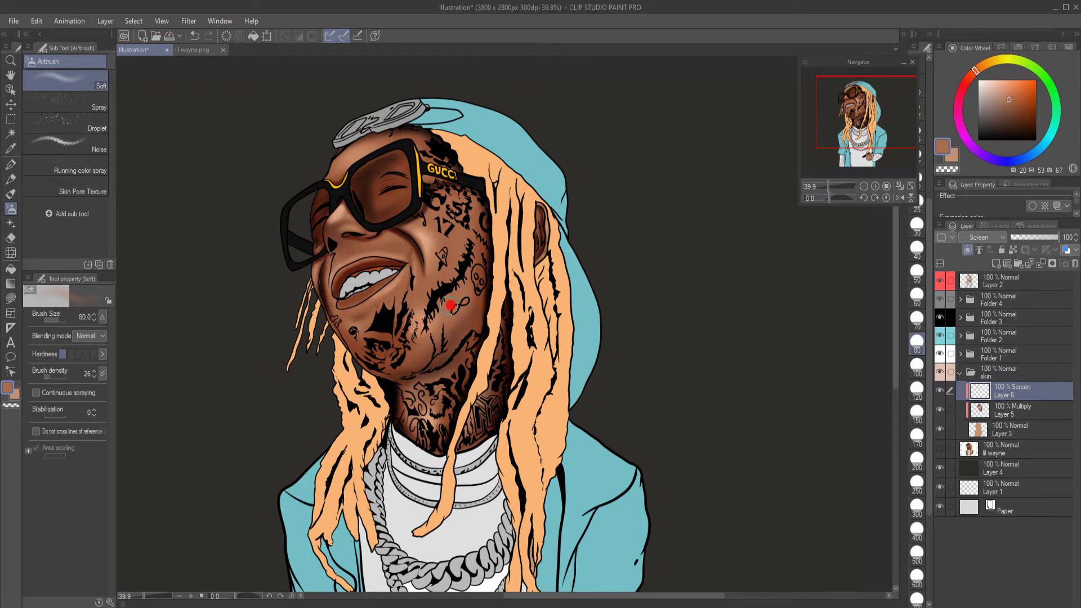
Step: Reduce the Soft airbrush to 30 and highlight the edge of the chin
{"action": "key", "text": "bracketleft"}
{"action": "key", "text": "bracketleft"}
{"action": "key", "text": "bracketleft"}
{"action": "key", "text": "bracketleft"}
{"action": "key", "text": "bracketleft"}
{"action": "mouse_move", "coordinate": [341, 338]}
{"action": "left_mouse_down"}
{"action": "mouse_move", "coordinate": [336, 325]}
{"action": "mouse_move", "coordinate": [354, 370]}
{"action": "left_mouse_up"}
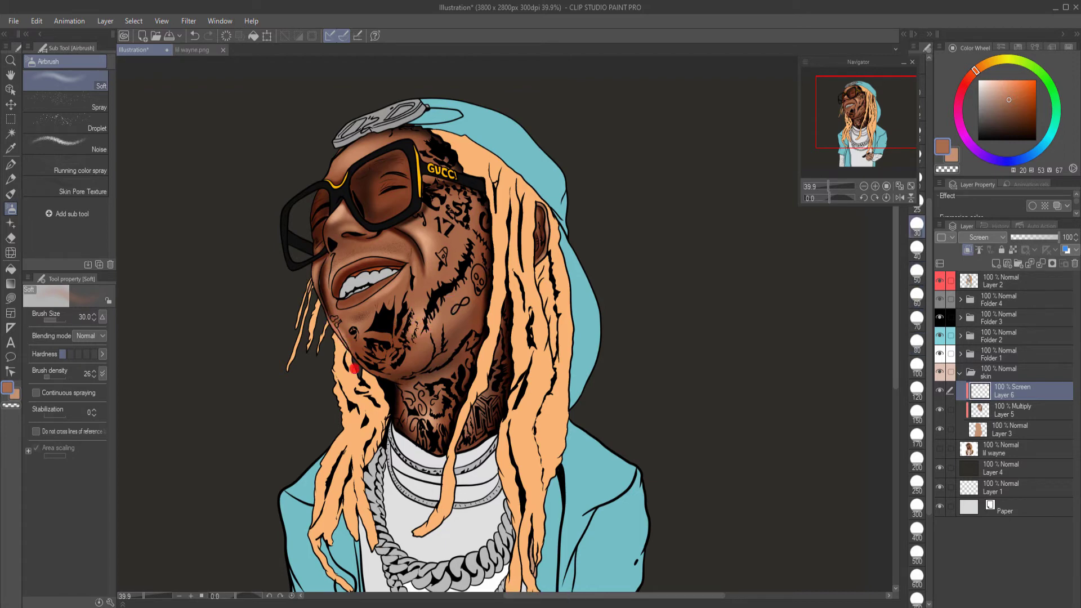
Step: Reduce the Soft airbrush to 20 and then 12, and add fine highlights around the eye behind the glasses
{"action": "key", "text": "bracketleft"}
{"action": "key", "text": "bracketleft"}
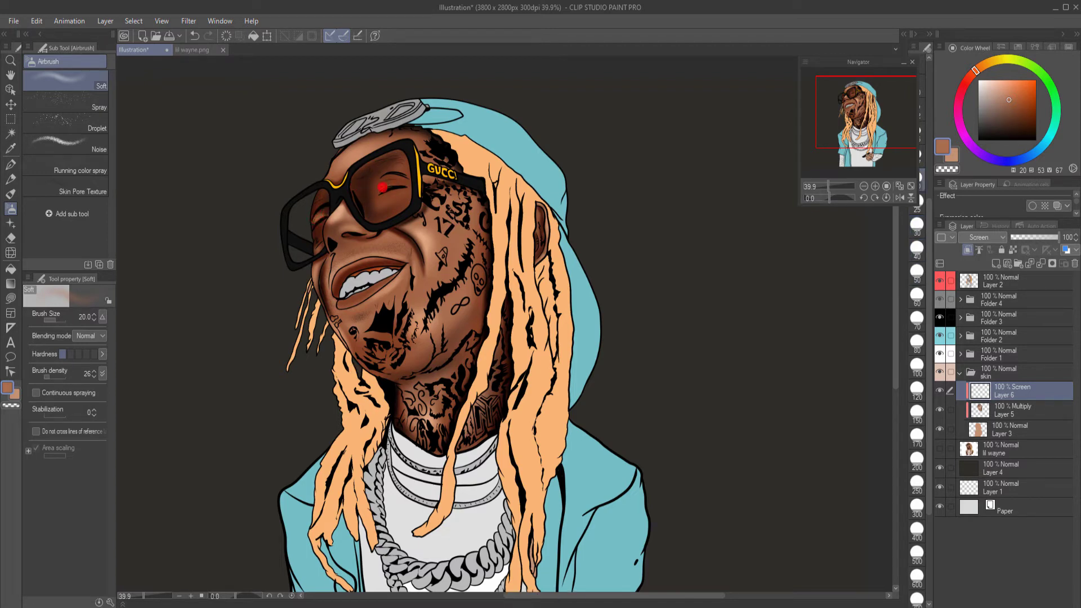
{"action": "key", "text": "bracketleft"}
{"action": "key", "text": "bracketleft"}
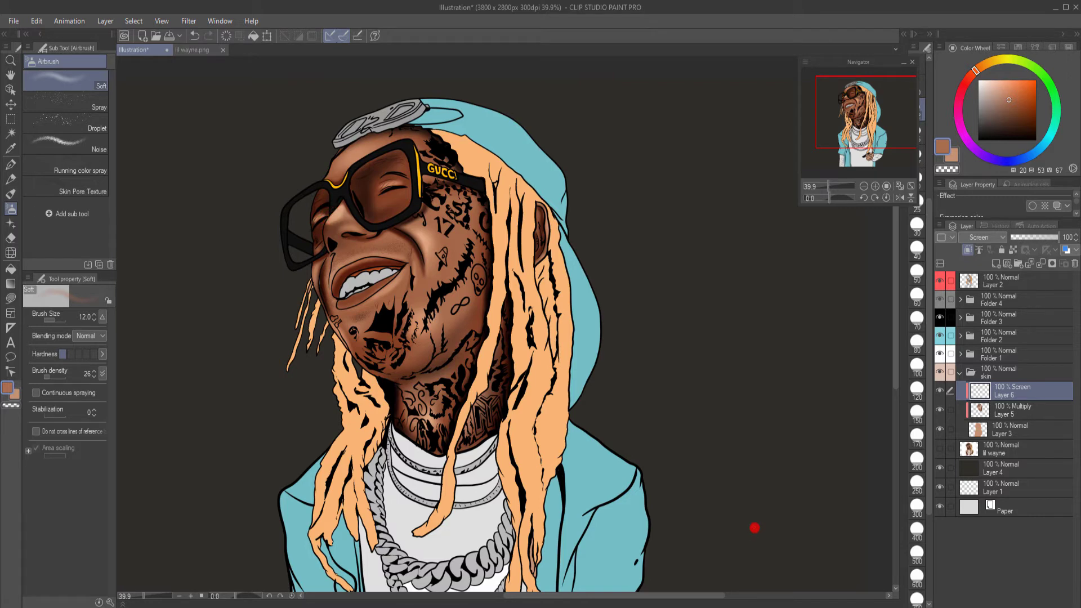
Step: Make the skin folder's Multiply layer active, sample the hand's skin tone, and set the Soft airbrush size to 80
{"action": "left_click_drag", "start_coordinate": [755, 527], "coordinate": [757, 390]}
{"action": "left_click", "coordinate": [957, 417]}
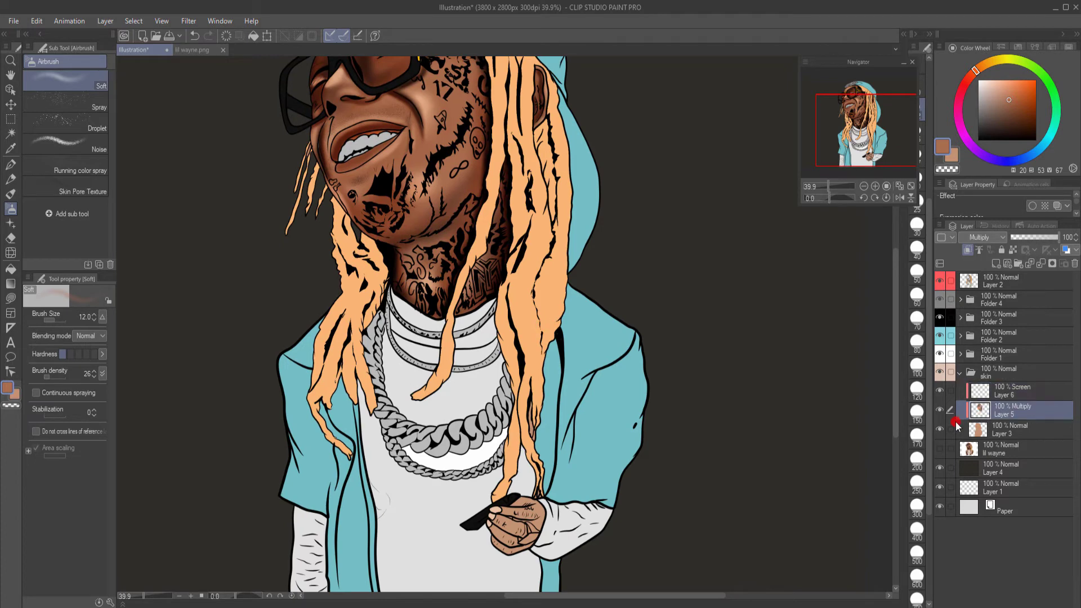
{"action": "right_click", "coordinate": [519, 522]}
{"action": "key", "text": "bracketright"}
{"action": "key", "text": "bracketright"}
{"action": "key", "text": "bracketright"}
{"action": "key", "text": "bracketright"}
{"action": "key", "text": "bracketright"}
{"action": "key", "text": "bracketright"}
{"action": "key", "text": "bracketright"}
{"action": "key", "text": "bracketright"}
{"action": "key", "text": "bracketright"}
{"action": "key", "text": "bracketright"}
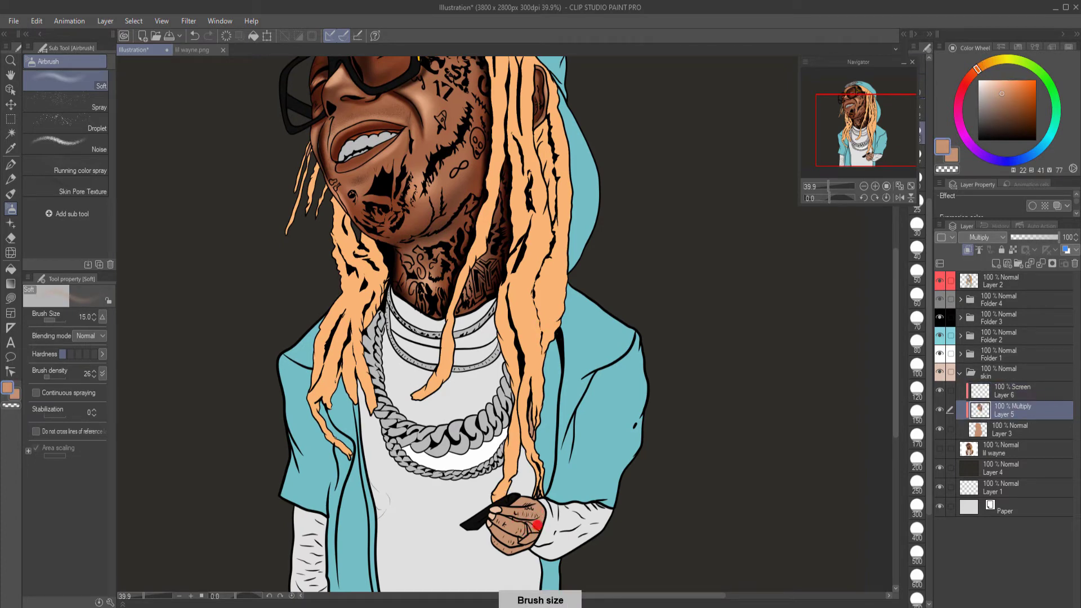
Step: Try a shading pass over the hand and undo it
{"action": "mouse_move", "coordinate": [535, 513]}
{"action": "left_mouse_down"}
{"action": "mouse_move", "coordinate": [510, 498]}
{"action": "mouse_move", "coordinate": [527, 551]}
{"action": "mouse_move", "coordinate": [495, 550]}
{"action": "mouse_move", "coordinate": [516, 544]}
{"action": "mouse_move", "coordinate": [524, 555]}
{"action": "mouse_move", "coordinate": [514, 556]}
{"action": "left_mouse_up"}
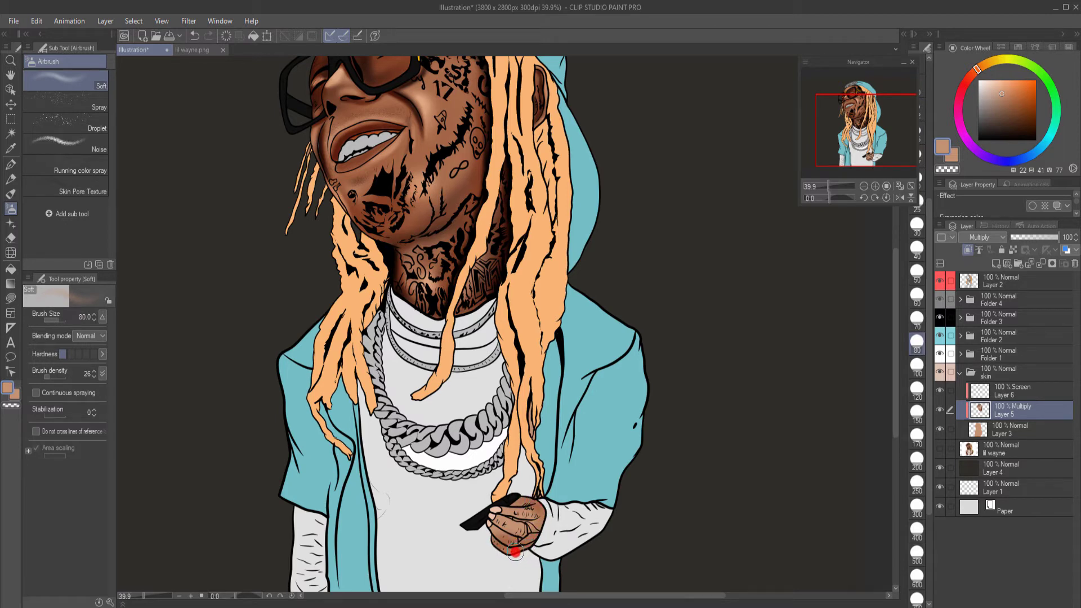
{"action": "key", "text": "ctrl+z"}
Step: On the jew layer in Folder 4, auto-select the ring area on the hand and fill it with the chain's grey
{"action": "left_click", "coordinate": [1012, 300]}
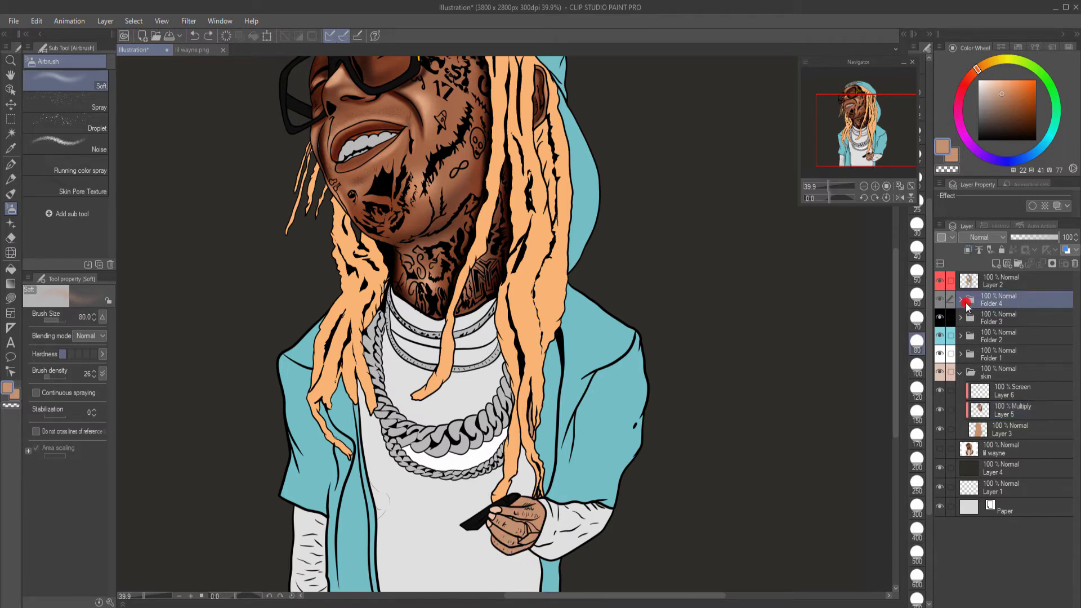
{"action": "left_click", "coordinate": [960, 300]}
{"action": "left_click", "coordinate": [1008, 318]}
{"action": "left_click", "coordinate": [11, 133]}
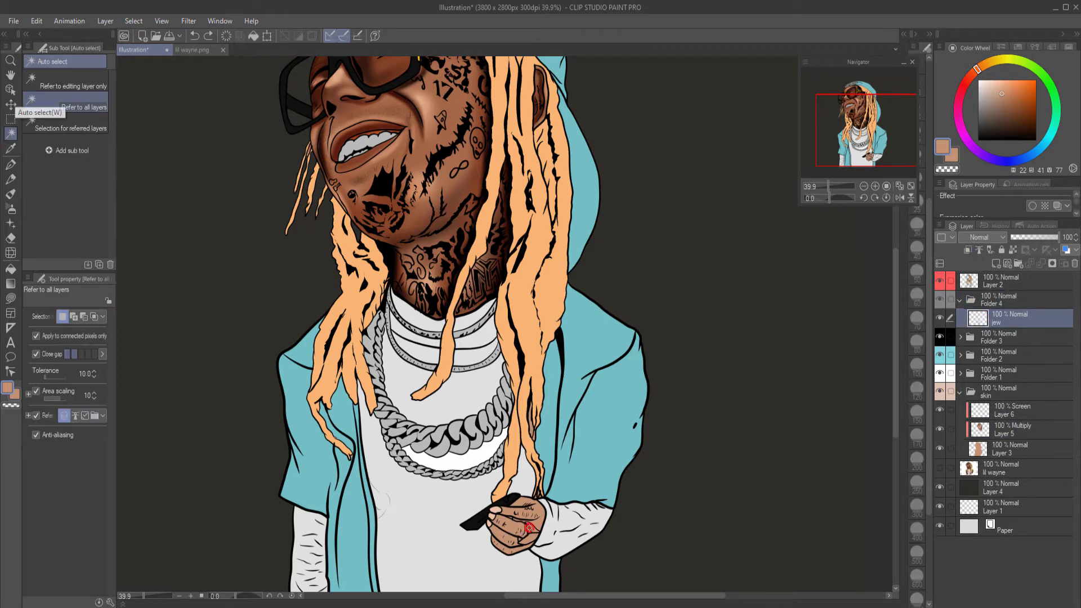
{"action": "left_click", "coordinate": [529, 539]}
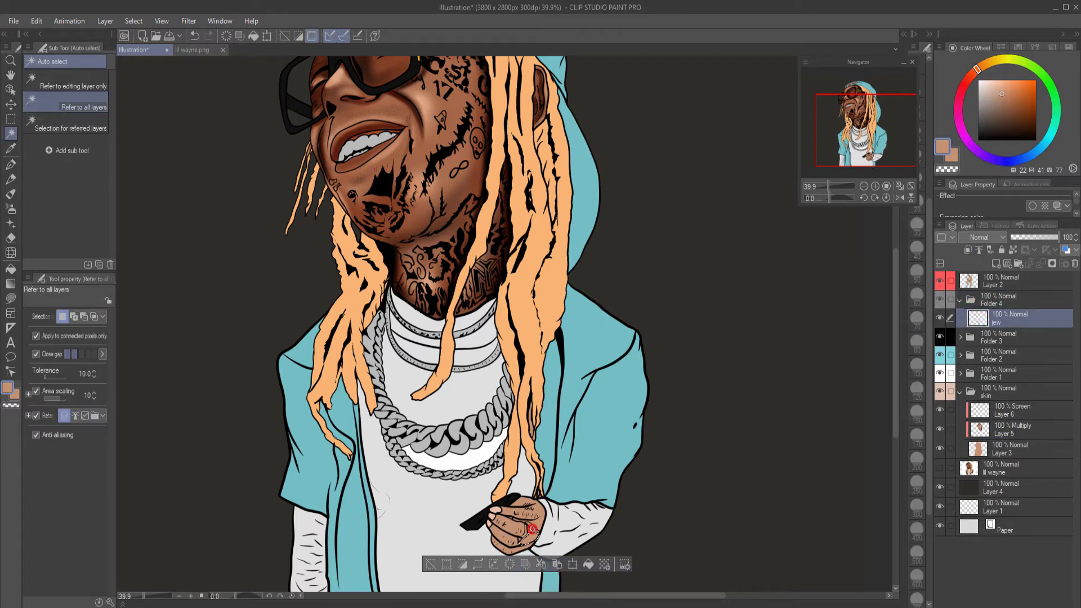
{"action": "left_click", "coordinate": [465, 412]}
{"action": "left_click", "coordinate": [380, 467]}
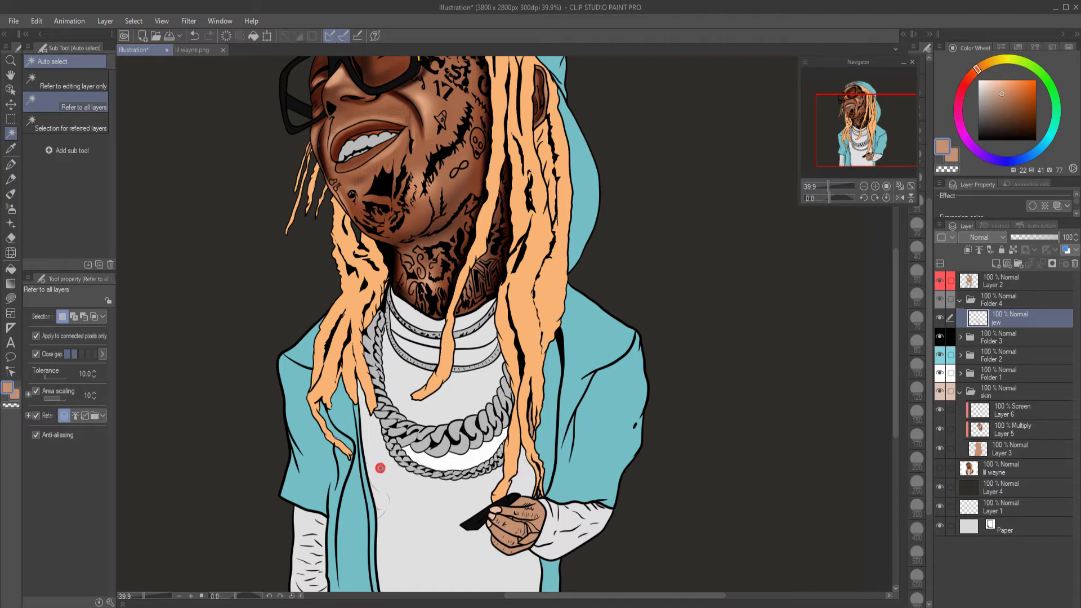
{"action": "left_click", "coordinate": [530, 539]}
{"action": "right_click", "coordinate": [472, 430]}
{"action": "left_click", "coordinate": [588, 562]}
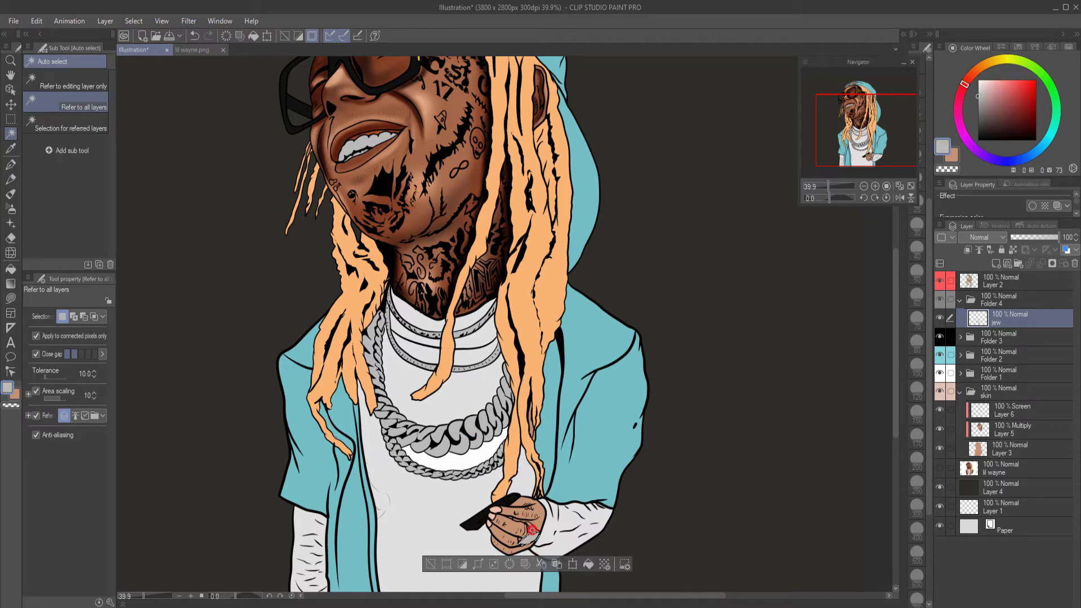
Step: Select the adjoining unfilled ring area on the hand, fill it with the same grey, and clear the selection
{"action": "left_click", "coordinate": [530, 558]}
{"action": "left_click", "coordinate": [514, 541]}
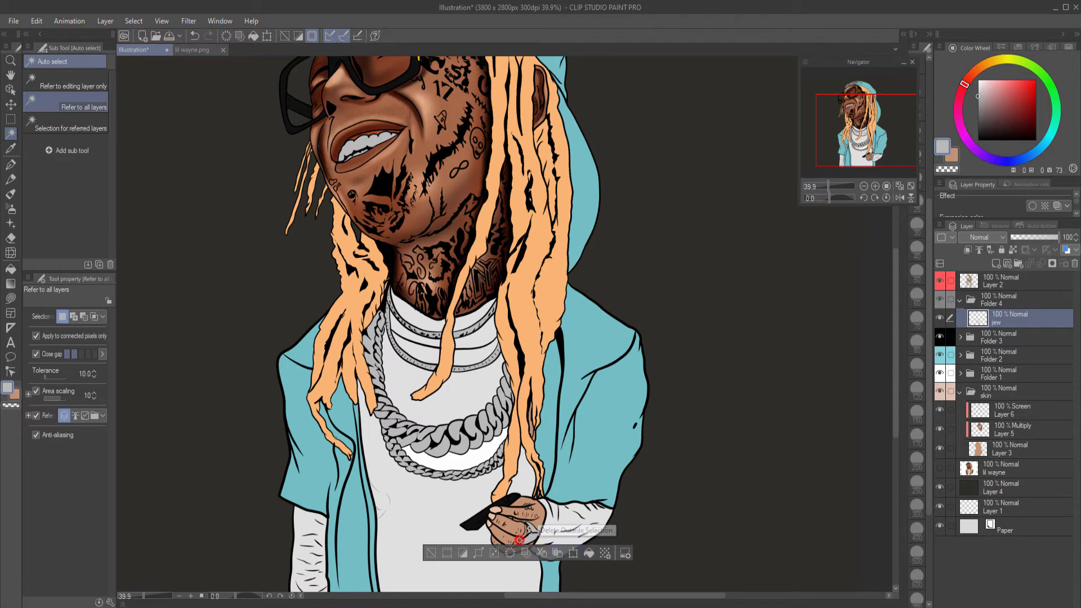
{"action": "left_click", "coordinate": [579, 560]}
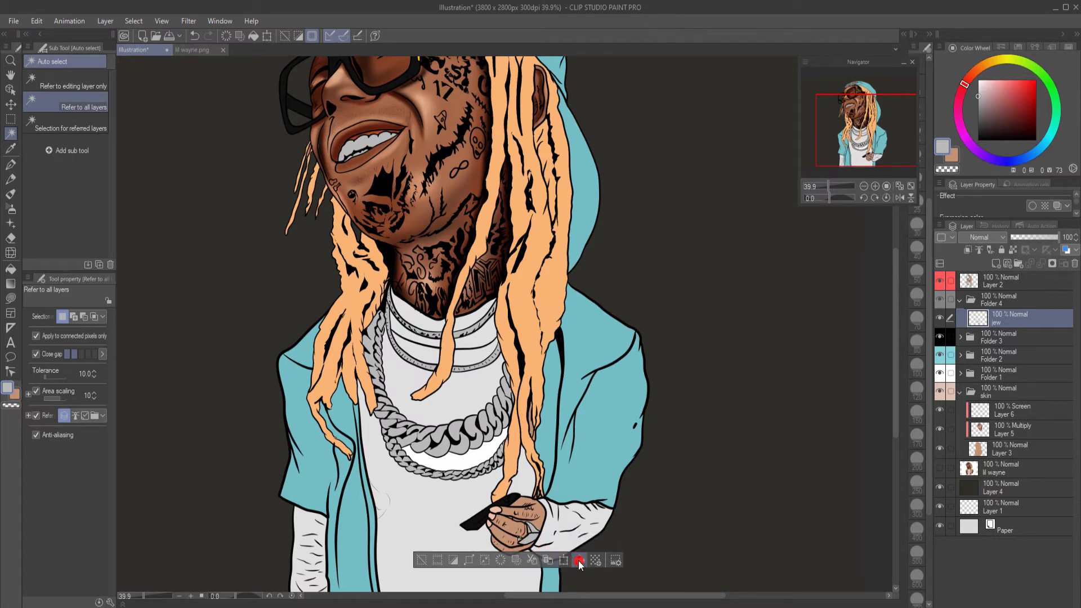
{"action": "left_click", "coordinate": [572, 577]}
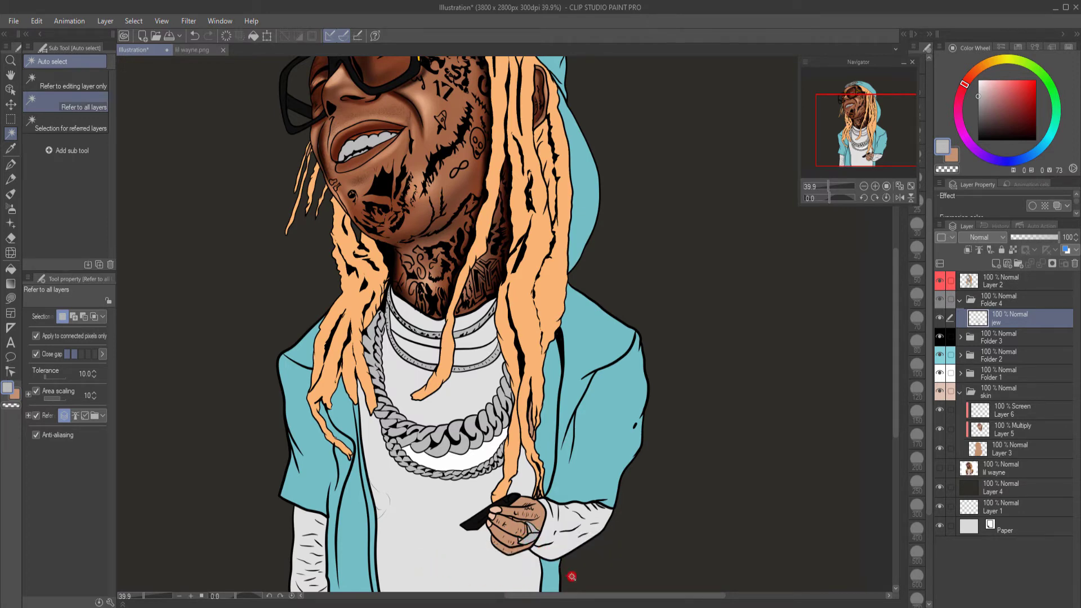
Step: On the skin folder's Multiply layer, sample the hand's skin tone and airbrush a first shading pass over the hand at size 80
{"action": "left_click", "coordinate": [980, 435]}
{"action": "right_click", "coordinate": [528, 509]}
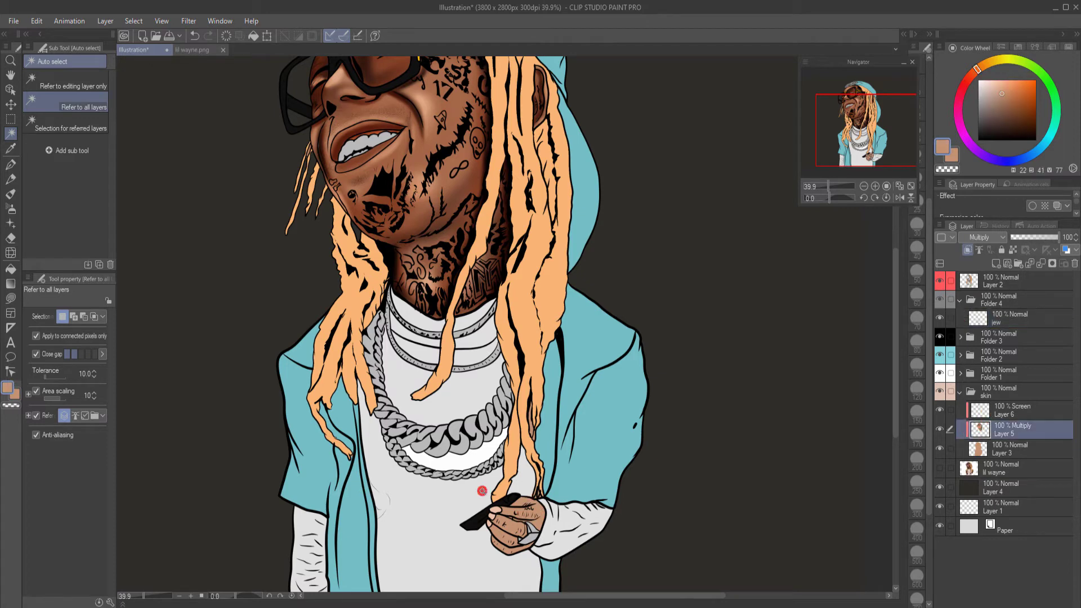
{"action": "key", "text": "p"}
{"action": "key", "text": "ctrl+z"}
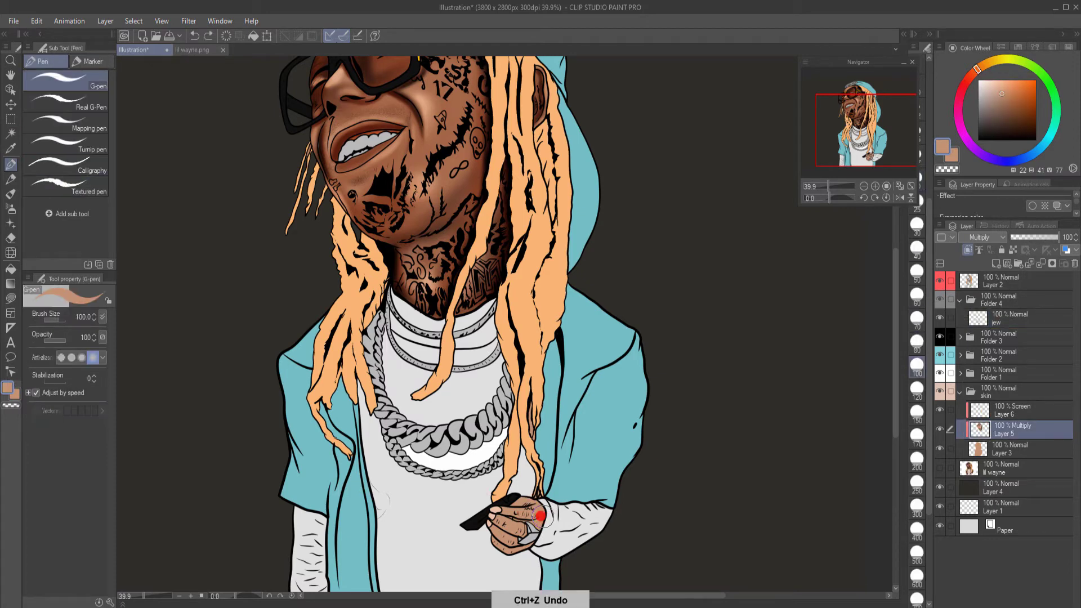
{"action": "key", "text": "b"}
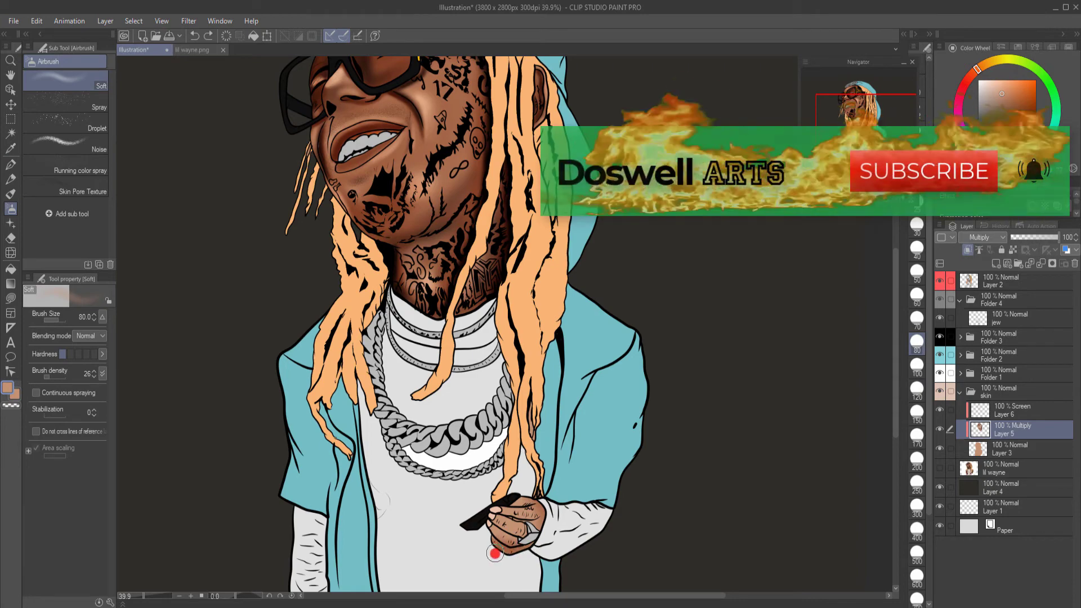
{"action": "mouse_move", "coordinate": [525, 511]}
{"action": "left_mouse_down"}
{"action": "mouse_move", "coordinate": [529, 544]}
{"action": "mouse_move", "coordinate": [518, 546]}
{"action": "mouse_move", "coordinate": [547, 498]}
{"action": "mouse_move", "coordinate": [508, 557]}
{"action": "left_mouse_up"}
Step: Sample the hand's shaded brown to darken it further, and reduce the Soft airbrush to 25 for the fingers
{"action": "right_click", "coordinate": [524, 528]}
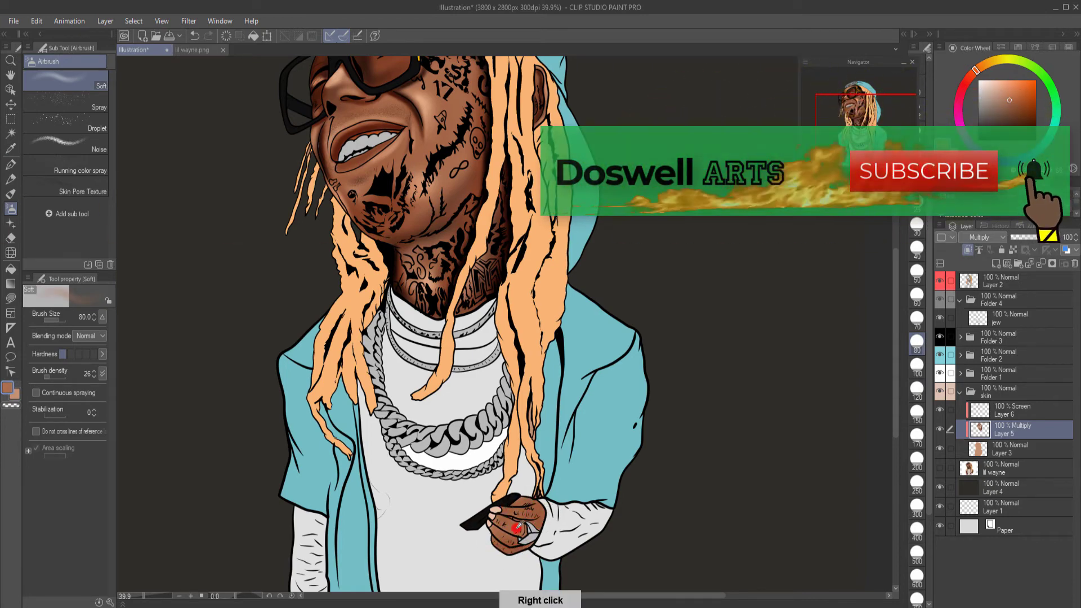
{"action": "key", "text": "bracketleft"}
{"action": "key", "text": "bracketleft"}
{"action": "key", "text": "bracketleft"}
{"action": "key", "text": "bracketleft"}
{"action": "key", "text": "bracketleft"}
{"action": "key", "text": "bracketleft"}
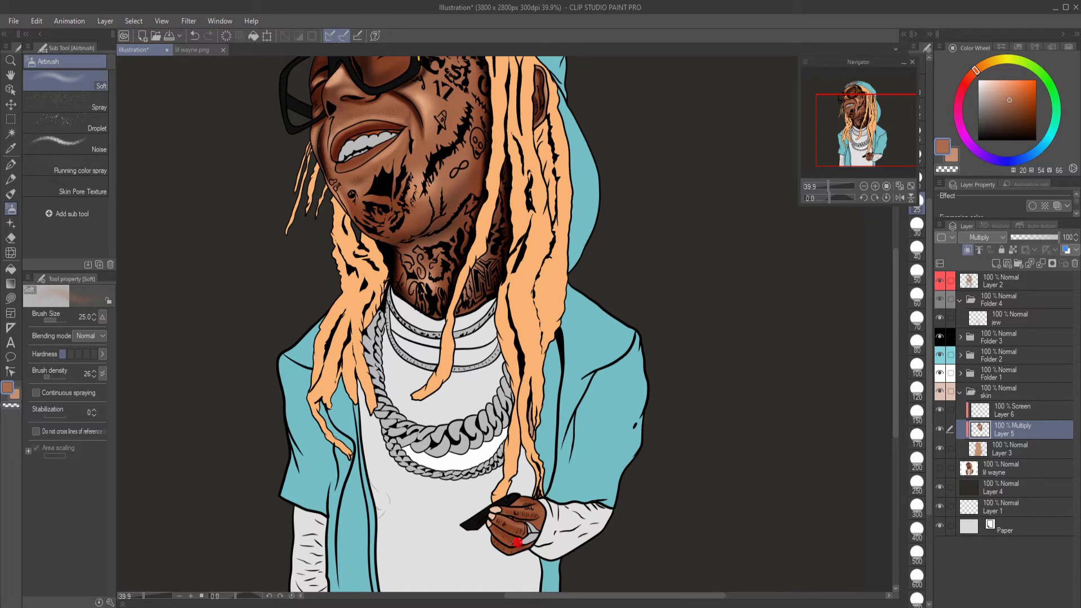
Step: Sample darker browns and near-black from the hand, and deepen the shadows between the fingers and along the knuckles
{"action": "left_click", "coordinate": [511, 523], "text": "alt"}
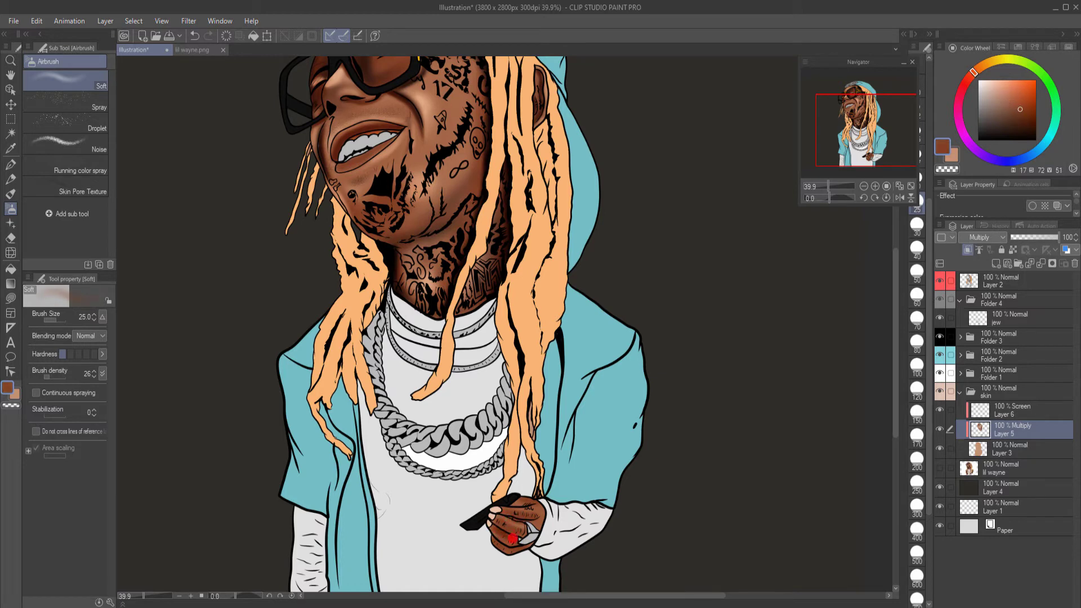
{"action": "right_click", "coordinate": [501, 521]}
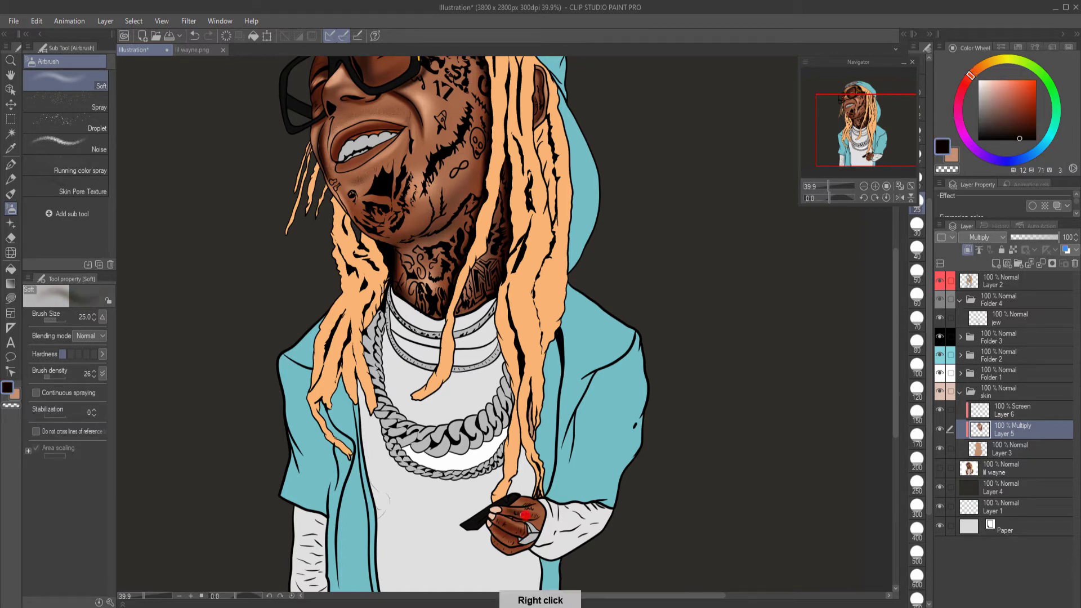
{"action": "right_click", "coordinate": [510, 516]}
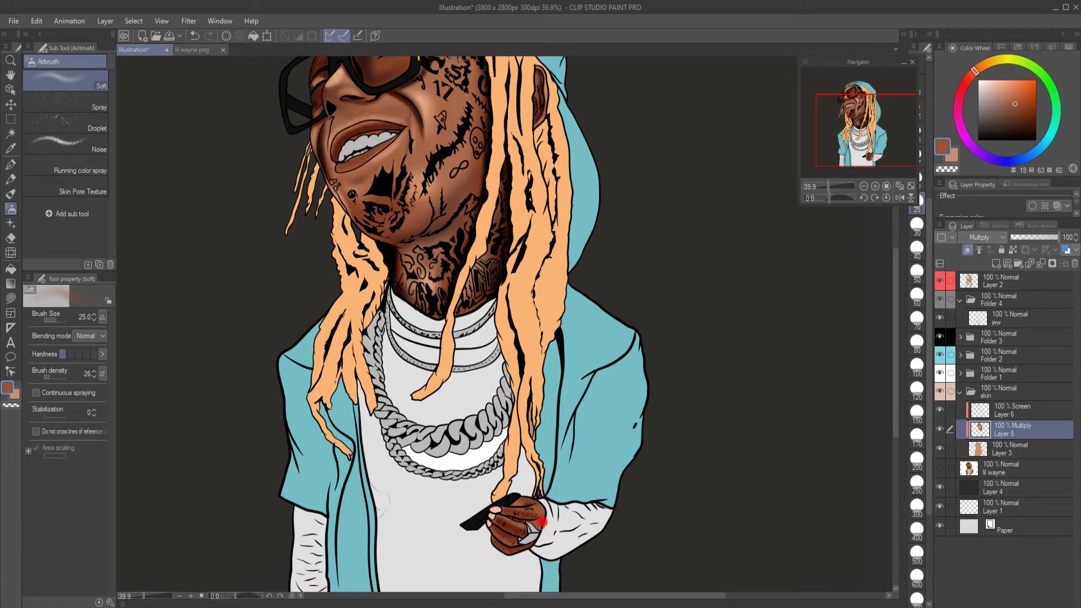
{"action": "right_click", "coordinate": [513, 540]}
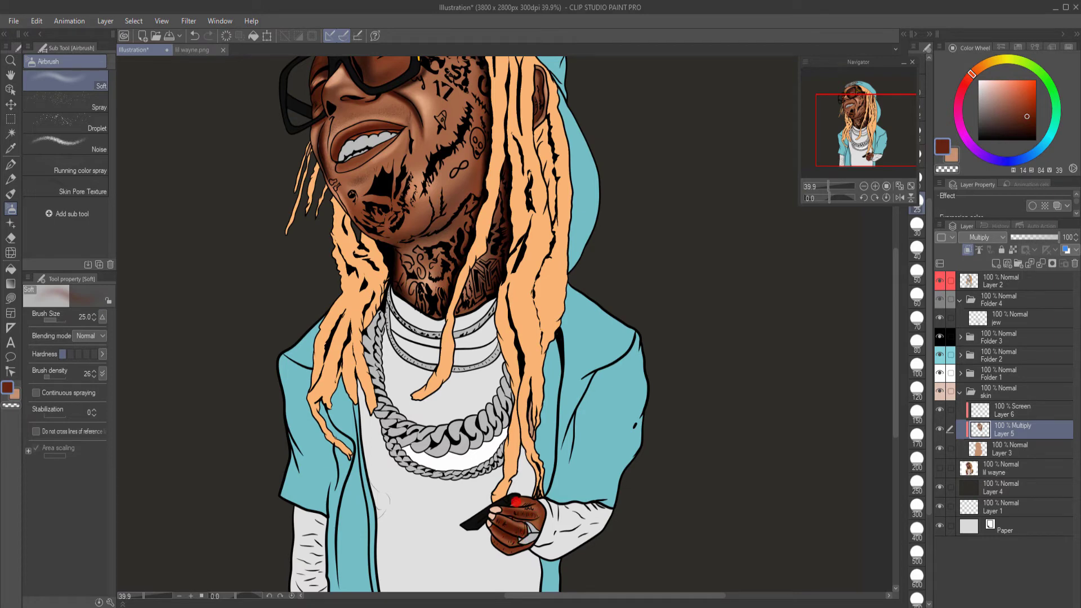
Step: On the skin folder's Screen layer, sample the hand's light brown, airbrush highlights onto the fingers, and set the brush size to 50
{"action": "left_click", "coordinate": [983, 414]}
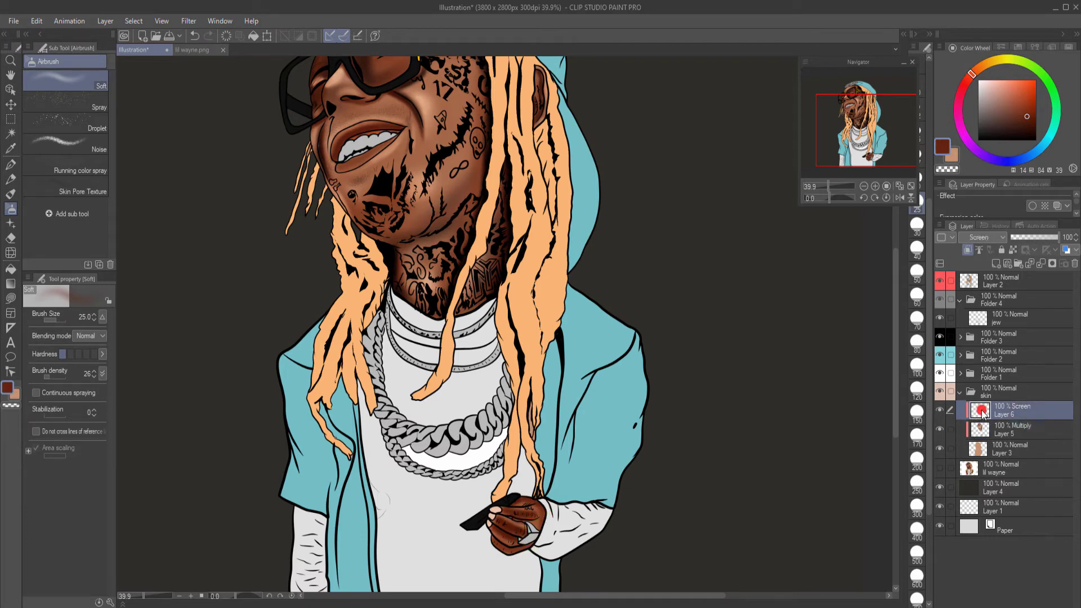
{"action": "right_click", "coordinate": [513, 525]}
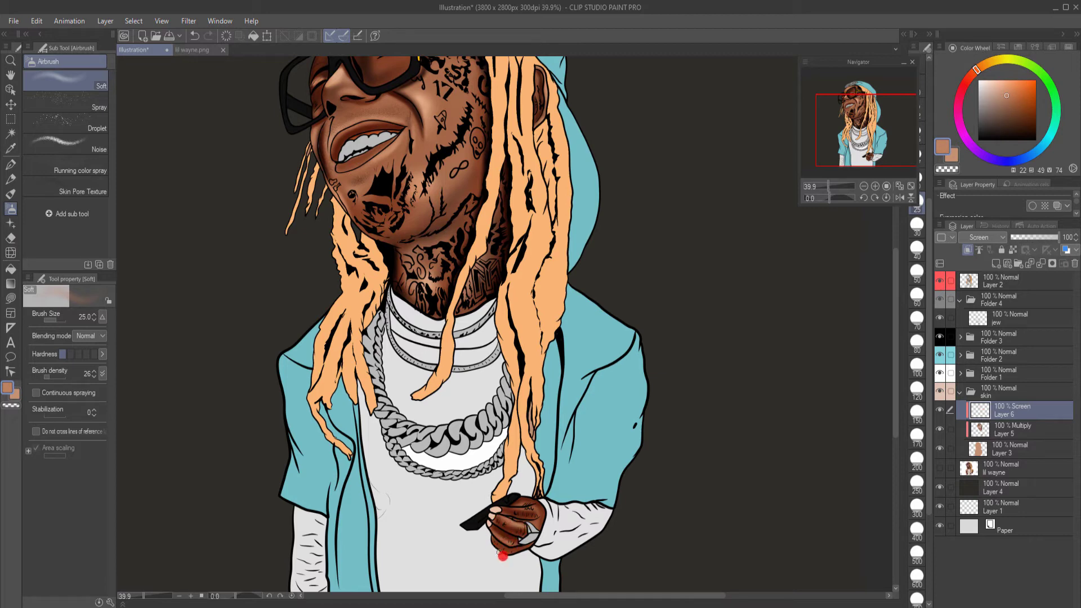
{"action": "left_click_drag", "start_coordinate": [510, 508], "coordinate": [505, 510]}
{"action": "key", "text": "bracketright"}
{"action": "key", "text": "bracketright"}
{"action": "key", "text": "bracketright"}
{"action": "key", "text": "bracketleft"}
{"action": "key", "text": "bracketleft"}
{"action": "key", "text": "bracketleft"}
{"action": "key", "text": "bracketleft"}
{"action": "key", "text": "bracketleft"}
{"action": "key", "text": "bracketleft"}
{"action": "key", "text": "bracketright"}
{"action": "key", "text": "bracketright"}
{"action": "key", "text": "bracketright"}
{"action": "key", "text": "bracketright"}
{"action": "key", "text": "bracketright"}
{"action": "key", "text": "bracketright"}
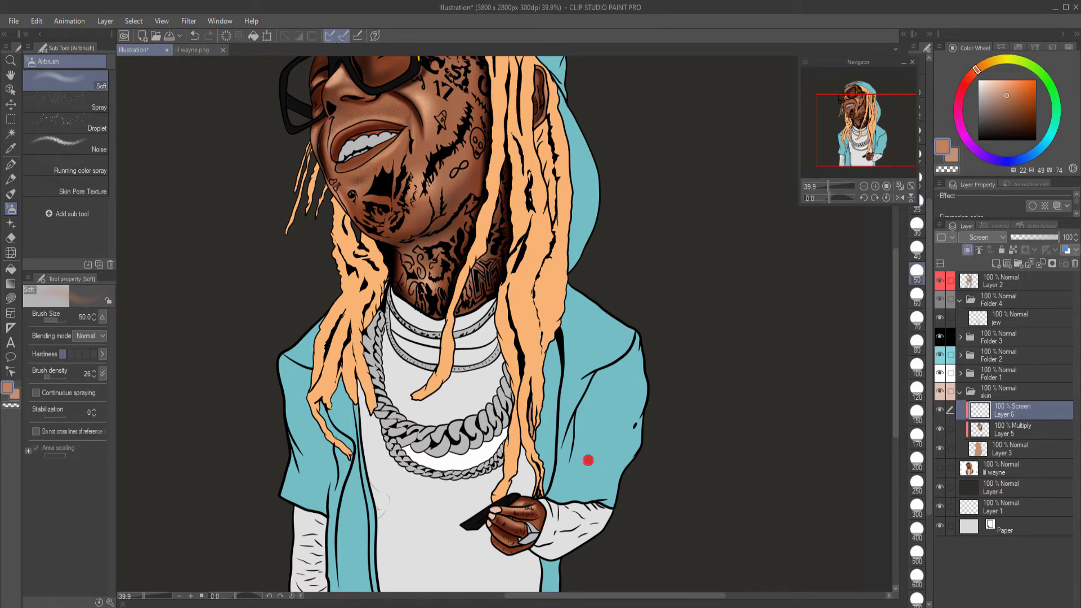
Step: Collapse the skin folder, expand Folder 1, and add a clipped Multiply layer above the white shirt and teeth layer
{"action": "mouse_move", "coordinate": [560, 412]}
{"action": "left_mouse_down"}
{"action": "mouse_move", "coordinate": [629, 496]}
{"action": "mouse_move", "coordinate": [604, 472]}
{"action": "mouse_move", "coordinate": [605, 401]}
{"action": "mouse_move", "coordinate": [616, 536]}
{"action": "left_mouse_up"}
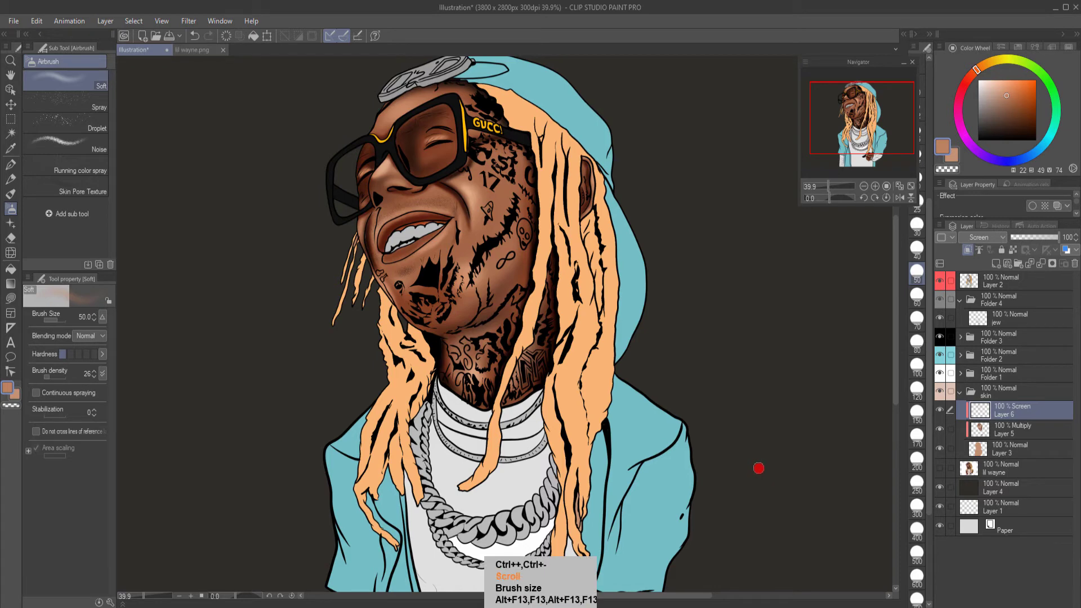
{"action": "scroll", "coordinate": [722, 441], "scroll_direction": "down", "scroll_amount": 2}
{"action": "scroll", "coordinate": [558, 117], "scroll_direction": "up", "scroll_amount": 1}
{"action": "scroll", "coordinate": [558, 118], "scroll_direction": "down", "scroll_amount": 1}
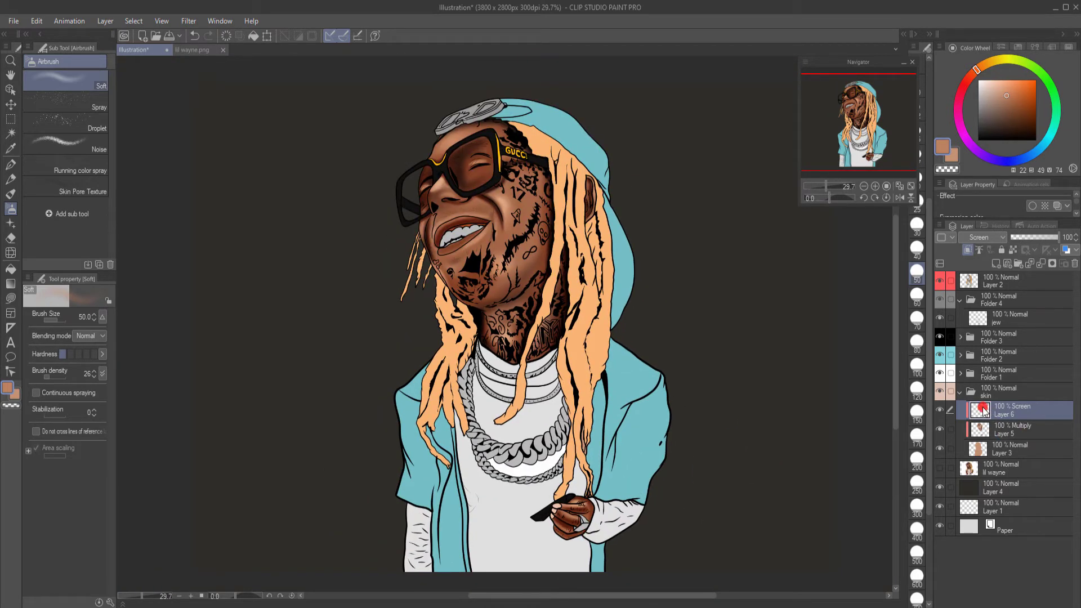
{"action": "left_click", "coordinate": [954, 432]}
{"action": "left_click", "coordinate": [961, 393]}
{"action": "left_click", "coordinate": [941, 374]}
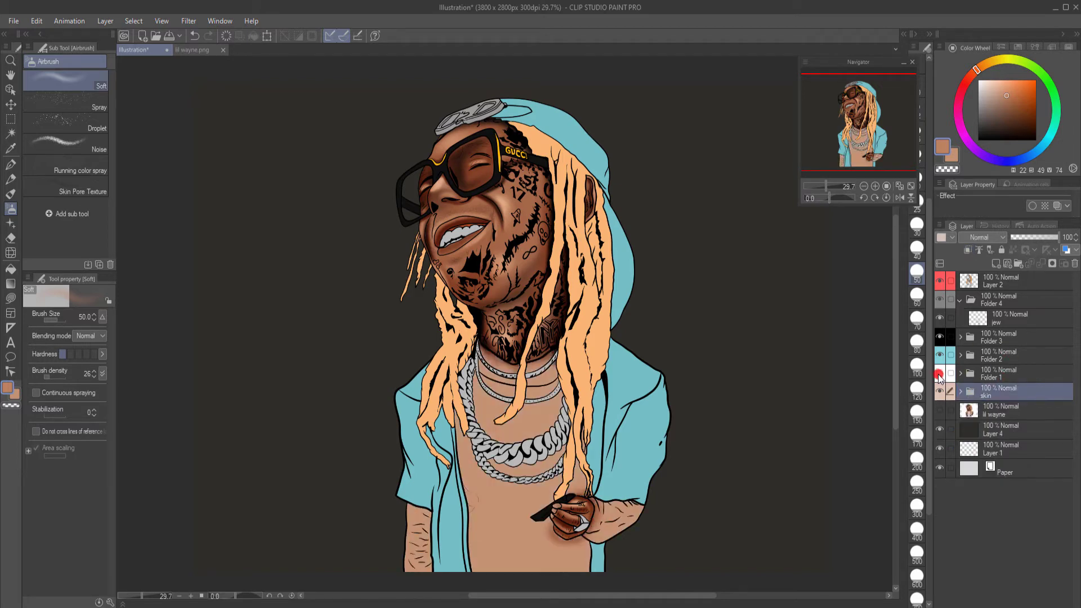
{"action": "left_click", "coordinate": [941, 374]}
{"action": "left_click", "coordinate": [941, 374]}
{"action": "left_click", "coordinate": [940, 374]}
{"action": "left_click", "coordinate": [953, 374]}
{"action": "left_click", "coordinate": [960, 374]}
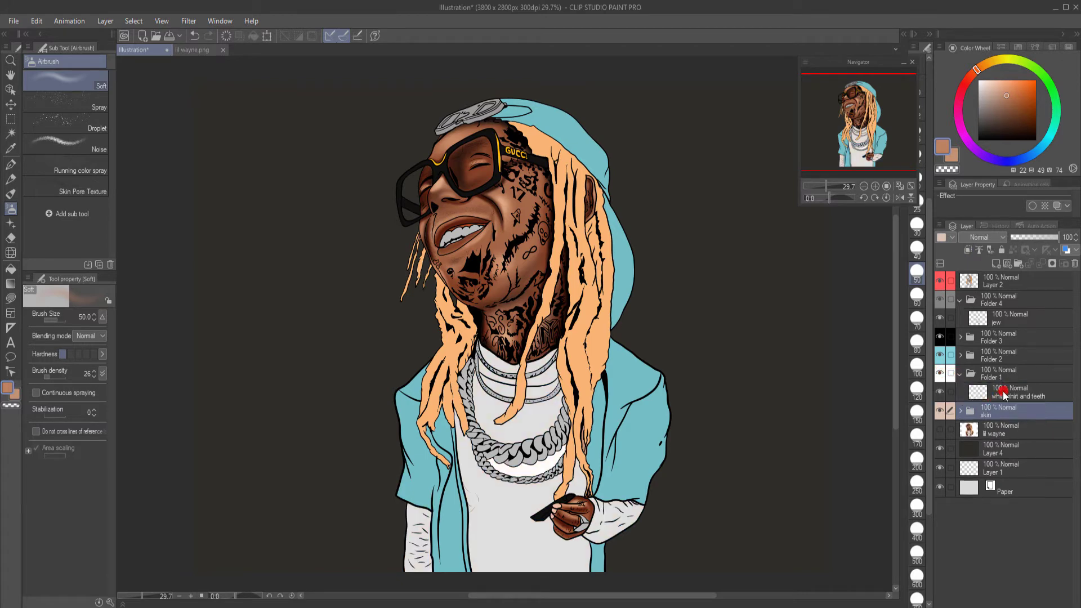
{"action": "left_click", "coordinate": [995, 262]}
{"action": "left_click", "coordinate": [968, 249]}
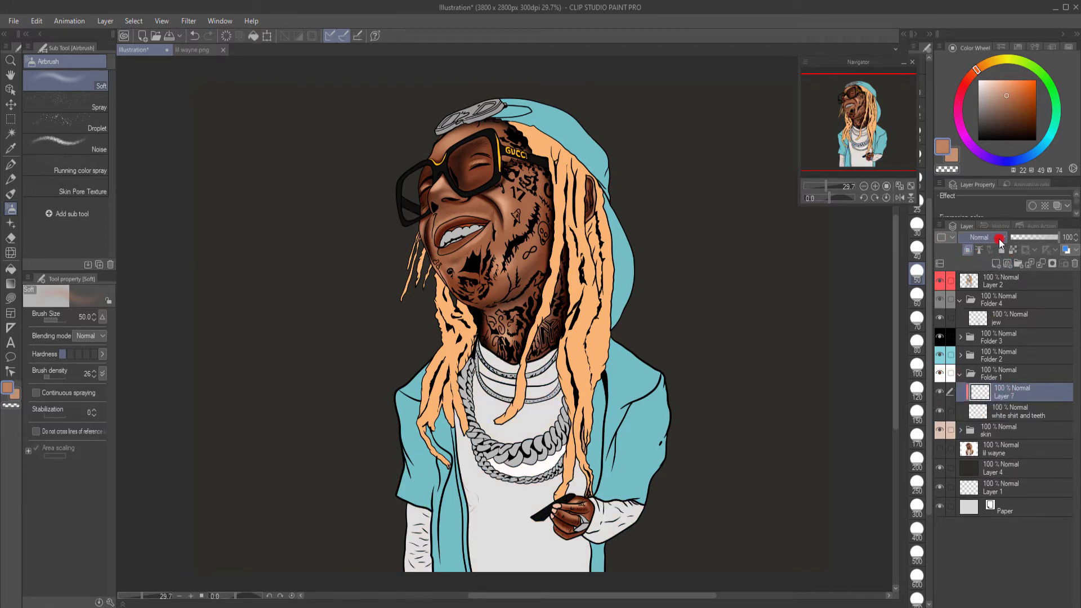
{"action": "left_click", "coordinate": [983, 237]}
{"action": "left_click", "coordinate": [980, 280]}
Step: Pick a mid grey and airbrush soft fold shadows over the white shirt's torso and sleeves at size 50
{"action": "left_click", "coordinate": [978, 108]}
{"action": "left_click", "coordinate": [475, 495]}
{"action": "mouse_move", "coordinate": [475, 495]}
{"action": "left_mouse_down"}
{"action": "mouse_move", "coordinate": [458, 459]}
{"action": "mouse_move", "coordinate": [479, 500]}
{"action": "mouse_move", "coordinate": [471, 547]}
{"action": "mouse_move", "coordinate": [481, 539]}
{"action": "mouse_move", "coordinate": [484, 581]}
{"action": "mouse_move", "coordinate": [488, 521]}
{"action": "mouse_move", "coordinate": [478, 562]}
{"action": "mouse_move", "coordinate": [515, 568]}
{"action": "mouse_move", "coordinate": [486, 540]}
{"action": "mouse_move", "coordinate": [533, 558]}
{"action": "mouse_move", "coordinate": [526, 528]}
{"action": "mouse_move", "coordinate": [543, 504]}
{"action": "mouse_move", "coordinate": [522, 560]}
{"action": "mouse_move", "coordinate": [561, 580]}
{"action": "mouse_move", "coordinate": [519, 413]}
{"action": "mouse_move", "coordinate": [505, 477]}
{"action": "mouse_move", "coordinate": [472, 504]}
{"action": "mouse_move", "coordinate": [474, 434]}
{"action": "mouse_move", "coordinate": [554, 387]}
{"action": "mouse_move", "coordinate": [544, 405]}
{"action": "mouse_move", "coordinate": [481, 403]}
{"action": "mouse_move", "coordinate": [487, 432]}
{"action": "mouse_move", "coordinate": [568, 442]}
{"action": "mouse_move", "coordinate": [504, 465]}
{"action": "mouse_move", "coordinate": [562, 459]}
{"action": "mouse_move", "coordinate": [559, 471]}
{"action": "mouse_move", "coordinate": [504, 481]}
{"action": "mouse_move", "coordinate": [565, 466]}
{"action": "mouse_move", "coordinate": [471, 437]}
{"action": "mouse_move", "coordinate": [504, 483]}
{"action": "mouse_move", "coordinate": [470, 451]}
{"action": "mouse_move", "coordinate": [515, 394]}
{"action": "mouse_move", "coordinate": [484, 387]}
{"action": "mouse_move", "coordinate": [562, 389]}
{"action": "mouse_move", "coordinate": [500, 405]}
{"action": "mouse_move", "coordinate": [486, 370]}
{"action": "mouse_move", "coordinate": [513, 378]}
{"action": "mouse_move", "coordinate": [558, 357]}
{"action": "mouse_move", "coordinate": [481, 368]}
{"action": "mouse_move", "coordinate": [601, 415]}
{"action": "mouse_move", "coordinate": [545, 477]}
{"action": "mouse_move", "coordinate": [577, 460]}
{"action": "mouse_move", "coordinate": [589, 554]}
{"action": "mouse_move", "coordinate": [598, 520]}
{"action": "mouse_move", "coordinate": [637, 507]}
{"action": "mouse_move", "coordinate": [602, 541]}
{"action": "mouse_move", "coordinate": [583, 515]}
{"action": "mouse_move", "coordinate": [422, 526]}
{"action": "left_mouse_up"}
Step: Reduce the Soft airbrush to 25 and shade the wrinkles of the white sleeve on the hanging arm
{"action": "scroll", "coordinate": [423, 536], "scroll_direction": "up", "scroll_amount": 1}
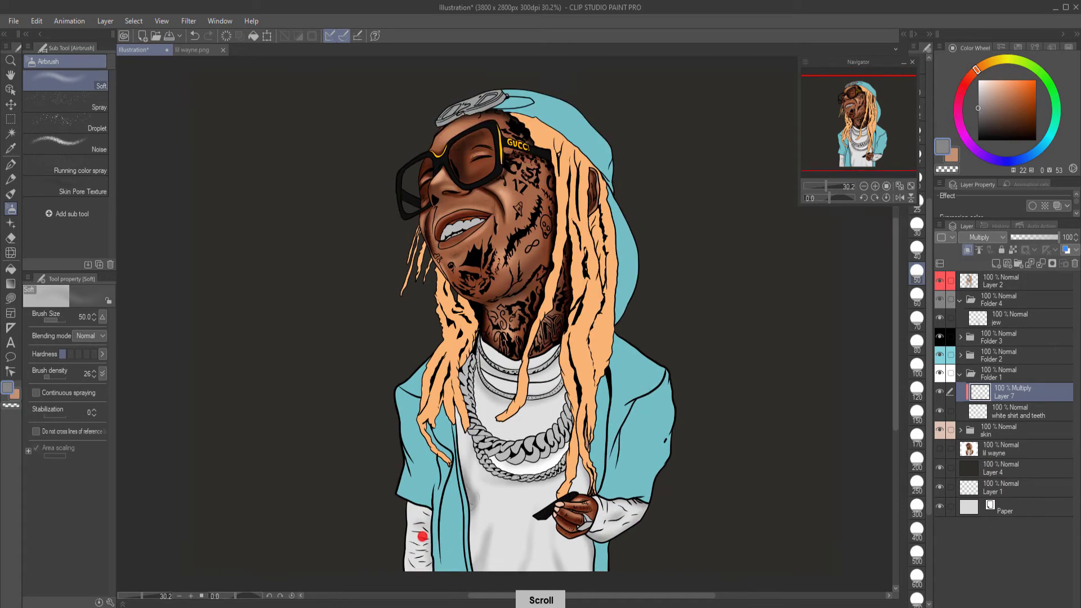
{"action": "scroll", "coordinate": [422, 536], "scroll_direction": "up", "scroll_amount": 2}
{"action": "key", "text": "bracketleft"}
{"action": "key", "text": "bracketleft"}
{"action": "key", "text": "bracketleft"}
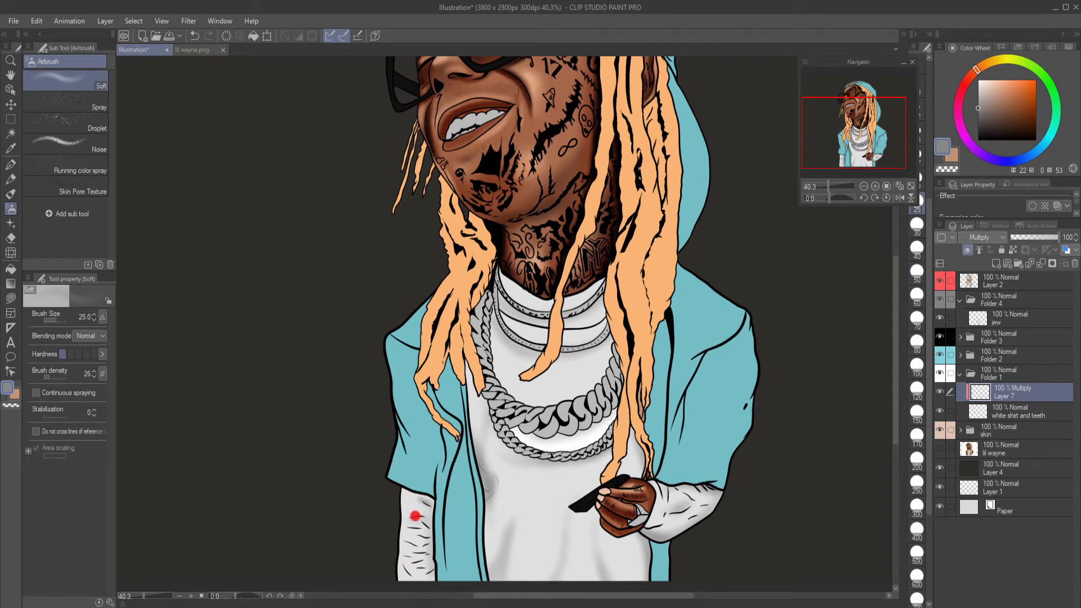
{"action": "mouse_move", "coordinate": [415, 516]}
{"action": "left_mouse_down"}
{"action": "mouse_move", "coordinate": [414, 553]}
{"action": "mouse_move", "coordinate": [440, 557]}
{"action": "mouse_move", "coordinate": [409, 579]}
{"action": "left_mouse_up"}
Step: With the brush at 20, sample the shirt's light grey, darken it, and airbrush shadow along the shirt beside the open jacket
{"action": "key", "text": "bracketleft"}
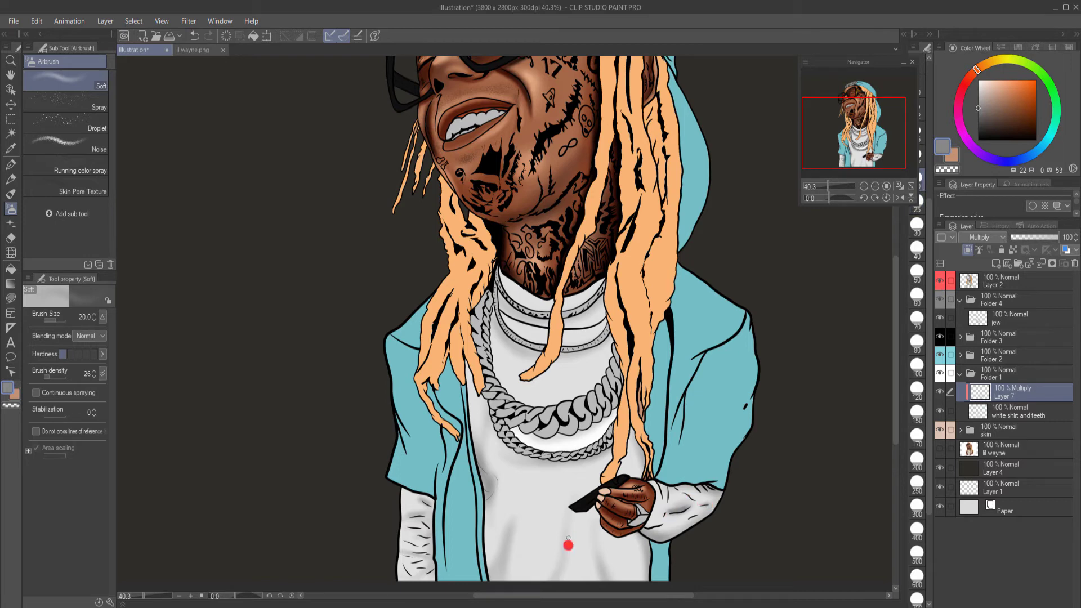
{"action": "right_click", "coordinate": [522, 491]}
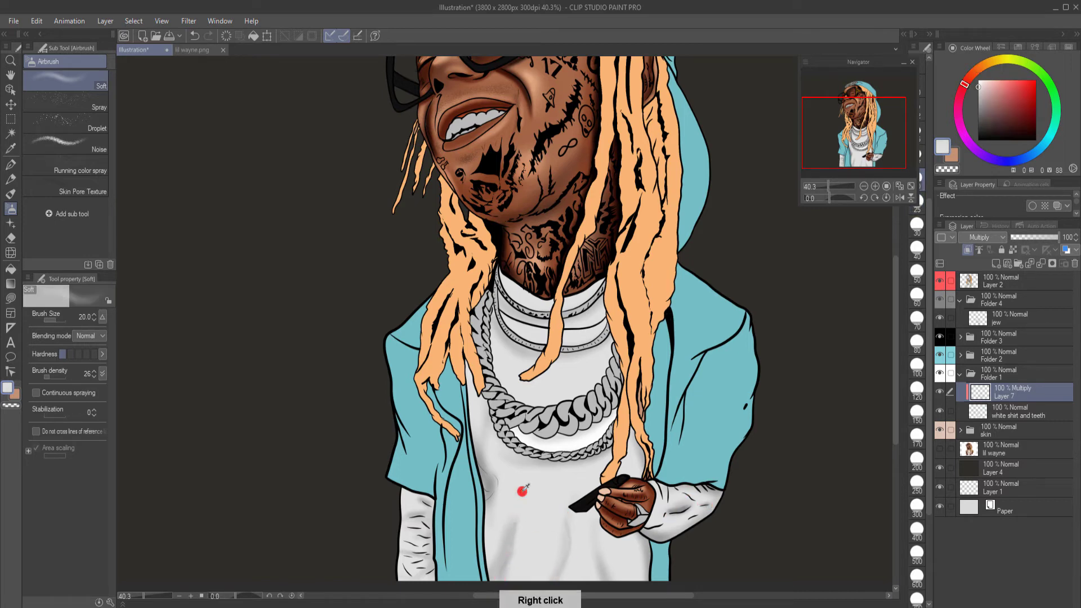
{"action": "left_click", "coordinate": [967, 101]}
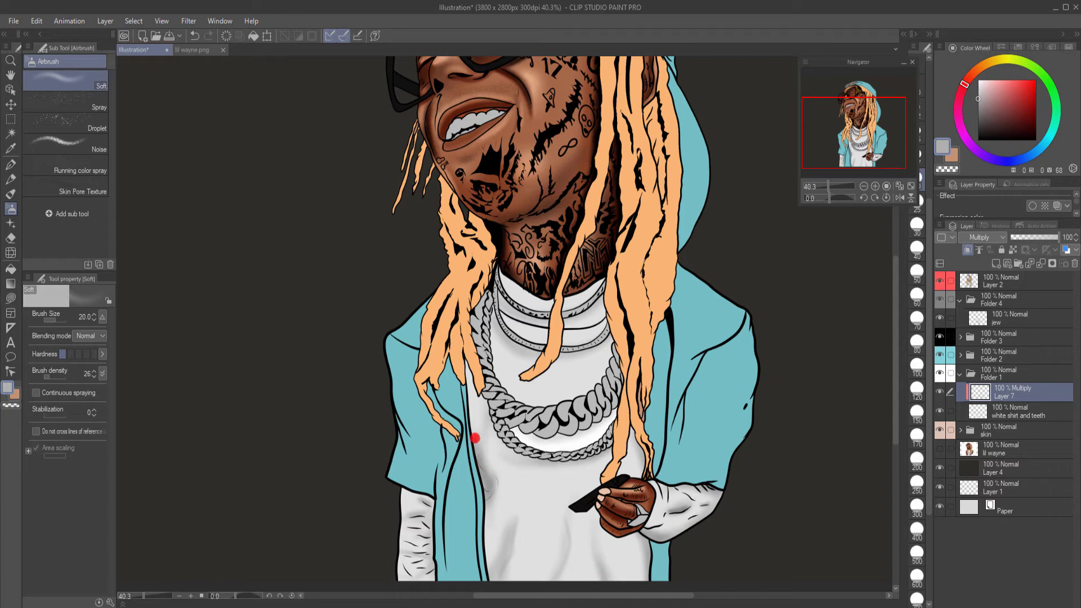
{"action": "left_click_drag", "start_coordinate": [984, 107], "coordinate": [968, 112]}
{"action": "left_click_drag", "start_coordinate": [474, 444], "coordinate": [494, 478]}
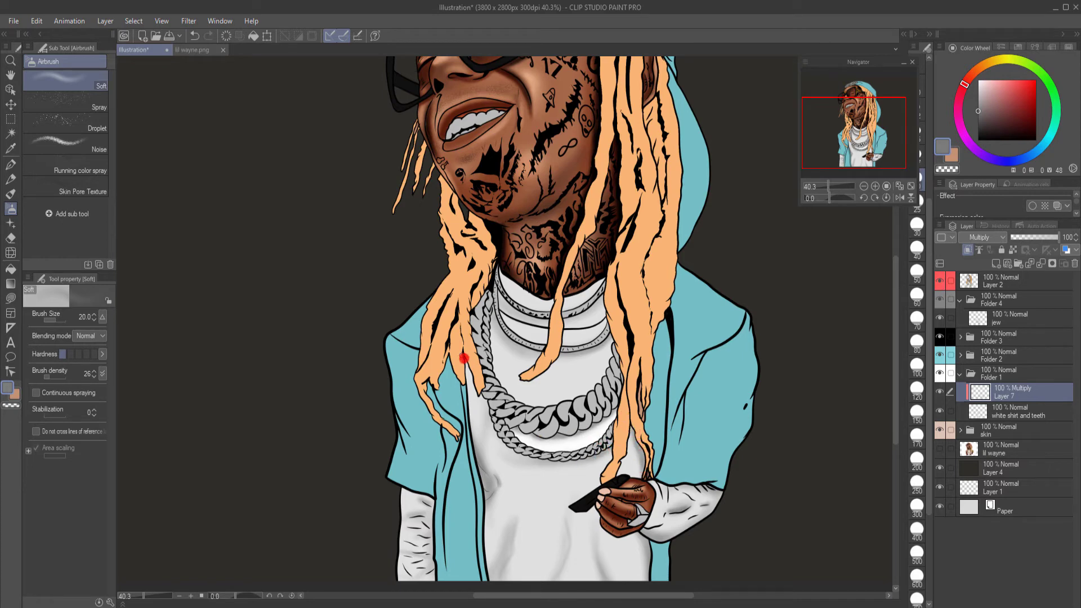
Step: Choose a mid grey for the shirt shadows beneath the neck chains, and undo the last stroke
{"action": "right_click", "coordinate": [525, 379]}
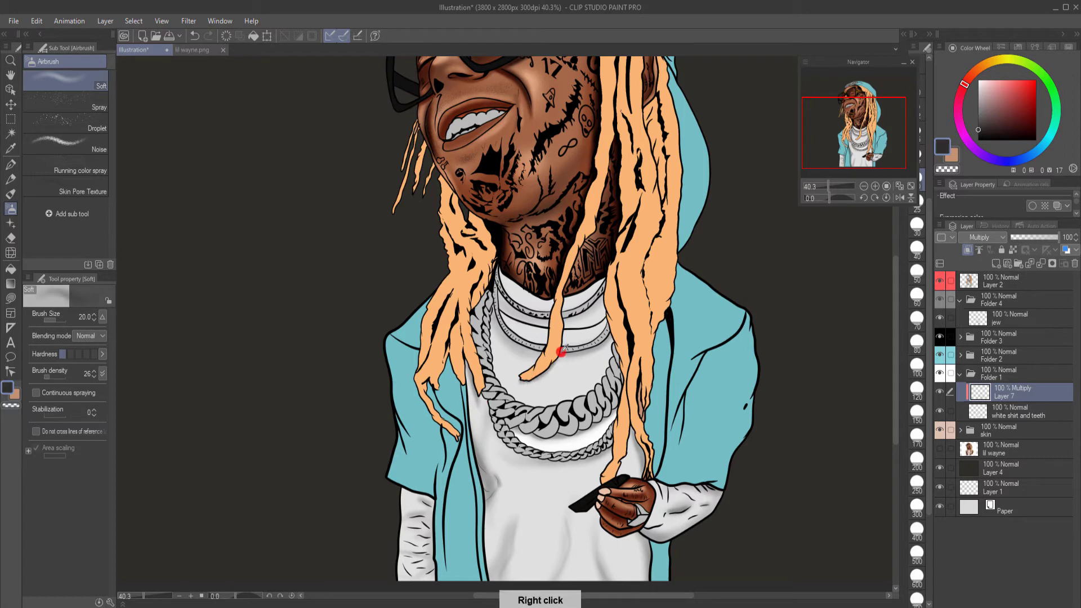
{"action": "left_click", "coordinate": [978, 114]}
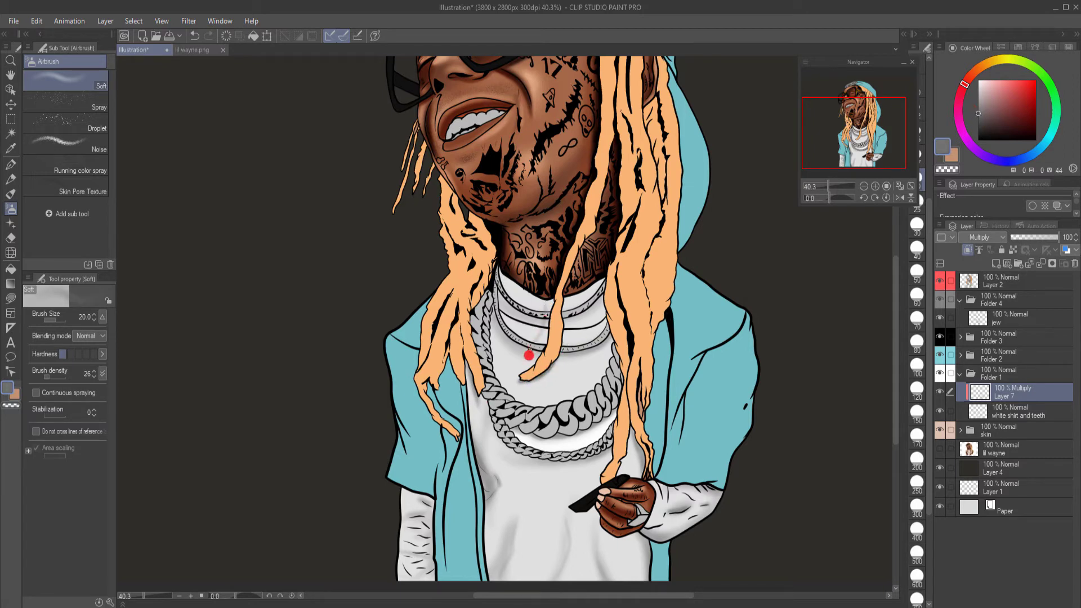
{"action": "key", "text": "ctrl+z"}
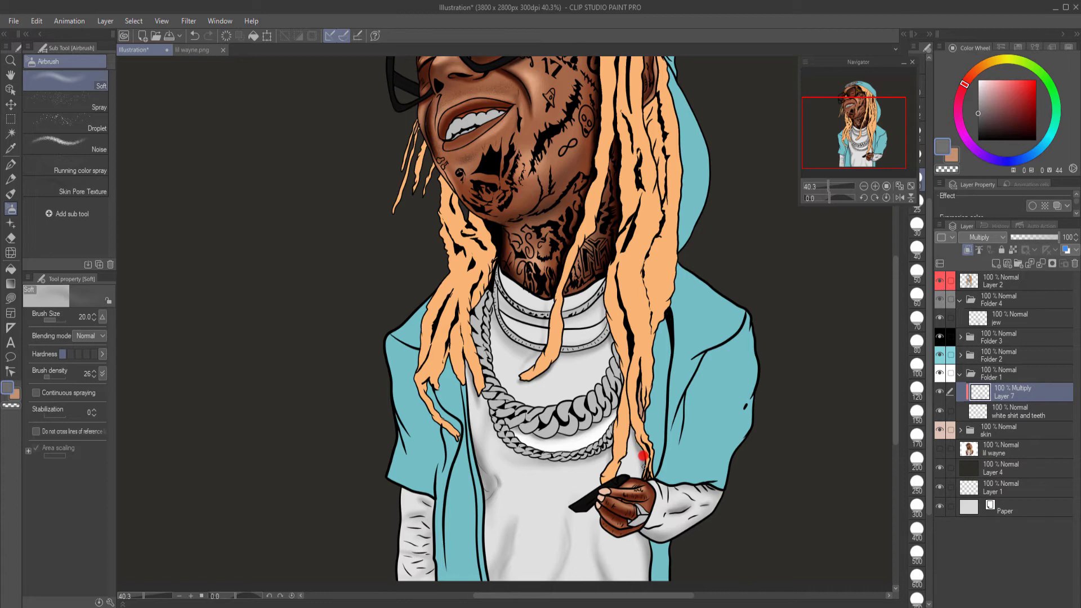
Step: Sample the shirt's grey beside the hair strands, darken it, undo the last stroke, and deepen the hanging arm's sleeve wrinkles
{"action": "right_click", "coordinate": [649, 371]}
{"action": "right_click", "coordinate": [643, 455]}
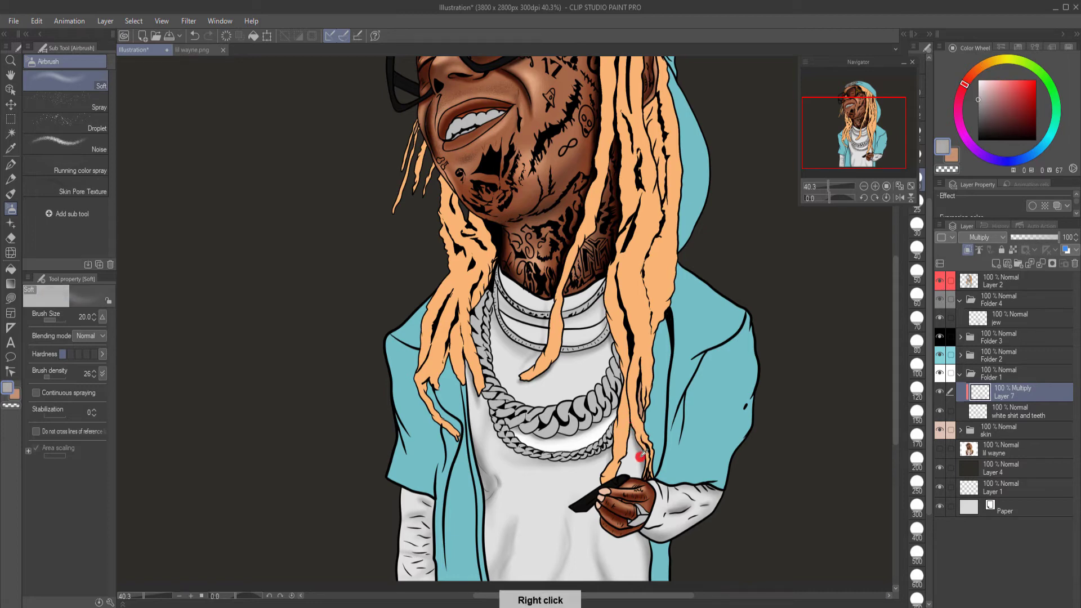
{"action": "left_click_drag", "start_coordinate": [980, 122], "coordinate": [961, 126]}
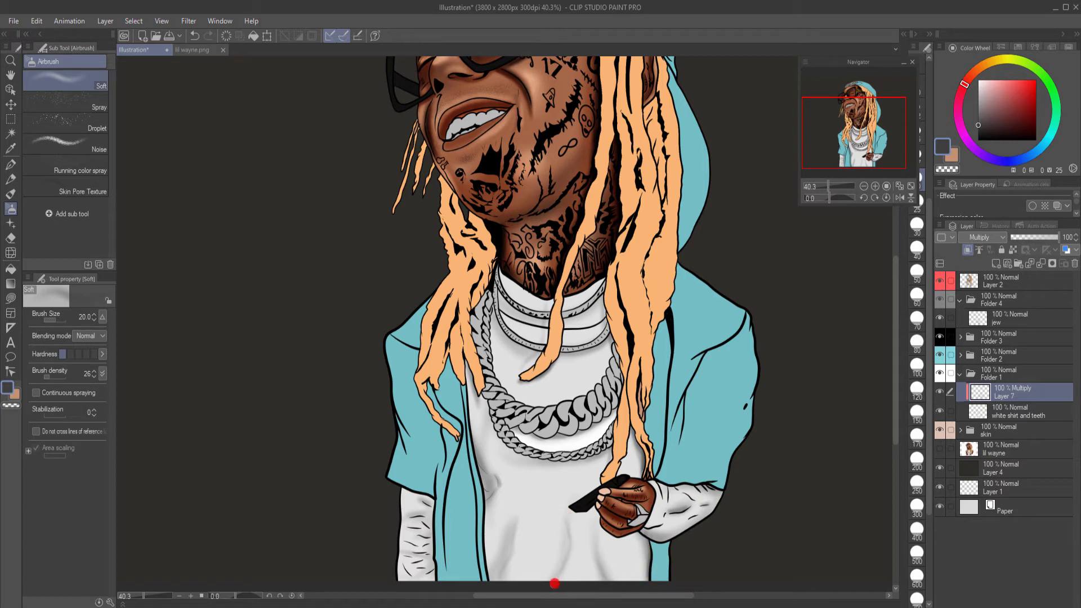
{"action": "key", "text": "ctrl+z"}
{"action": "left_click_drag", "start_coordinate": [414, 515], "coordinate": [429, 505]}
{"action": "left_click_drag", "start_coordinate": [408, 541], "coordinate": [423, 539]}
{"action": "mouse_move", "coordinate": [405, 557]}
{"action": "left_mouse_down"}
{"action": "mouse_move", "coordinate": [426, 554]}
{"action": "mouse_move", "coordinate": [419, 581]}
{"action": "left_mouse_up"}
{"action": "key", "text": "]"}
{"action": "key", "text": "]"}
{"action": "key", "text": "]"}
{"action": "key", "text": "]"}
{"action": "key", "text": "]"}
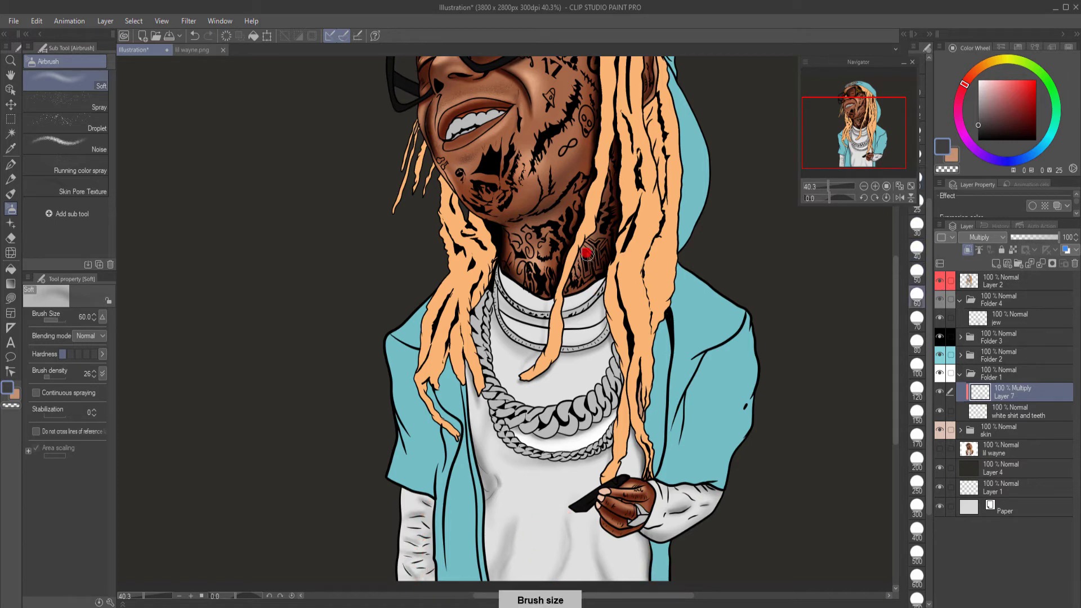
{"action": "key", "text": "["}
{"action": "key", "text": "["}
{"action": "key", "text": "["}
{"action": "key", "text": "["}
{"action": "key", "text": "["}
{"action": "key", "text": "["}
{"action": "key", "text": "["}
{"action": "scroll", "coordinate": [622, 426], "scroll_direction": "down", "scroll_amount": 2}
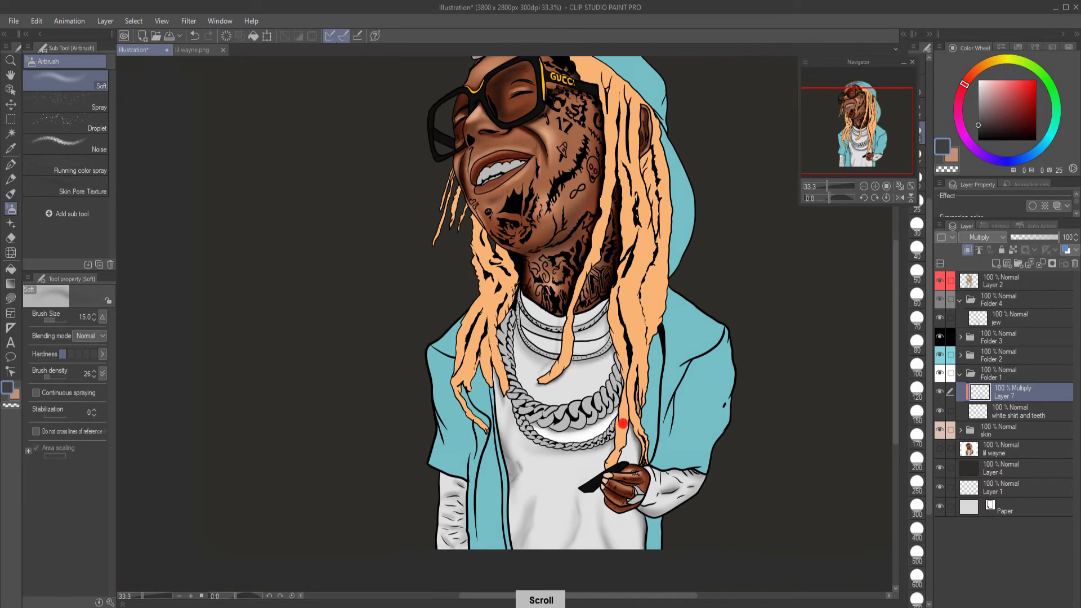
{"action": "left_click_drag", "start_coordinate": [607, 431], "coordinate": [596, 458]}
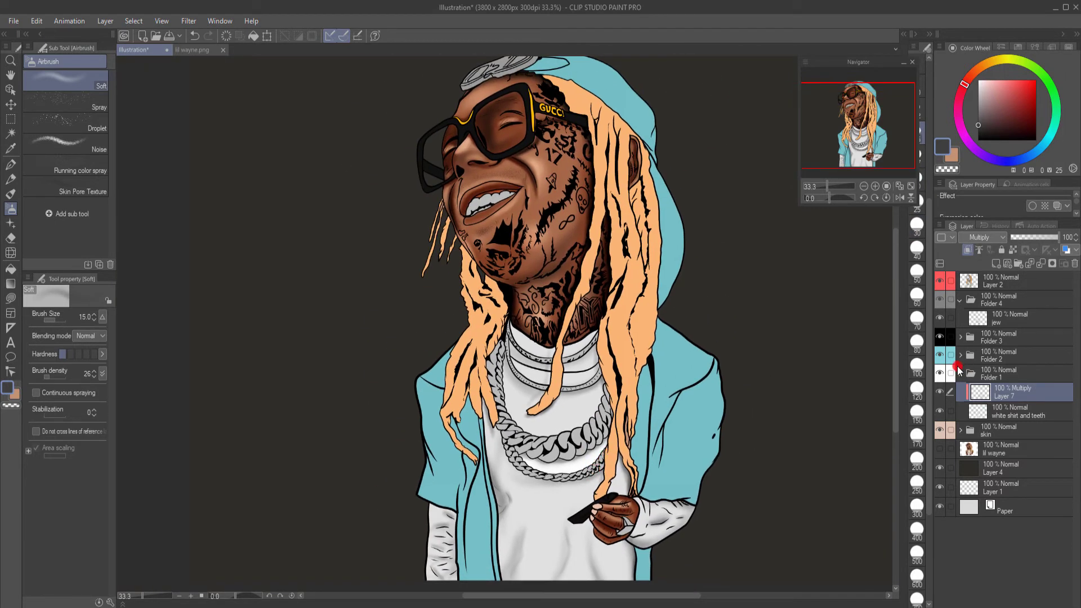
Step: Collapse Folder 1, expand Folder 2, and add a clipped Multiply layer above its hat, shirt, glasses and logo layer
{"action": "left_click", "coordinate": [961, 373]}
{"action": "left_click", "coordinate": [960, 354]}
{"action": "left_click", "coordinate": [939, 374]}
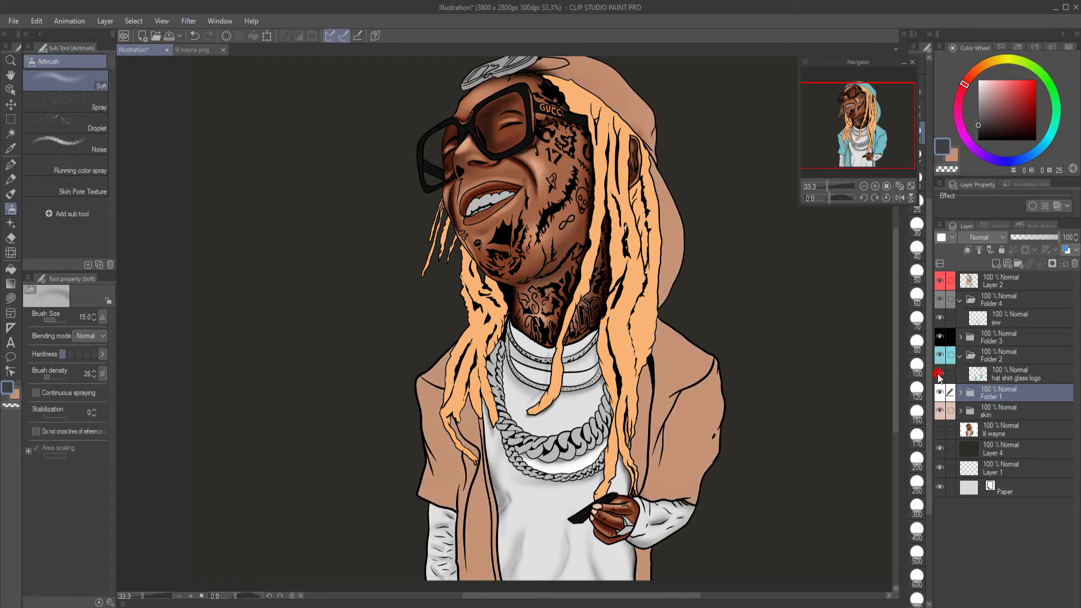
{"action": "left_click", "coordinate": [940, 374]}
{"action": "left_click", "coordinate": [996, 376]}
{"action": "left_click", "coordinate": [996, 263]}
{"action": "left_click", "coordinate": [1002, 237]}
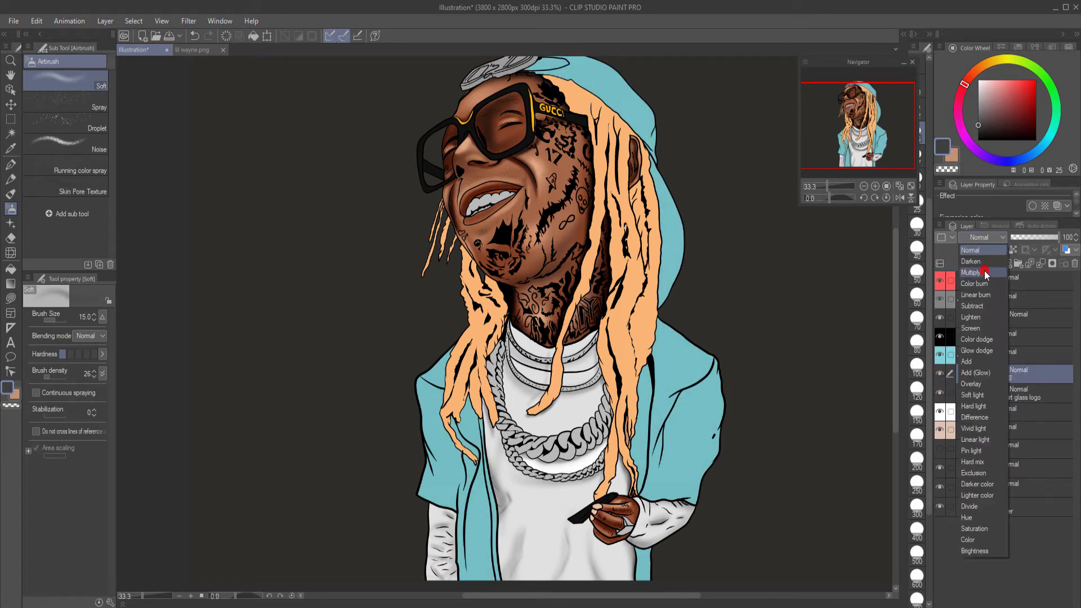
{"action": "left_click", "coordinate": [985, 273]}
Step: Sample the jacket's teal, set the Soft airbrush to 40, and shade the jacket's folds, front edges and shoulder beneath the hair
{"action": "right_click", "coordinate": [685, 423]}
{"action": "right_click", "coordinate": [459, 499]}
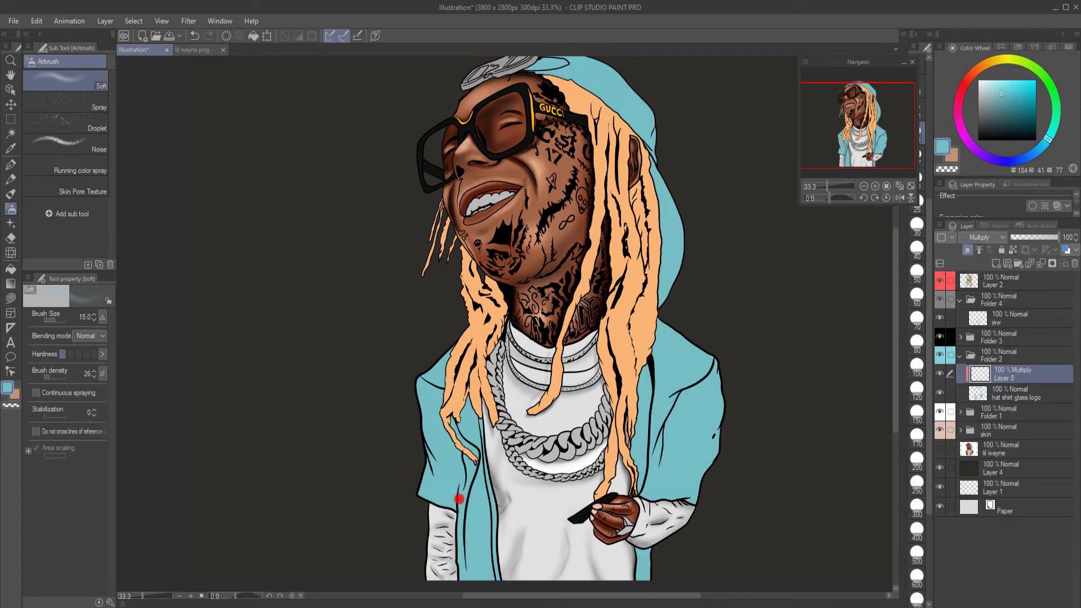
{"action": "key", "text": "bracketright"}
{"action": "key", "text": "bracketright"}
{"action": "key", "text": "bracketright"}
{"action": "key", "text": "bracketright"}
{"action": "key", "text": "bracketright"}
{"action": "key", "text": "bracketright"}
{"action": "key", "text": "bracketright"}
{"action": "key", "text": "bracketright"}
{"action": "key", "text": "bracketright"}
{"action": "key", "text": "bracketright"}
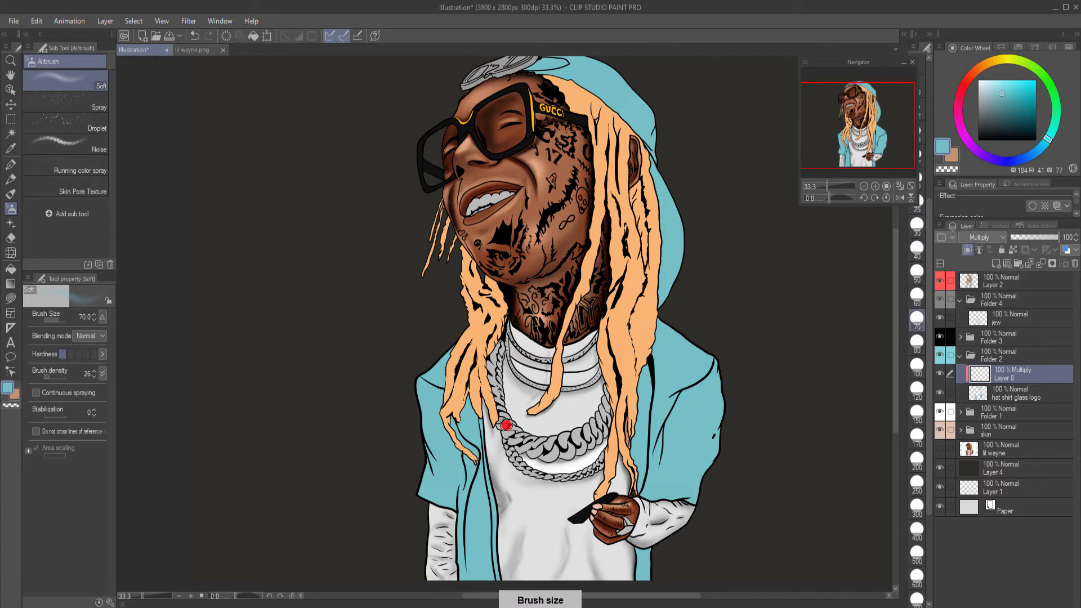
{"action": "key", "text": "bracketleft"}
{"action": "key", "text": "bracketleft"}
{"action": "mouse_move", "coordinate": [454, 412]}
{"action": "left_mouse_down"}
{"action": "mouse_move", "coordinate": [456, 507]}
{"action": "mouse_move", "coordinate": [451, 443]}
{"action": "mouse_move", "coordinate": [472, 507]}
{"action": "mouse_move", "coordinate": [475, 465]}
{"action": "mouse_move", "coordinate": [468, 595]}
{"action": "left_mouse_up"}
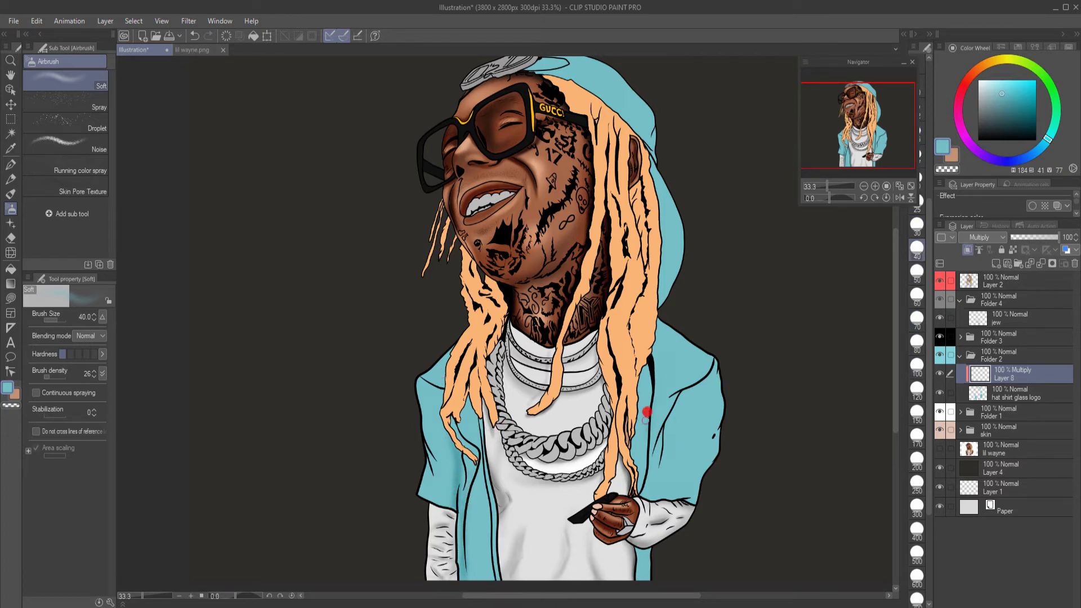
{"action": "mouse_move", "coordinate": [649, 376]}
{"action": "left_mouse_down"}
{"action": "mouse_move", "coordinate": [645, 479]}
{"action": "mouse_move", "coordinate": [671, 497]}
{"action": "mouse_move", "coordinate": [653, 490]}
{"action": "mouse_move", "coordinate": [653, 439]}
{"action": "mouse_move", "coordinate": [690, 388]}
{"action": "mouse_move", "coordinate": [658, 447]}
{"action": "left_mouse_up"}
{"action": "mouse_move", "coordinate": [434, 385]}
{"action": "left_mouse_down"}
{"action": "mouse_move", "coordinate": [450, 400]}
{"action": "mouse_move", "coordinate": [426, 455]}
{"action": "mouse_move", "coordinate": [446, 485]}
{"action": "mouse_move", "coordinate": [464, 572]}
{"action": "mouse_move", "coordinate": [449, 376]}
{"action": "mouse_move", "coordinate": [456, 343]}
{"action": "left_mouse_up"}
{"action": "mouse_move", "coordinate": [474, 410]}
{"action": "left_mouse_down"}
{"action": "mouse_move", "coordinate": [461, 361]}
{"action": "mouse_move", "coordinate": [480, 413]}
{"action": "mouse_move", "coordinate": [456, 425]}
{"action": "left_mouse_up"}
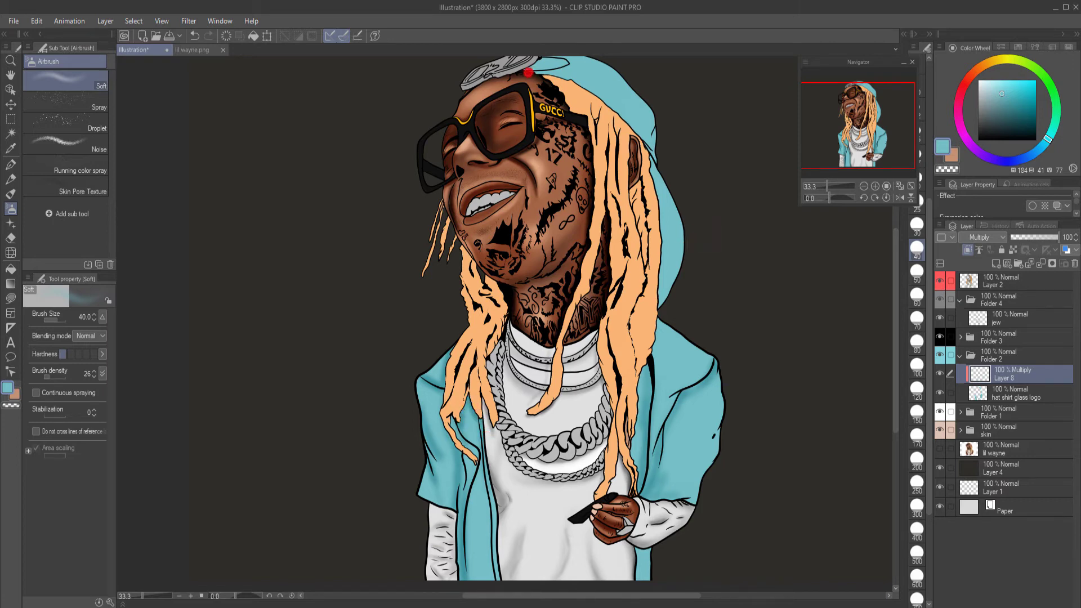
Step: Shade the hat's brim, then enlarge the airbrush to 70, sample darker teals, and deepen the shadow down the hood behind the hair
{"action": "left_click_drag", "start_coordinate": [528, 73], "coordinate": [563, 69]}
{"action": "mouse_move", "coordinate": [650, 105]}
{"action": "left_mouse_down"}
{"action": "mouse_move", "coordinate": [657, 135]}
{"action": "mouse_move", "coordinate": [645, 179]}
{"action": "mouse_move", "coordinate": [656, 185]}
{"action": "mouse_move", "coordinate": [658, 173]}
{"action": "mouse_move", "coordinate": [660, 186]}
{"action": "mouse_move", "coordinate": [649, 162]}
{"action": "mouse_move", "coordinate": [670, 268]}
{"action": "mouse_move", "coordinate": [650, 167]}
{"action": "mouse_move", "coordinate": [678, 228]}
{"action": "mouse_move", "coordinate": [670, 286]}
{"action": "mouse_move", "coordinate": [661, 178]}
{"action": "mouse_move", "coordinate": [677, 236]}
{"action": "mouse_move", "coordinate": [661, 222]}
{"action": "mouse_move", "coordinate": [670, 232]}
{"action": "mouse_move", "coordinate": [659, 174]}
{"action": "mouse_move", "coordinate": [671, 197]}
{"action": "mouse_move", "coordinate": [661, 213]}
{"action": "mouse_move", "coordinate": [654, 173]}
{"action": "mouse_move", "coordinate": [678, 216]}
{"action": "mouse_move", "coordinate": [654, 307]}
{"action": "mouse_move", "coordinate": [675, 271]}
{"action": "mouse_move", "coordinate": [665, 199]}
{"action": "left_mouse_up"}
{"action": "key", "text": "bracketright"}
{"action": "key", "text": "bracketright"}
{"action": "key", "text": "bracketright"}
{"action": "left_click", "coordinate": [661, 221], "text": "alt"}
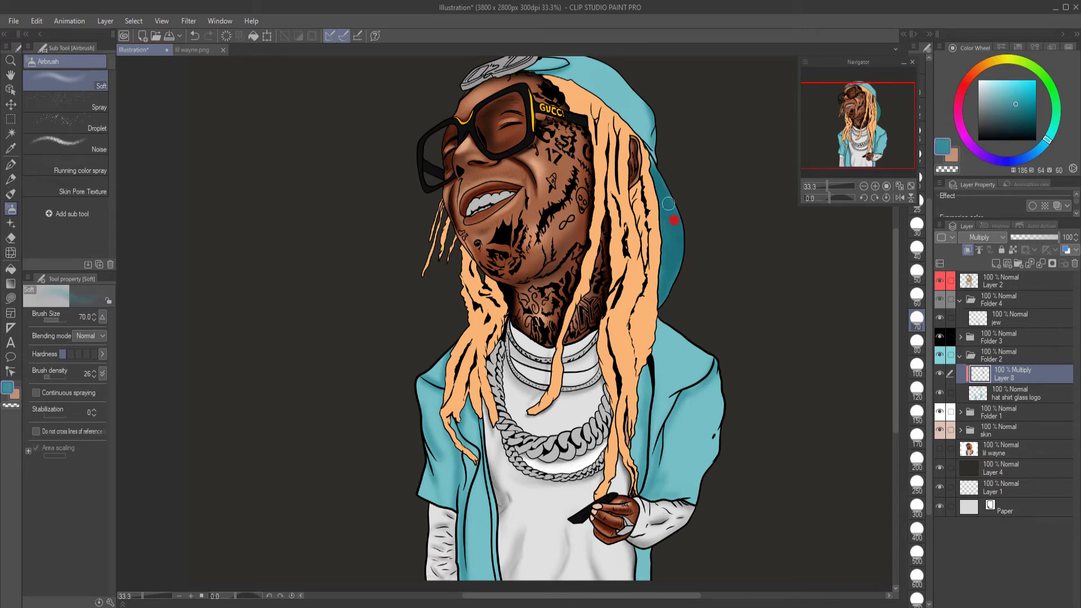
{"action": "left_click", "coordinate": [657, 191], "text": "alt"}
{"action": "right_click", "coordinate": [673, 213]}
{"action": "mouse_move", "coordinate": [674, 215]}
{"action": "left_mouse_down"}
{"action": "mouse_move", "coordinate": [665, 187]}
{"action": "mouse_move", "coordinate": [646, 163]}
{"action": "mouse_move", "coordinate": [676, 207]}
{"action": "mouse_move", "coordinate": [682, 272]}
{"action": "mouse_move", "coordinate": [656, 310]}
{"action": "mouse_move", "coordinate": [662, 199]}
{"action": "mouse_move", "coordinate": [678, 282]}
{"action": "mouse_move", "coordinate": [658, 337]}
{"action": "left_mouse_up"}
Step: Reduce the airbrush to 30 and darken the jacket's sleeve folds, shoulders and front edges, undoing one stroke near the hem
{"action": "key", "text": "["}
{"action": "key", "text": "["}
{"action": "key", "text": "["}
{"action": "key", "text": "["}
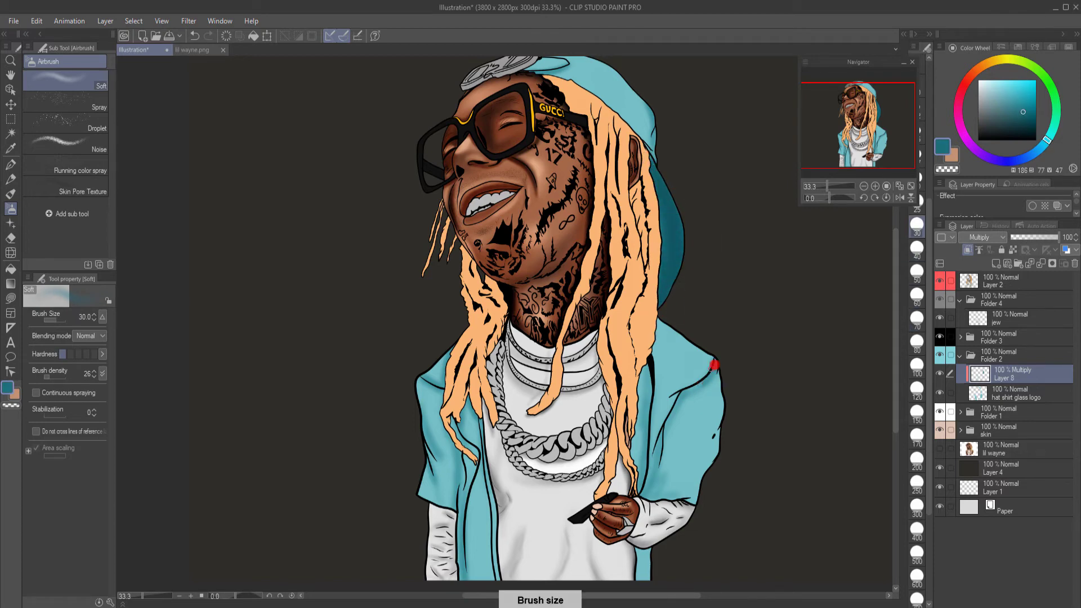
{"action": "mouse_move", "coordinate": [714, 366]}
{"action": "left_mouse_down"}
{"action": "mouse_move", "coordinate": [667, 417]}
{"action": "mouse_move", "coordinate": [643, 494]}
{"action": "left_mouse_up"}
{"action": "mouse_move", "coordinate": [456, 443]}
{"action": "left_mouse_down"}
{"action": "mouse_move", "coordinate": [447, 477]}
{"action": "mouse_move", "coordinate": [444, 455]}
{"action": "mouse_move", "coordinate": [475, 510]}
{"action": "mouse_move", "coordinate": [478, 548]}
{"action": "mouse_move", "coordinate": [480, 468]}
{"action": "left_mouse_up"}
{"action": "left_click_drag", "start_coordinate": [448, 362], "coordinate": [442, 405]}
{"action": "left_click_drag", "start_coordinate": [642, 377], "coordinate": [641, 463]}
{"action": "left_click_drag", "start_coordinate": [646, 556], "coordinate": [645, 587]}
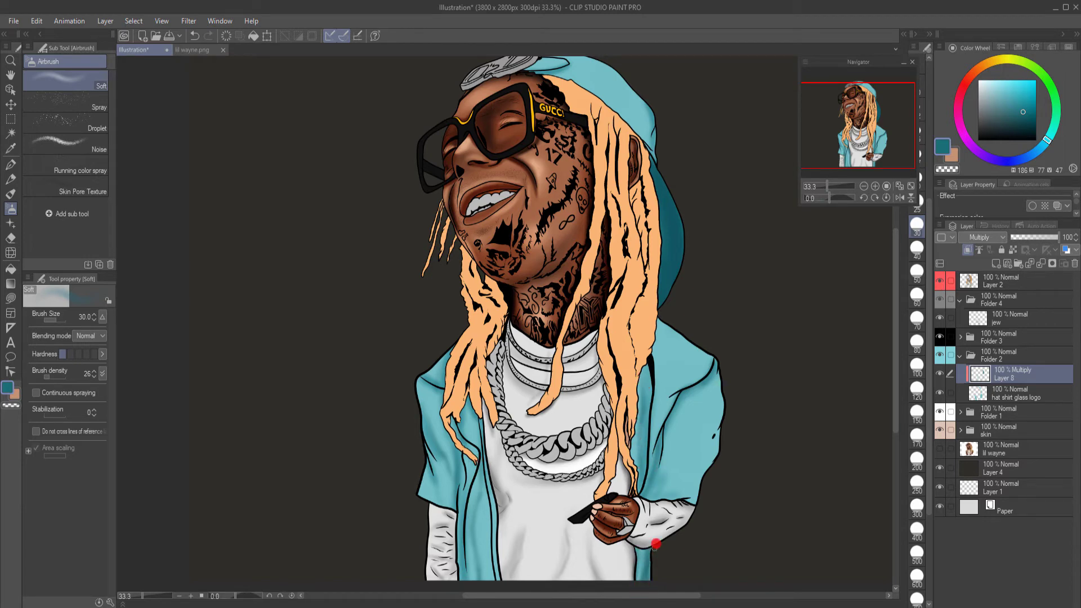
{"action": "key", "text": "ctrl+z"}
{"action": "left_click_drag", "start_coordinate": [472, 541], "coordinate": [482, 583]}
{"action": "mouse_move", "coordinate": [695, 352]}
{"action": "left_mouse_down"}
{"action": "mouse_move", "coordinate": [685, 335]}
{"action": "mouse_move", "coordinate": [658, 333]}
{"action": "mouse_move", "coordinate": [639, 397]}
{"action": "mouse_move", "coordinate": [637, 478]}
{"action": "left_mouse_up"}
Step: Sample a darker teal from the jacket and deepen the shadows beneath the hair, along the shoulders and in the sleeve creases
{"action": "right_click", "coordinate": [653, 371]}
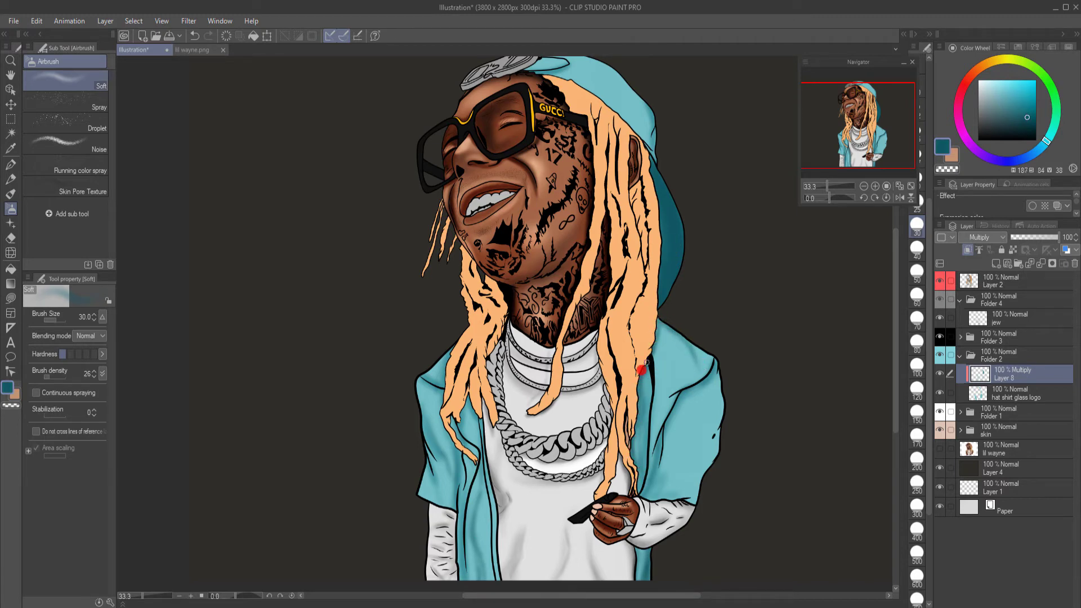
{"action": "left_click_drag", "start_coordinate": [640, 382], "coordinate": [635, 435]}
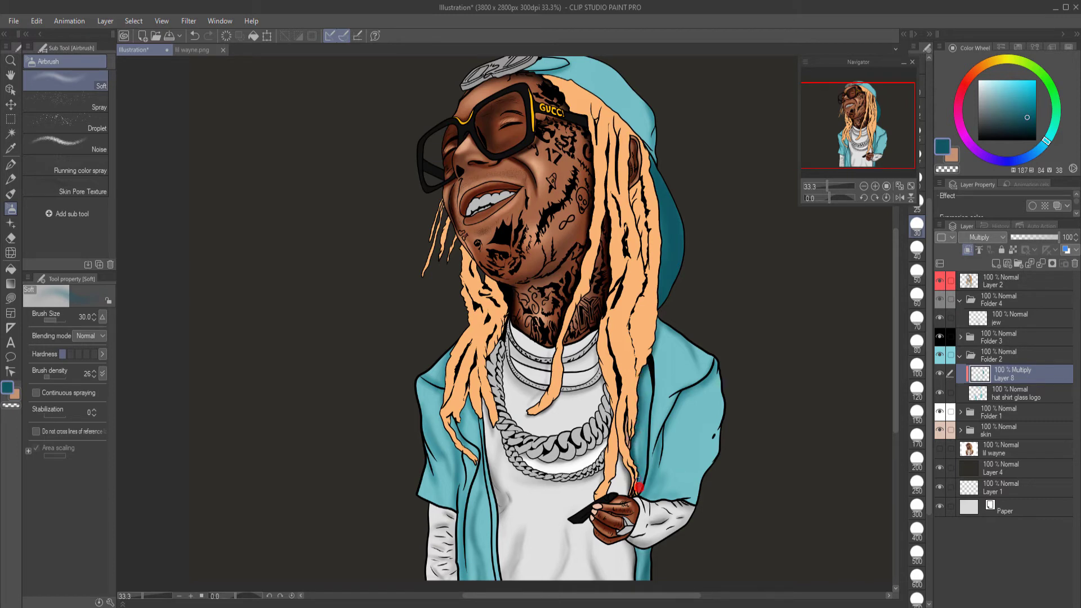
{"action": "mouse_move", "coordinate": [469, 398]}
{"action": "left_mouse_down"}
{"action": "mouse_move", "coordinate": [473, 414]}
{"action": "mouse_move", "coordinate": [454, 422]}
{"action": "mouse_move", "coordinate": [472, 453]}
{"action": "mouse_move", "coordinate": [483, 423]}
{"action": "left_mouse_up"}
{"action": "left_click_drag", "start_coordinate": [452, 355], "coordinate": [447, 367]}
{"action": "mouse_move", "coordinate": [466, 425]}
{"action": "left_mouse_down"}
{"action": "mouse_move", "coordinate": [456, 434]}
{"action": "mouse_move", "coordinate": [473, 455]}
{"action": "mouse_move", "coordinate": [449, 352]}
{"action": "left_mouse_up"}
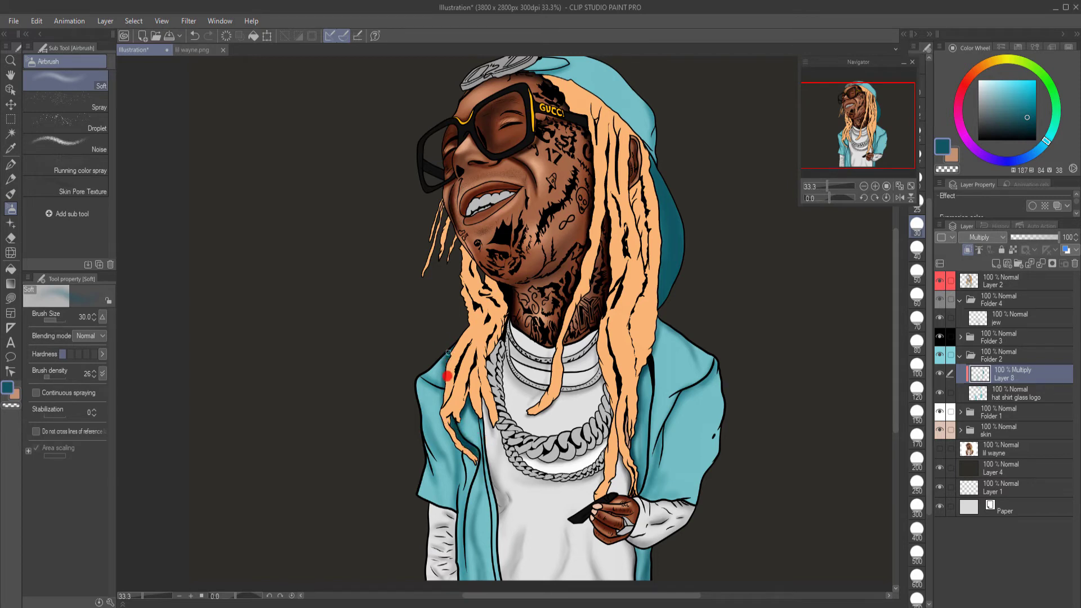
{"action": "left_click_drag", "start_coordinate": [654, 465], "coordinate": [656, 473]}
{"action": "left_click_drag", "start_coordinate": [661, 436], "coordinate": [660, 458]}
{"action": "mouse_move", "coordinate": [690, 350]}
{"action": "left_mouse_down"}
{"action": "mouse_move", "coordinate": [693, 373]}
{"action": "mouse_move", "coordinate": [676, 338]}
{"action": "mouse_move", "coordinate": [707, 393]}
{"action": "left_mouse_up"}
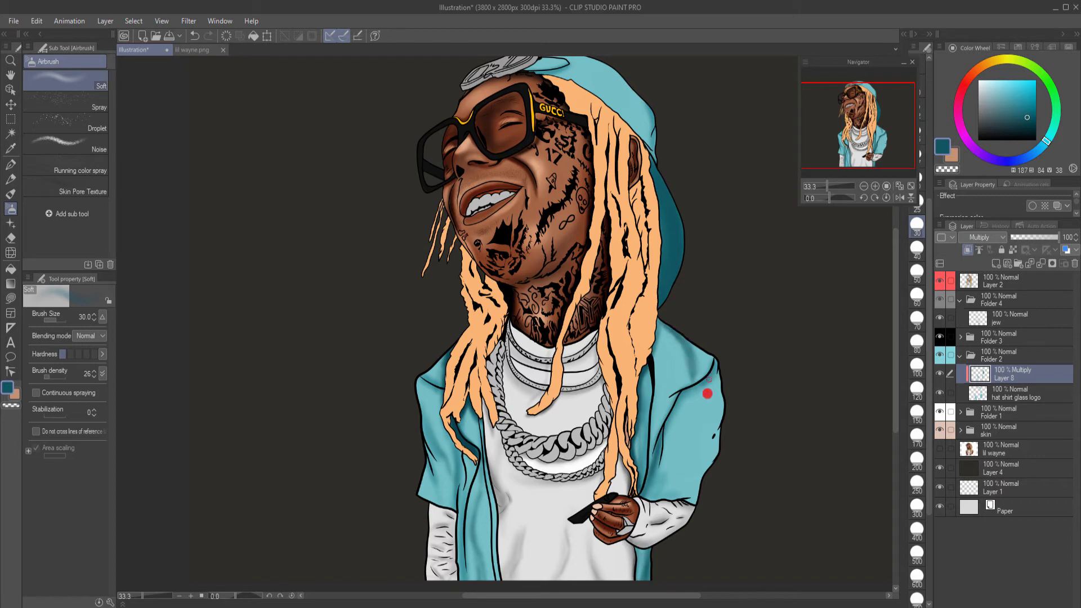
Step: Undo the last four actions and shade the jacket's shoulder and sleeve folds again, plus the creases of the teal hat
{"action": "key", "text": "ctrl+z"}
{"action": "key", "text": "ctrl+z"}
{"action": "key", "text": "ctrl+z"}
{"action": "key", "text": "ctrl+z"}
{"action": "mouse_move", "coordinate": [676, 330]}
{"action": "left_mouse_down"}
{"action": "mouse_move", "coordinate": [698, 371]}
{"action": "mouse_move", "coordinate": [699, 356]}
{"action": "mouse_move", "coordinate": [699, 381]}
{"action": "mouse_move", "coordinate": [664, 405]}
{"action": "mouse_move", "coordinate": [717, 370]}
{"action": "left_mouse_up"}
{"action": "mouse_move", "coordinate": [724, 421]}
{"action": "left_mouse_down"}
{"action": "mouse_move", "coordinate": [691, 448]}
{"action": "mouse_move", "coordinate": [705, 449]}
{"action": "mouse_move", "coordinate": [685, 462]}
{"action": "mouse_move", "coordinate": [718, 444]}
{"action": "left_mouse_up"}
{"action": "left_click_drag", "start_coordinate": [431, 468], "coordinate": [442, 500]}
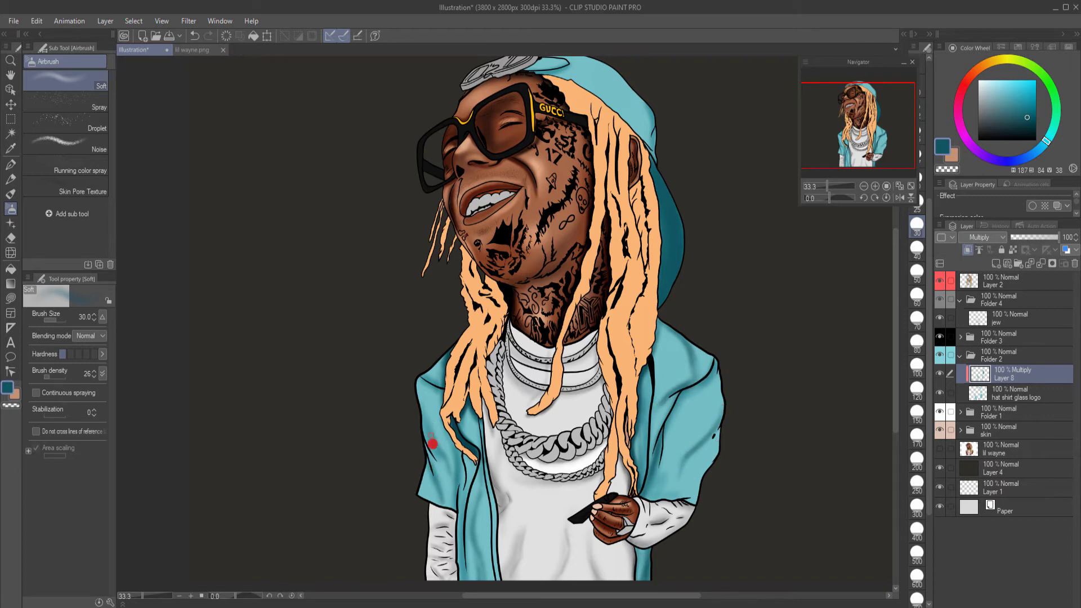
{"action": "left_click_drag", "start_coordinate": [433, 444], "coordinate": [454, 486]}
{"action": "mouse_move", "coordinate": [714, 455]}
{"action": "left_mouse_down"}
{"action": "mouse_move", "coordinate": [692, 495]}
{"action": "mouse_move", "coordinate": [658, 499]}
{"action": "mouse_move", "coordinate": [722, 467]}
{"action": "left_mouse_up"}
{"action": "mouse_move", "coordinate": [580, 69]}
{"action": "left_mouse_down"}
{"action": "mouse_move", "coordinate": [626, 79]}
{"action": "mouse_move", "coordinate": [641, 119]}
{"action": "mouse_move", "coordinate": [625, 82]}
{"action": "mouse_move", "coordinate": [580, 104]}
{"action": "mouse_move", "coordinate": [619, 84]}
{"action": "left_mouse_up"}
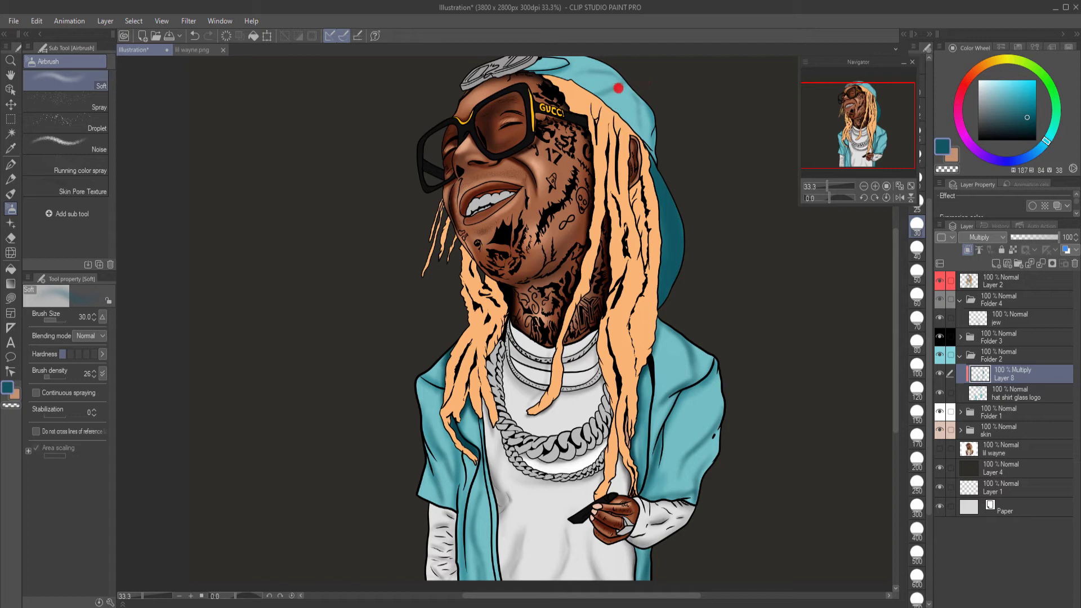
{"action": "left_click_drag", "start_coordinate": [640, 129], "coordinate": [633, 169]}
Step: Add a clipped layer above the teal clothing's Multiply shading and set its blending mode to Screen
{"action": "left_click", "coordinate": [994, 265]}
{"action": "left_click", "coordinate": [983, 237]}
{"action": "left_click", "coordinate": [989, 295]}
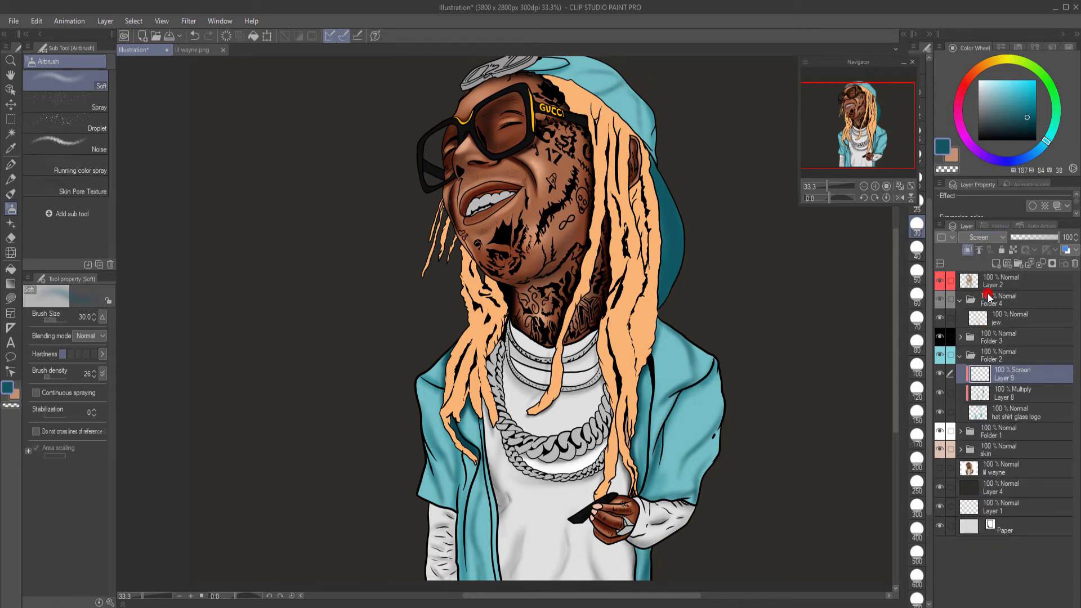
Step: Sample the jacket's teal, reduce the airbrush to 17, and highlight the raised folds of the jacket and hat
{"action": "right_click", "coordinate": [692, 411]}
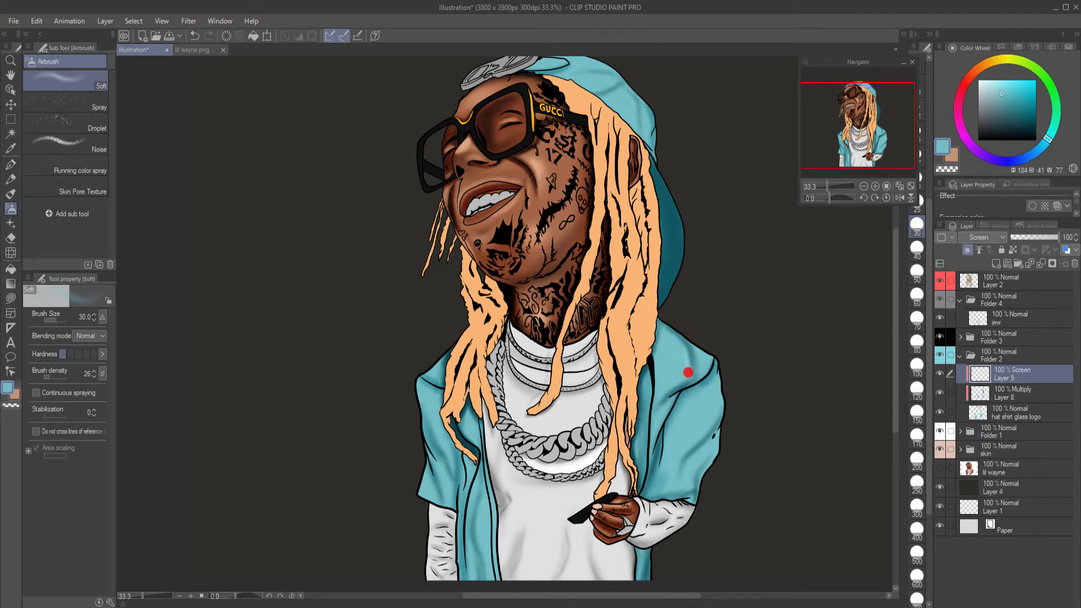
{"action": "key", "text": "bracketleft"}
{"action": "key", "text": "bracketleft"}
{"action": "key", "text": "bracketleft"}
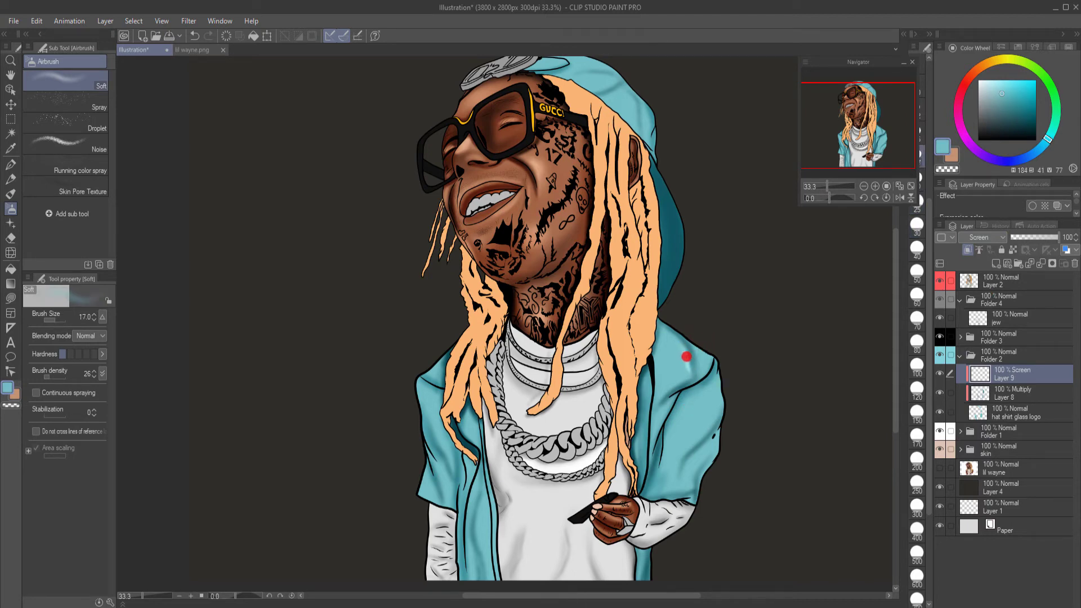
{"action": "left_click_drag", "start_coordinate": [685, 349], "coordinate": [691, 372]}
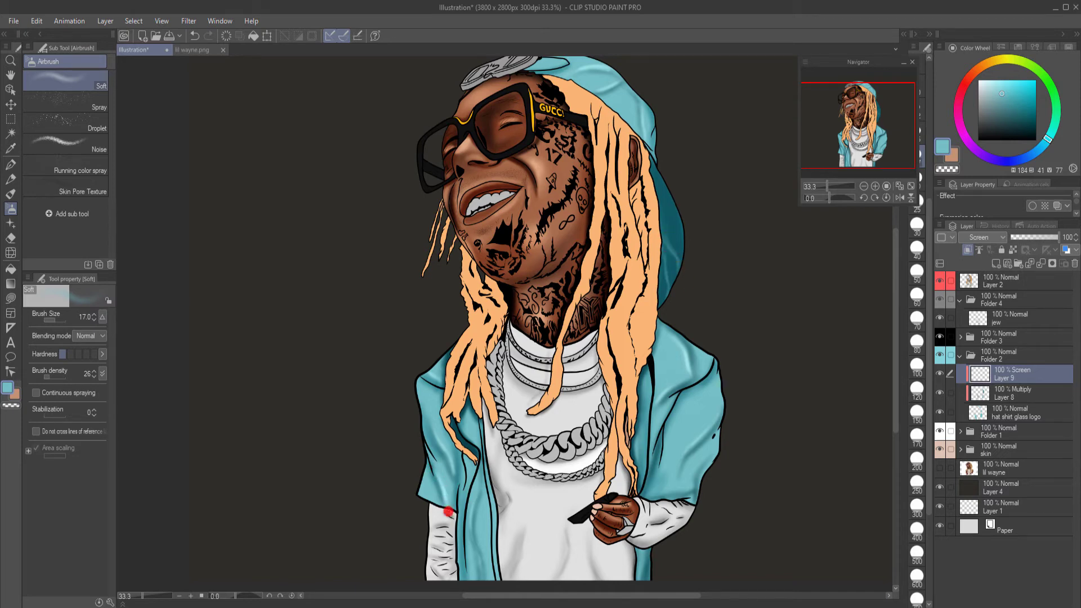
{"action": "right_click", "coordinate": [678, 477]}
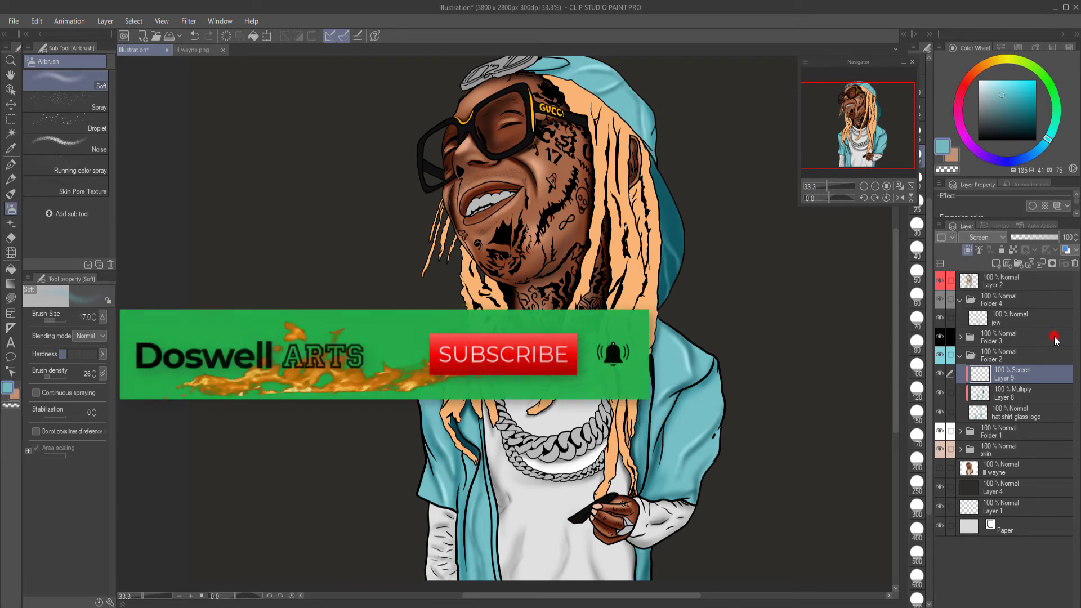
Step: Close Folder 2, open Folder 3, and add a clipped Multiply layer above the glass hat logo layer
{"action": "left_click", "coordinate": [960, 355]}
{"action": "left_click", "coordinate": [960, 337]}
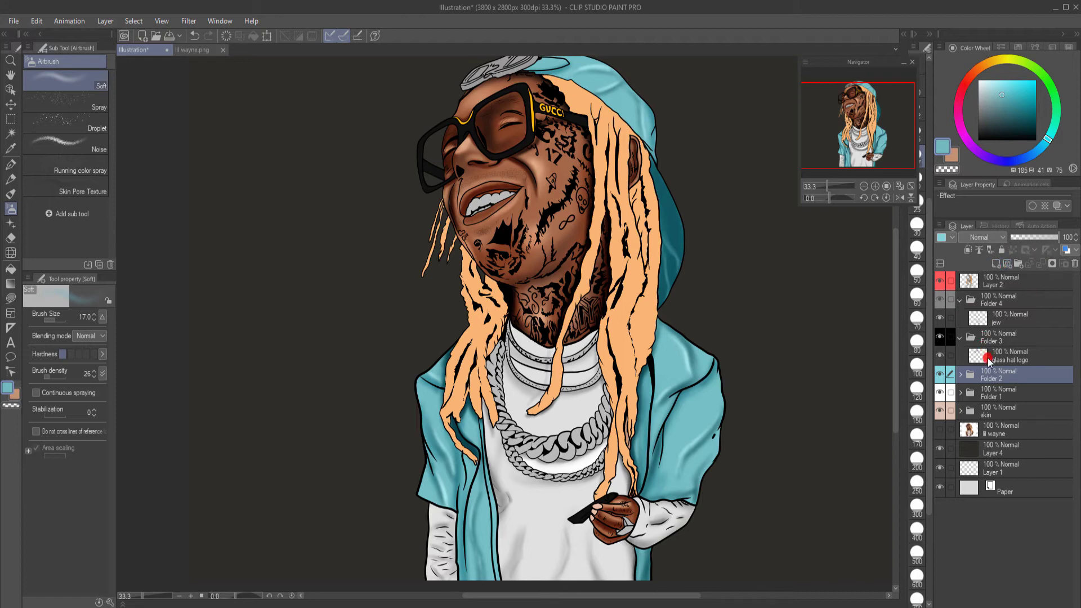
{"action": "left_click", "coordinate": [955, 359]}
{"action": "left_click", "coordinate": [996, 265]}
{"action": "left_click", "coordinate": [968, 249]}
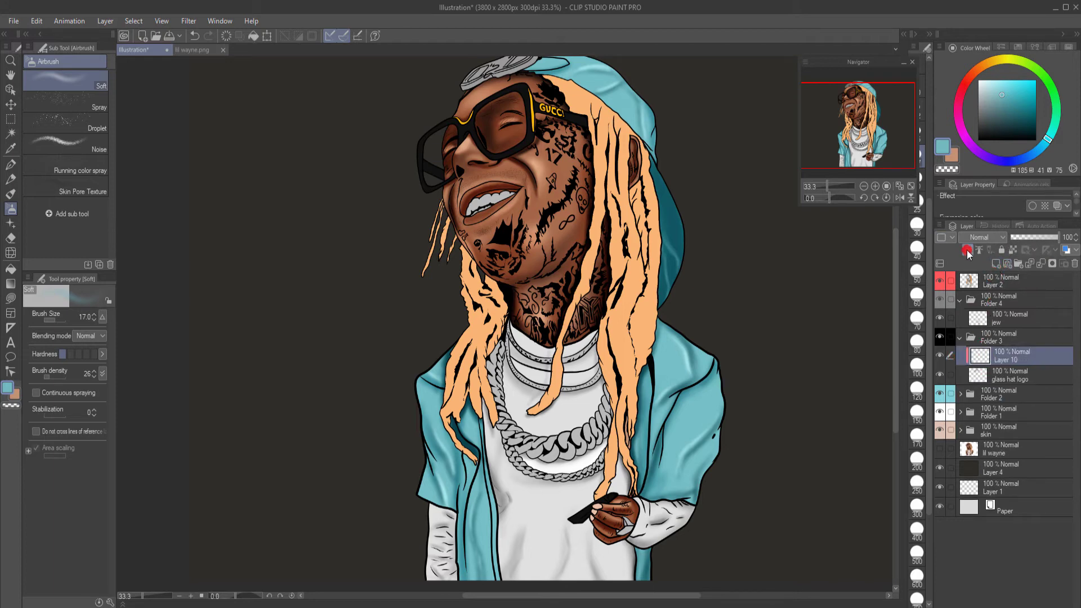
{"action": "left_click", "coordinate": [983, 237]}
{"action": "left_click", "coordinate": [993, 270]}
Step: Sample the hat logo's gray, enlarge the airbrush to 50, and shade across the logo
{"action": "left_click_drag", "start_coordinate": [595, 305], "coordinate": [592, 381]}
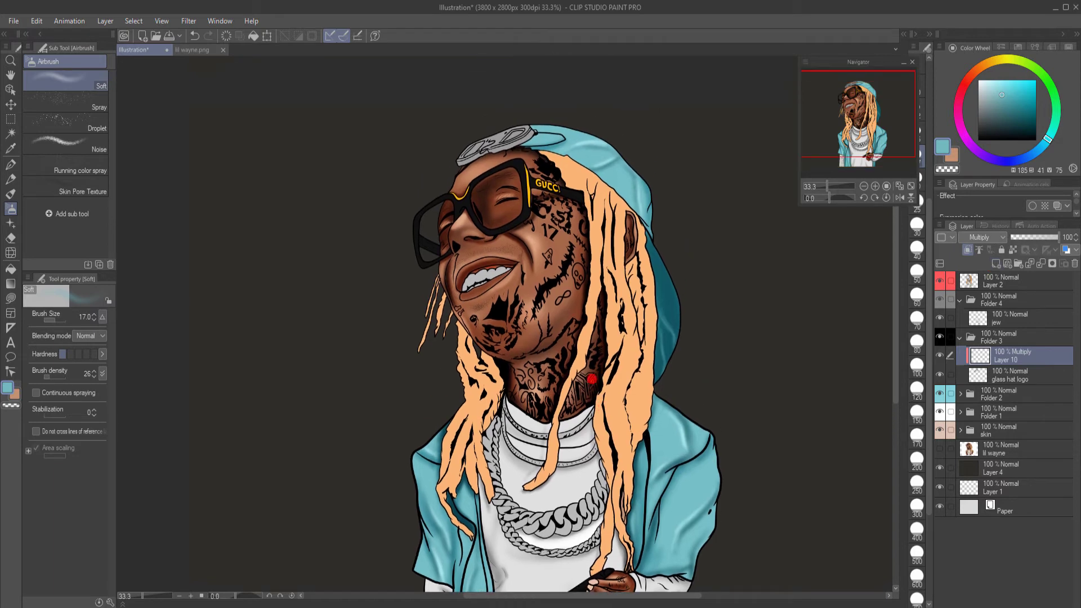
{"action": "left_click", "coordinate": [518, 134], "text": "alt"}
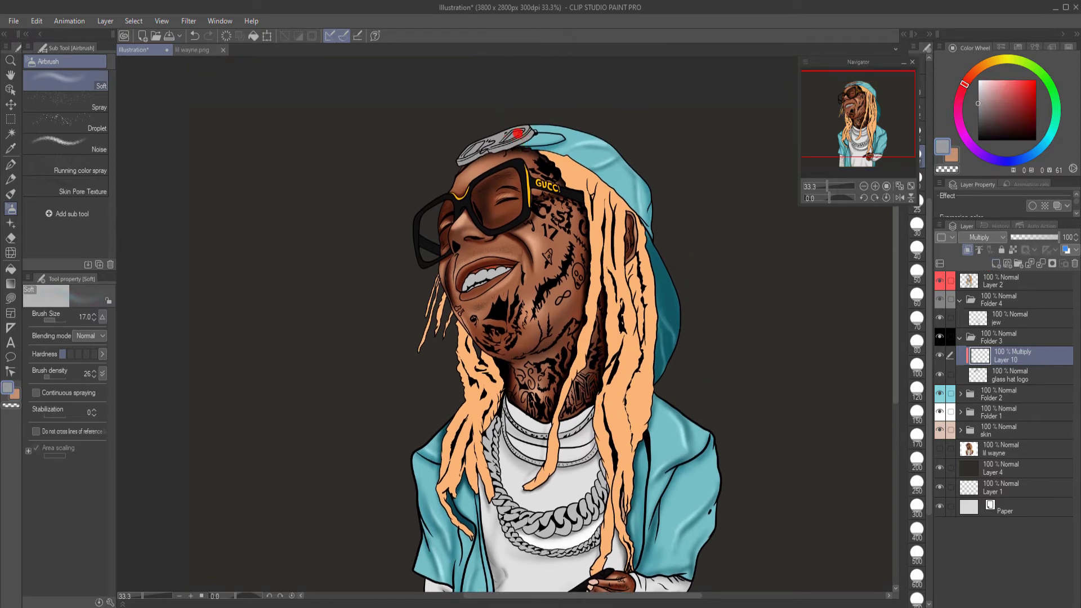
{"action": "key", "text": "bracketright"}
{"action": "key", "text": "bracketright"}
{"action": "key", "text": "bracketright"}
{"action": "key", "text": "bracketright"}
{"action": "key", "text": "bracketright"}
{"action": "mouse_move", "coordinate": [532, 135]}
{"action": "left_mouse_down"}
{"action": "mouse_move", "coordinate": [465, 160]}
{"action": "mouse_move", "coordinate": [511, 147]}
{"action": "mouse_move", "coordinate": [524, 137]}
{"action": "mouse_move", "coordinate": [504, 129]}
{"action": "mouse_move", "coordinate": [527, 124]}
{"action": "mouse_move", "coordinate": [468, 144]}
{"action": "mouse_move", "coordinate": [517, 124]}
{"action": "mouse_move", "coordinate": [532, 133]}
{"action": "mouse_move", "coordinate": [485, 135]}
{"action": "mouse_move", "coordinate": [485, 160]}
{"action": "left_mouse_up"}
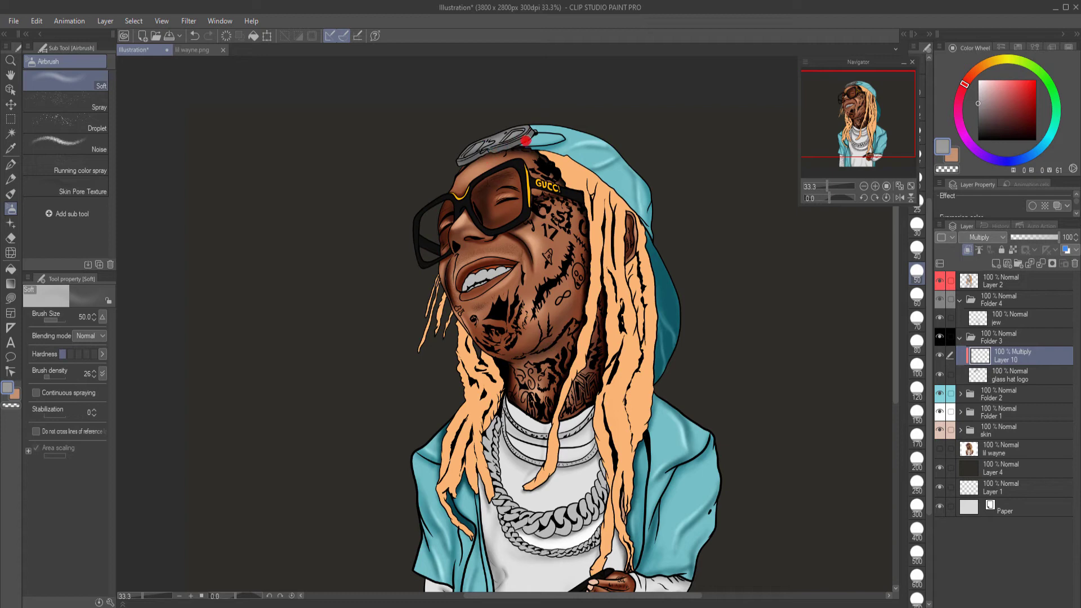
Step: Sample black and deepen the hat logo's shadows, varying the airbrush size, undoing one stroke and returning to size 50
{"action": "right_click", "coordinate": [485, 152]}
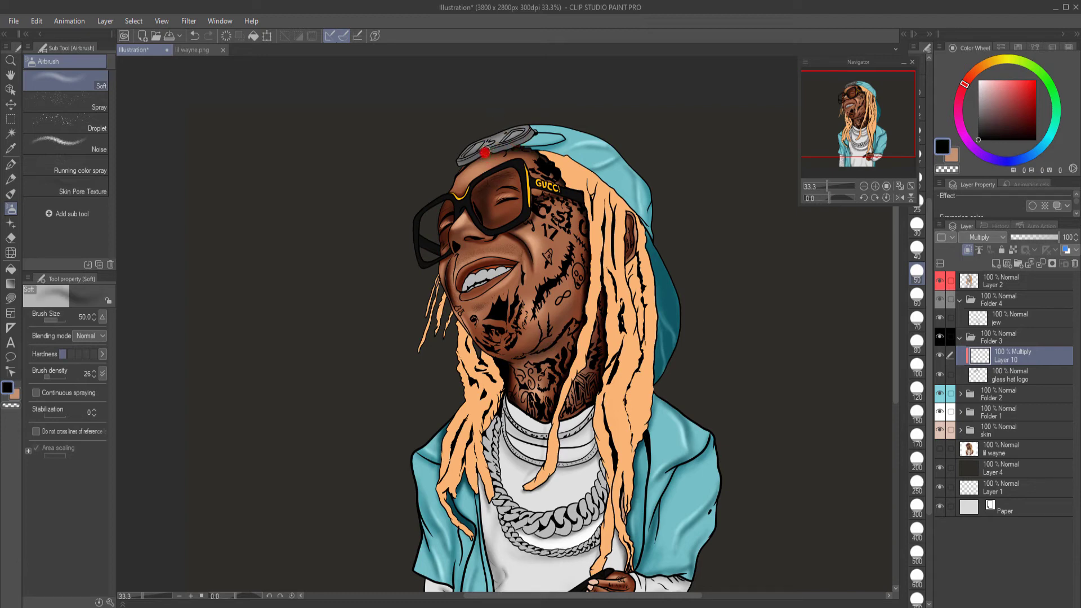
{"action": "left_click_drag", "start_coordinate": [485, 152], "coordinate": [522, 141]}
{"action": "mouse_move", "coordinate": [532, 128]}
{"action": "left_mouse_down"}
{"action": "mouse_move", "coordinate": [475, 139]}
{"action": "mouse_move", "coordinate": [456, 161]}
{"action": "mouse_move", "coordinate": [471, 145]}
{"action": "mouse_move", "coordinate": [542, 128]}
{"action": "mouse_move", "coordinate": [513, 134]}
{"action": "left_mouse_up"}
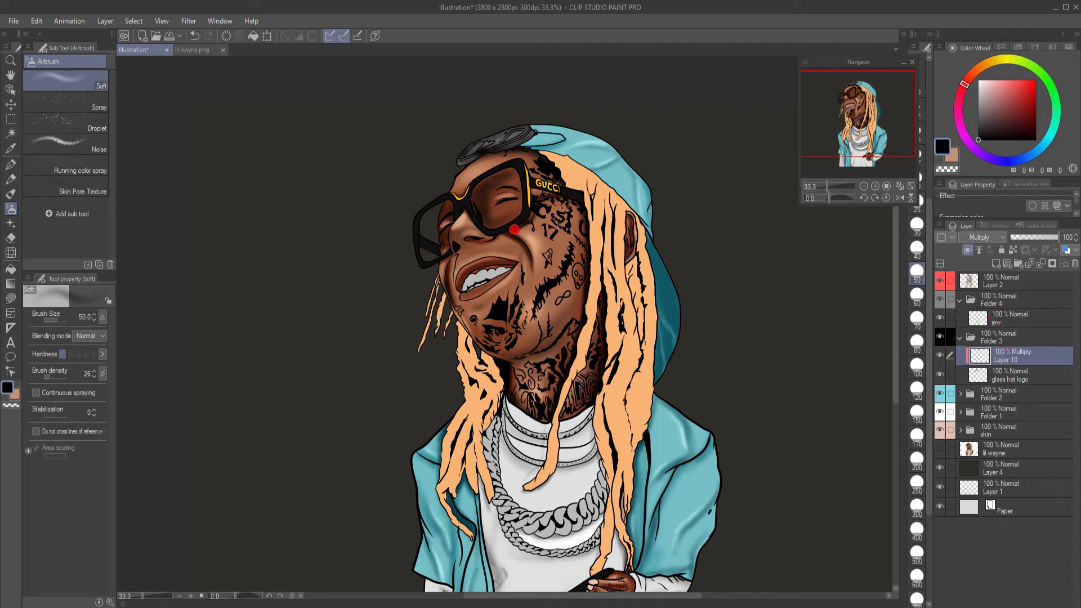
{"action": "key", "text": "["}
{"action": "key", "text": "["}
{"action": "key", "text": "["}
{"action": "key", "text": "["}
{"action": "key", "text": "ctrl+z"}
{"action": "key", "text": "bracketright"}
{"action": "key", "text": "bracketright"}
{"action": "key", "text": "bracketright"}
{"action": "key", "text": "bracketright"}
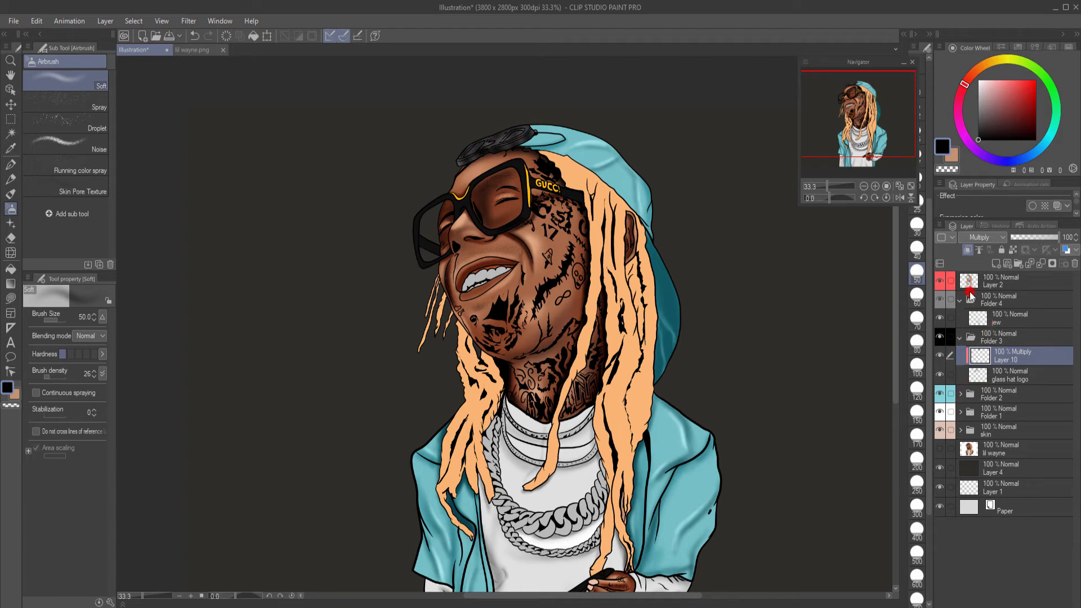
Step: Add a clipped layer above the hat logo's Multiply shading and set its blending mode to Screen
{"action": "left_click", "coordinate": [997, 264]}
{"action": "left_click", "coordinate": [980, 237]}
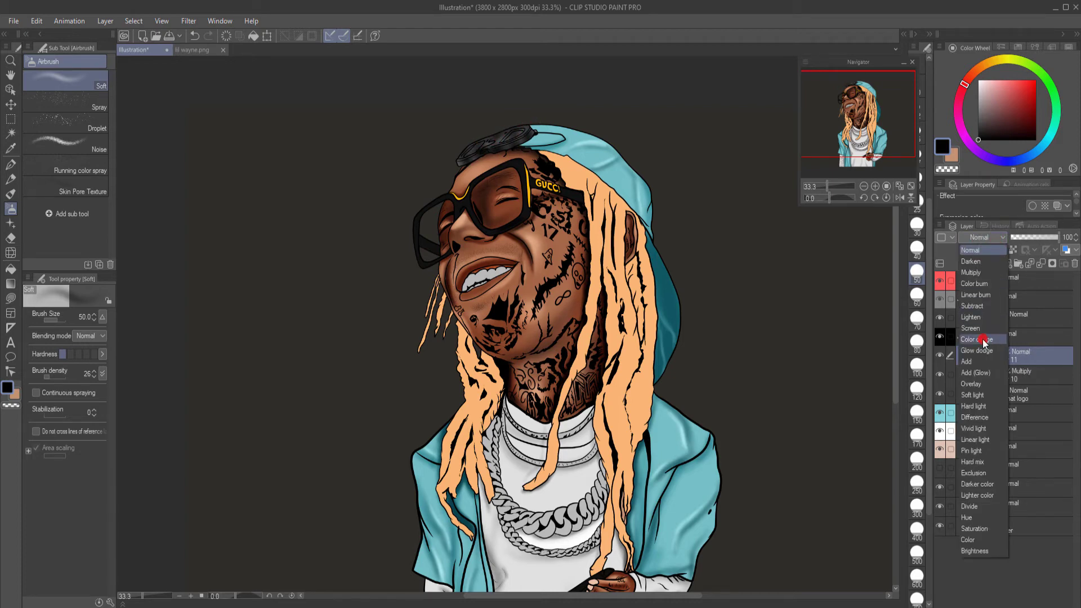
{"action": "left_click", "coordinate": [980, 330]}
Step: Highlight the hat logo with a mid gray at size 50, followed by a lighter gray with the airbrush reduced to 17 and 10
{"action": "right_click", "coordinate": [515, 135]}
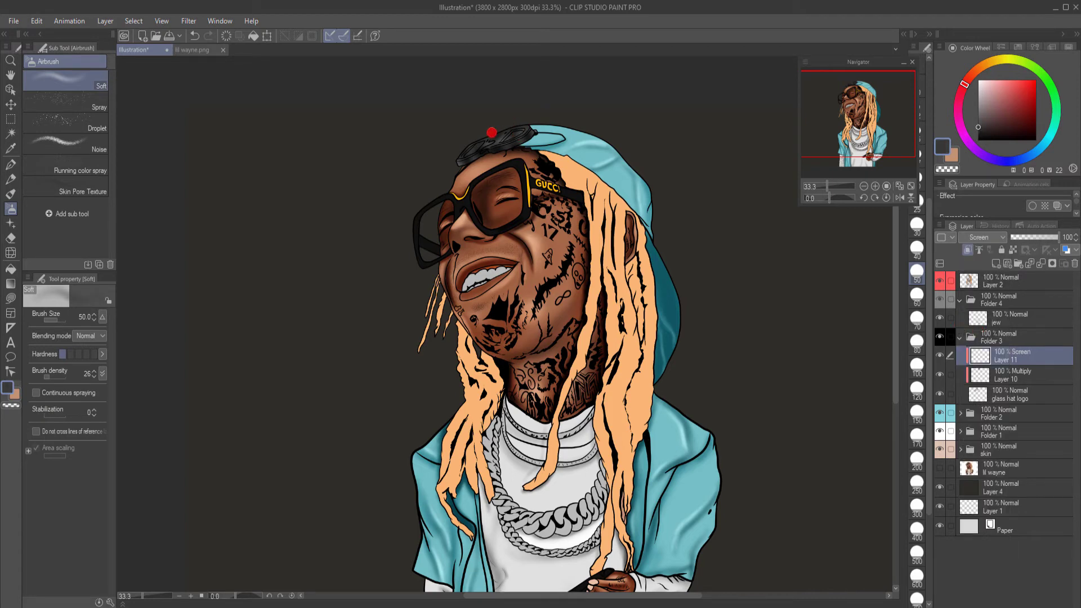
{"action": "left_click_drag", "start_coordinate": [981, 108], "coordinate": [957, 103]}
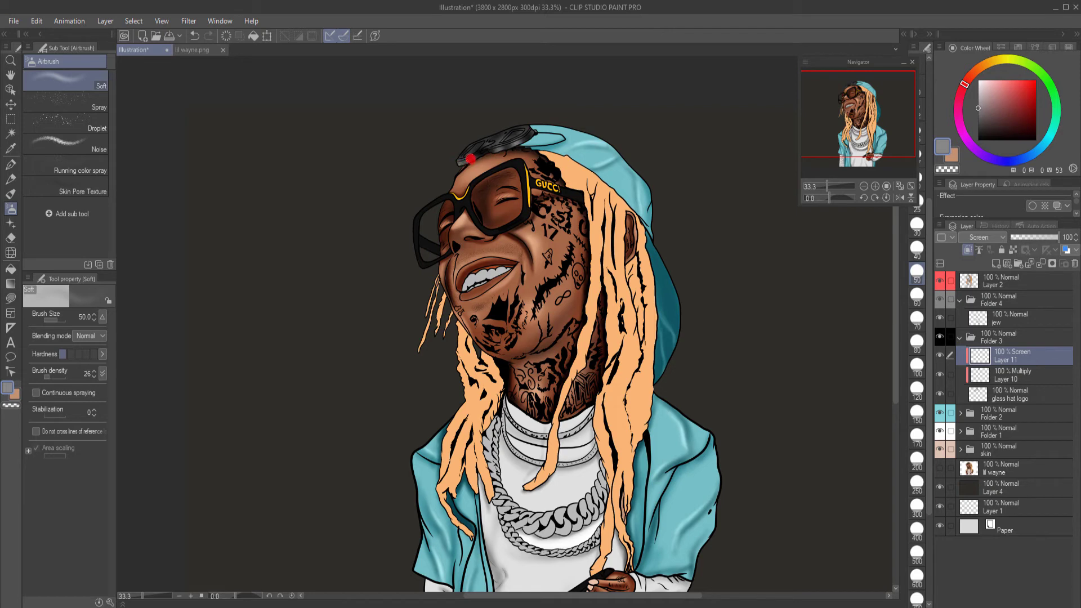
{"action": "key", "text": "bracketleft"}
{"action": "key", "text": "bracketleft"}
{"action": "key", "text": "bracketleft"}
{"action": "key", "text": "bracketleft"}
{"action": "key", "text": "bracketleft"}
{"action": "left_click", "coordinate": [516, 144], "text": "alt"}
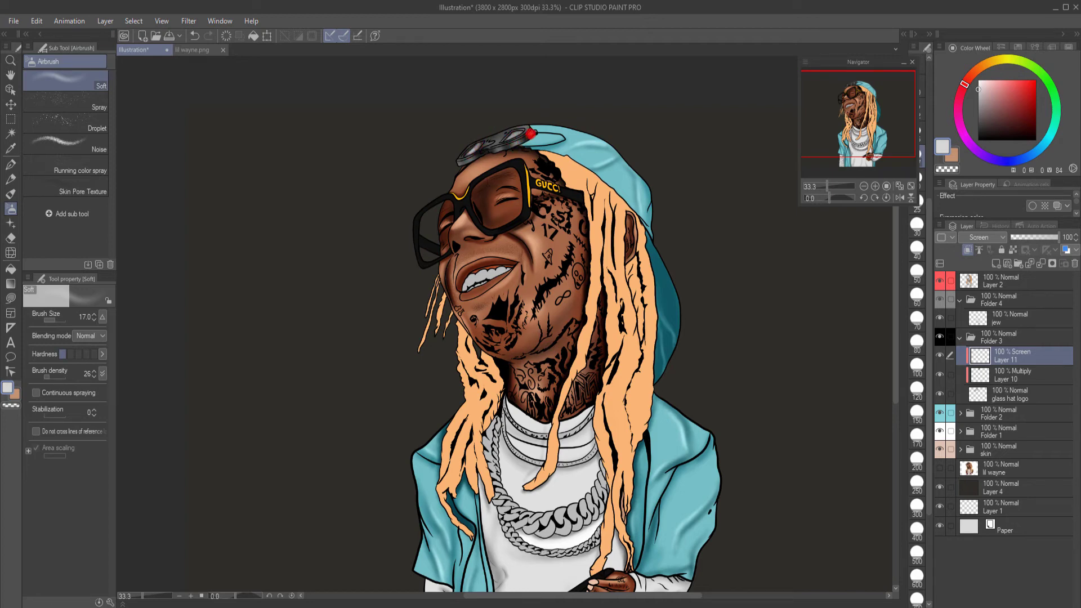
{"action": "key", "text": "bracketleft"}
{"action": "key", "text": "bracketleft"}
{"action": "key", "text": "bracketleft"}
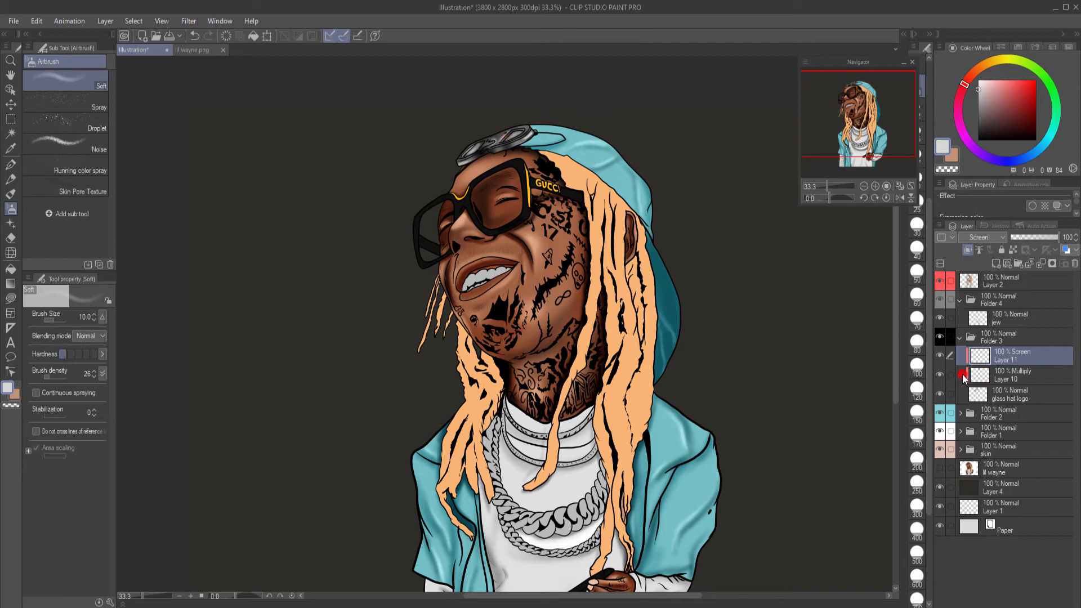
Step: Set the airbrush to 12 and paint light gray highlights along the black sunglasses frame
{"action": "key", "text": "bracketright"}
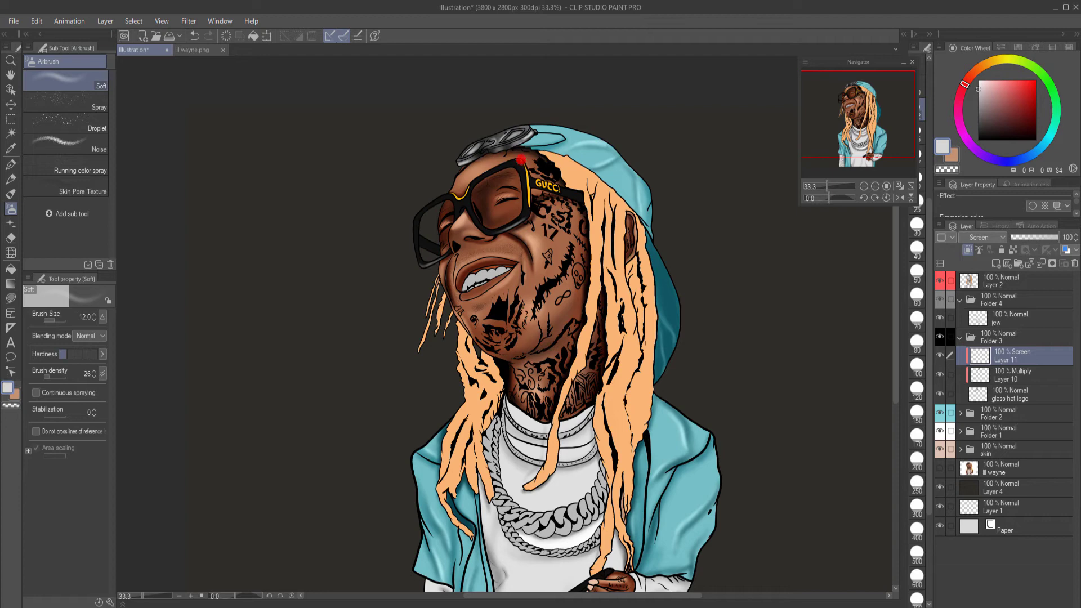
{"action": "left_click_drag", "start_coordinate": [522, 162], "coordinate": [528, 197]}
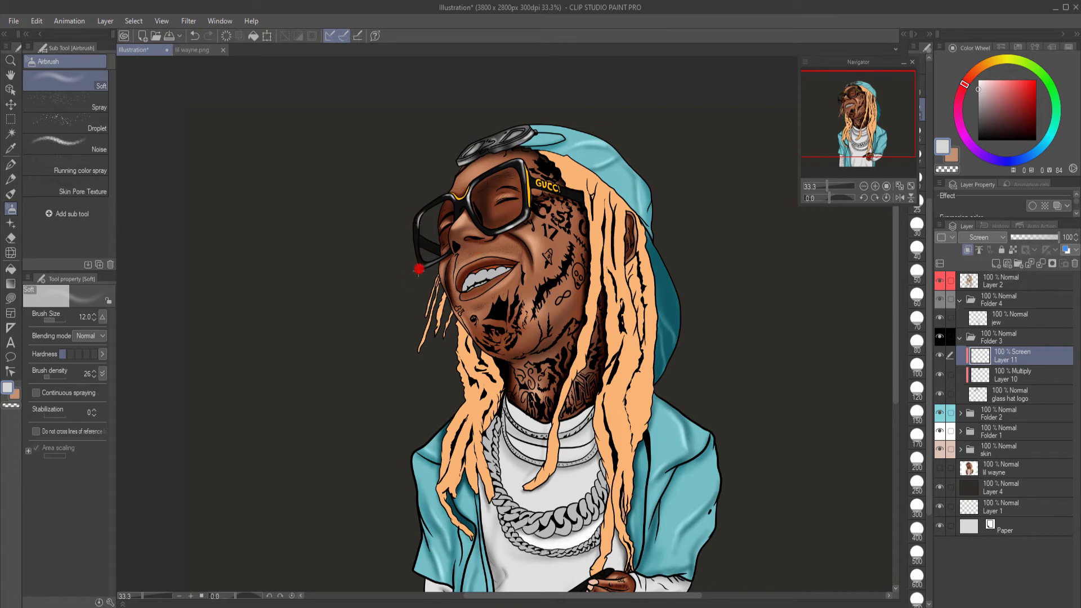
{"action": "right_click", "coordinate": [424, 238]}
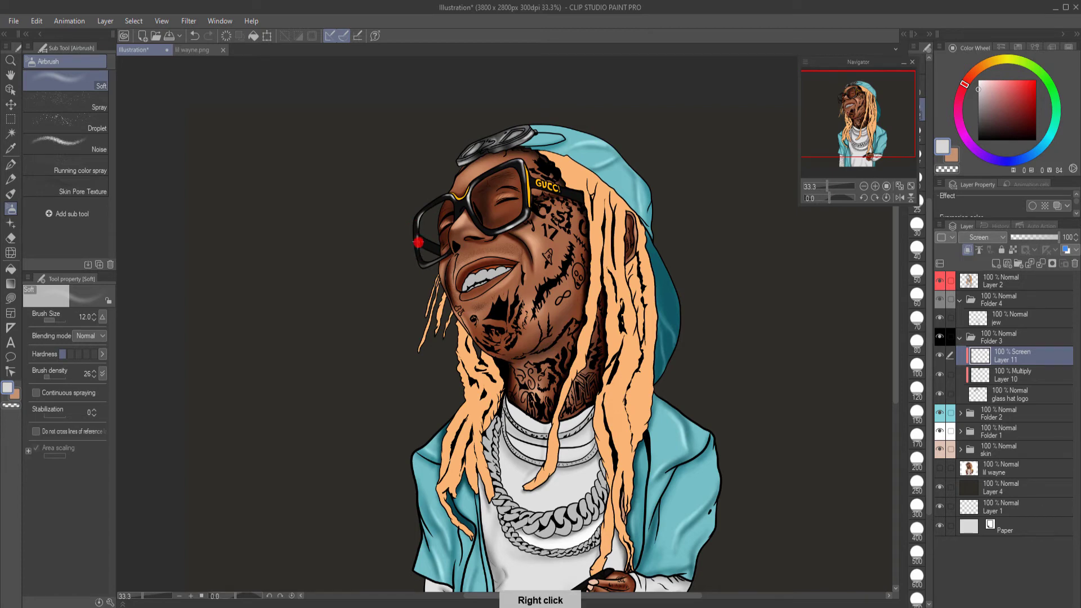
{"action": "right_click", "coordinate": [465, 231]}
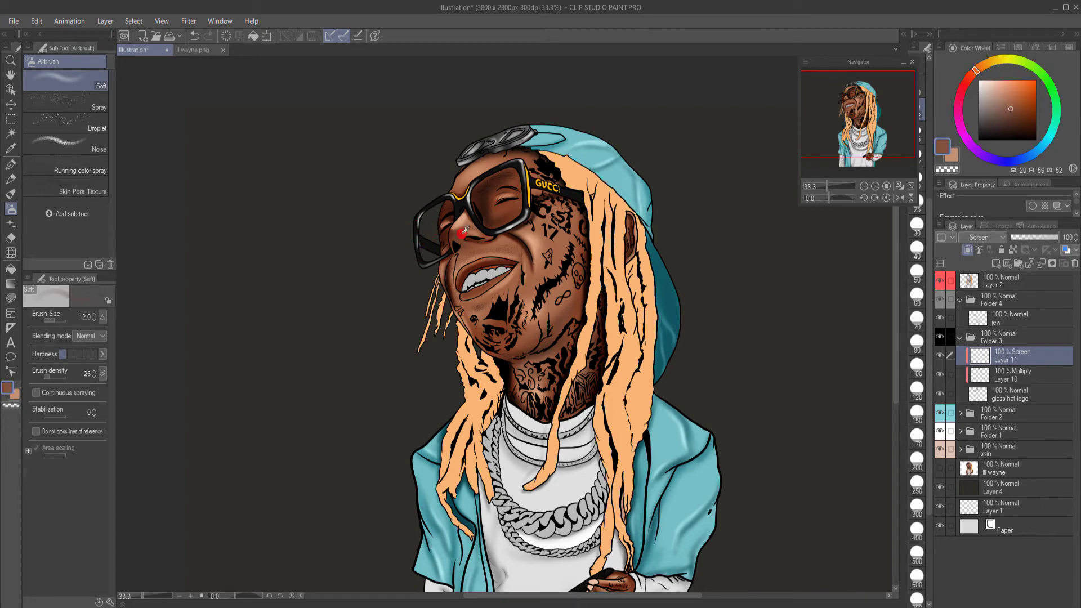
{"action": "key", "text": "c"}
{"action": "right_click", "coordinate": [710, 339]}
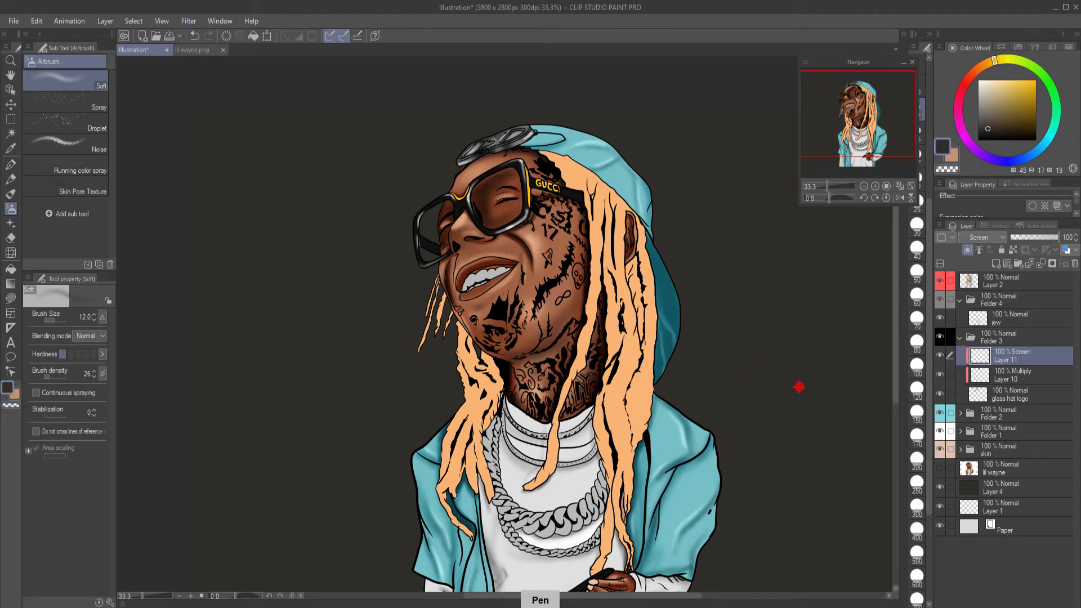
Step: Close Folder 3 and add a new layer at the top of the stack, above Layer 2
{"action": "left_click", "coordinate": [961, 337]}
{"action": "left_click", "coordinate": [1006, 282]}
{"action": "left_click", "coordinate": [996, 263]}
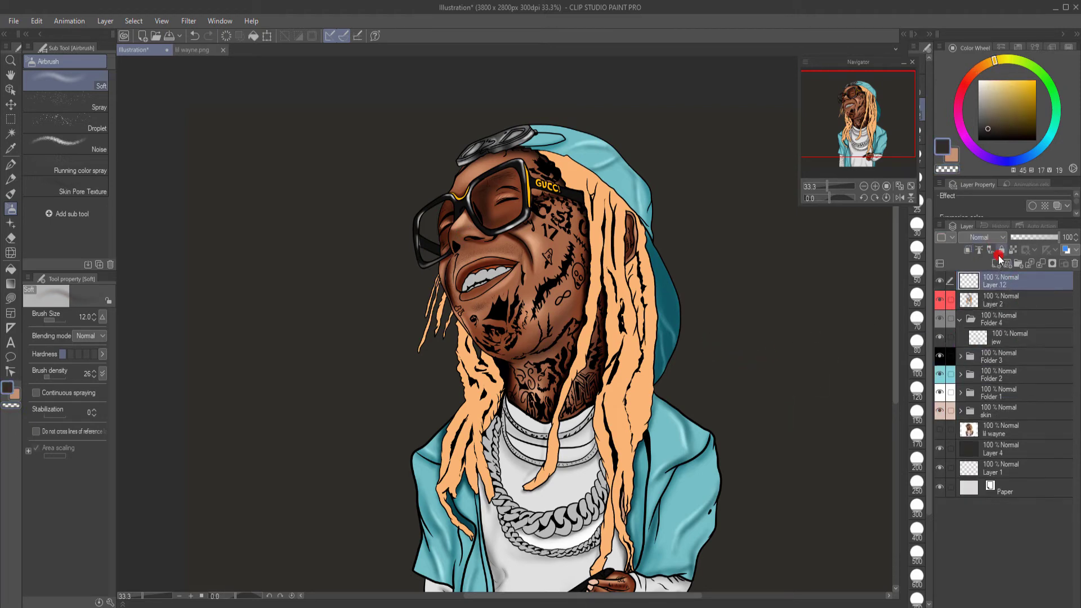
Step: Use Lasso fill in dark purple to fill both sunglasses lenses, undoing one patch and filling the gaps along the lens edges
{"action": "left_click", "coordinate": [10, 298]}
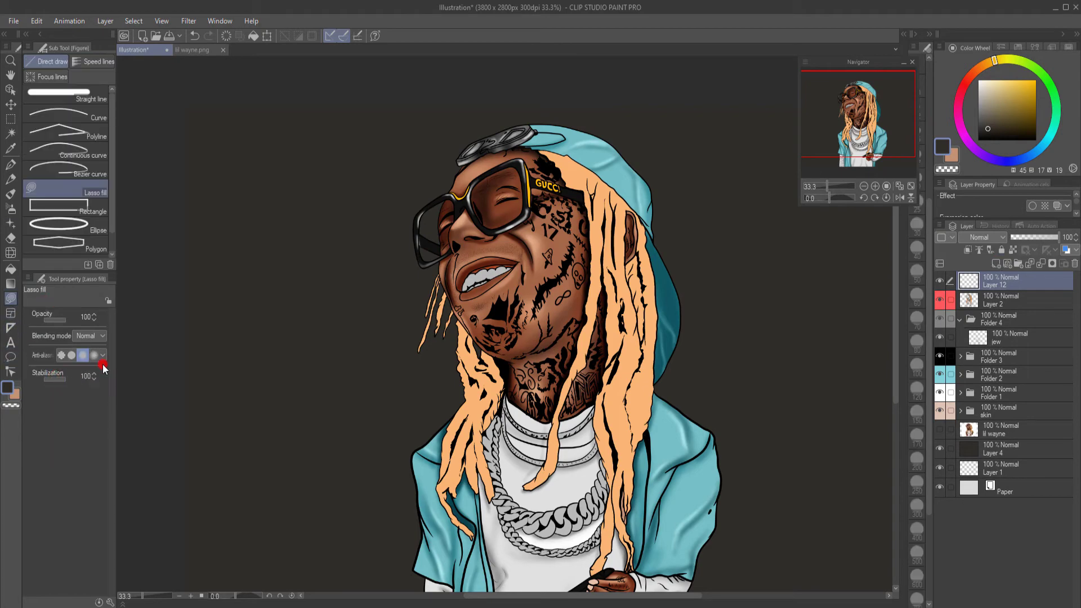
{"action": "scroll", "coordinate": [500, 150], "scroll_direction": "up", "scroll_amount": 6}
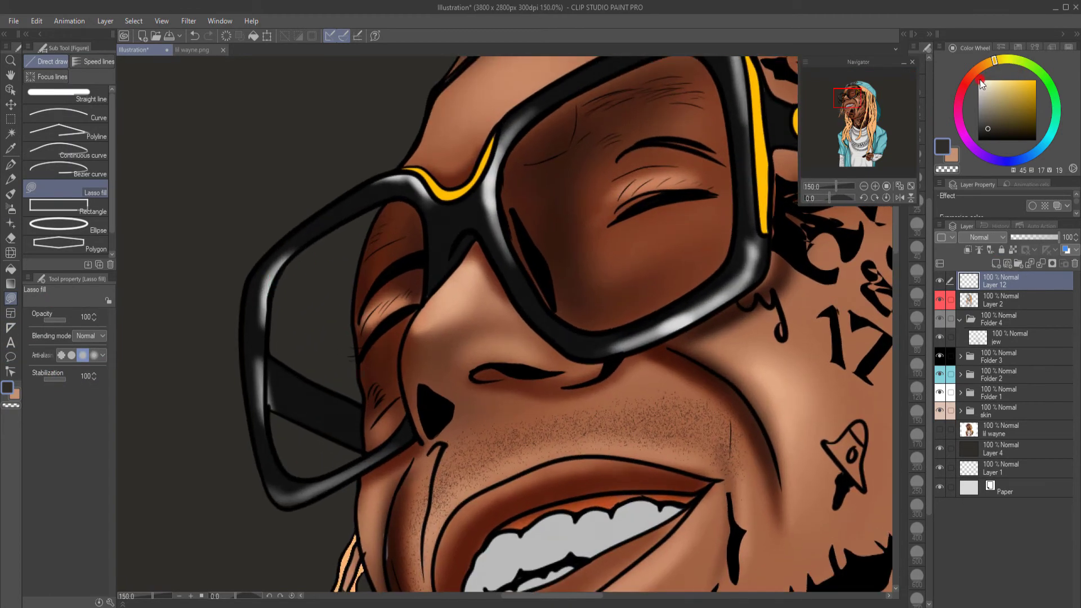
{"action": "left_click", "coordinate": [983, 157]}
{"action": "left_click_drag", "start_coordinate": [1001, 109], "coordinate": [1019, 90]}
{"action": "mouse_move", "coordinate": [277, 283]}
{"action": "left_mouse_down"}
{"action": "mouse_move", "coordinate": [358, 210]}
{"action": "mouse_move", "coordinate": [411, 197]}
{"action": "mouse_move", "coordinate": [428, 237]}
{"action": "mouse_move", "coordinate": [401, 361]}
{"action": "mouse_move", "coordinate": [408, 414]}
{"action": "mouse_move", "coordinate": [369, 450]}
{"action": "mouse_move", "coordinate": [312, 474]}
{"action": "mouse_move", "coordinate": [279, 448]}
{"action": "mouse_move", "coordinate": [268, 388]}
{"action": "mouse_move", "coordinate": [278, 268]}
{"action": "left_mouse_up"}
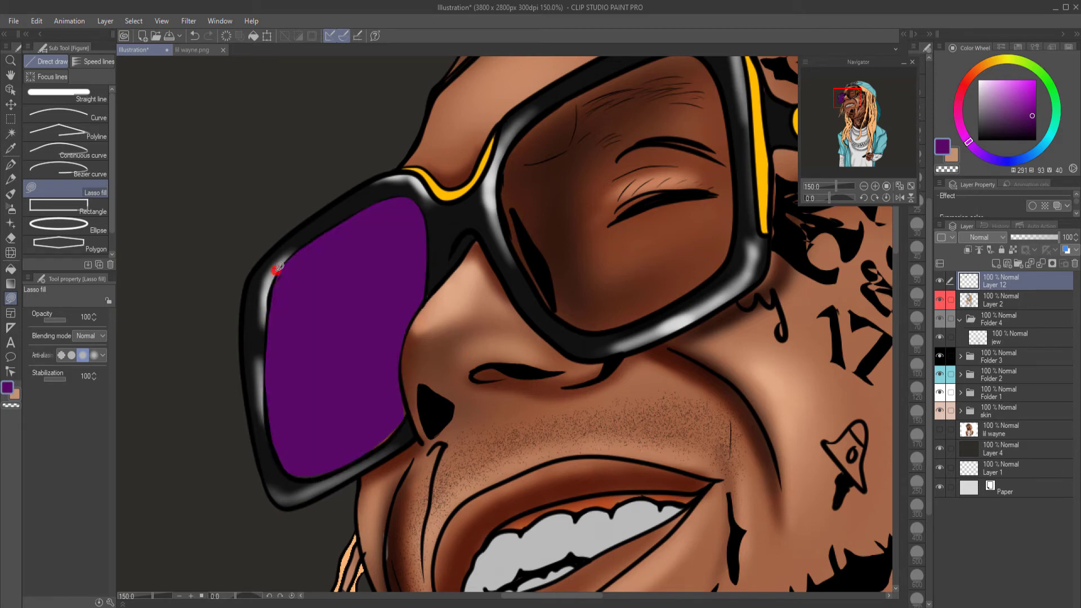
{"action": "mouse_move", "coordinate": [405, 399]}
{"action": "left_mouse_down"}
{"action": "mouse_move", "coordinate": [378, 449]}
{"action": "mouse_move", "coordinate": [351, 454]}
{"action": "left_mouse_up"}
{"action": "key", "text": "ctrl+z"}
{"action": "mouse_move", "coordinate": [397, 359]}
{"action": "left_mouse_down"}
{"action": "mouse_move", "coordinate": [408, 412]}
{"action": "mouse_move", "coordinate": [389, 437]}
{"action": "mouse_move", "coordinate": [398, 345]}
{"action": "left_mouse_up"}
{"action": "mouse_move", "coordinate": [271, 428]}
{"action": "left_mouse_down"}
{"action": "mouse_move", "coordinate": [288, 469]}
{"action": "mouse_move", "coordinate": [321, 473]}
{"action": "mouse_move", "coordinate": [372, 448]}
{"action": "mouse_move", "coordinate": [324, 416]}
{"action": "mouse_move", "coordinate": [304, 457]}
{"action": "left_mouse_up"}
{"action": "mouse_move", "coordinate": [495, 196]}
{"action": "left_mouse_down"}
{"action": "mouse_move", "coordinate": [623, 113]}
{"action": "mouse_move", "coordinate": [692, 100]}
{"action": "mouse_move", "coordinate": [716, 177]}
{"action": "mouse_move", "coordinate": [698, 329]}
{"action": "mouse_move", "coordinate": [560, 374]}
{"action": "mouse_move", "coordinate": [543, 194]}
{"action": "mouse_move", "coordinate": [495, 210]}
{"action": "mouse_move", "coordinate": [525, 345]}
{"action": "mouse_move", "coordinate": [616, 362]}
{"action": "mouse_move", "coordinate": [636, 307]}
{"action": "left_mouse_up"}
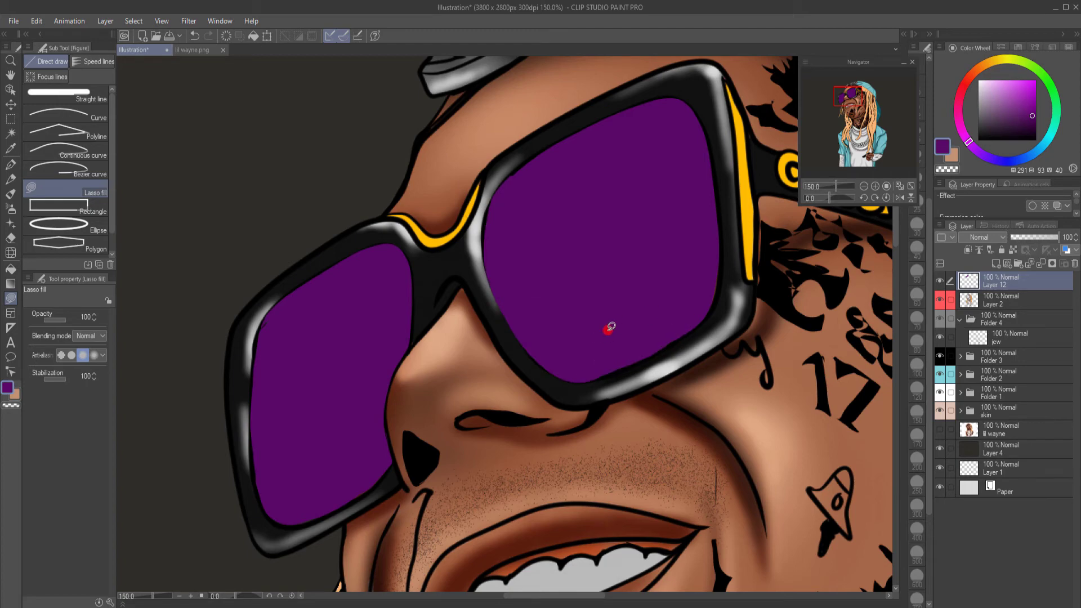
{"action": "mouse_move", "coordinate": [488, 269]}
{"action": "left_mouse_down"}
{"action": "mouse_move", "coordinate": [489, 210]}
{"action": "mouse_move", "coordinate": [514, 174]}
{"action": "mouse_move", "coordinate": [620, 118]}
{"action": "left_mouse_up"}
Step: Lower the purple lens layer's opacity to 56% so the eyes show through
{"action": "scroll", "coordinate": [582, 225], "scroll_direction": "down", "scroll_amount": 5}
{"action": "scroll", "coordinate": [673, 270], "scroll_direction": "down", "scroll_amount": 1}
{"action": "mouse_move", "coordinate": [1059, 237]}
{"action": "left_mouse_down"}
{"action": "mouse_move", "coordinate": [1027, 239]}
{"action": "mouse_move", "coordinate": [1045, 241]}
{"action": "left_mouse_up"}
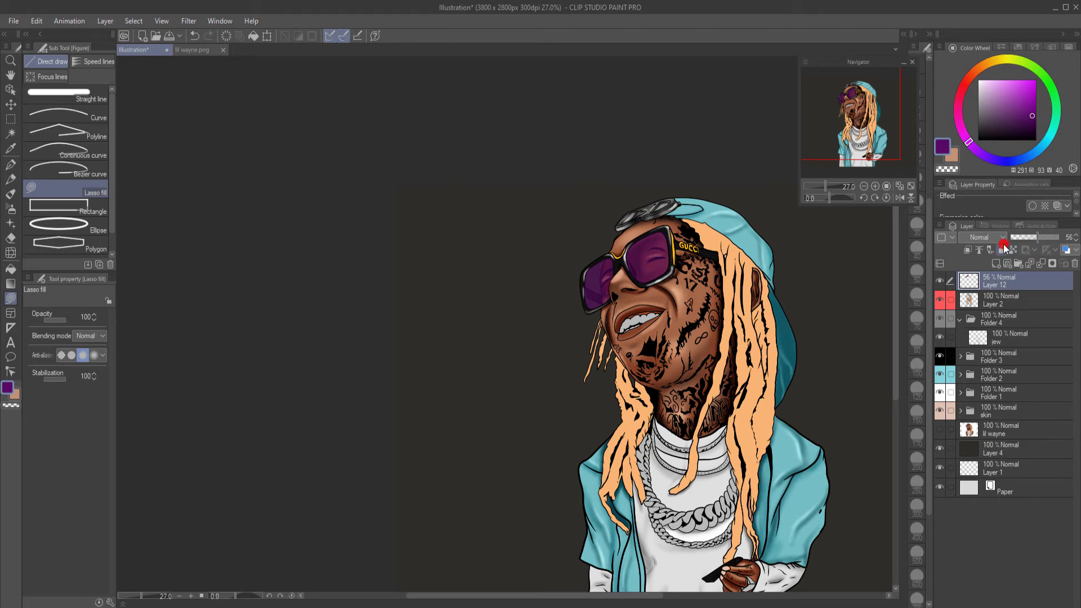
{"action": "key", "text": "space"}
{"action": "left_click_drag", "start_coordinate": [704, 361], "coordinate": [504, 282]}
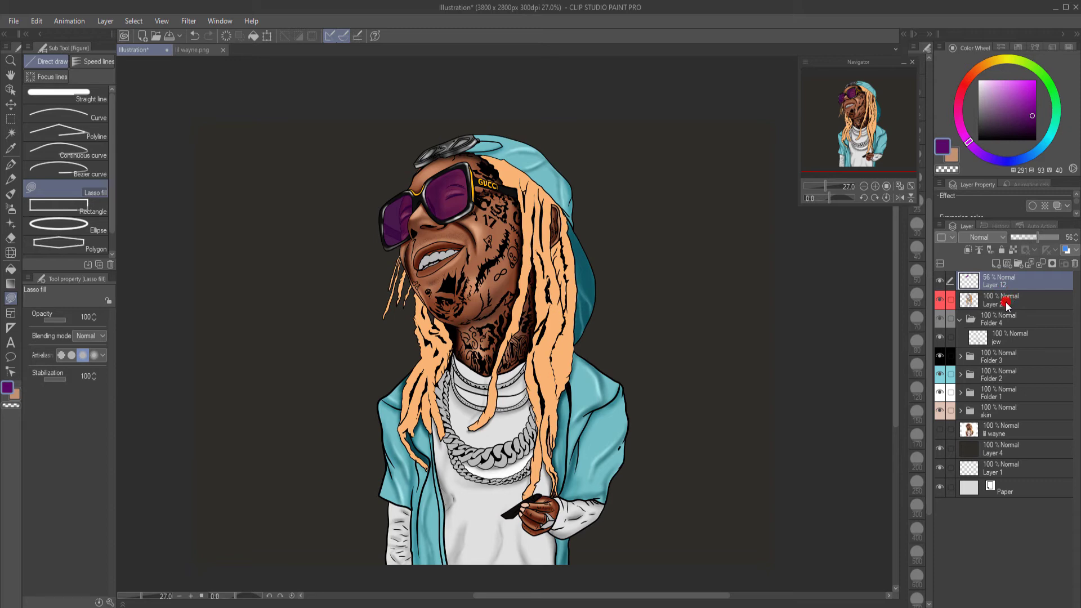
Step: Add a layer clipped to the purple lens layer and set its blending mode to Screen
{"action": "left_click", "coordinate": [1023, 270]}
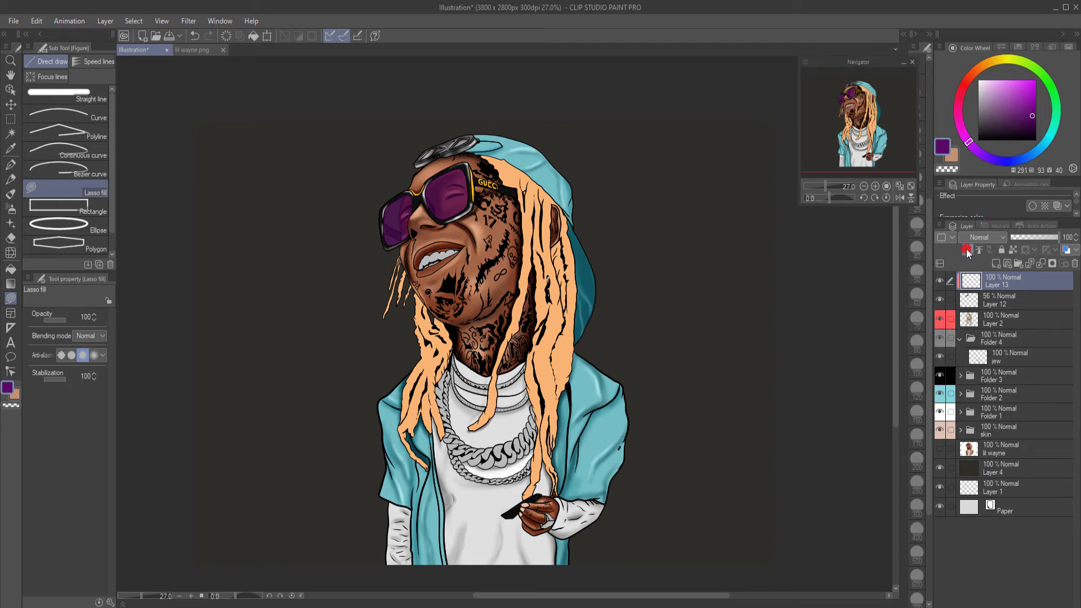
{"action": "left_click", "coordinate": [980, 237]}
{"action": "left_click", "coordinate": [972, 328]}
Step: Brush a soft purple glow into the larger sunglasses lens with the Soft airbrush at size 50, raising its hardness
{"action": "key", "text": "b"}
{"action": "scroll", "coordinate": [445, 188], "scroll_direction": "up", "scroll_amount": 3}
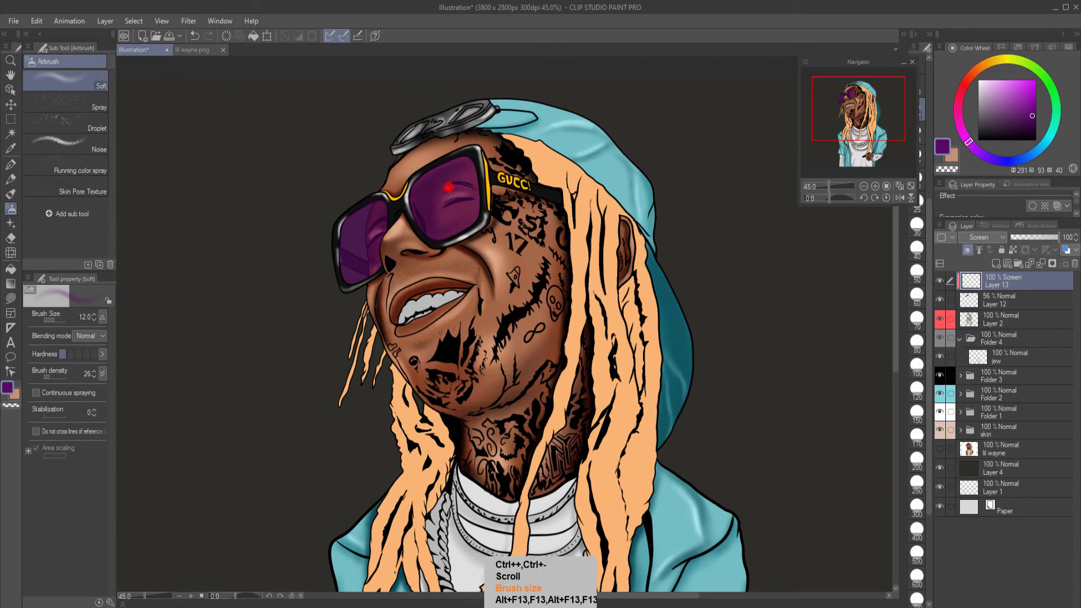
{"action": "mouse_move", "coordinate": [447, 190]}
{"action": "left_mouse_down"}
{"action": "mouse_move", "coordinate": [458, 171]}
{"action": "mouse_move", "coordinate": [448, 190]}
{"action": "mouse_move", "coordinate": [423, 191]}
{"action": "mouse_move", "coordinate": [449, 181]}
{"action": "mouse_move", "coordinate": [441, 226]}
{"action": "mouse_move", "coordinate": [461, 207]}
{"action": "mouse_move", "coordinate": [436, 223]}
{"action": "mouse_move", "coordinate": [390, 222]}
{"action": "mouse_move", "coordinate": [363, 243]}
{"action": "mouse_move", "coordinate": [377, 209]}
{"action": "mouse_move", "coordinate": [353, 265]}
{"action": "mouse_move", "coordinate": [379, 205]}
{"action": "mouse_move", "coordinate": [455, 175]}
{"action": "mouse_move", "coordinate": [445, 205]}
{"action": "left_mouse_up"}
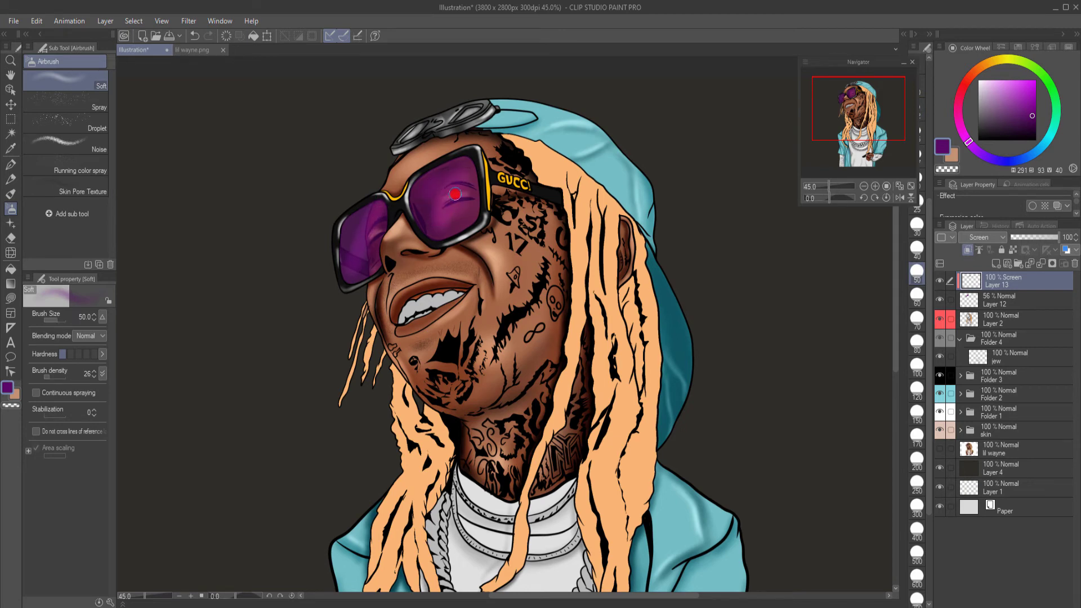
{"action": "left_click", "coordinate": [81, 354]}
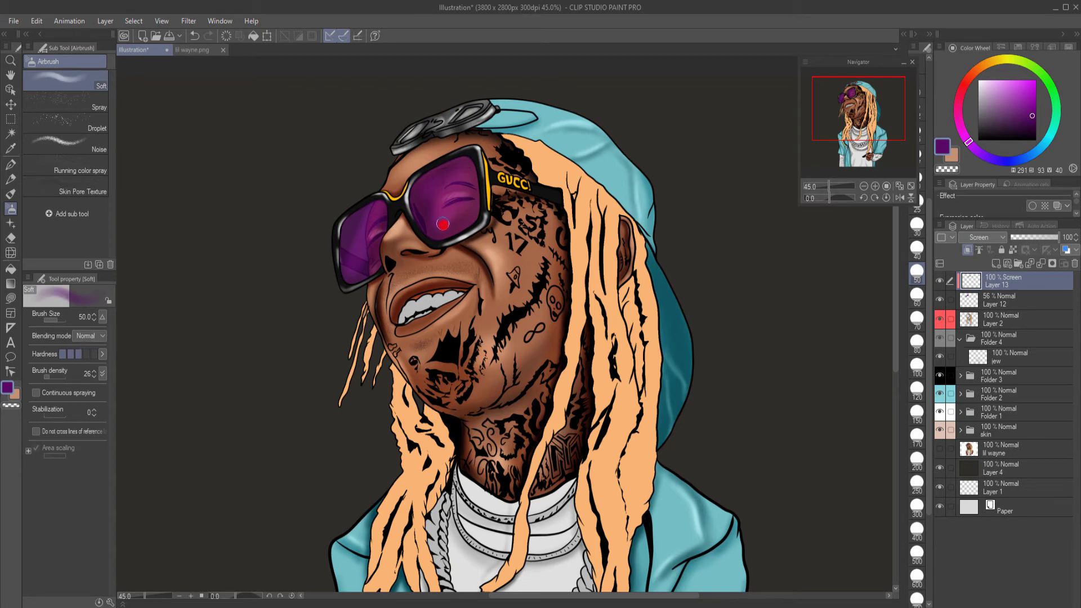
Step: Choose a lighter, less saturated purple and airbrush reflection highlights across both sunglasses lenses, using brush sizes 50 to 70
{"action": "left_click_drag", "start_coordinate": [1016, 95], "coordinate": [998, 100]}
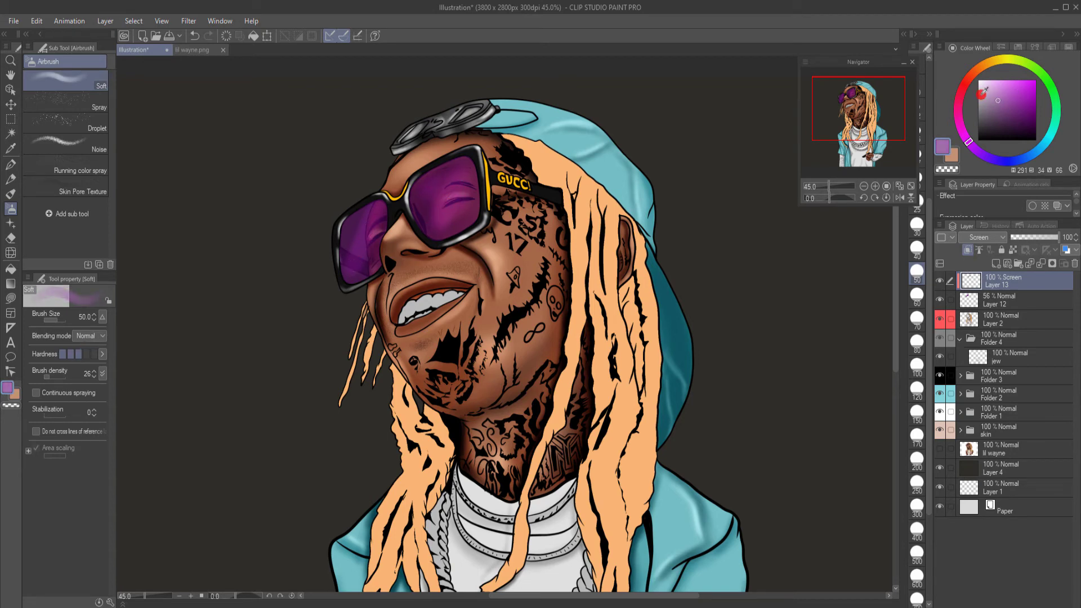
{"action": "left_click_drag", "start_coordinate": [368, 229], "coordinate": [357, 256]}
{"action": "mouse_move", "coordinate": [458, 176]}
{"action": "left_mouse_down"}
{"action": "mouse_move", "coordinate": [439, 222]}
{"action": "mouse_move", "coordinate": [416, 215]}
{"action": "mouse_move", "coordinate": [456, 217]}
{"action": "left_mouse_up"}
{"action": "left_click_drag", "start_coordinate": [441, 178], "coordinate": [427, 205]}
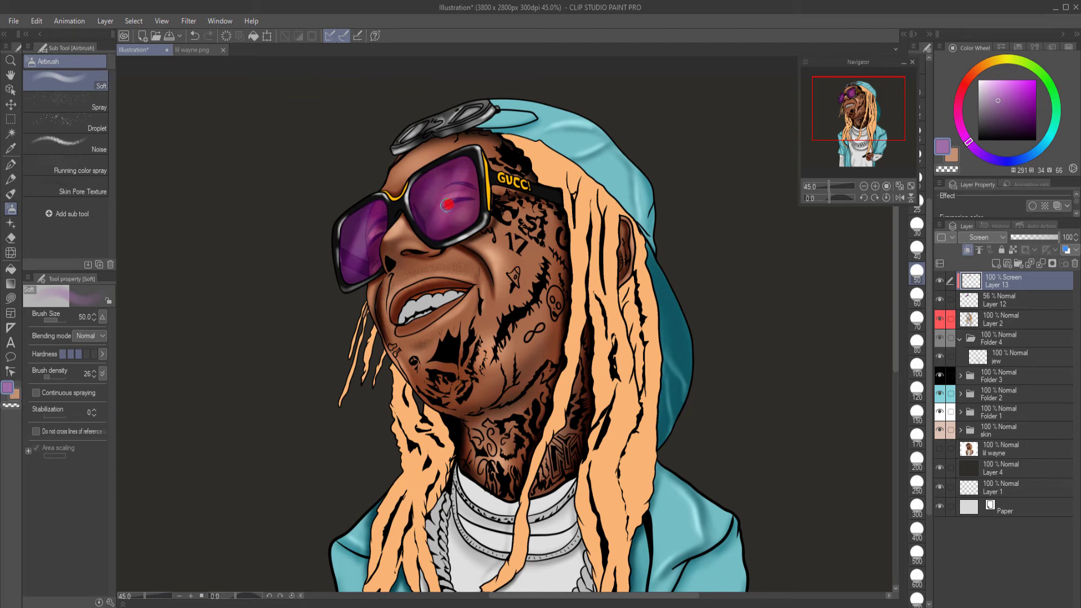
{"action": "left_click_drag", "start_coordinate": [362, 218], "coordinate": [352, 240]}
{"action": "left_click_drag", "start_coordinate": [445, 204], "coordinate": [459, 224]}
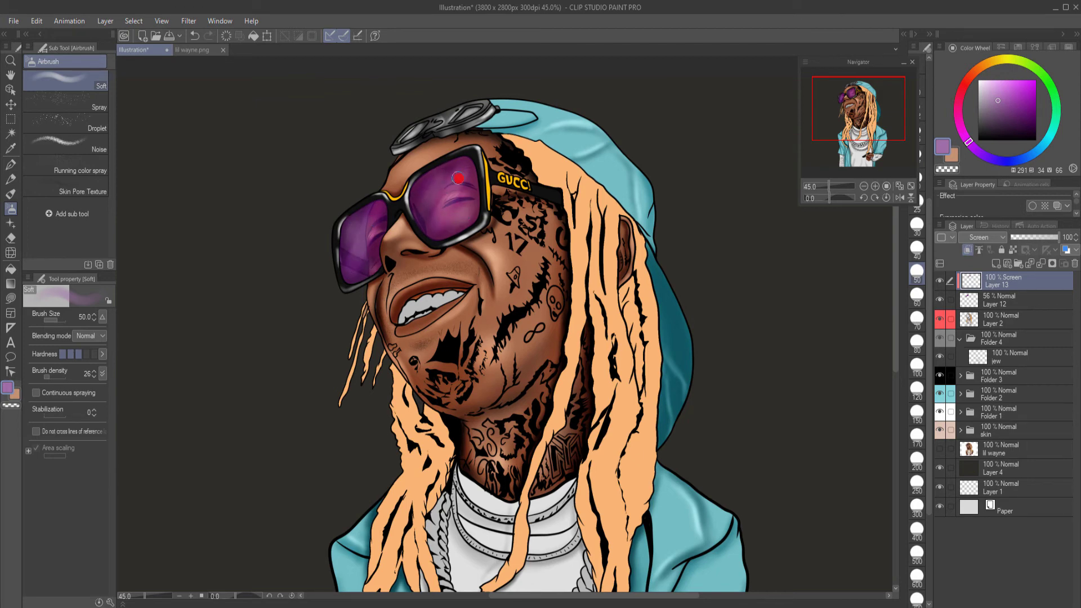
{"action": "key", "text": "bracketright"}
{"action": "key", "text": "bracketright"}
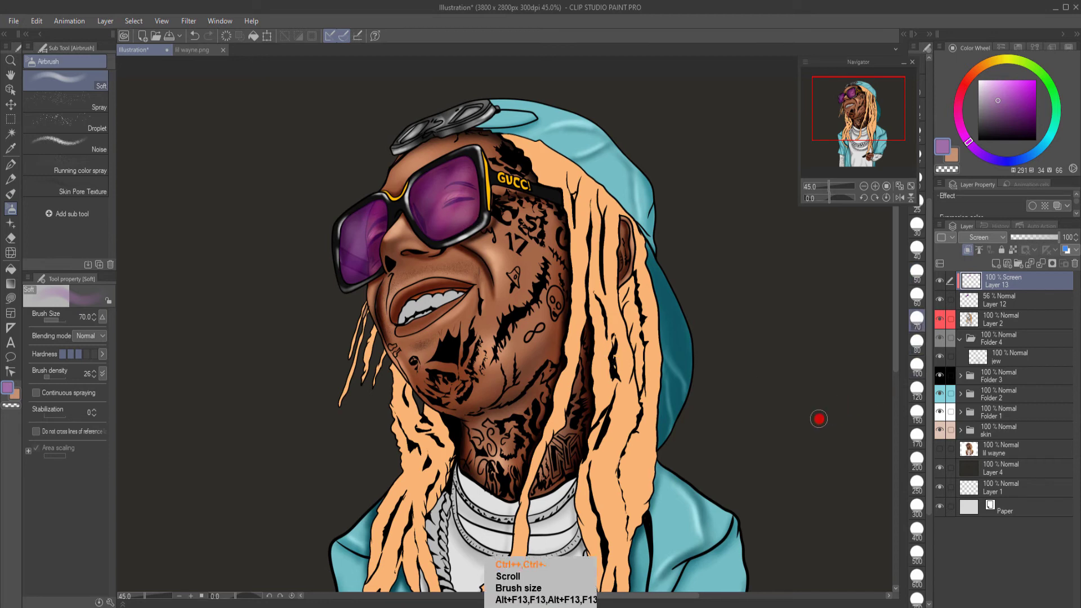
Step: Add a new layer clipped to Layer 2 and set its blending mode to Multiply
{"action": "scroll", "coordinate": [616, 410], "scroll_direction": "down", "scroll_amount": 2}
{"action": "scroll", "coordinate": [615, 410], "scroll_direction": "down", "scroll_amount": 1}
{"action": "key", "text": "space"}
{"action": "left_click_drag", "start_coordinate": [580, 329], "coordinate": [537, 234]}
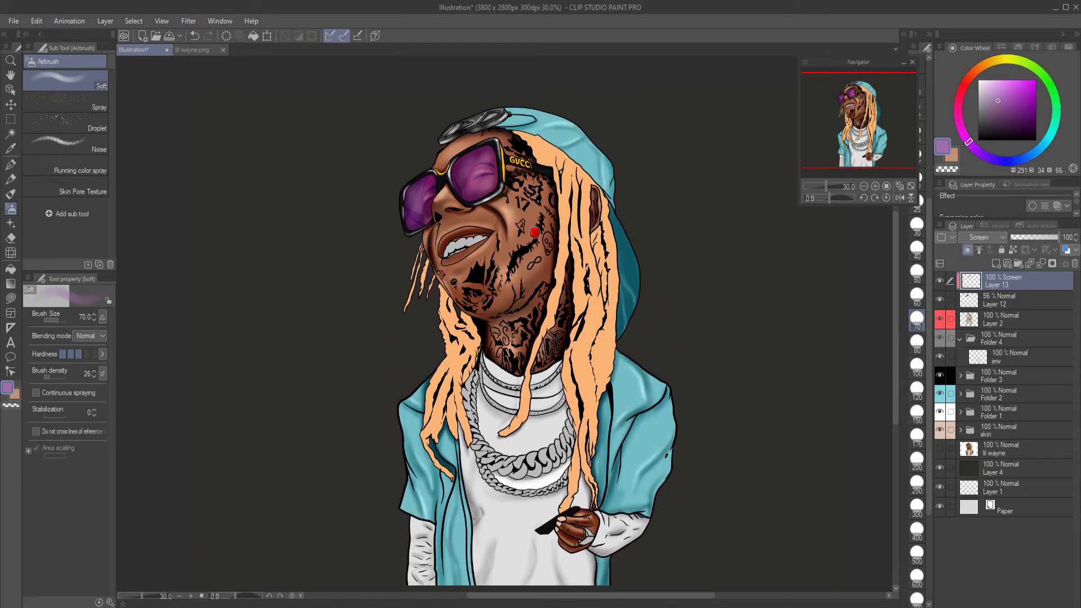
{"action": "left_click", "coordinate": [995, 321]}
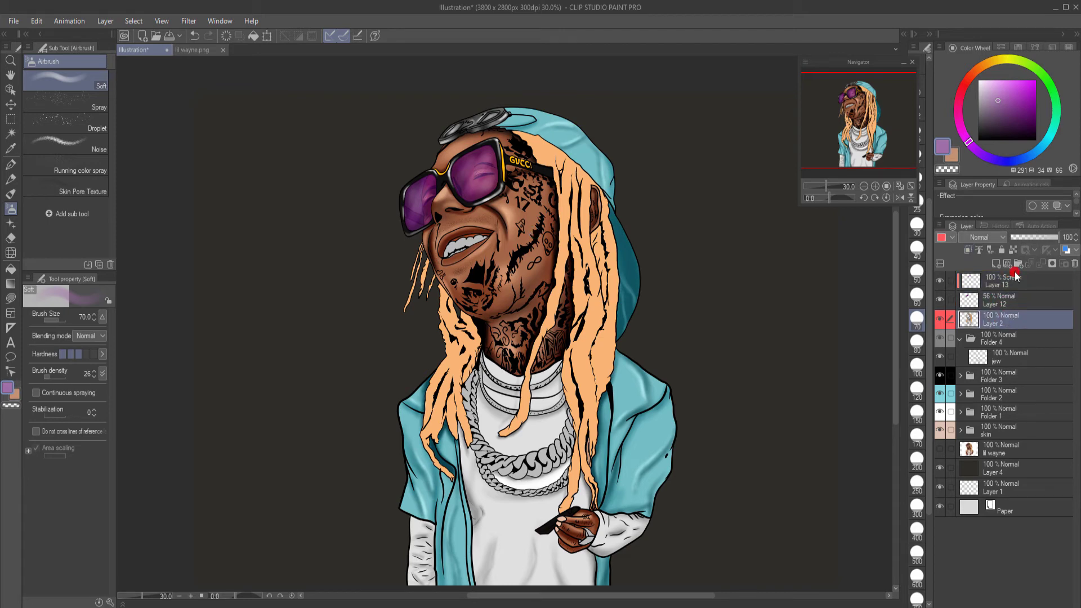
{"action": "left_click", "coordinate": [996, 264]}
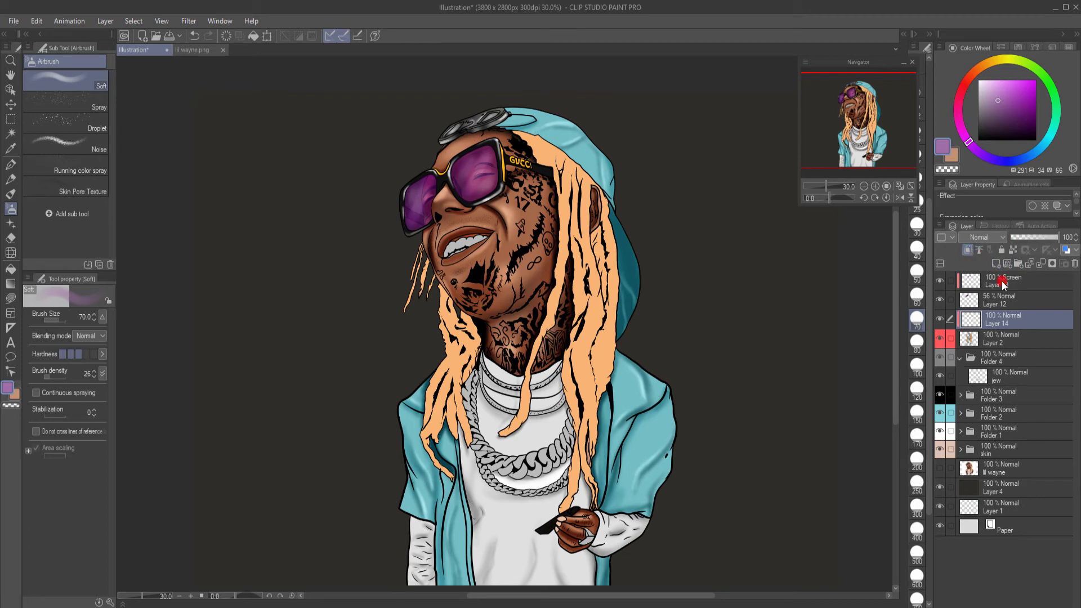
{"action": "left_click", "coordinate": [982, 237]}
{"action": "left_click", "coordinate": [991, 281]}
Step: Sample the dreadlocks' orange and shade the locks with the Noise airbrush at size 95
{"action": "right_click", "coordinate": [592, 321]}
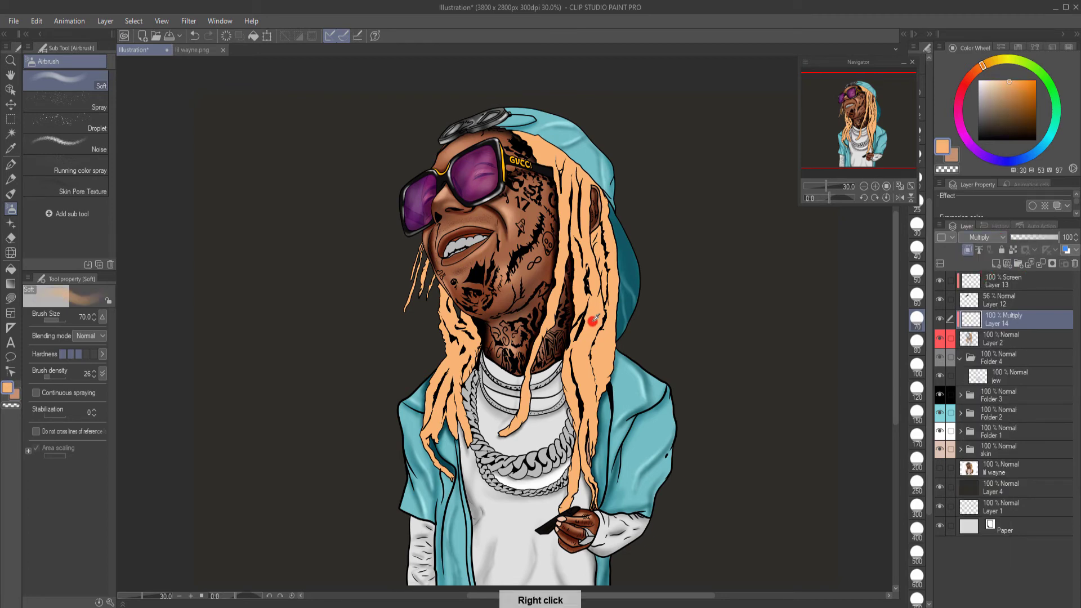
{"action": "left_click", "coordinate": [74, 139]}
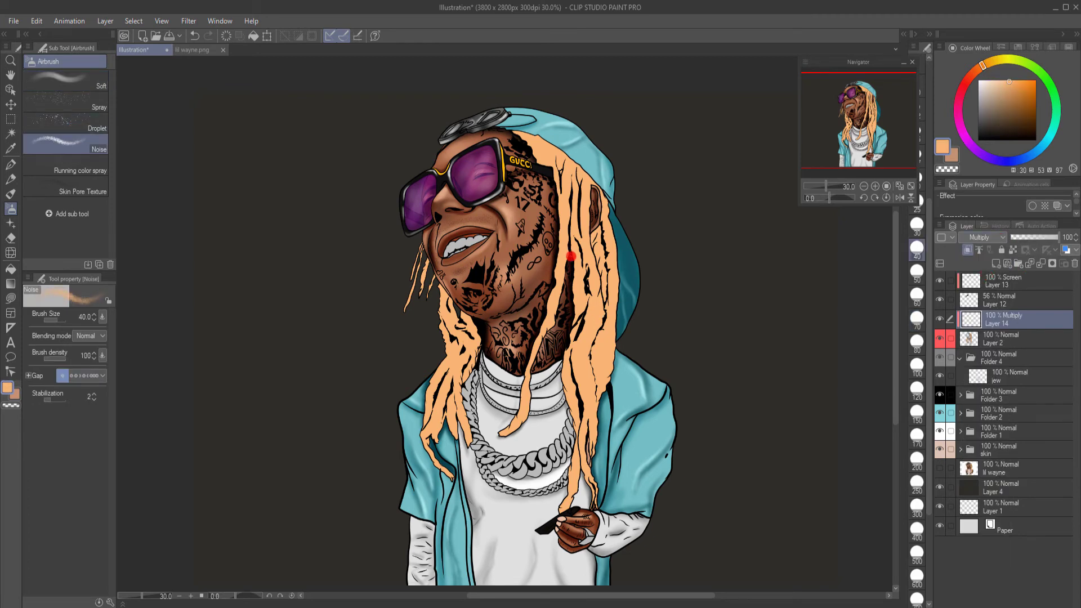
{"action": "scroll", "coordinate": [583, 226], "scroll_direction": "up", "scroll_amount": 3}
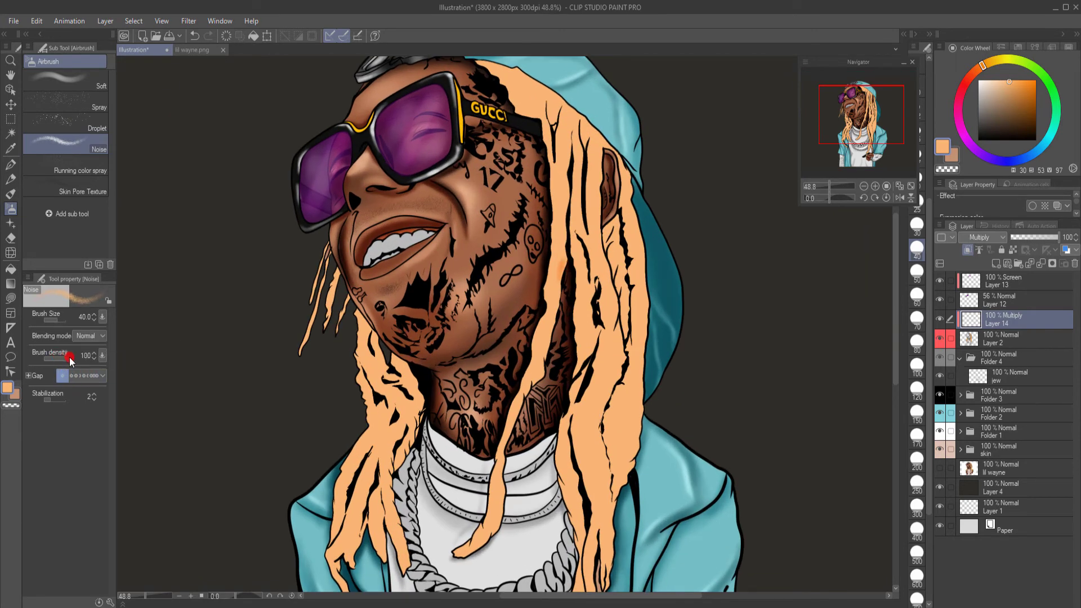
{"action": "left_click", "coordinate": [58, 322]}
{"action": "left_click", "coordinate": [570, 269]}
{"action": "scroll", "coordinate": [570, 269], "scroll_direction": "up", "scroll_amount": 2}
{"action": "mouse_move", "coordinate": [555, 271]}
{"action": "left_mouse_down"}
{"action": "mouse_move", "coordinate": [548, 347]}
{"action": "mouse_move", "coordinate": [581, 275]}
{"action": "mouse_move", "coordinate": [587, 388]}
{"action": "left_mouse_up"}
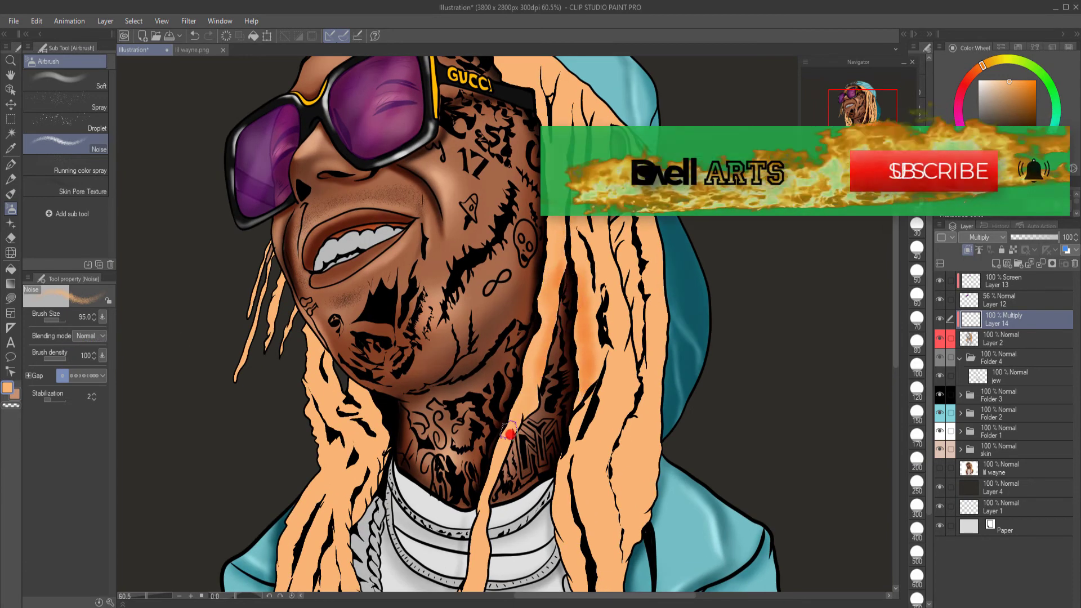
{"action": "scroll", "coordinate": [587, 389], "scroll_direction": "down", "scroll_amount": 3}
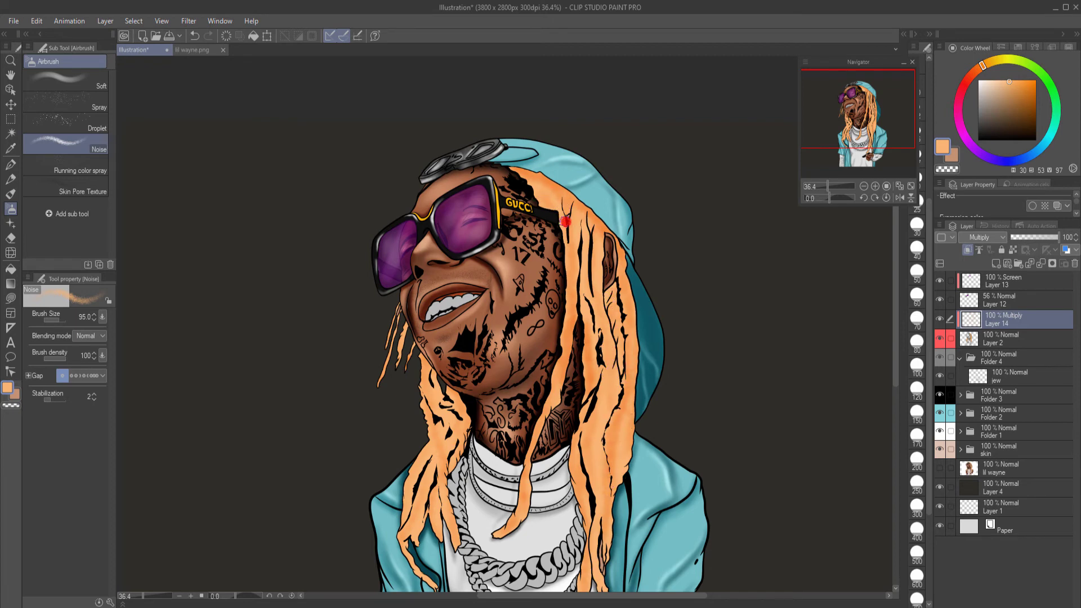
Step: Sample a dark grey and deepen the shadows along the hairline, long dreadlocks and shorter front locks with the Noise airbrush
{"action": "left_click", "coordinate": [598, 368], "text": "alt"}
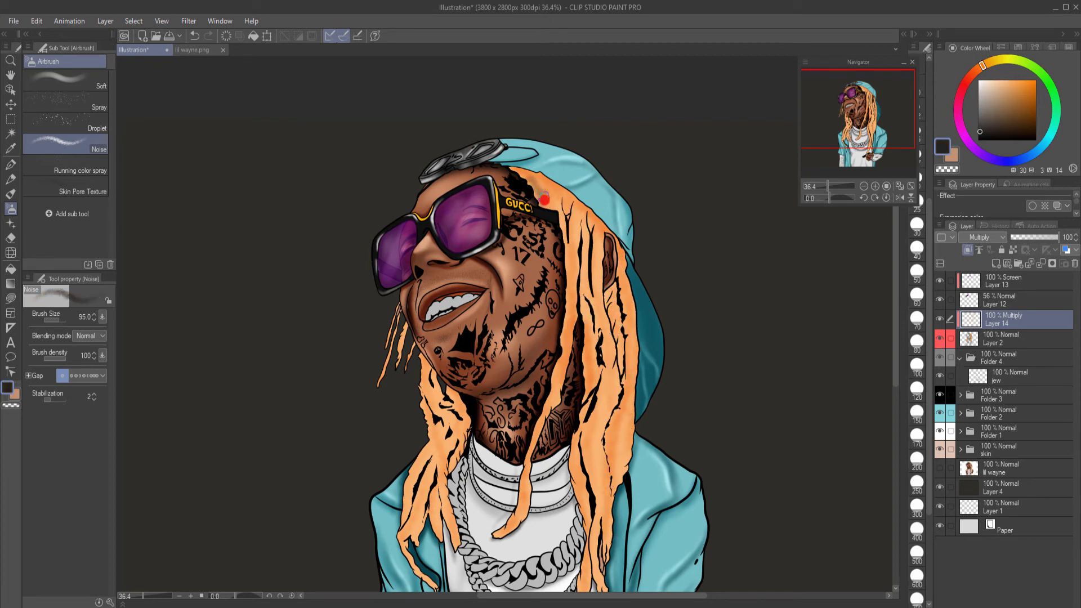
{"action": "left_click_drag", "start_coordinate": [512, 181], "coordinate": [545, 202]}
{"action": "left_click_drag", "start_coordinate": [587, 415], "coordinate": [591, 556]}
{"action": "left_click_drag", "start_coordinate": [625, 448], "coordinate": [625, 314]}
{"action": "left_click_drag", "start_coordinate": [618, 433], "coordinate": [623, 262]}
{"action": "mouse_move", "coordinate": [600, 510]}
{"action": "left_mouse_down"}
{"action": "mouse_move", "coordinate": [589, 484]}
{"action": "mouse_move", "coordinate": [603, 260]}
{"action": "left_mouse_up"}
{"action": "mouse_move", "coordinate": [445, 421]}
{"action": "left_mouse_down"}
{"action": "mouse_move", "coordinate": [400, 512]}
{"action": "mouse_move", "coordinate": [436, 493]}
{"action": "mouse_move", "coordinate": [442, 541]}
{"action": "mouse_move", "coordinate": [428, 419]}
{"action": "mouse_move", "coordinate": [455, 548]}
{"action": "mouse_move", "coordinate": [430, 434]}
{"action": "mouse_move", "coordinate": [456, 437]}
{"action": "mouse_move", "coordinate": [454, 451]}
{"action": "mouse_move", "coordinate": [443, 438]}
{"action": "mouse_move", "coordinate": [453, 409]}
{"action": "left_mouse_up"}
{"action": "left_click_drag", "start_coordinate": [436, 365], "coordinate": [461, 458]}
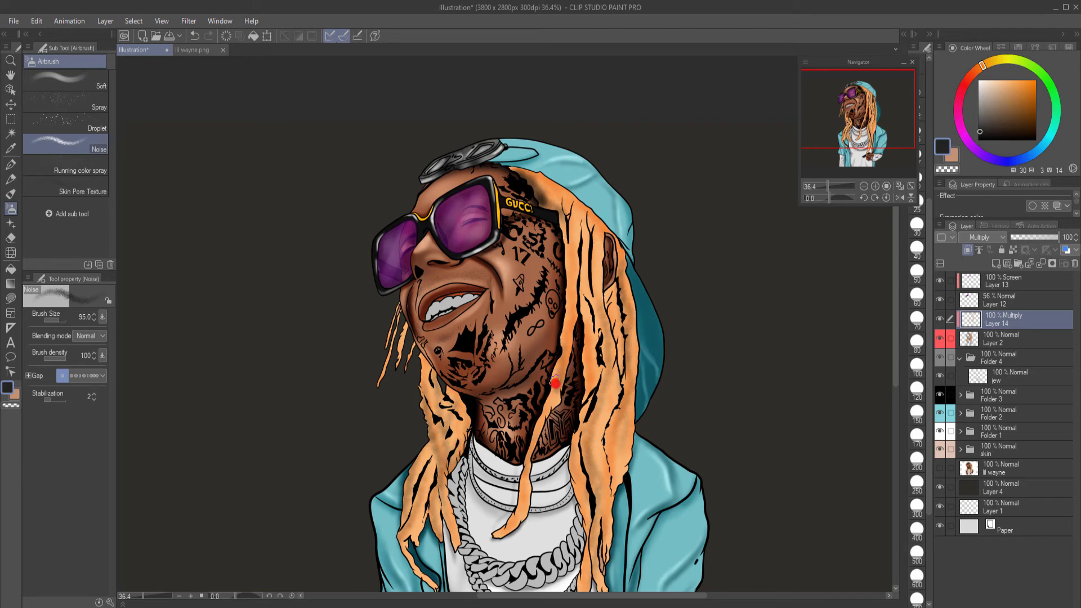
{"action": "mouse_move", "coordinate": [554, 383]}
{"action": "left_mouse_down"}
{"action": "mouse_move", "coordinate": [523, 520]}
{"action": "mouse_move", "coordinate": [506, 540]}
{"action": "left_mouse_up"}
{"action": "mouse_move", "coordinate": [593, 454]}
{"action": "left_mouse_down"}
{"action": "mouse_move", "coordinate": [602, 387]}
{"action": "mouse_move", "coordinate": [594, 290]}
{"action": "mouse_move", "coordinate": [605, 297]}
{"action": "mouse_move", "coordinate": [582, 239]}
{"action": "mouse_move", "coordinate": [544, 424]}
{"action": "left_mouse_up"}
{"action": "mouse_move", "coordinate": [602, 490]}
{"action": "left_mouse_down"}
{"action": "mouse_move", "coordinate": [598, 556]}
{"action": "mouse_move", "coordinate": [588, 585]}
{"action": "left_mouse_up"}
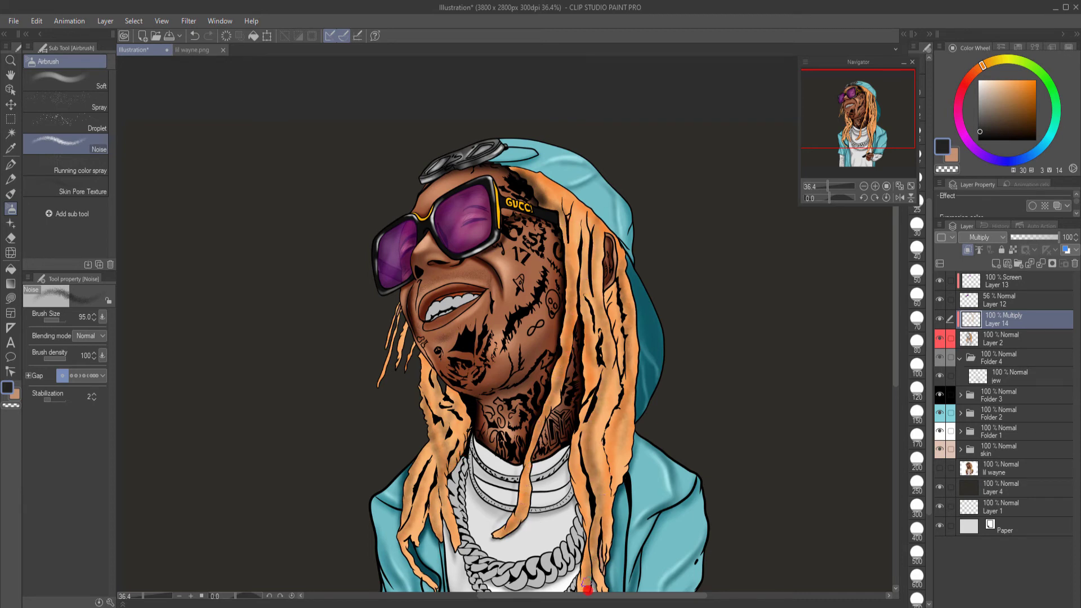
{"action": "left_click_drag", "start_coordinate": [610, 521], "coordinate": [625, 264]}
{"action": "left_click_drag", "start_coordinate": [620, 431], "coordinate": [610, 545]}
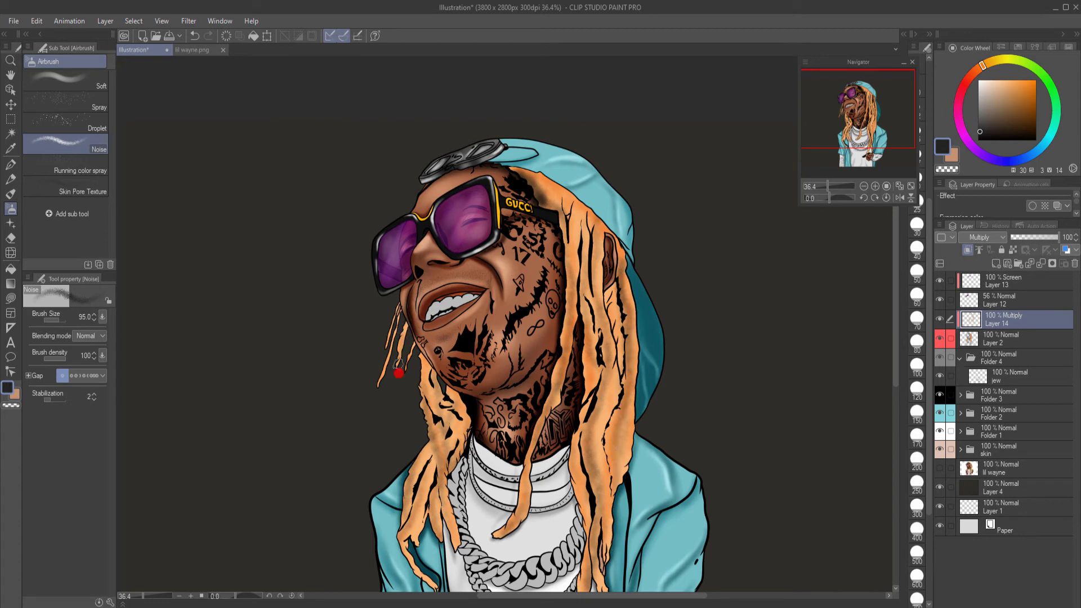
{"action": "left_click_drag", "start_coordinate": [415, 351], "coordinate": [438, 434]}
{"action": "mouse_move", "coordinate": [458, 472]}
{"action": "left_mouse_down"}
{"action": "mouse_move", "coordinate": [461, 435]}
{"action": "mouse_move", "coordinate": [445, 471]}
{"action": "mouse_move", "coordinate": [434, 435]}
{"action": "left_mouse_up"}
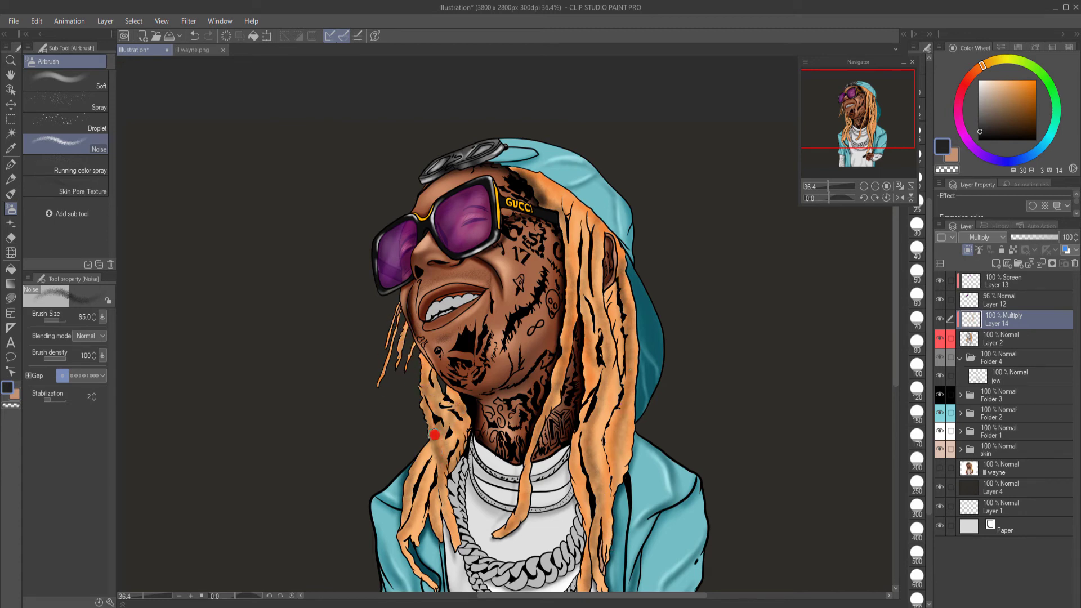
Step: Lower the Noise airbrush's density to 39 and softly blend the dreadlock shading with dark grey and resampled hair orange
{"action": "left_click", "coordinate": [52, 358]}
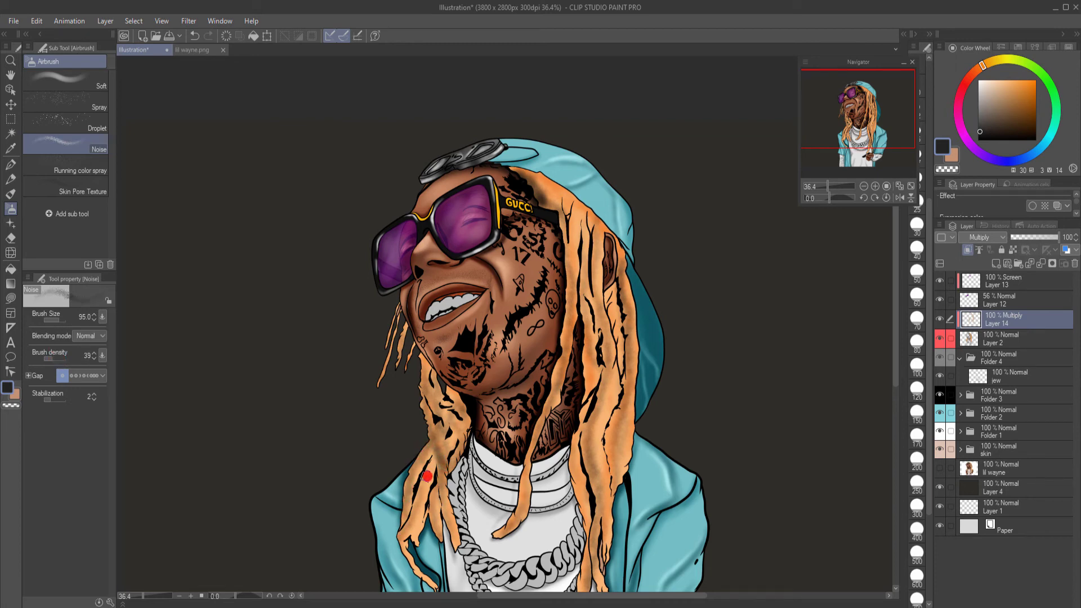
{"action": "left_click_drag", "start_coordinate": [426, 420], "coordinate": [455, 497]}
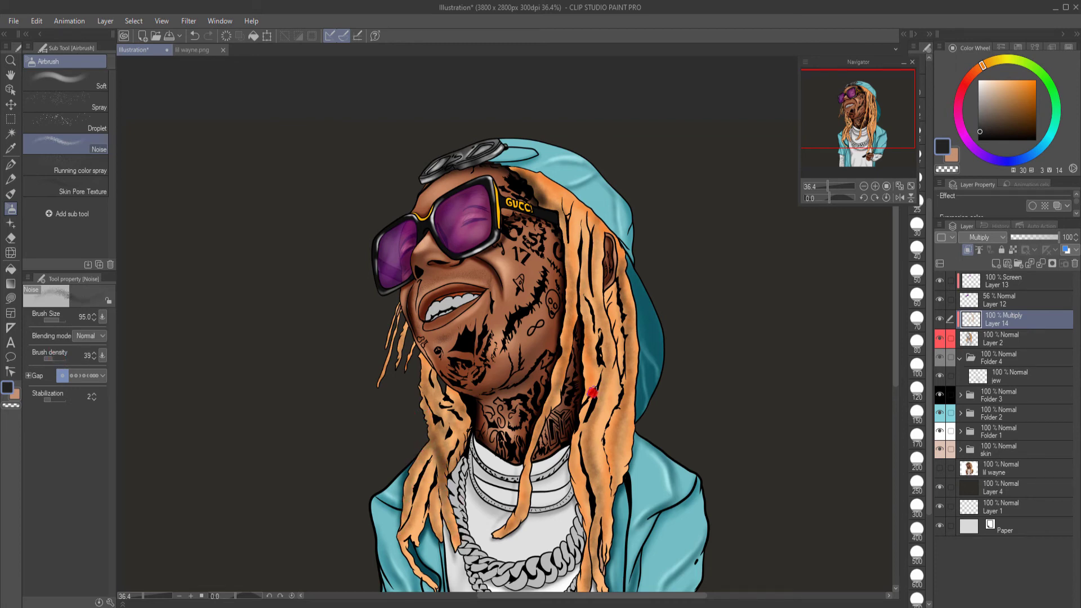
{"action": "left_click", "coordinate": [600, 421], "text": "alt"}
{"action": "right_click", "coordinate": [602, 419]}
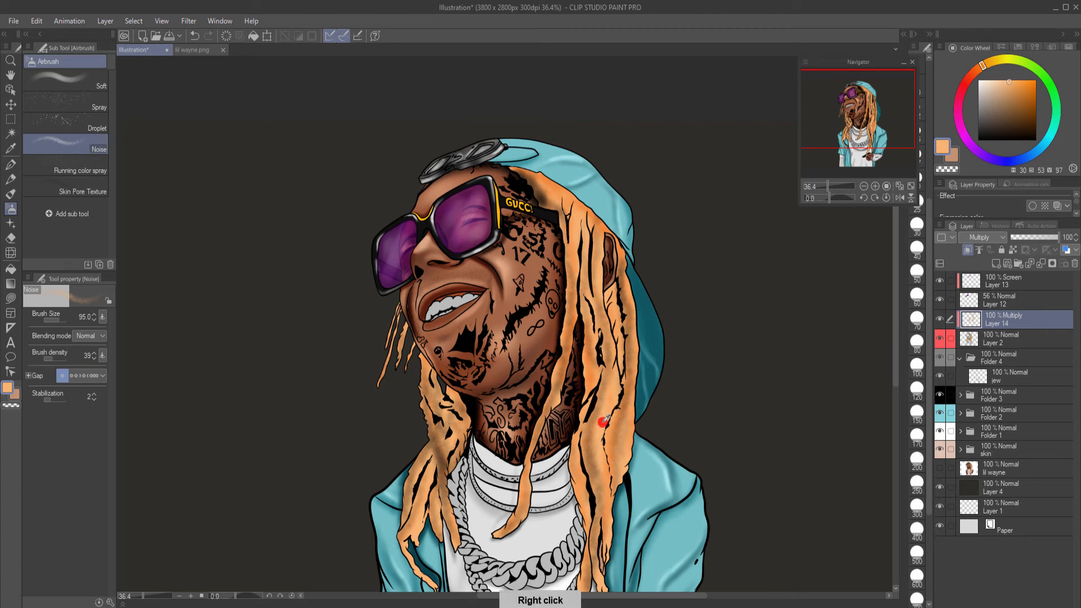
{"action": "left_click_drag", "start_coordinate": [435, 443], "coordinate": [427, 407]}
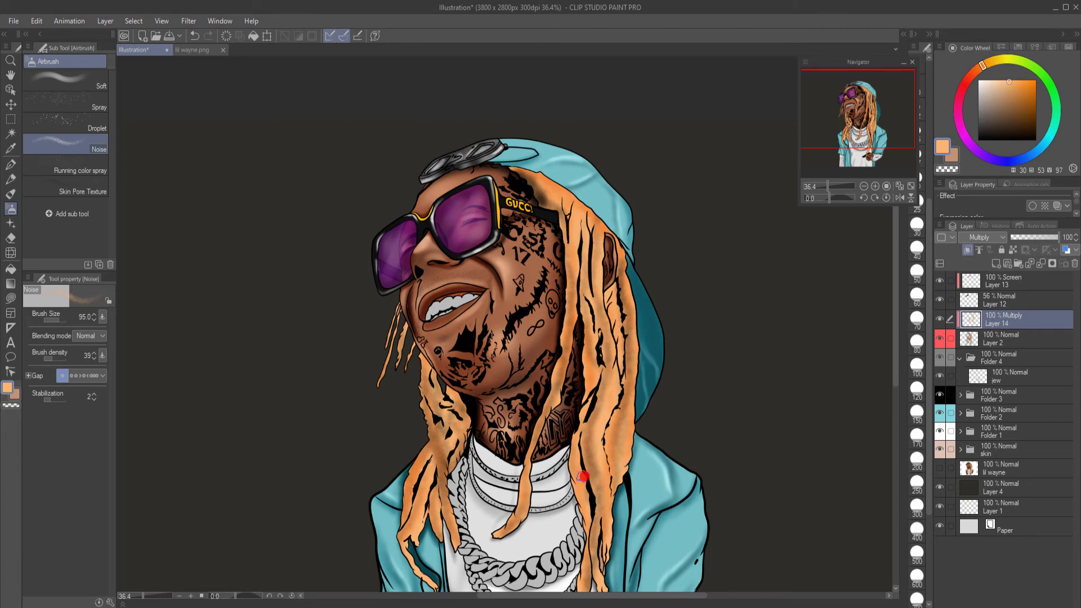
Step: Pick a dark brown and speckle the dreadlocks with the Droplet airbrush, reducing the brush size to 25
{"action": "left_click", "coordinate": [580, 436], "text": "alt"}
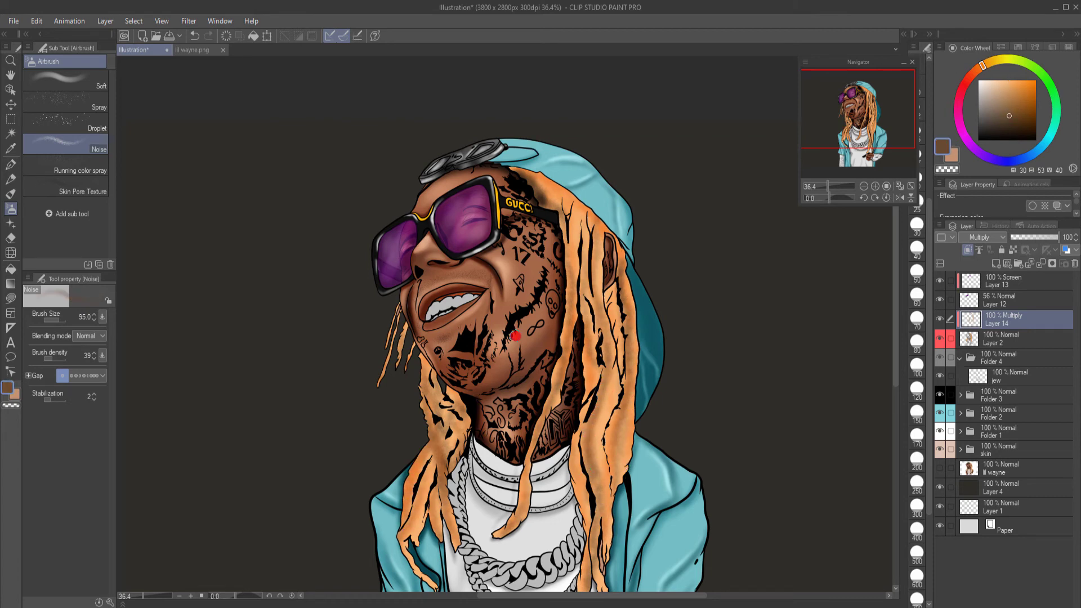
{"action": "left_click", "coordinate": [65, 123]}
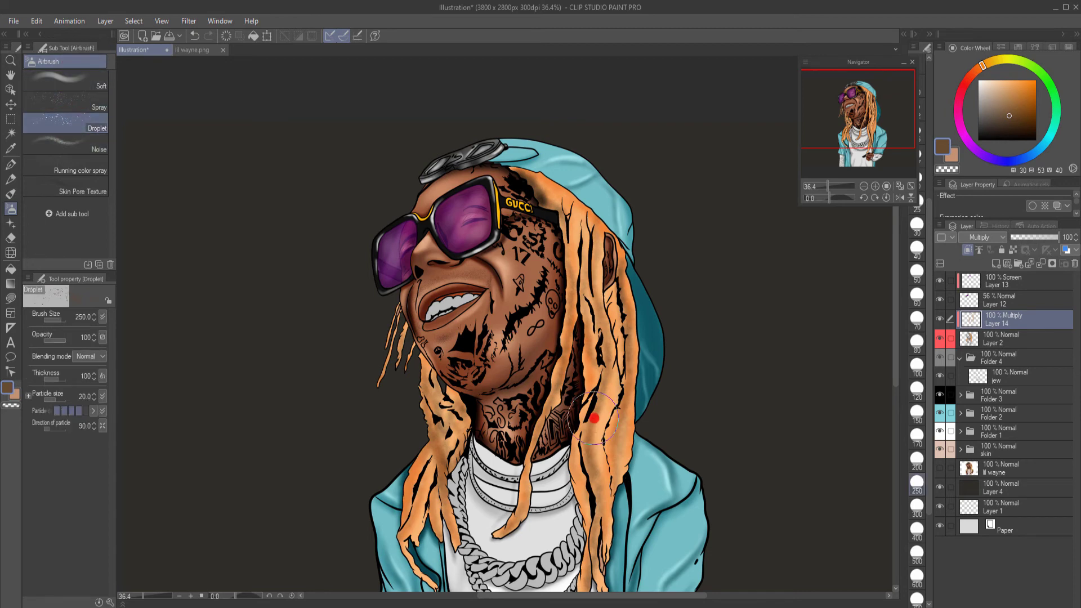
{"action": "scroll", "coordinate": [596, 442], "scroll_direction": "down", "scroll_amount": 1}
{"action": "scroll", "coordinate": [596, 445], "scroll_direction": "up", "scroll_amount": 3}
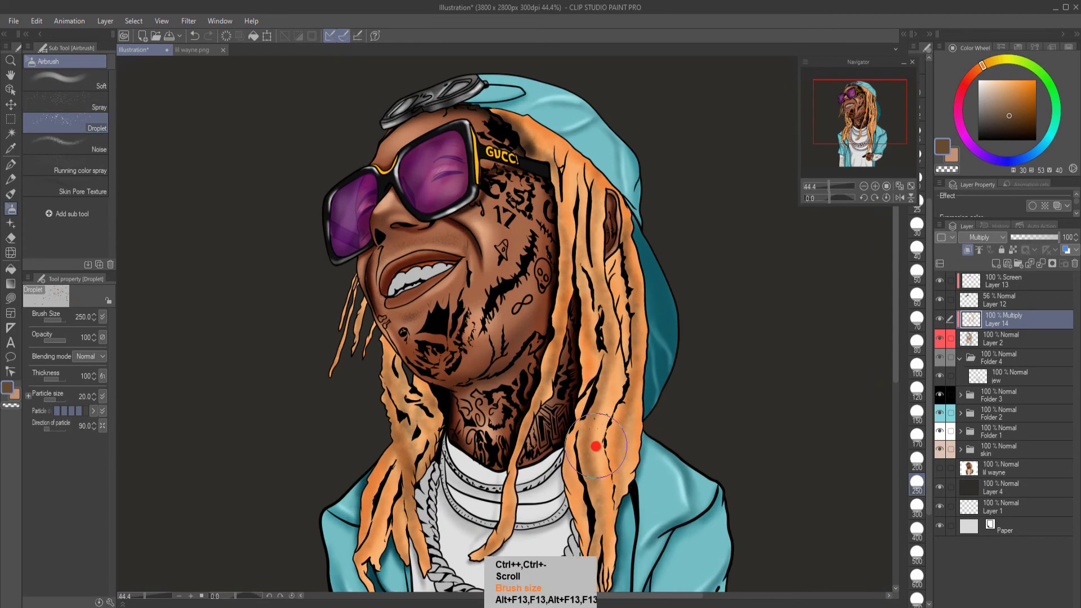
{"action": "key", "text": "bracketleft"}
{"action": "key", "text": "bracketleft"}
{"action": "key", "text": "bracketleft"}
{"action": "key", "text": "bracketleft"}
{"action": "key", "text": "bracketleft"}
{"action": "key", "text": "bracketleft"}
{"action": "key", "text": "bracketleft"}
{"action": "key", "text": "bracketleft"}
{"action": "left_click_drag", "start_coordinate": [592, 462], "coordinate": [595, 411]}
{"action": "key", "text": "bracketleft"}
{"action": "key", "text": "bracketleft"}
{"action": "key", "text": "bracketleft"}
{"action": "key", "text": "bracketleft"}
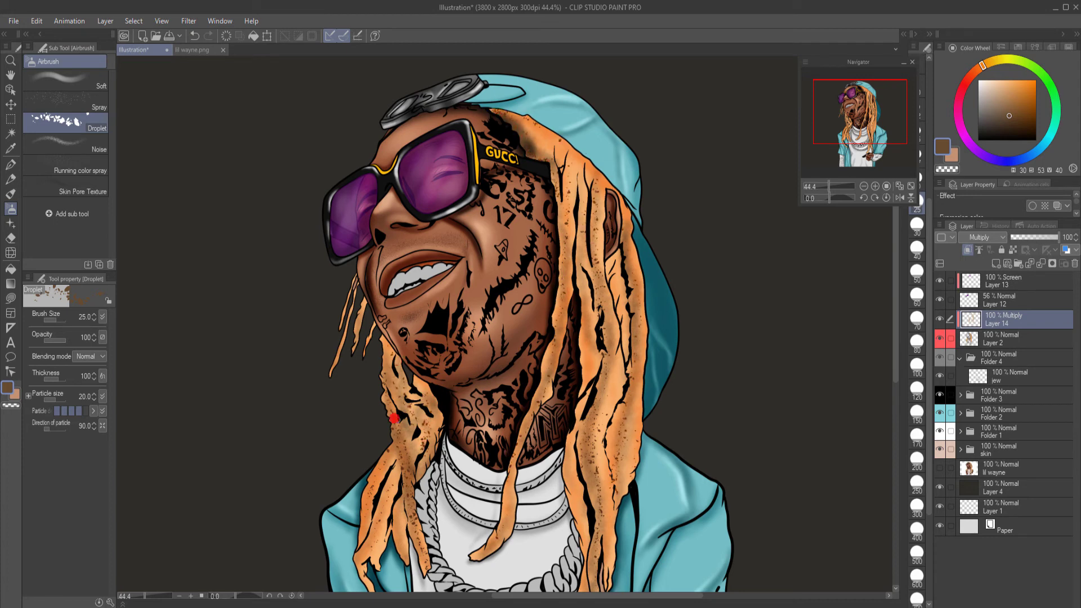
Step: Try the 3 strand hair decoration brush at size 500 on the dreadlocks and undo the stroke
{"action": "key", "text": "b"}
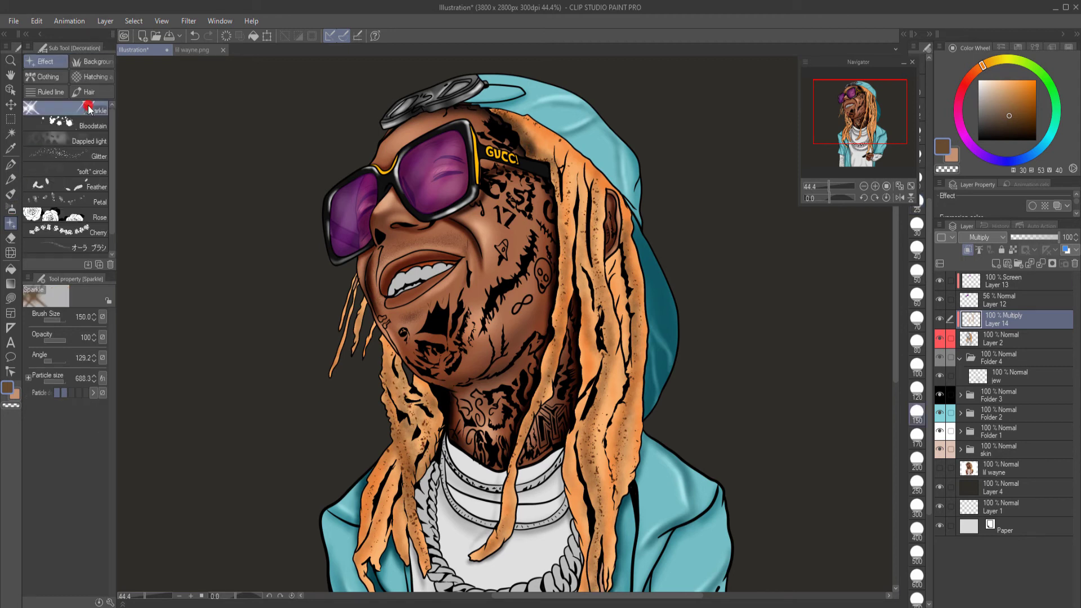
{"action": "left_click", "coordinate": [65, 153]}
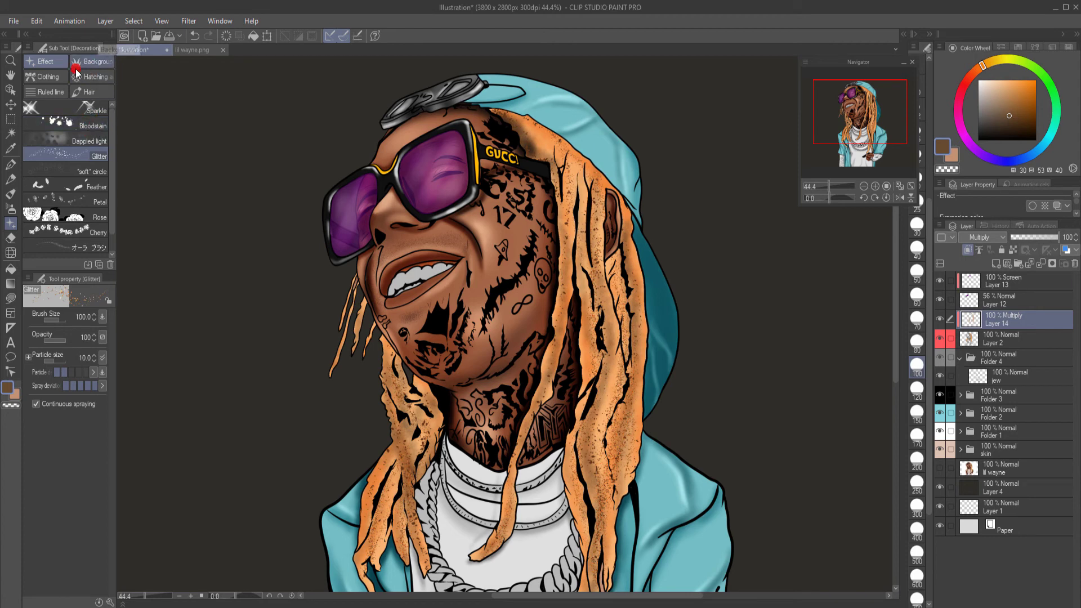
{"action": "left_click", "coordinate": [90, 93]}
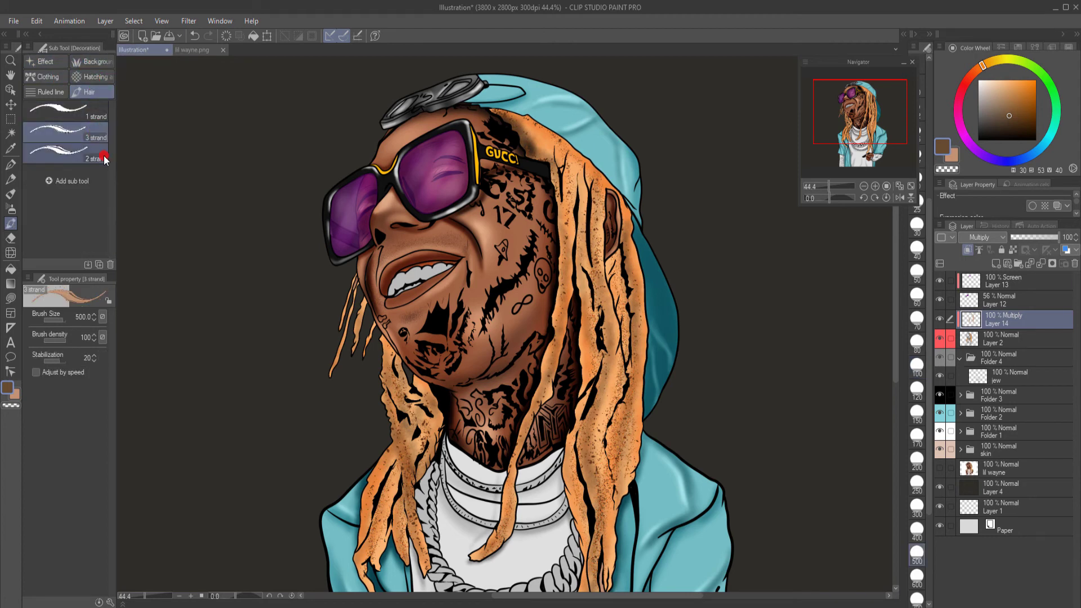
{"action": "key", "text": "ctrl+z"}
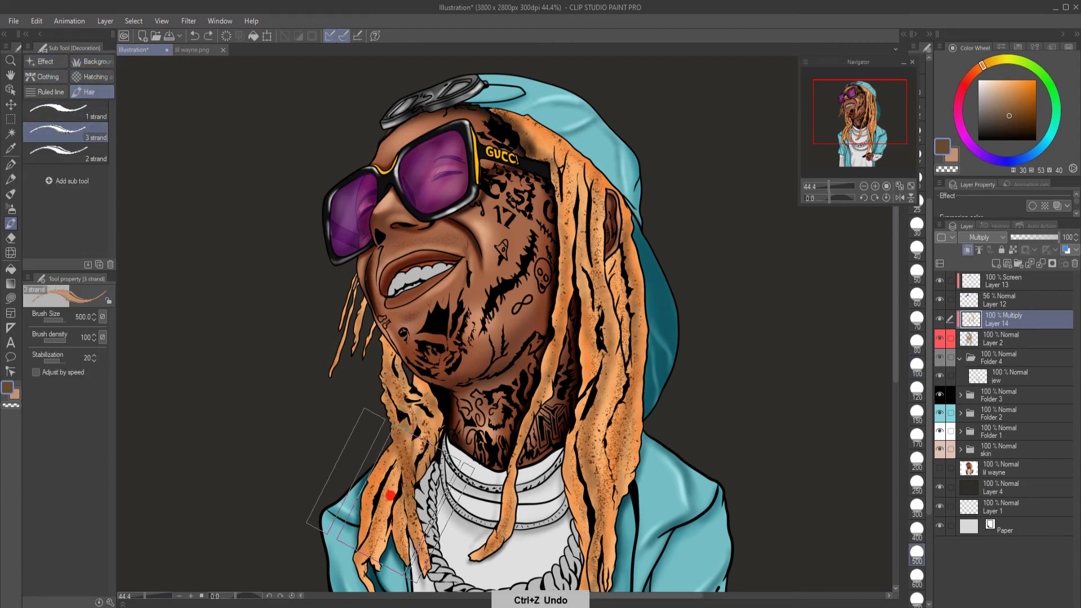
Step: Paint fine brown texture over the lower dreadlocks with the オーラ ブラシ effect brush at size 500
{"action": "left_click", "coordinate": [45, 62]}
{"action": "scroll", "coordinate": [107, 197], "scroll_direction": "down", "scroll_amount": 5}
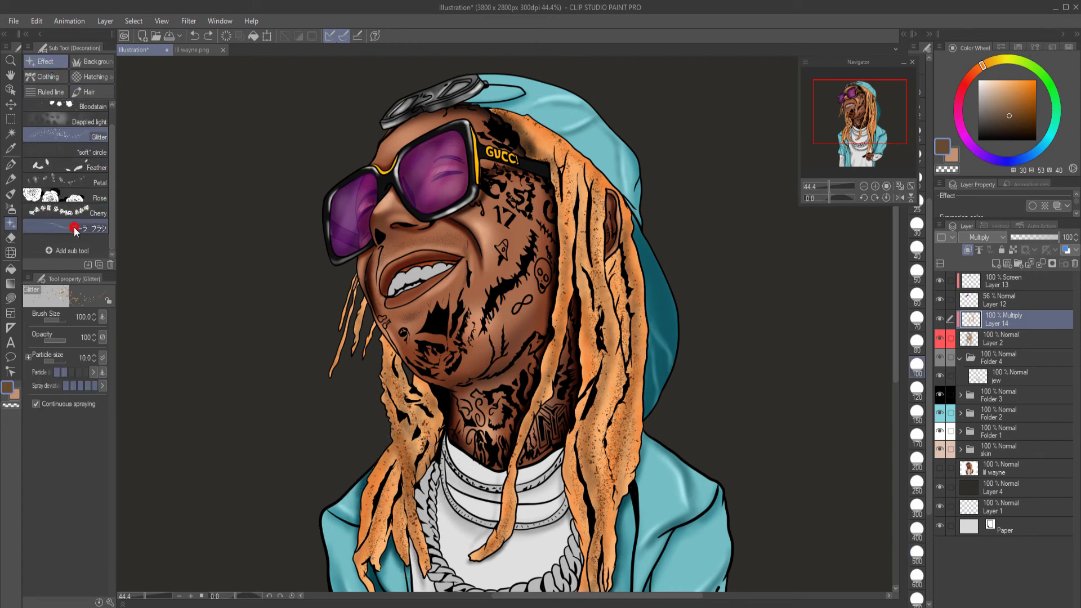
{"action": "left_click", "coordinate": [64, 228]}
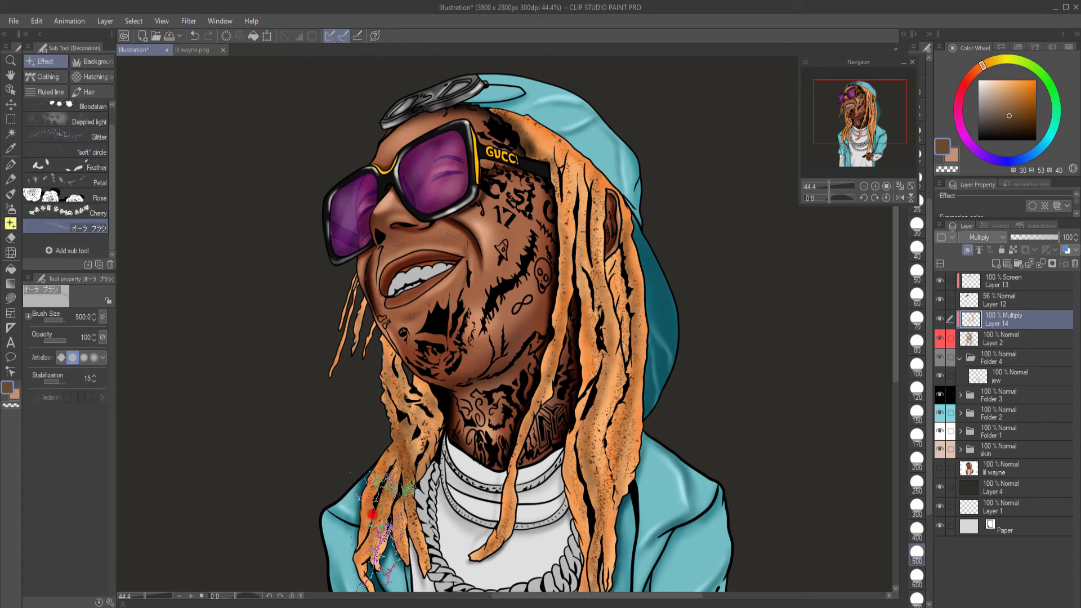
{"action": "mouse_move", "coordinate": [503, 532]}
{"action": "left_mouse_down"}
{"action": "mouse_move", "coordinate": [550, 357]}
{"action": "mouse_move", "coordinate": [586, 406]}
{"action": "mouse_move", "coordinate": [598, 545]}
{"action": "left_mouse_up"}
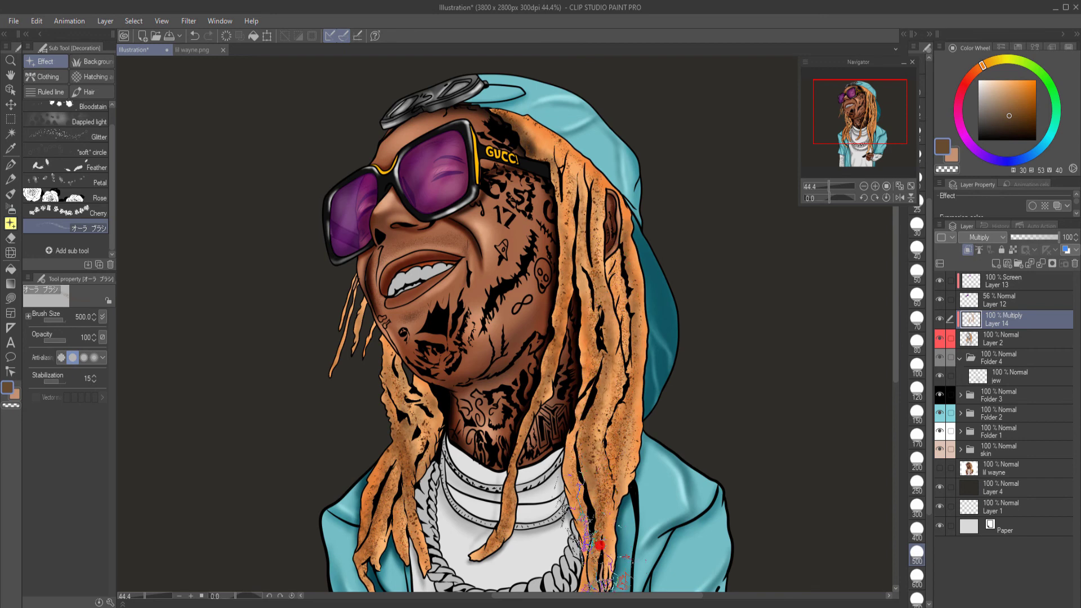
Step: Brush resampled hair orange and a lighter peach over the dreadlocks' brown texture with the オーラ ブラシ brush
{"action": "right_click", "coordinate": [594, 183]}
{"action": "mouse_move", "coordinate": [591, 186]}
{"action": "left_mouse_down"}
{"action": "mouse_move", "coordinate": [577, 298]}
{"action": "mouse_move", "coordinate": [610, 282]}
{"action": "mouse_move", "coordinate": [604, 439]}
{"action": "left_mouse_up"}
{"action": "left_click_drag", "start_coordinate": [401, 374], "coordinate": [394, 424]}
{"action": "left_click_drag", "start_coordinate": [1011, 84], "coordinate": [1002, 78]}
{"action": "mouse_move", "coordinate": [588, 402]}
{"action": "left_mouse_down"}
{"action": "mouse_move", "coordinate": [616, 399]}
{"action": "mouse_move", "coordinate": [595, 191]}
{"action": "mouse_move", "coordinate": [553, 151]}
{"action": "mouse_move", "coordinate": [617, 383]}
{"action": "mouse_move", "coordinate": [505, 572]}
{"action": "mouse_move", "coordinate": [393, 452]}
{"action": "mouse_move", "coordinate": [374, 353]}
{"action": "mouse_move", "coordinate": [378, 540]}
{"action": "left_mouse_up"}
Step: Add a clipped Screen layer above the dreadlocks' Multiply shading layer
{"action": "left_click", "coordinate": [993, 314]}
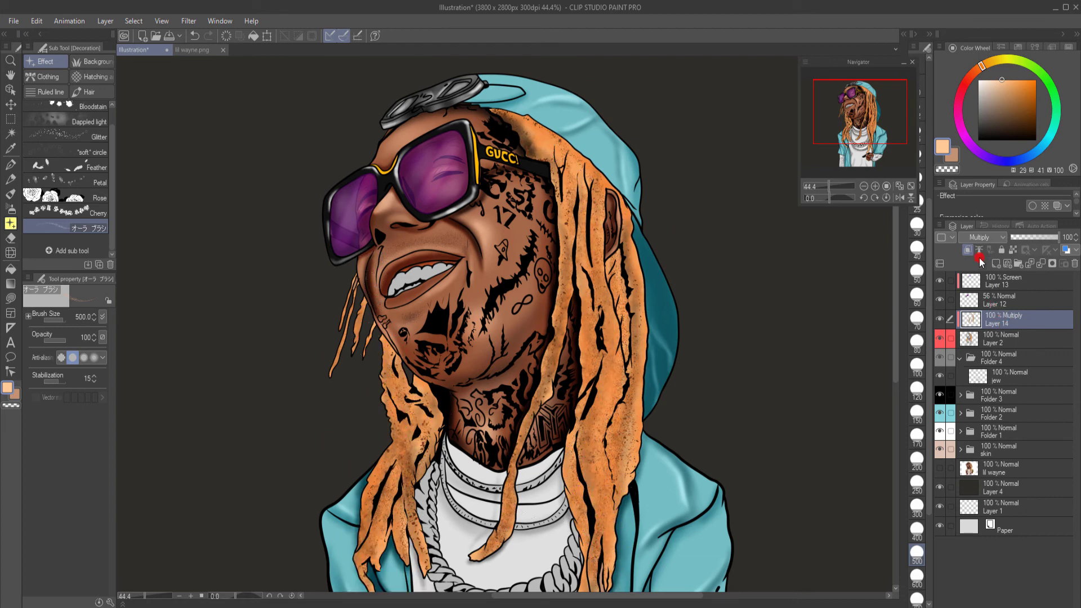
{"action": "left_click", "coordinate": [996, 264]}
{"action": "left_click", "coordinate": [983, 237]}
{"action": "left_click", "coordinate": [983, 324]}
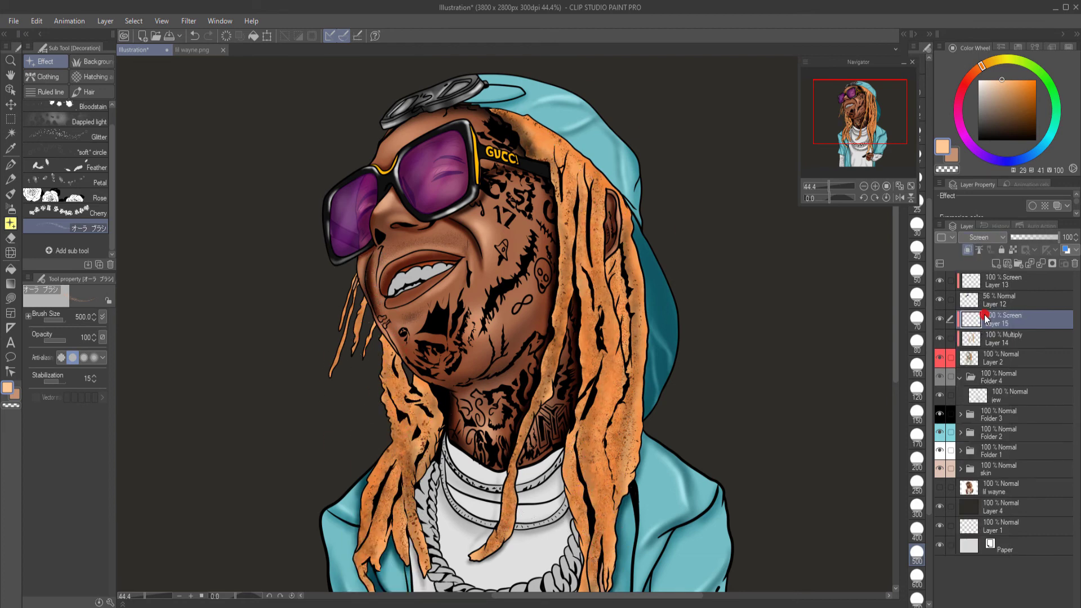
Step: Try brushing light peach texture along the dreadlocks with the オーラ ブラシ brush, and undo the strokes
{"action": "mouse_move", "coordinate": [574, 315]}
{"action": "left_mouse_down"}
{"action": "mouse_move", "coordinate": [592, 377]}
{"action": "mouse_move", "coordinate": [583, 546]}
{"action": "left_mouse_up"}
{"action": "mouse_move", "coordinate": [616, 281]}
{"action": "left_mouse_down"}
{"action": "mouse_move", "coordinate": [608, 232]}
{"action": "mouse_move", "coordinate": [560, 132]}
{"action": "left_mouse_up"}
{"action": "mouse_move", "coordinate": [575, 152]}
{"action": "left_mouse_down"}
{"action": "mouse_move", "coordinate": [612, 244]}
{"action": "mouse_move", "coordinate": [608, 416]}
{"action": "left_mouse_up"}
{"action": "mouse_move", "coordinate": [397, 355]}
{"action": "left_mouse_down"}
{"action": "mouse_move", "coordinate": [414, 426]}
{"action": "mouse_move", "coordinate": [374, 557]}
{"action": "left_mouse_up"}
{"action": "mouse_move", "coordinate": [403, 439]}
{"action": "left_mouse_down"}
{"action": "mouse_move", "coordinate": [391, 390]}
{"action": "mouse_move", "coordinate": [399, 574]}
{"action": "left_mouse_up"}
{"action": "mouse_move", "coordinate": [587, 543]}
{"action": "left_mouse_down"}
{"action": "mouse_move", "coordinate": [588, 183]}
{"action": "mouse_move", "coordinate": [544, 121]}
{"action": "left_mouse_up"}
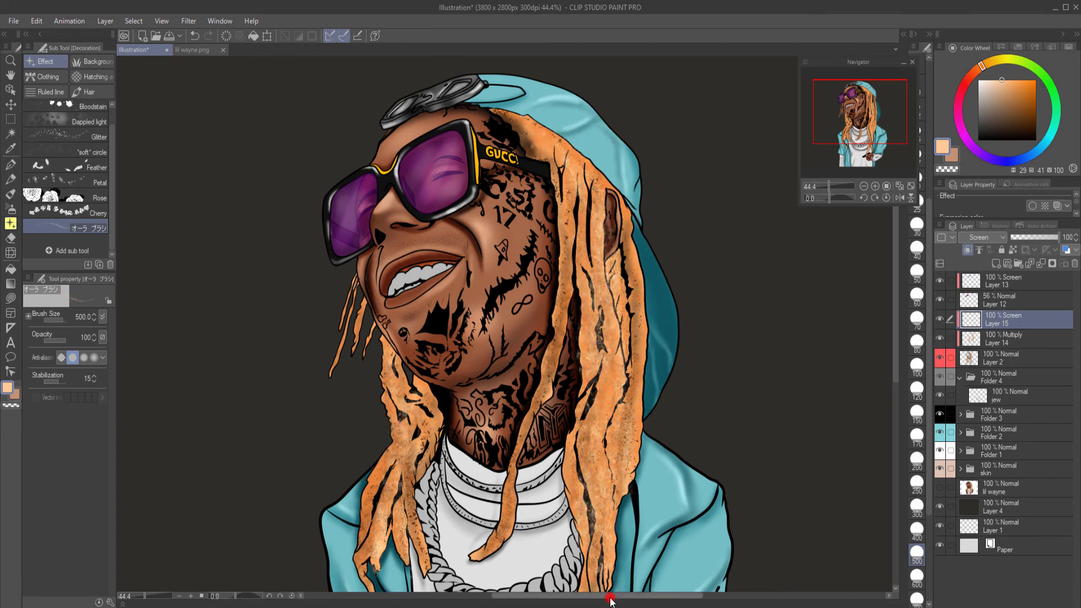
{"action": "key", "text": "ctrl+z"}
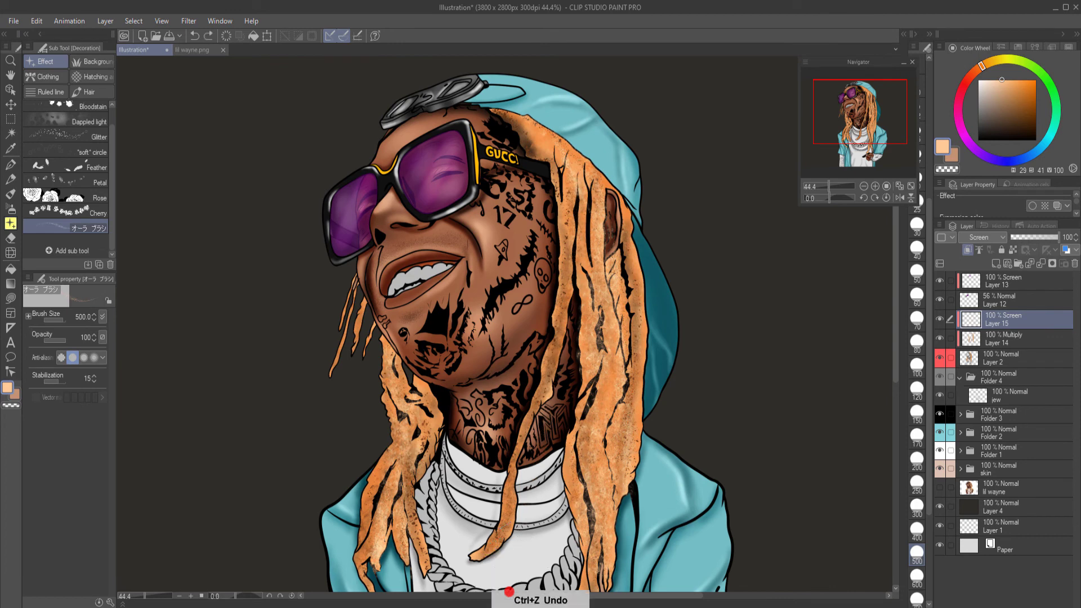
Step: Set the hair highlight layer's blending mode to Screen and choose the Soft airbrush
{"action": "left_click", "coordinate": [991, 237]}
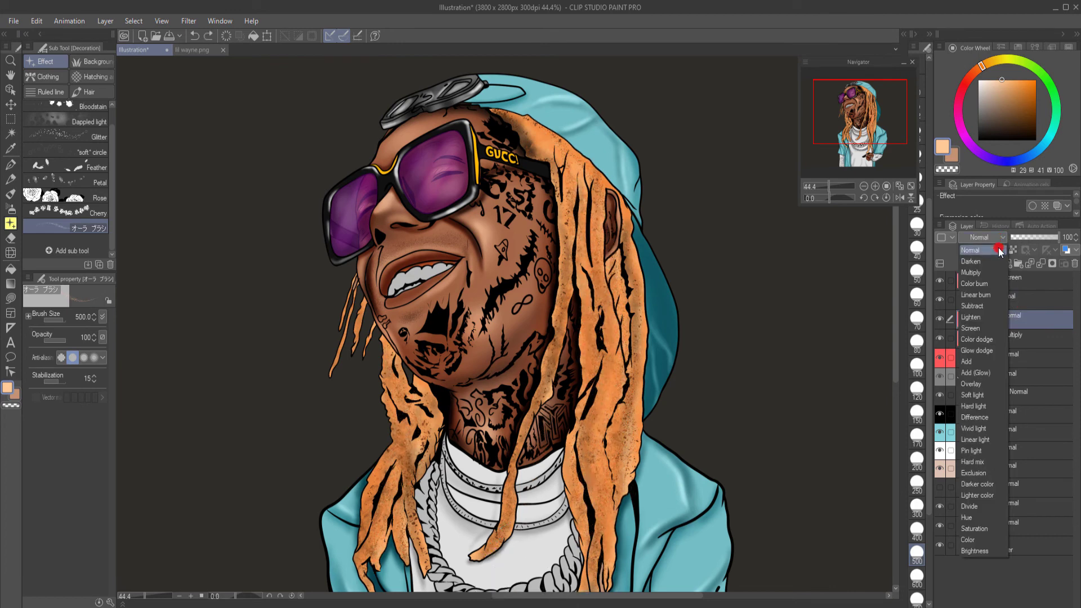
{"action": "left_click", "coordinate": [983, 325]}
{"action": "left_click", "coordinate": [12, 208]}
{"action": "left_click", "coordinate": [79, 90]}
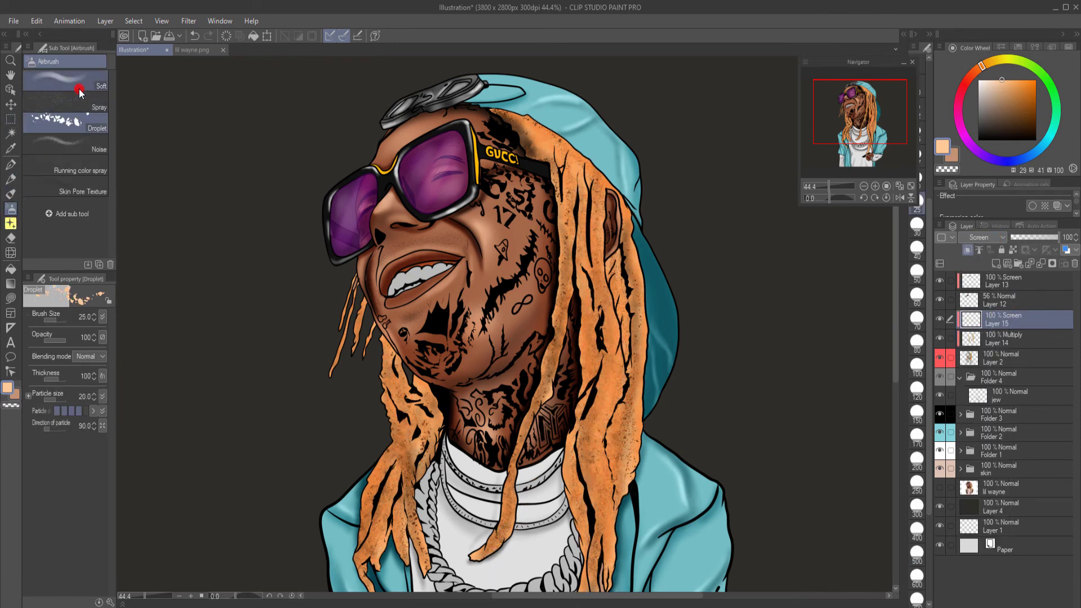
Step: Try peach highlights on the long dreadlocks with the Soft airbrush at size 70, and undo them
{"action": "left_click_drag", "start_coordinate": [587, 303], "coordinate": [588, 379]}
{"action": "left_click_drag", "start_coordinate": [566, 238], "coordinate": [537, 398]}
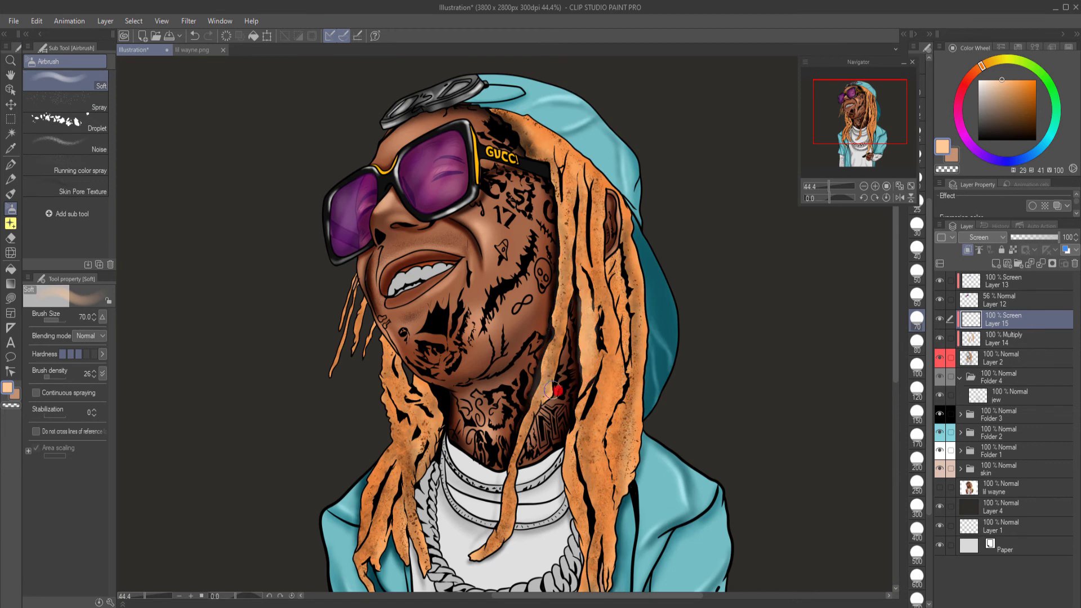
{"action": "key", "text": "ctrl+z"}
{"action": "key", "text": "ctrl+z"}
{"action": "key", "text": "ctrl+z"}
Step: Reduce the Soft airbrush to size 25 and paint peach highlights along the long dreadlocks beside the face and neck
{"action": "key", "text": "bracketleft"}
{"action": "key", "text": "bracketleft"}
{"action": "key", "text": "bracketleft"}
{"action": "key", "text": "bracketleft"}
{"action": "key", "text": "bracketleft"}
{"action": "left_click_drag", "start_coordinate": [612, 375], "coordinate": [596, 572]}
{"action": "left_click_drag", "start_coordinate": [618, 440], "coordinate": [627, 245]}
{"action": "left_click_drag", "start_coordinate": [595, 191], "coordinate": [606, 417]}
{"action": "mouse_move", "coordinate": [567, 187]}
{"action": "left_mouse_down"}
{"action": "mouse_move", "coordinate": [565, 302]}
{"action": "mouse_move", "coordinate": [484, 555]}
{"action": "left_mouse_up"}
{"action": "left_click_drag", "start_coordinate": [589, 480], "coordinate": [595, 420]}
Step: Paint peach highlights along the shorter dreadlocks hanging below the chin on the far shoulder
{"action": "left_click_drag", "start_coordinate": [402, 432], "coordinate": [419, 563]}
{"action": "mouse_move", "coordinate": [412, 461]}
{"action": "left_mouse_down"}
{"action": "mouse_move", "coordinate": [377, 481]}
{"action": "mouse_move", "coordinate": [398, 468]}
{"action": "mouse_move", "coordinate": [370, 547]}
{"action": "left_mouse_up"}
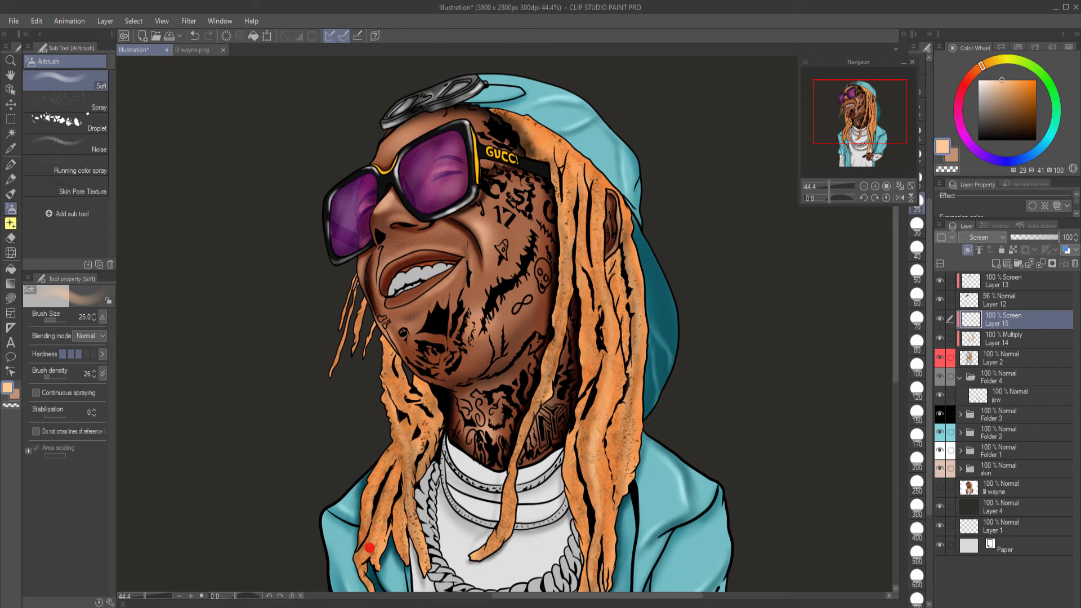
{"action": "mouse_move", "coordinate": [394, 384]}
{"action": "left_mouse_down"}
{"action": "mouse_move", "coordinate": [425, 439]}
{"action": "mouse_move", "coordinate": [430, 404]}
{"action": "mouse_move", "coordinate": [432, 437]}
{"action": "left_mouse_up"}
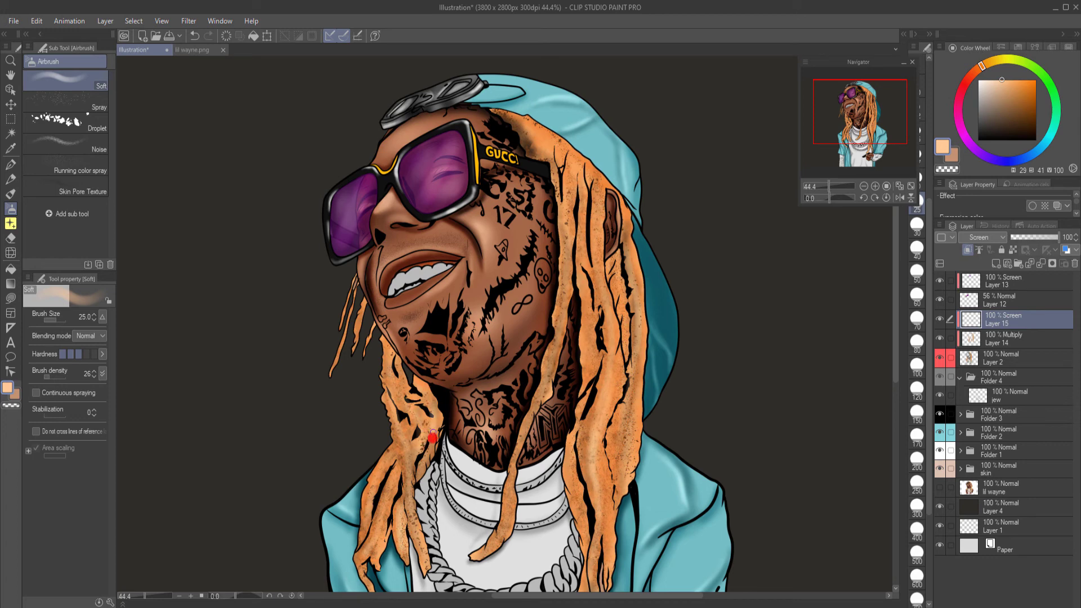
Step: Strengthen the peach highlights on the long dreadlocks beside the ear, and reduce the airbrush to size 17
{"action": "left_click_drag", "start_coordinate": [571, 165], "coordinate": [565, 295]}
{"action": "left_click_drag", "start_coordinate": [599, 195], "coordinate": [602, 548]}
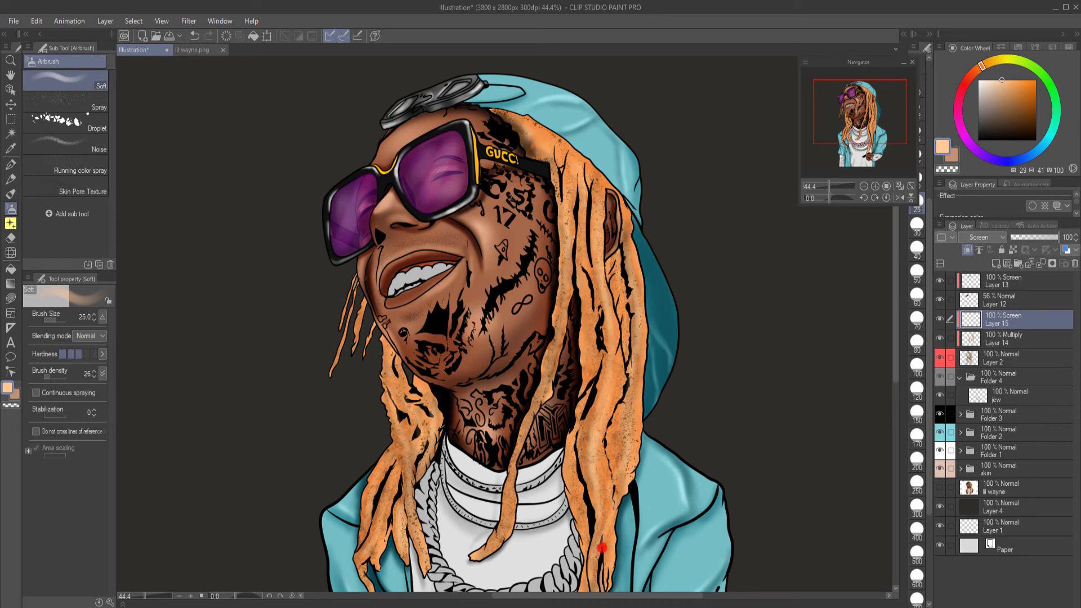
{"action": "left_click_drag", "start_coordinate": [611, 458], "coordinate": [606, 545]}
{"action": "left_click_drag", "start_coordinate": [630, 385], "coordinate": [617, 454]}
{"action": "left_click_drag", "start_coordinate": [587, 214], "coordinate": [590, 395]}
{"action": "key", "text": "bracketleft"}
{"action": "key", "text": "bracketleft"}
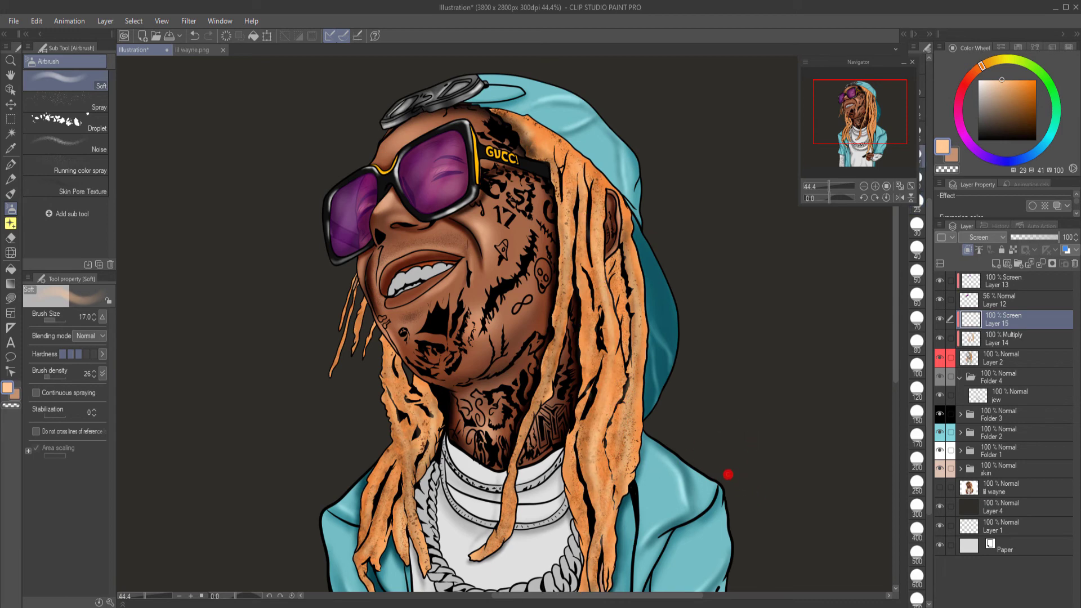
Step: Close the Navigator and review the whole figure
{"action": "scroll", "coordinate": [659, 476], "scroll_direction": "down", "scroll_amount": 1}
{"action": "key", "text": "space"}
{"action": "left_click_drag", "start_coordinate": [600, 493], "coordinate": [586, 426]}
{"action": "scroll", "coordinate": [581, 427], "scroll_direction": "down", "scroll_amount": 2}
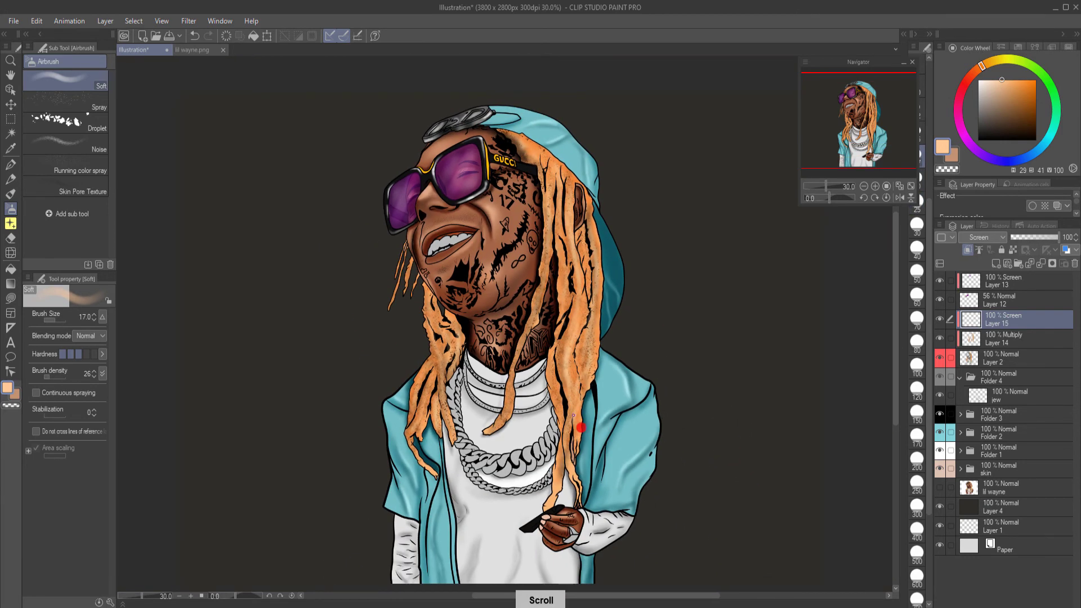
{"action": "left_click", "coordinate": [912, 64]}
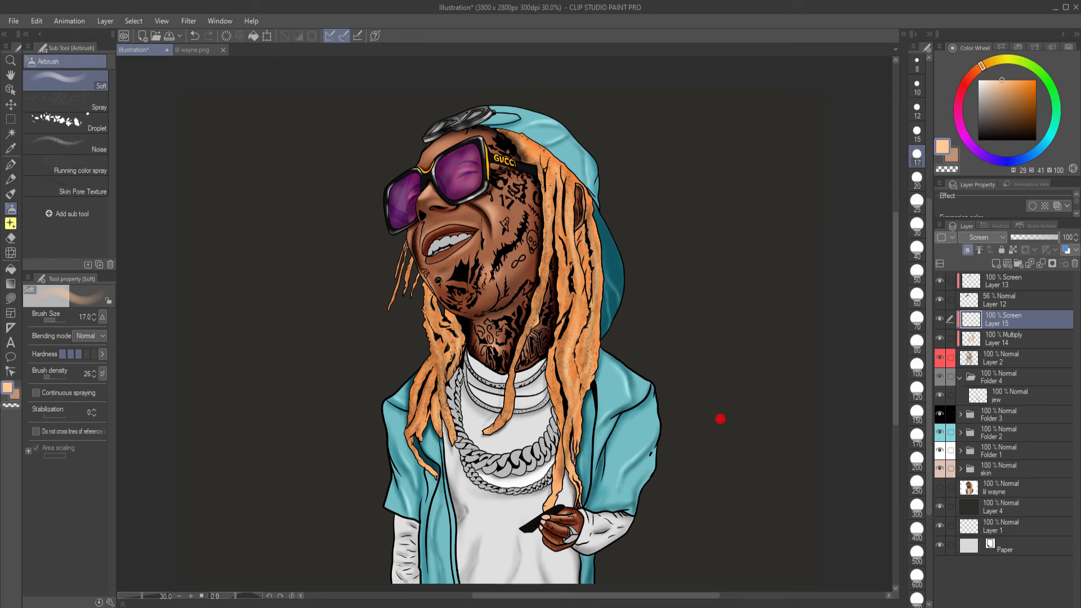
{"action": "scroll", "coordinate": [512, 572], "scroll_direction": "up", "scroll_amount": 1}
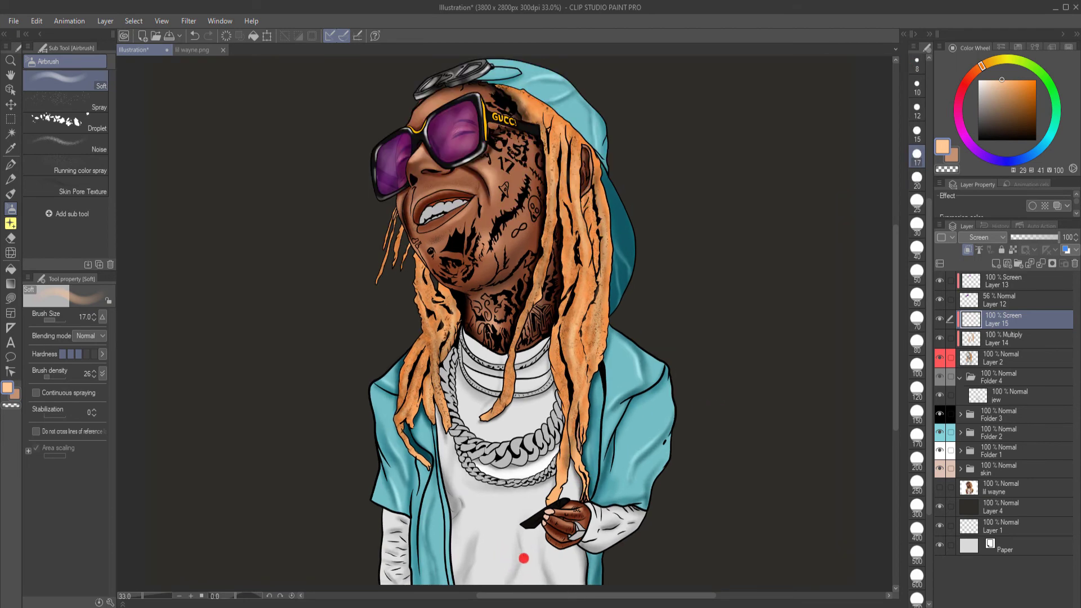
{"action": "scroll", "coordinate": [532, 576], "scroll_direction": "down", "scroll_amount": 1}
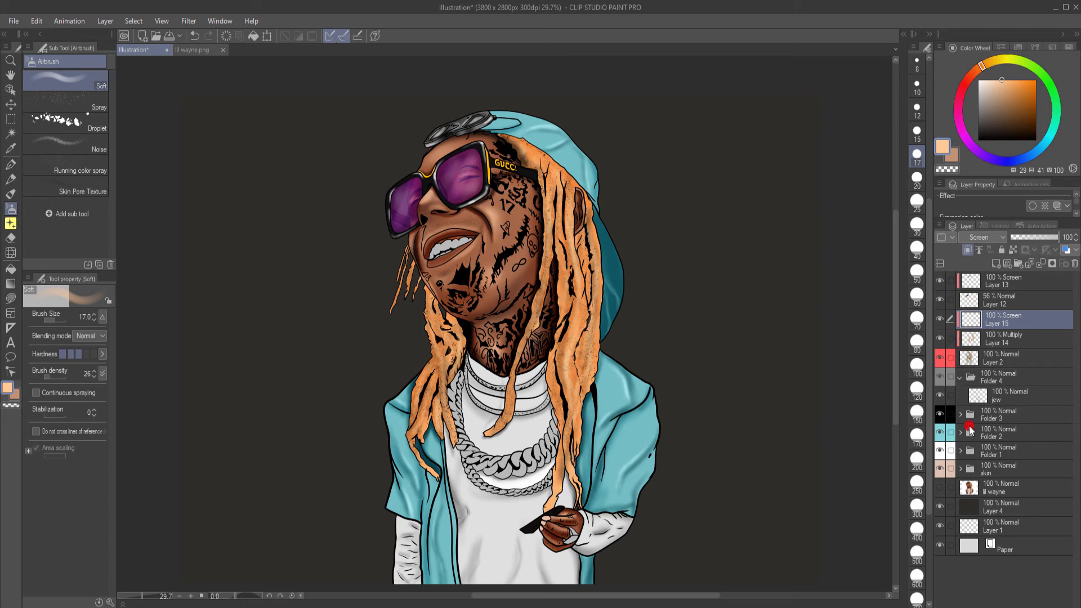
Step: Add a Multiply layer above the jew layer in Folder 4, clip it to that layer, and toggle the folder's visibility as a check
{"action": "left_click", "coordinate": [1002, 397]}
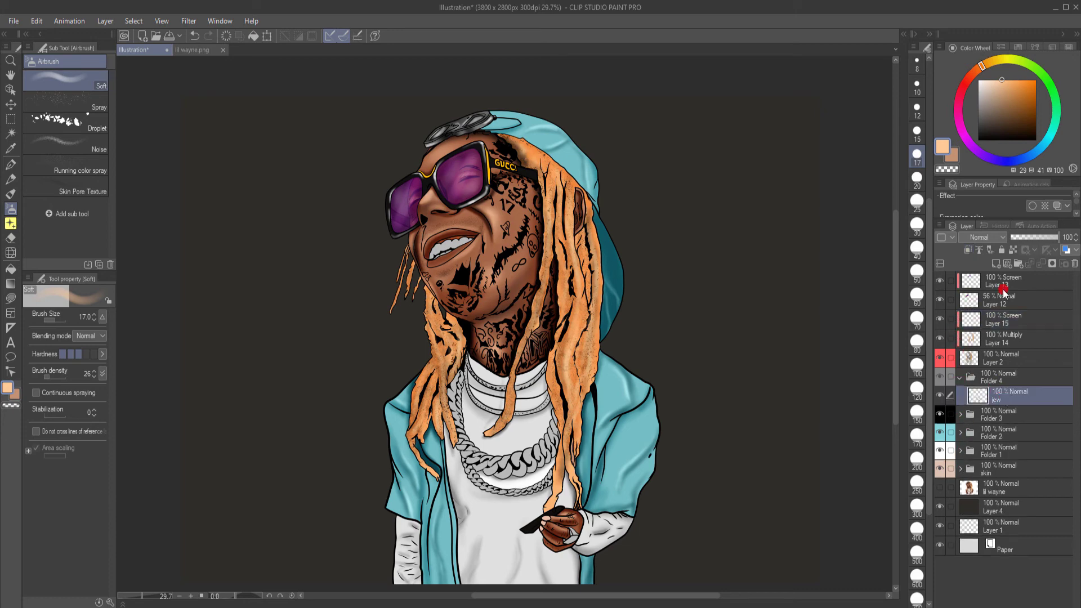
{"action": "left_click", "coordinate": [997, 264]}
{"action": "left_click", "coordinate": [1000, 241]}
{"action": "left_click", "coordinate": [985, 280]}
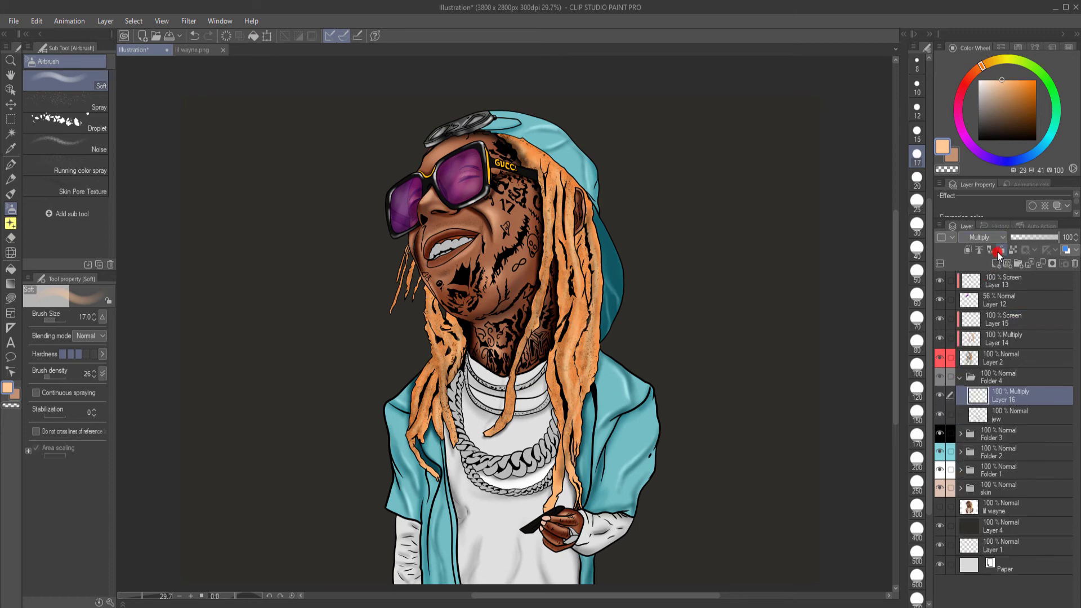
{"action": "left_click", "coordinate": [938, 379]}
{"action": "left_click", "coordinate": [939, 378]}
{"action": "double_click", "coordinate": [939, 381]}
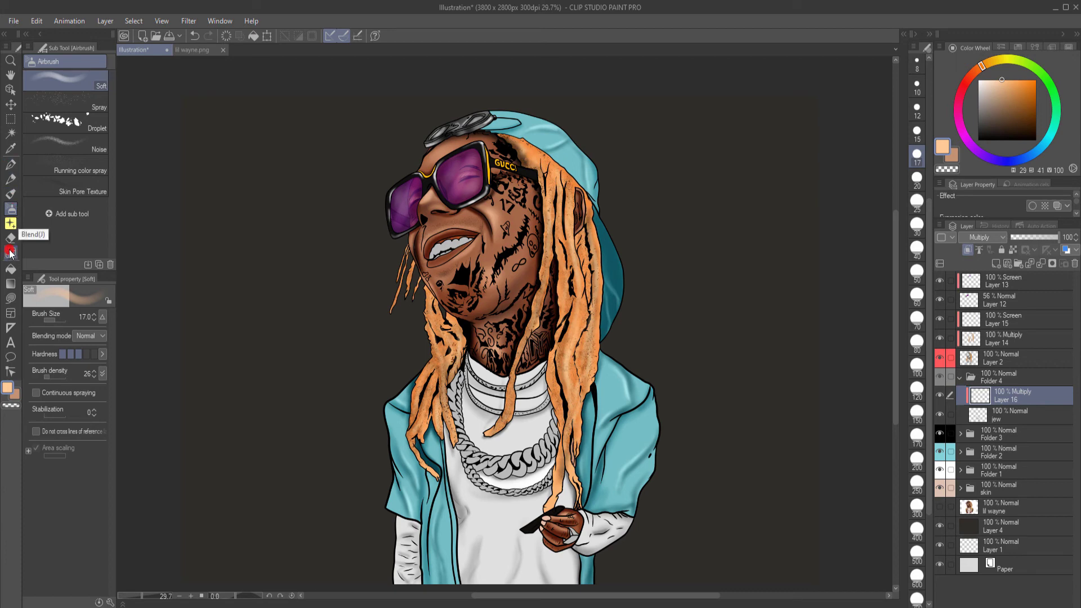
Step: Spray peach sparkle texture over all the necklaces with the Glitter effect brush at size 100
{"action": "left_click", "coordinate": [10, 224]}
{"action": "left_click", "coordinate": [82, 156]}
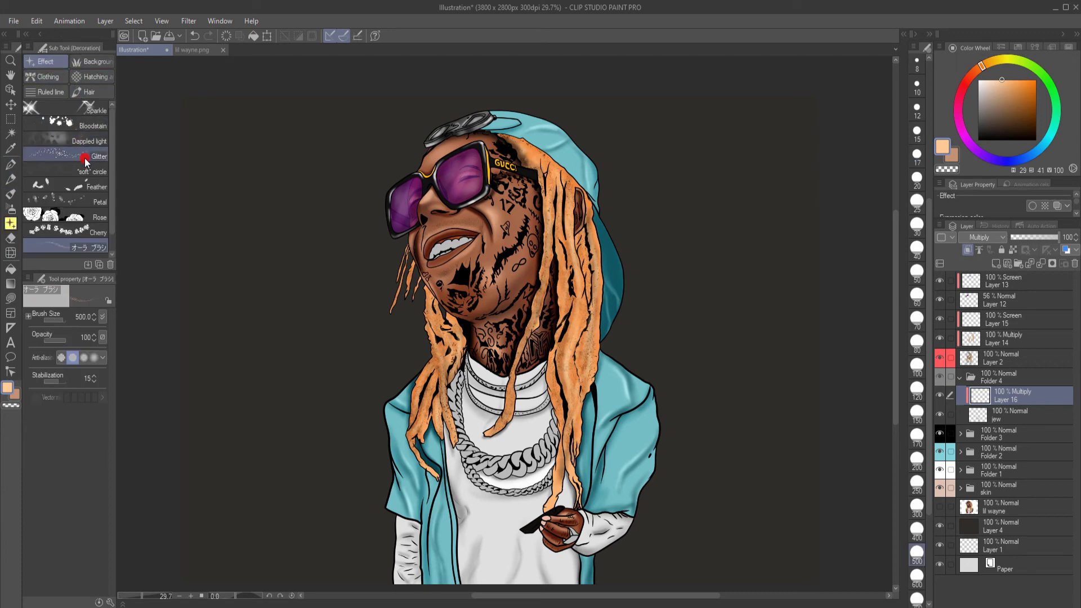
{"action": "left_click", "coordinate": [85, 160]}
{"action": "mouse_move", "coordinate": [504, 468]}
{"action": "left_mouse_down"}
{"action": "mouse_move", "coordinate": [531, 450]}
{"action": "mouse_move", "coordinate": [526, 462]}
{"action": "mouse_move", "coordinate": [536, 464]}
{"action": "mouse_move", "coordinate": [552, 440]}
{"action": "mouse_move", "coordinate": [502, 463]}
{"action": "left_mouse_up"}
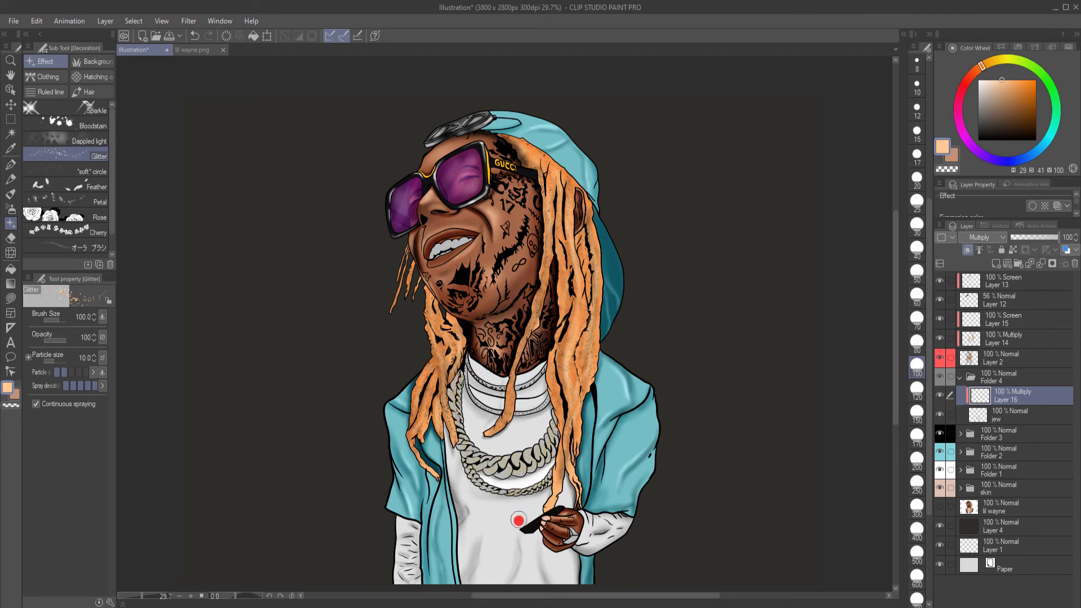
{"action": "scroll", "coordinate": [519, 519], "scroll_direction": "up", "scroll_amount": 4}
{"action": "mouse_move", "coordinate": [577, 403]}
{"action": "left_mouse_down"}
{"action": "mouse_move", "coordinate": [529, 442]}
{"action": "mouse_move", "coordinate": [482, 451]}
{"action": "mouse_move", "coordinate": [566, 440]}
{"action": "mouse_move", "coordinate": [544, 499]}
{"action": "mouse_move", "coordinate": [433, 462]}
{"action": "mouse_move", "coordinate": [424, 437]}
{"action": "mouse_move", "coordinate": [445, 433]}
{"action": "mouse_move", "coordinate": [473, 466]}
{"action": "mouse_move", "coordinate": [527, 468]}
{"action": "mouse_move", "coordinate": [473, 447]}
{"action": "mouse_move", "coordinate": [579, 378]}
{"action": "mouse_move", "coordinate": [576, 457]}
{"action": "mouse_move", "coordinate": [449, 480]}
{"action": "mouse_move", "coordinate": [413, 300]}
{"action": "mouse_move", "coordinate": [453, 306]}
{"action": "mouse_move", "coordinate": [565, 287]}
{"action": "mouse_move", "coordinate": [510, 367]}
{"action": "mouse_move", "coordinate": [437, 281]}
{"action": "mouse_move", "coordinate": [559, 335]}
{"action": "mouse_move", "coordinate": [520, 321]}
{"action": "mouse_move", "coordinate": [451, 262]}
{"action": "mouse_move", "coordinate": [502, 317]}
{"action": "mouse_move", "coordinate": [488, 316]}
{"action": "mouse_move", "coordinate": [570, 346]}
{"action": "mouse_move", "coordinate": [424, 322]}
{"action": "mouse_move", "coordinate": [514, 361]}
{"action": "mouse_move", "coordinate": [534, 457]}
{"action": "mouse_move", "coordinate": [574, 410]}
{"action": "mouse_move", "coordinate": [477, 455]}
{"action": "mouse_move", "coordinate": [412, 318]}
{"action": "mouse_move", "coordinate": [466, 457]}
{"action": "mouse_move", "coordinate": [473, 448]}
{"action": "mouse_move", "coordinate": [457, 437]}
{"action": "mouse_move", "coordinate": [461, 483]}
{"action": "mouse_move", "coordinate": [538, 462]}
{"action": "left_mouse_up"}
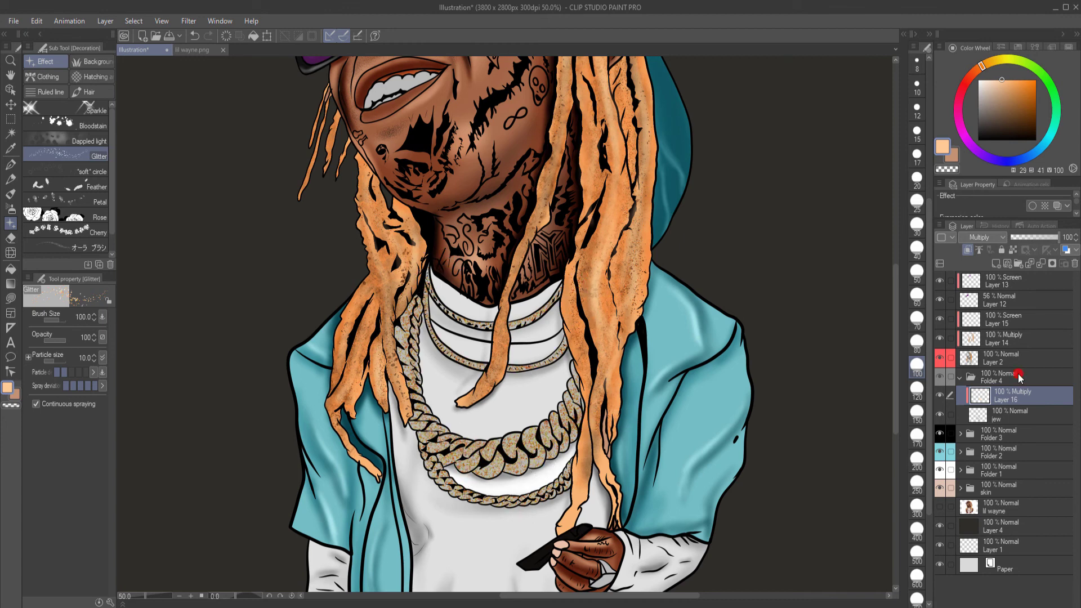
Step: Choose the Dotted line ruled-line brush with white, and add a new layer above the glitter layer
{"action": "left_click", "coordinate": [46, 77]}
{"action": "left_click", "coordinate": [107, 172]}
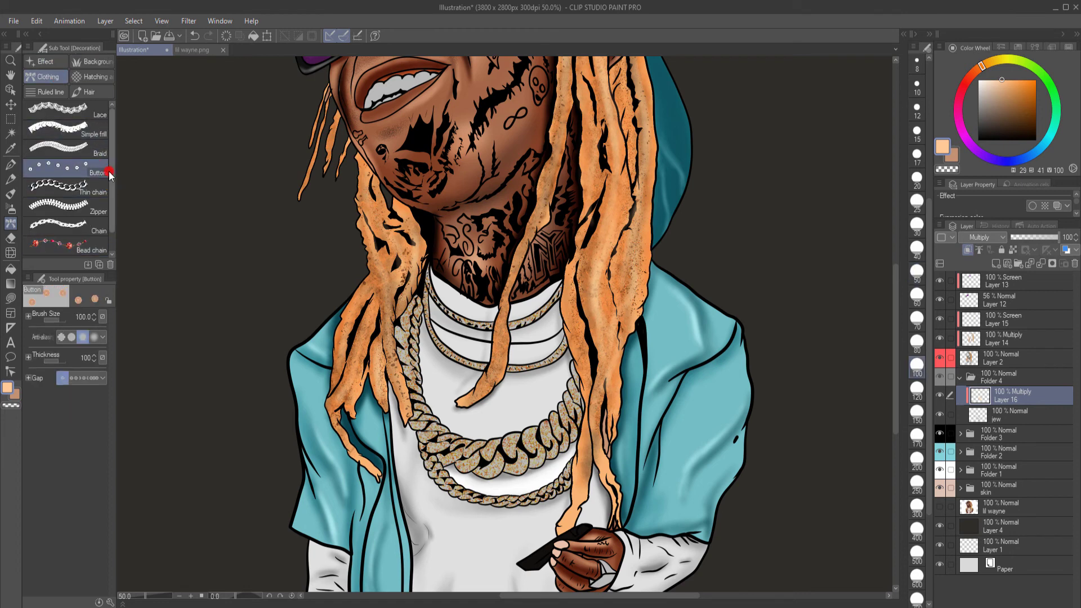
{"action": "left_click", "coordinate": [51, 92]}
{"action": "left_click", "coordinate": [89, 193]}
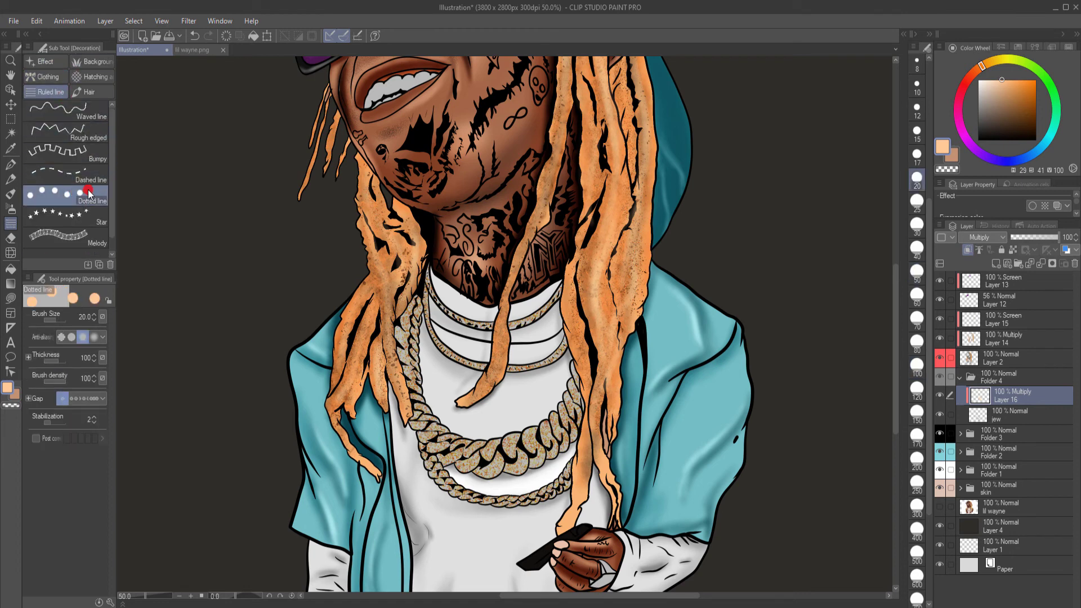
{"action": "left_click", "coordinate": [980, 81]}
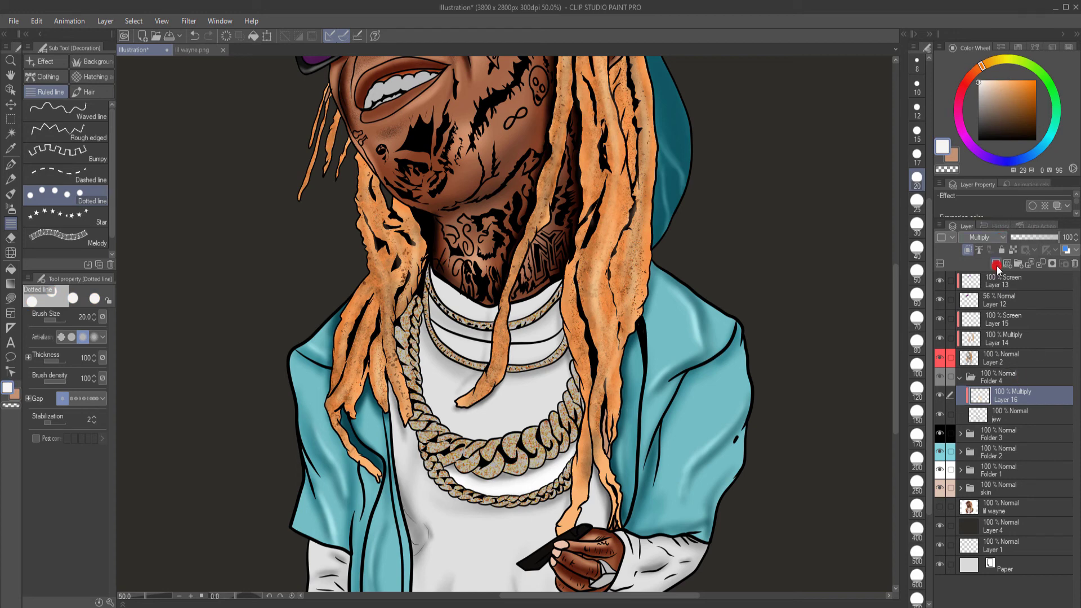
{"action": "left_click", "coordinate": [996, 264]}
Step: Try a white dotted stroke along the thick chain on the new layer, and undo it
{"action": "left_click", "coordinate": [990, 238]}
{"action": "left_click", "coordinate": [981, 332]}
{"action": "mouse_move", "coordinate": [507, 468]}
{"action": "left_mouse_down"}
{"action": "mouse_move", "coordinate": [545, 456]}
{"action": "mouse_move", "coordinate": [584, 404]}
{"action": "left_mouse_up"}
{"action": "key", "text": "ctrl+z"}
{"action": "key", "text": "ctrl+z"}
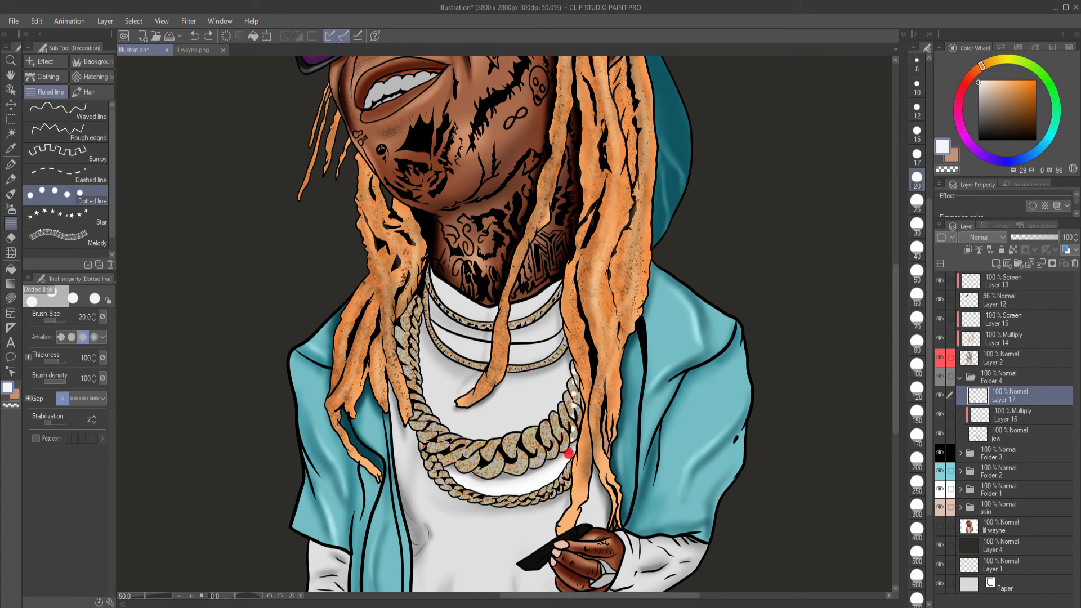
{"action": "key", "text": "ctrl+z"}
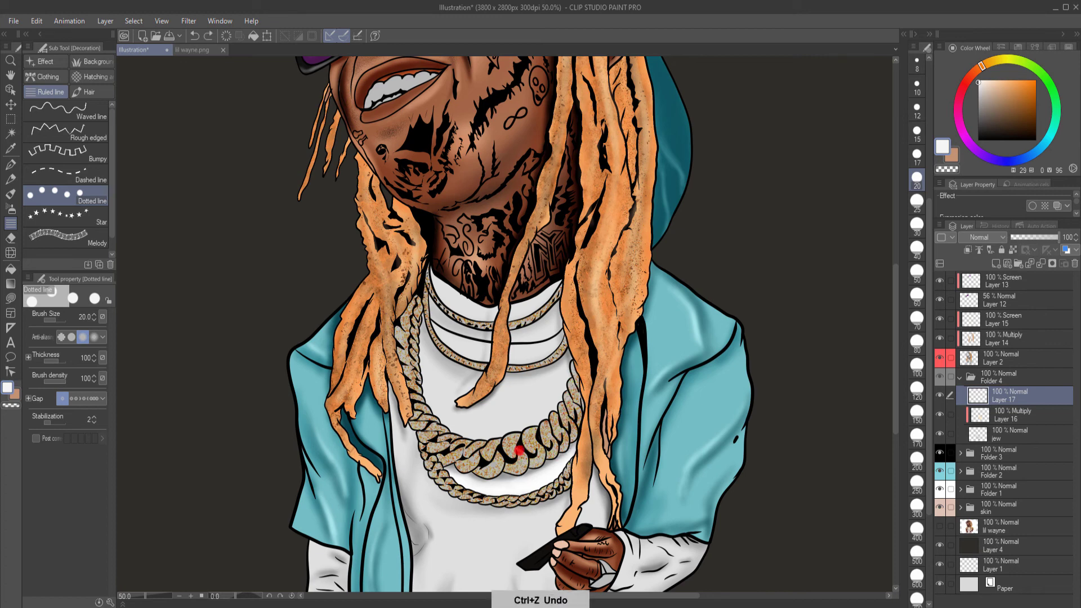
Step: Clip the new jewellery highlight layer to the layer below and set its blending mode to Screen
{"action": "left_click", "coordinate": [982, 237]}
{"action": "left_click", "coordinate": [985, 322]}
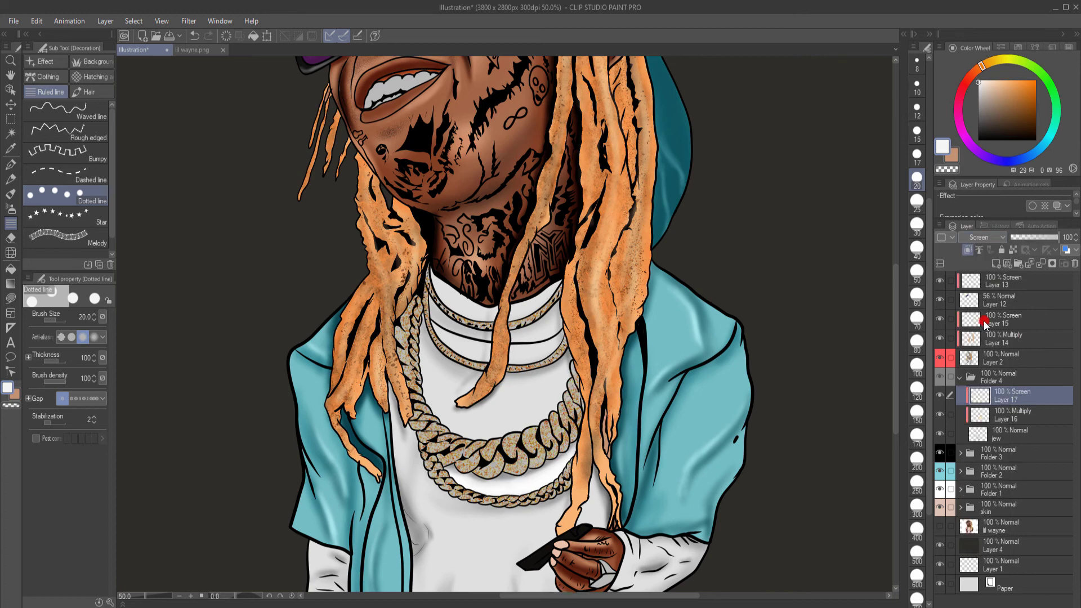
{"action": "key", "text": "ctrl+z"}
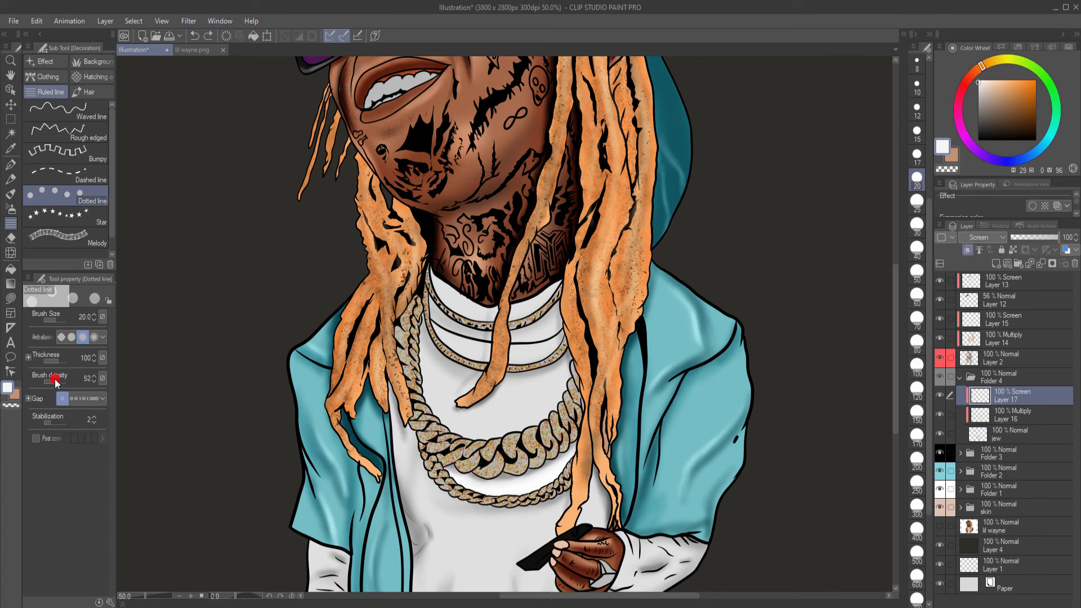
Step: Set the Dotted line brush to the strongest anti-aliasing and cover the necklaces with white dots at sizes 20 and 9.7
{"action": "left_click_drag", "start_coordinate": [59, 361], "coordinate": [61, 361]}
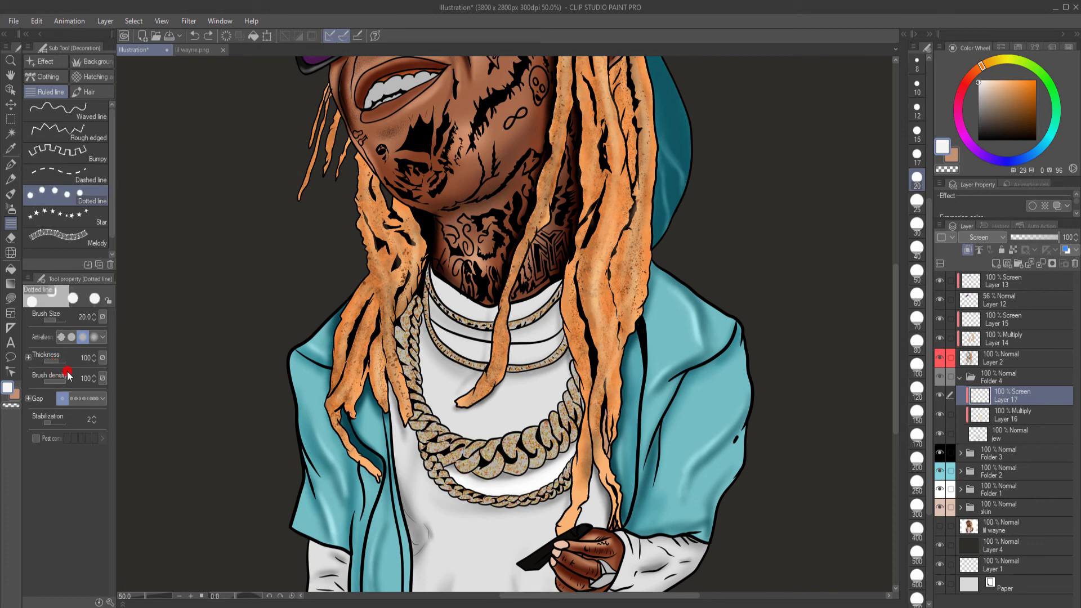
{"action": "left_click", "coordinate": [93, 337]}
{"action": "left_click", "coordinate": [81, 400]}
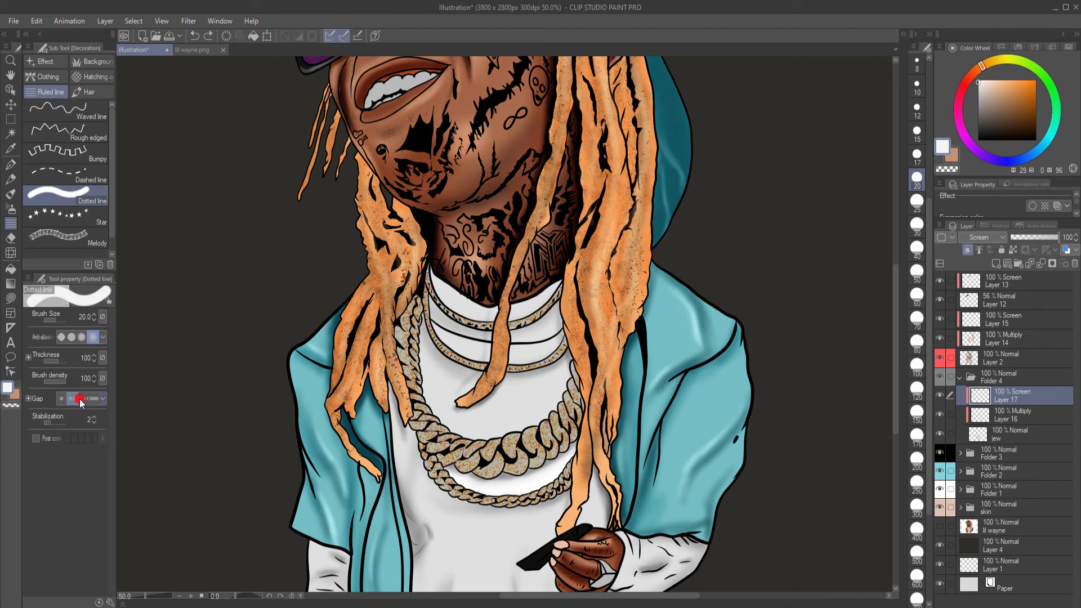
{"action": "left_click", "coordinate": [62, 399]}
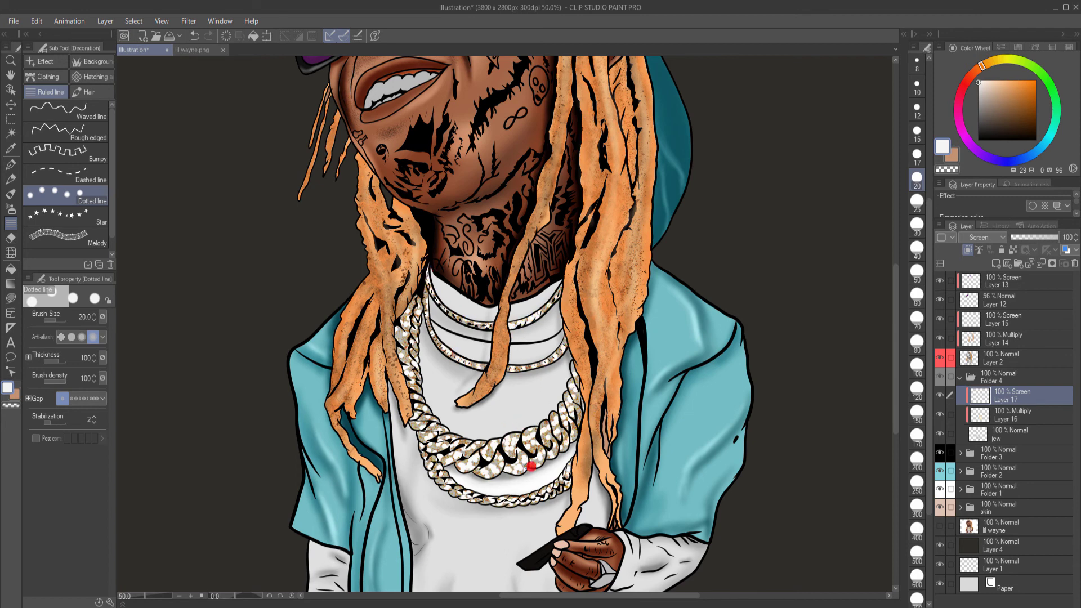
{"action": "left_click", "coordinate": [53, 320]}
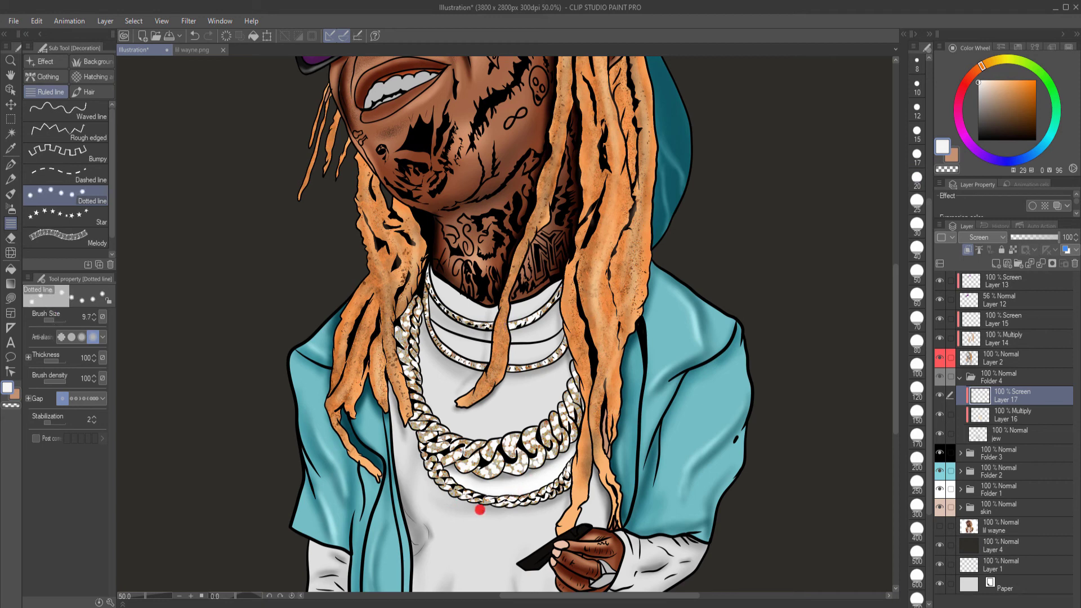
Step: Switch the Dotted line brush to a mid grey and enlarge it to size 17
{"action": "right_click", "coordinate": [475, 406]}
{"action": "mouse_move", "coordinate": [1010, 112]}
{"action": "left_mouse_down"}
{"action": "mouse_move", "coordinate": [967, 127]}
{"action": "mouse_move", "coordinate": [961, 112]}
{"action": "left_mouse_up"}
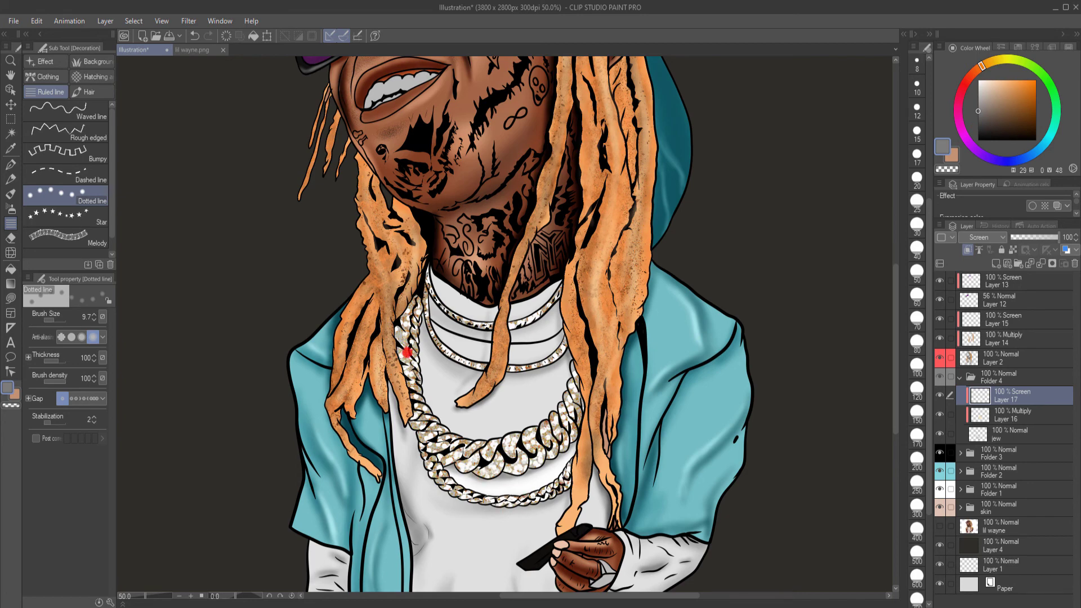
{"action": "scroll", "coordinate": [404, 345], "scroll_direction": "up", "scroll_amount": 3}
{"action": "scroll", "coordinate": [405, 345], "scroll_direction": "down", "scroll_amount": 1}
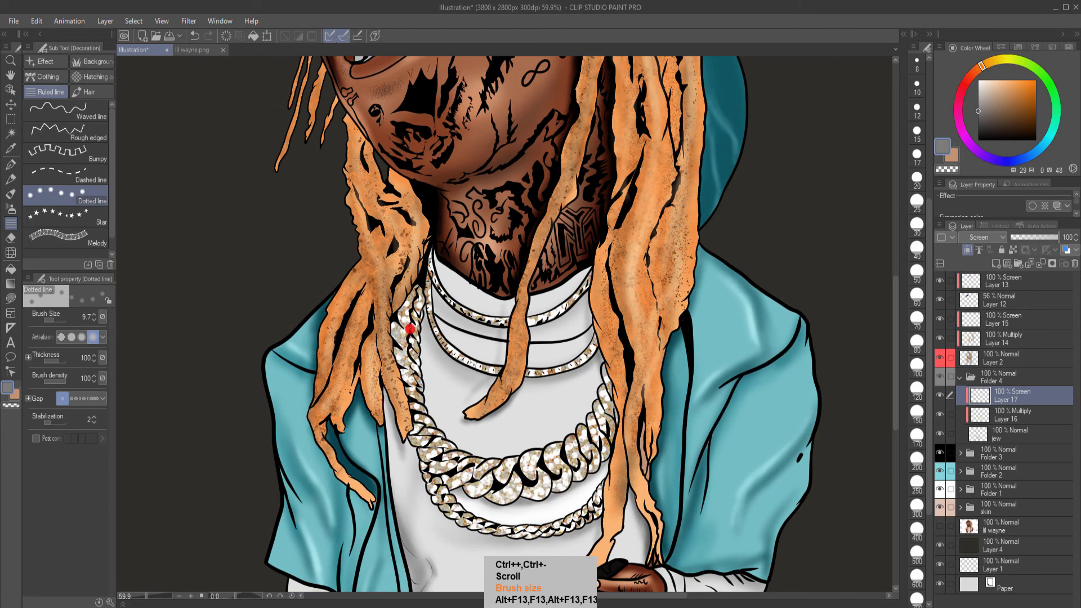
{"action": "key", "text": "bracketright"}
{"action": "key", "text": "bracketright"}
{"action": "key", "text": "bracketright"}
{"action": "key", "text": "bracketright"}
Step: Return the Dotted line brush to white and add more dots to the jewellery at sizes 16.1, 17 and 12
{"action": "left_click_drag", "start_coordinate": [979, 110], "coordinate": [979, 79]}
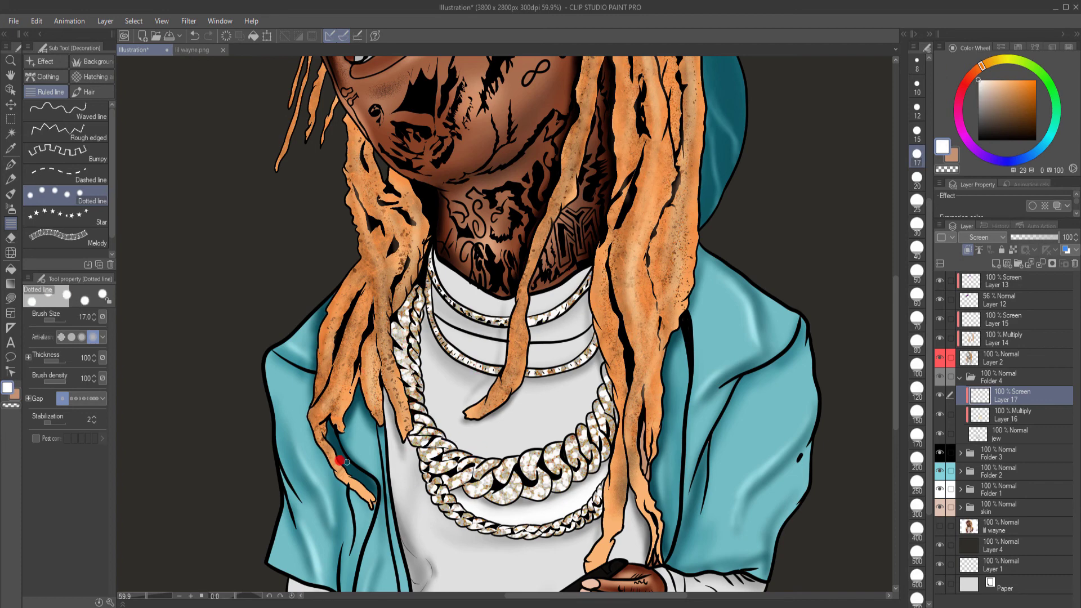
{"action": "left_click_drag", "start_coordinate": [48, 321], "coordinate": [55, 321]}
{"action": "left_click", "coordinate": [103, 317]}
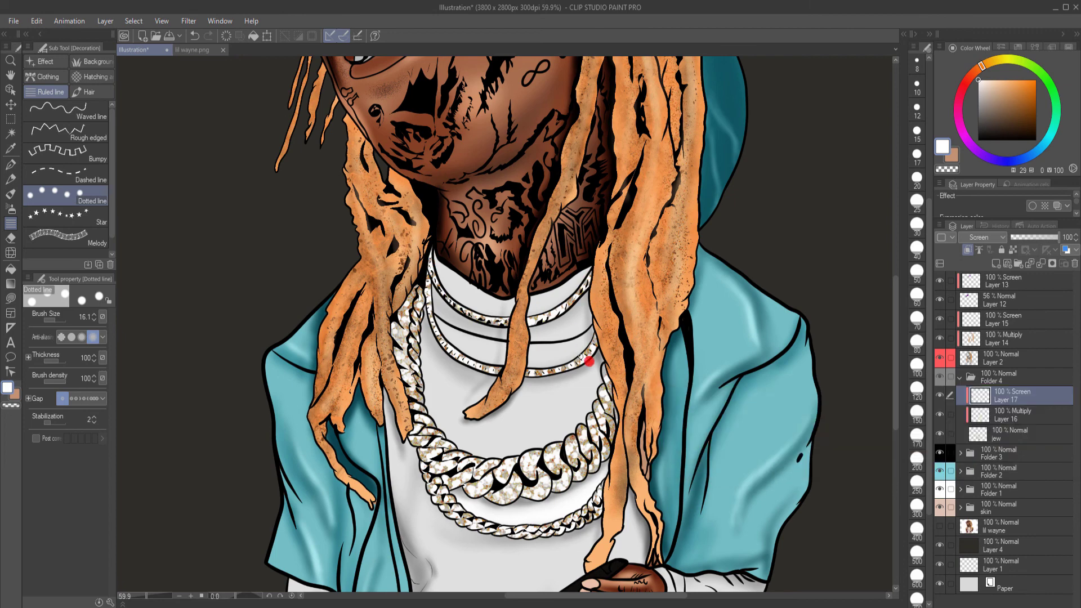
{"action": "key", "text": "bracketleft"}
{"action": "key", "text": "bracketleft"}
{"action": "key", "text": "bracketright"}
{"action": "key", "text": "bracketright"}
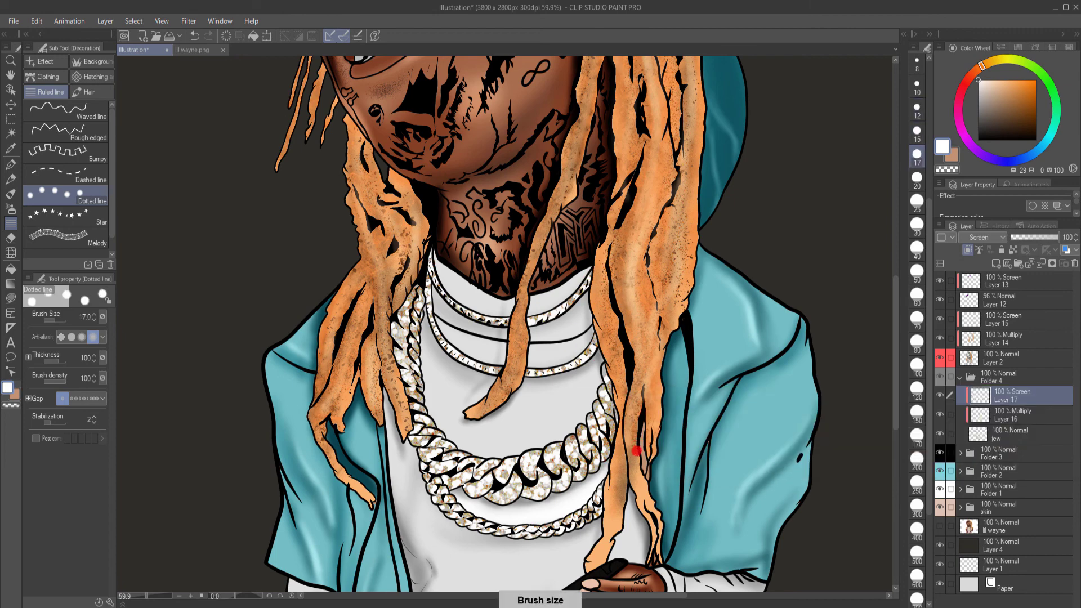
{"action": "key", "text": "bracketleft"}
{"action": "key", "text": "bracketleft"}
{"action": "scroll", "coordinate": [590, 383], "scroll_direction": "up", "scroll_amount": 5}
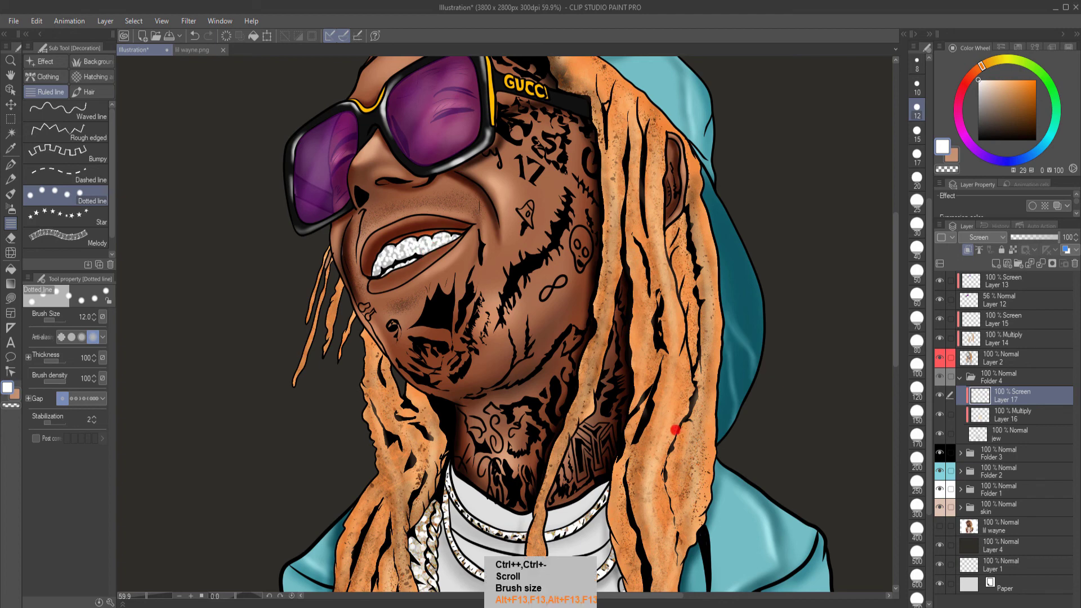
Step: Add a new layer above the topmost Screen layer and choose the Sparkle effect brush
{"action": "scroll", "coordinate": [571, 473], "scroll_direction": "down", "scroll_amount": 4}
{"action": "key", "text": "space"}
{"action": "left_click_drag", "start_coordinate": [582, 453], "coordinate": [570, 349]}
{"action": "scroll", "coordinate": [582, 431], "scroll_direction": "down", "scroll_amount": 1}
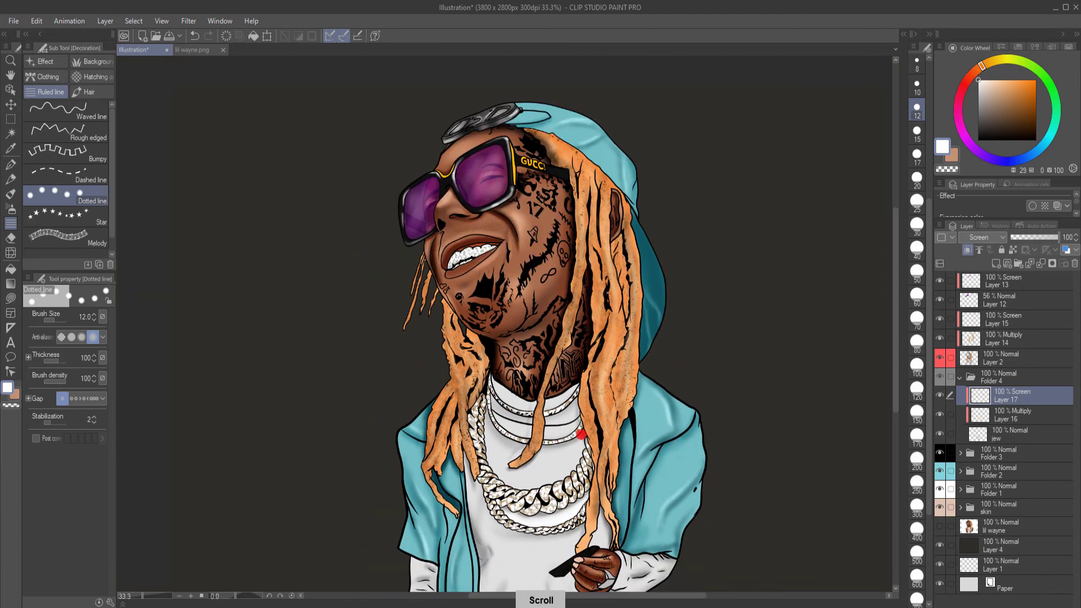
{"action": "key", "text": "space"}
{"action": "left_click_drag", "start_coordinate": [591, 448], "coordinate": [603, 405]}
{"action": "key", "text": "space"}
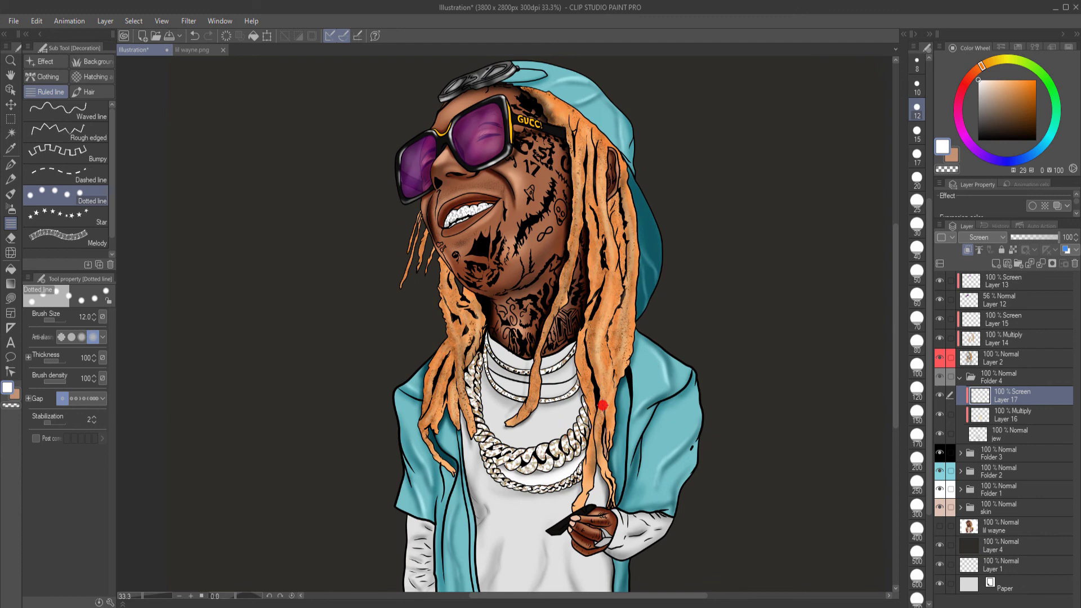
{"action": "left_click", "coordinate": [1037, 287]}
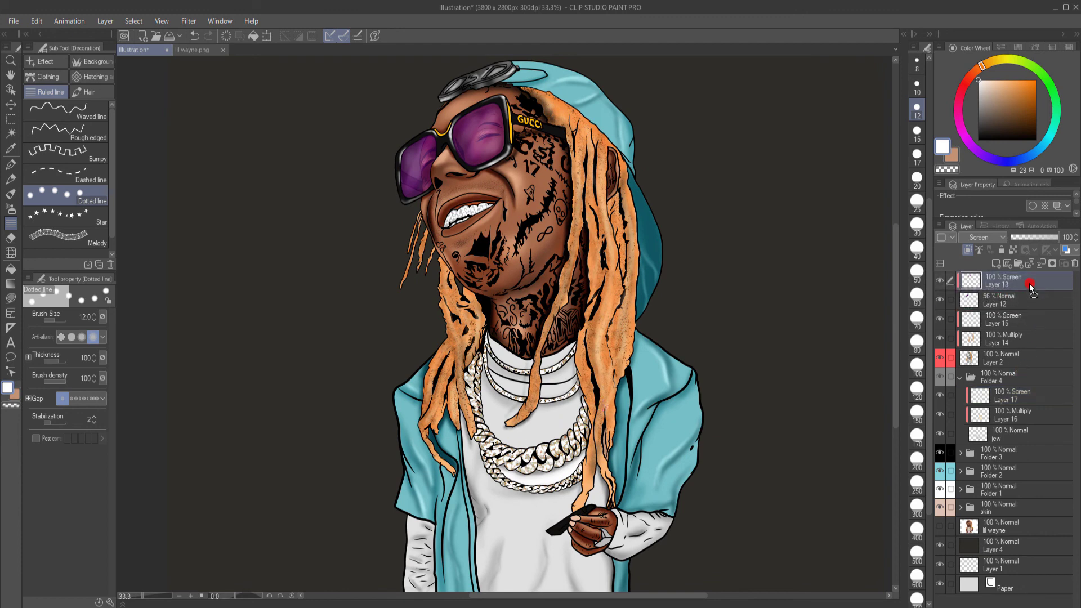
{"action": "left_click", "coordinate": [1007, 265]}
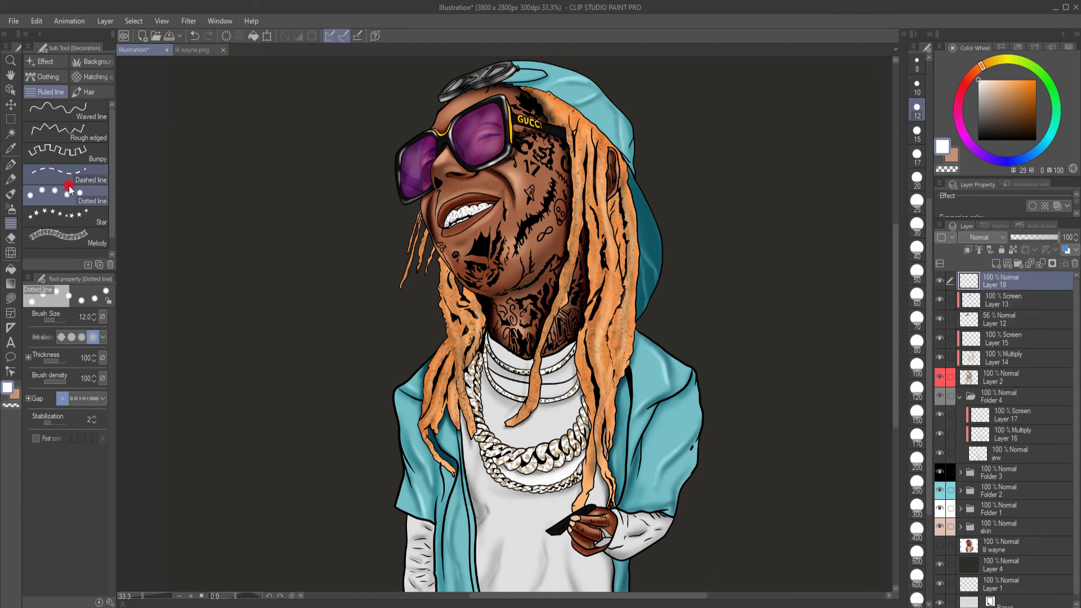
{"action": "left_click", "coordinate": [44, 62]}
{"action": "left_click", "coordinate": [90, 109]}
Step: Stamp white sparkles of size 150 across the thick chain, the lower chain and the neck chains
{"action": "left_click", "coordinate": [497, 445]}
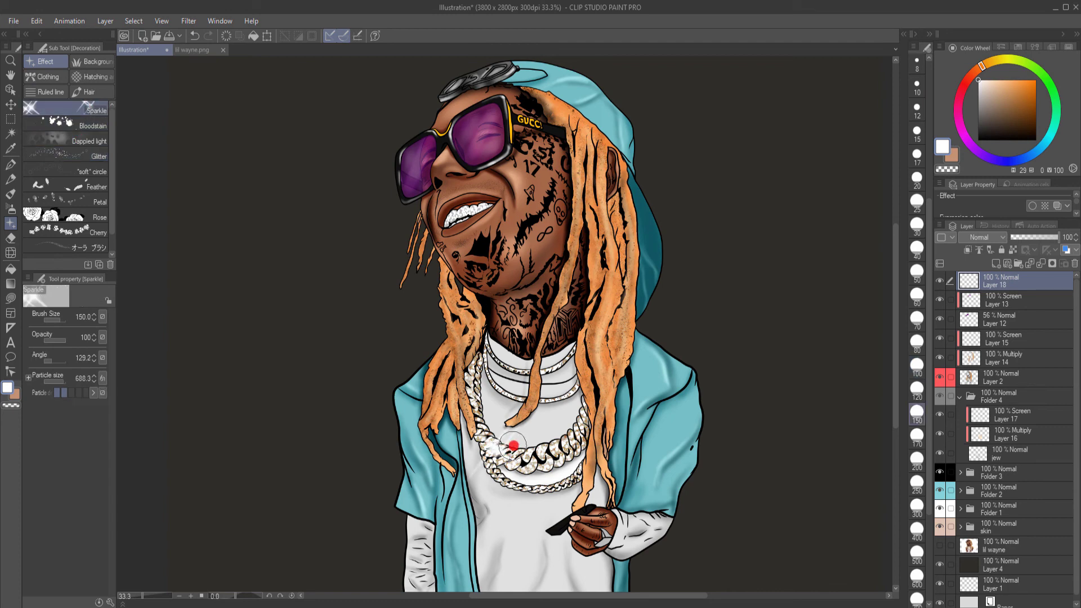
{"action": "left_click", "coordinate": [573, 430]}
{"action": "left_click", "coordinate": [579, 388]}
{"action": "left_click", "coordinate": [562, 358]}
{"action": "left_click", "coordinate": [488, 369]}
{"action": "left_click", "coordinate": [525, 482]}
{"action": "left_click", "coordinate": [575, 492]}
{"action": "left_click", "coordinate": [586, 438]}
{"action": "left_click", "coordinate": [498, 500]}
{"action": "left_click", "coordinate": [559, 497]}
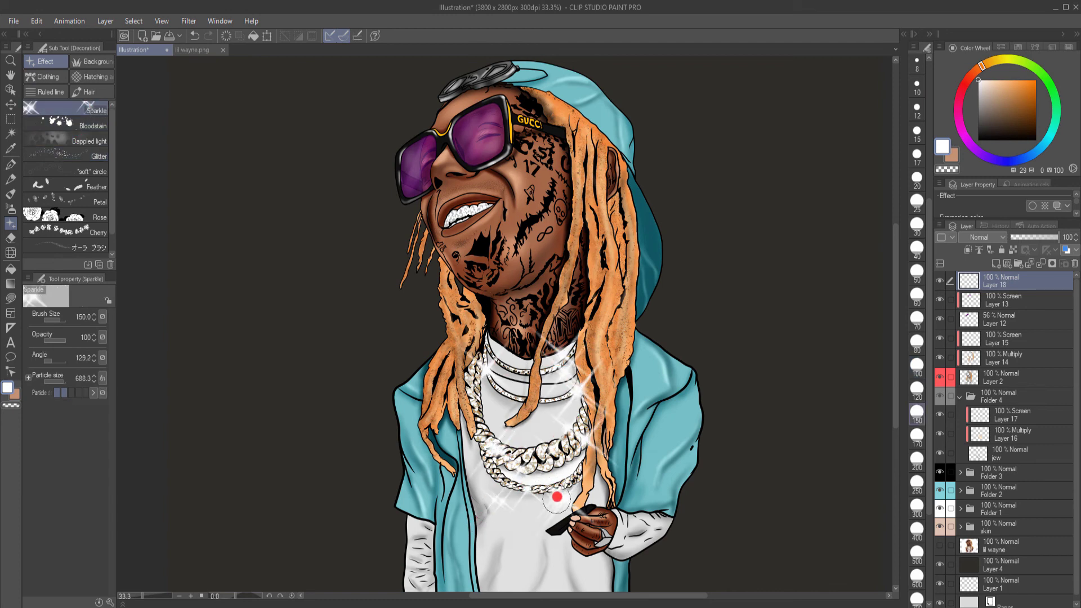
{"action": "left_click", "coordinate": [556, 426]}
Step: Set the Sparkle brush angle to 166.2 and stamp one sparkle on the teeth and one on the hand
{"action": "left_click", "coordinate": [54, 362]}
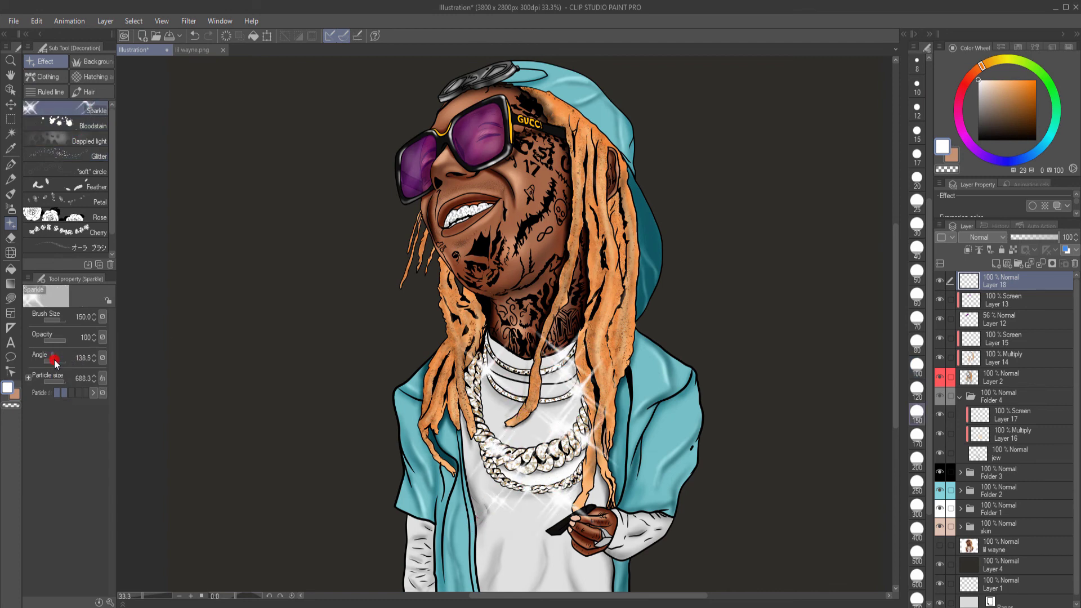
{"action": "left_click", "coordinate": [469, 208]}
{"action": "key", "text": "ctrl+z"}
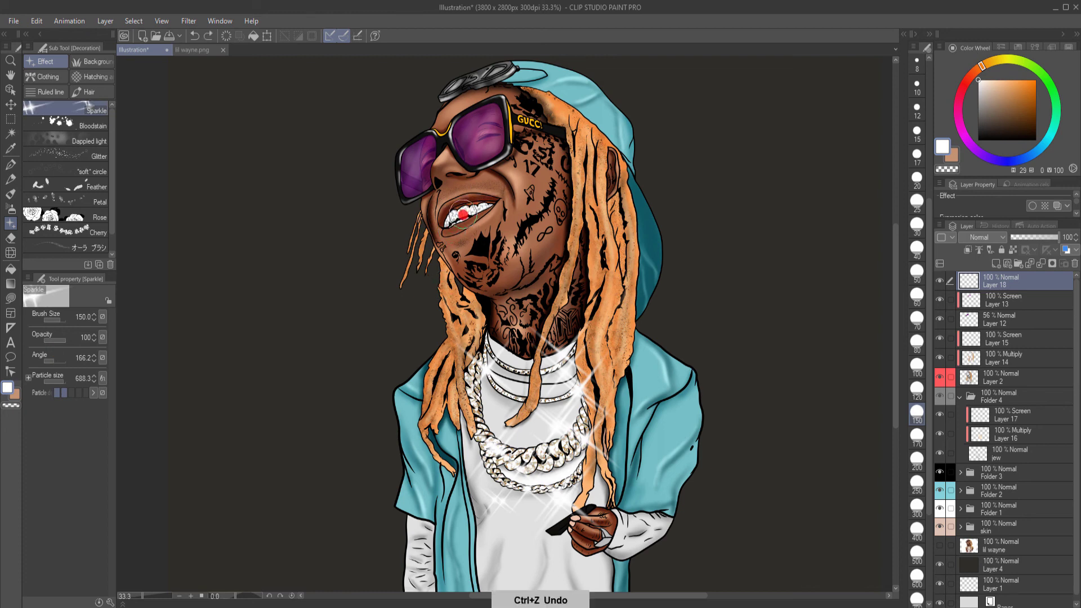
{"action": "left_click", "coordinate": [474, 211]}
{"action": "key", "text": "ctrl+z"}
{"action": "left_click", "coordinate": [472, 208]}
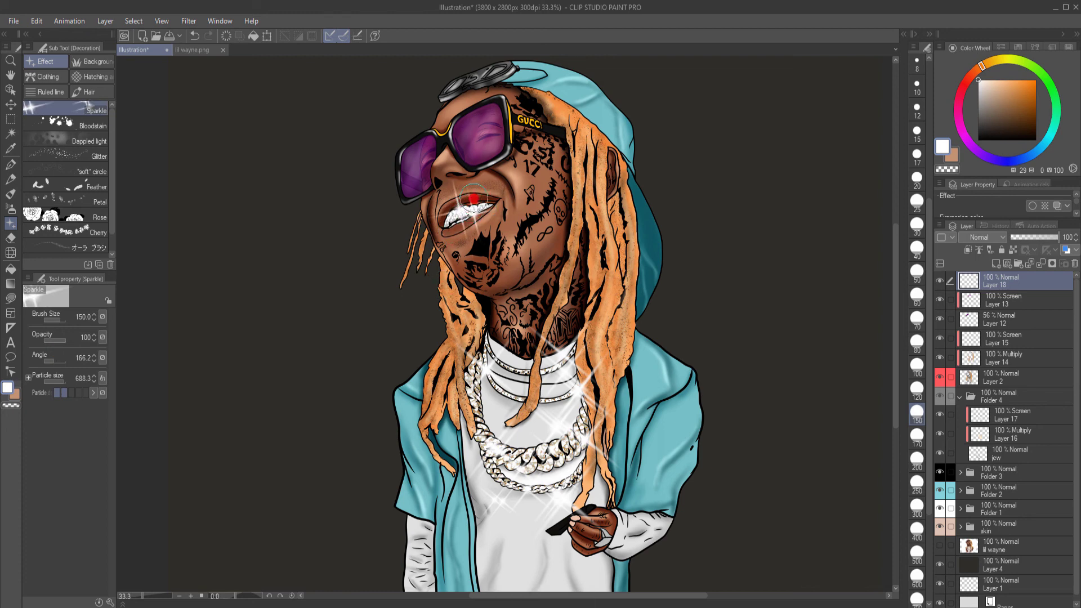
{"action": "left_click", "coordinate": [604, 539]}
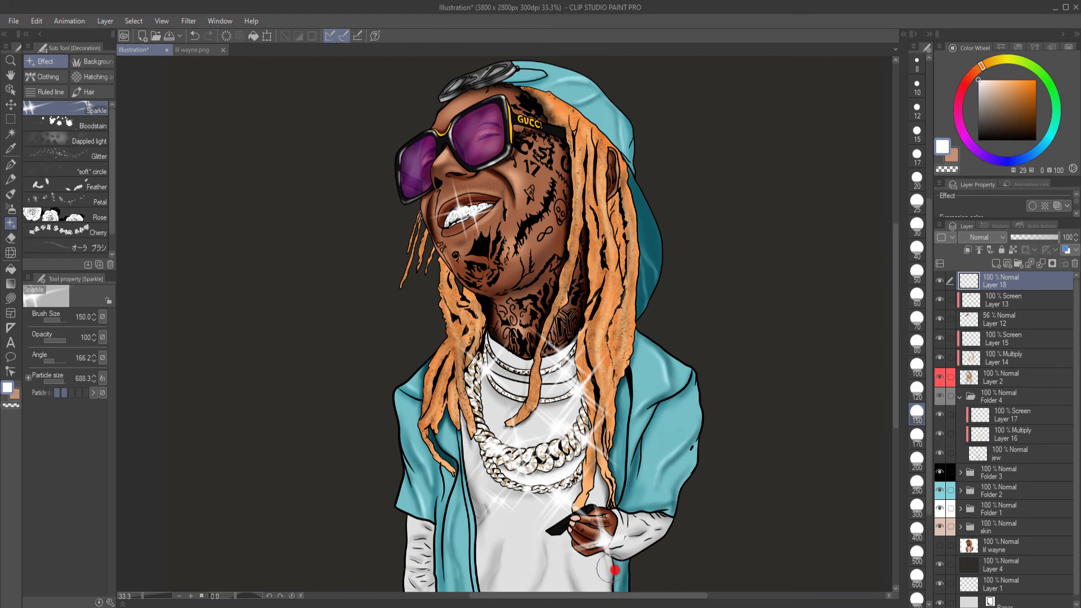
{"action": "scroll", "coordinate": [639, 597], "scroll_direction": "down", "scroll_amount": 3}
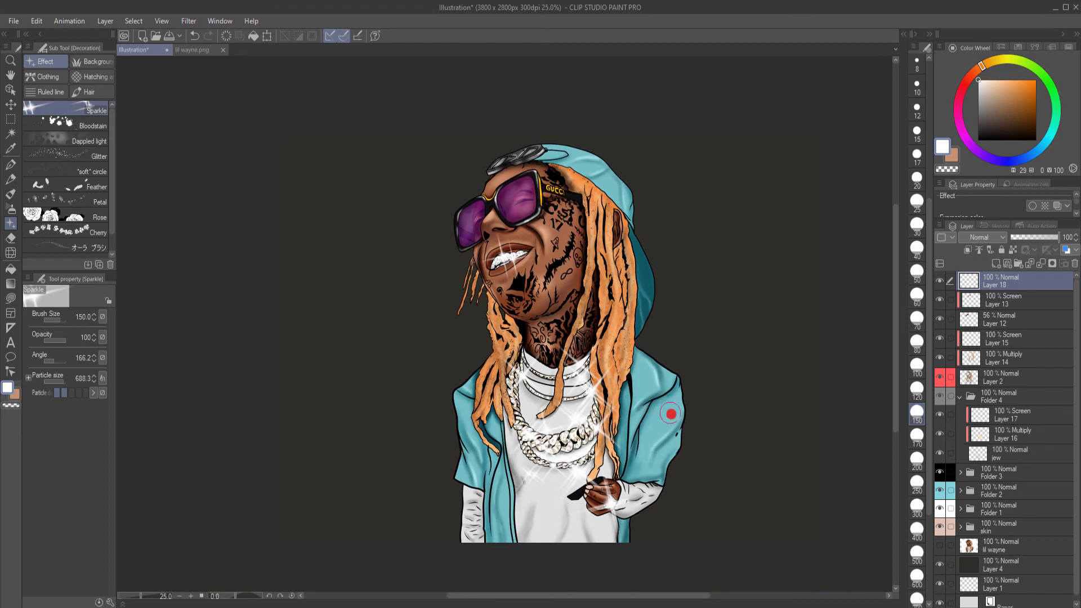
{"action": "scroll", "coordinate": [682, 450], "scroll_direction": "up", "scroll_amount": 2}
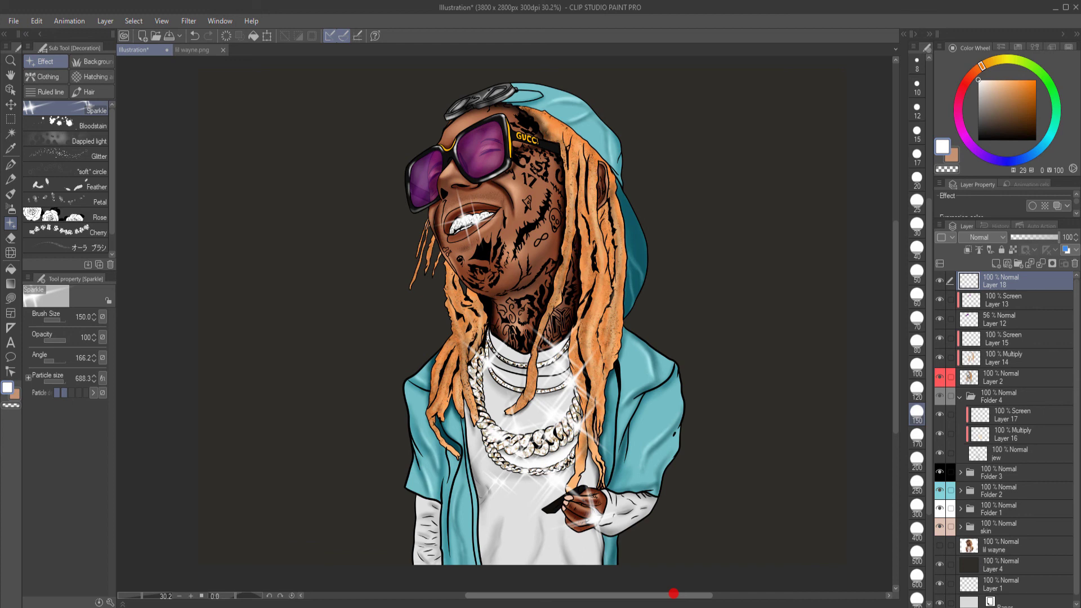
Step: Sample the jacket's turquoise, switch to the Soft airbrush and try recolouring the sleeve outline directly on the line-art layer
{"action": "left_click", "coordinate": [994, 492]}
{"action": "right_click", "coordinate": [415, 482]}
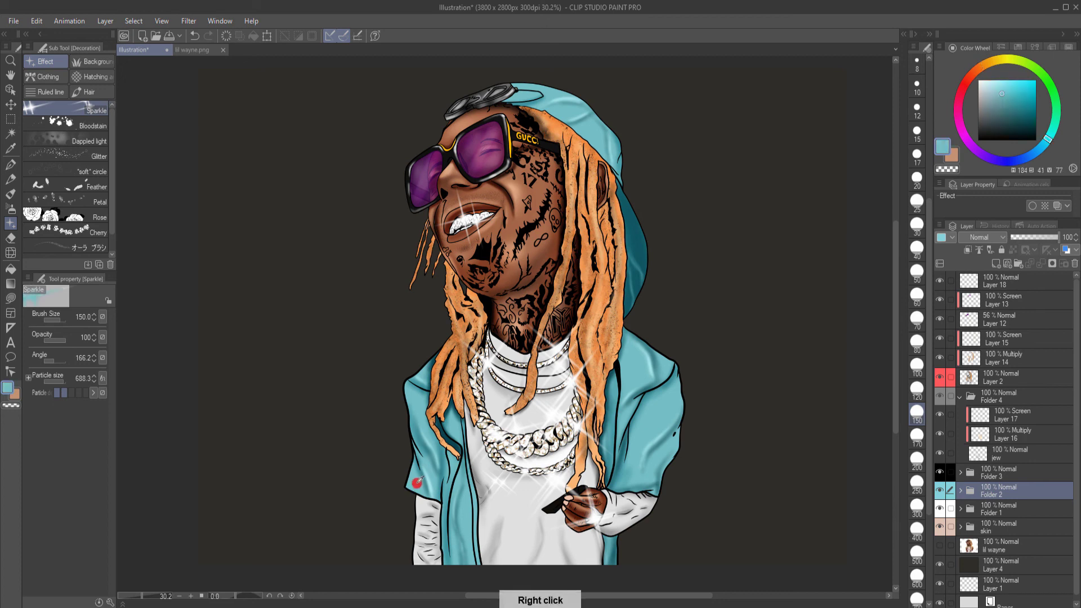
{"action": "left_click", "coordinate": [1010, 378]}
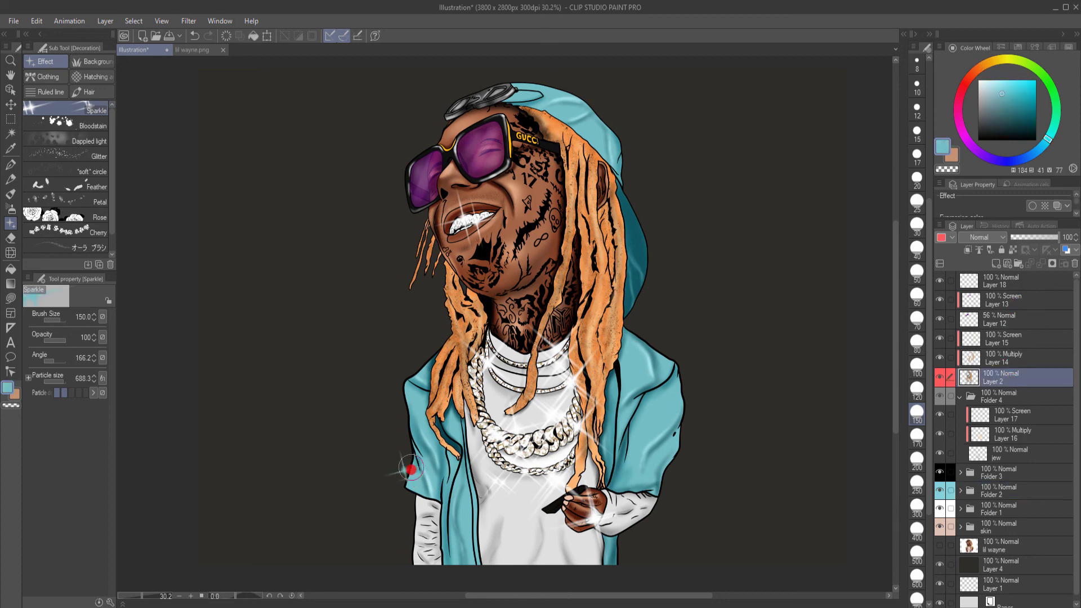
{"action": "key", "text": "ctrl+z"}
{"action": "left_click", "coordinate": [9, 211]}
{"action": "left_click_drag", "start_coordinate": [415, 470], "coordinate": [414, 462]}
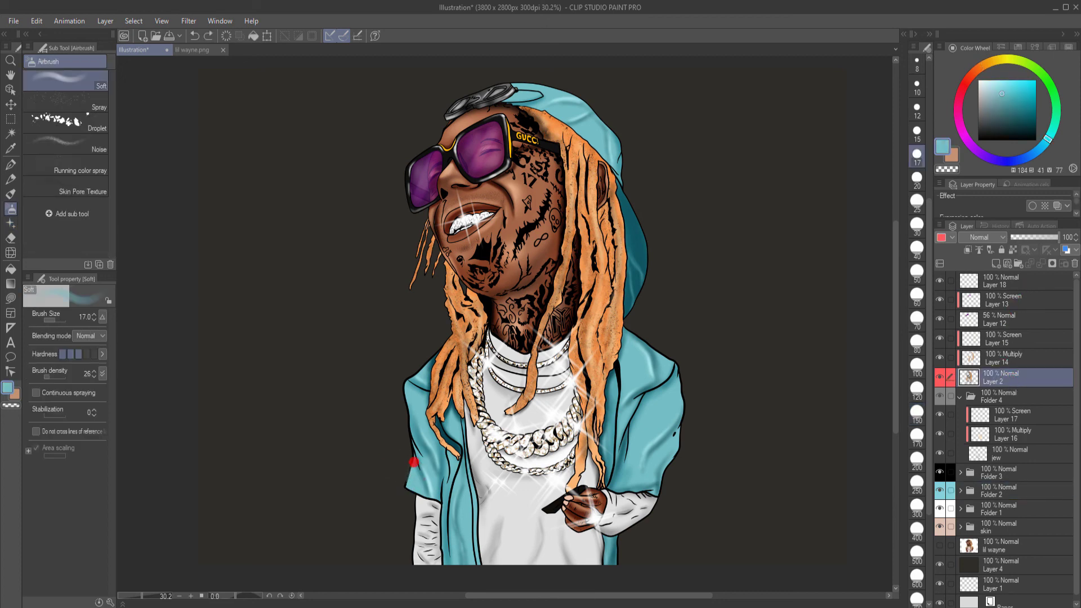
{"action": "key", "text": "ctrl+z"}
Step: Add a clipped layer above the line art, move it to the top of the layer stack, and undo an extra new layer
{"action": "left_click", "coordinate": [997, 263]}
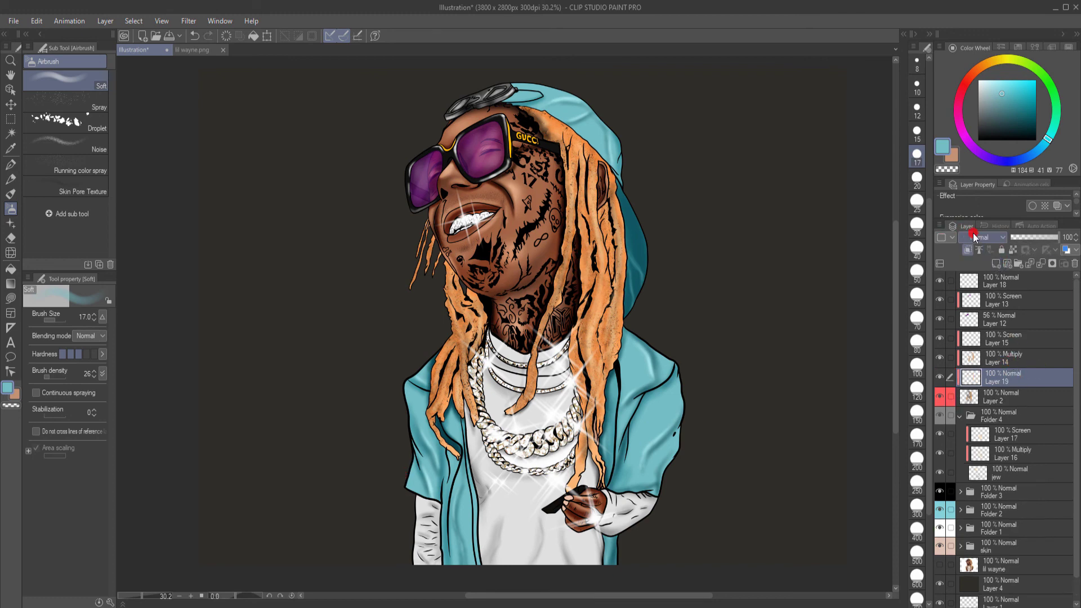
{"action": "left_click", "coordinate": [974, 251]}
{"action": "left_click_drag", "start_coordinate": [1001, 377], "coordinate": [1008, 274]}
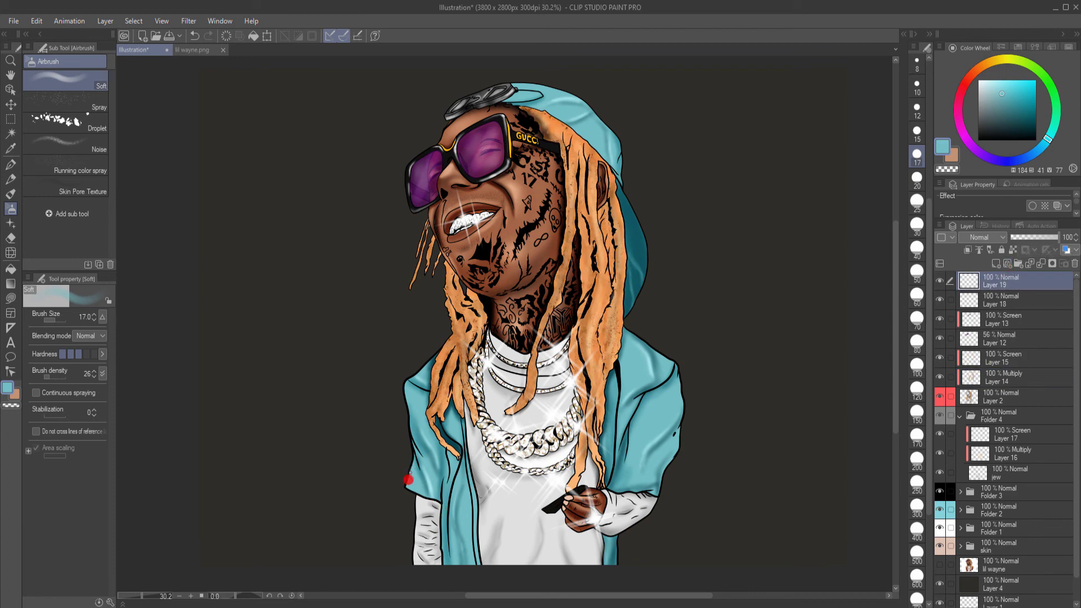
{"action": "key", "text": "ctrl+z"}
{"action": "left_click", "coordinate": [996, 264]}
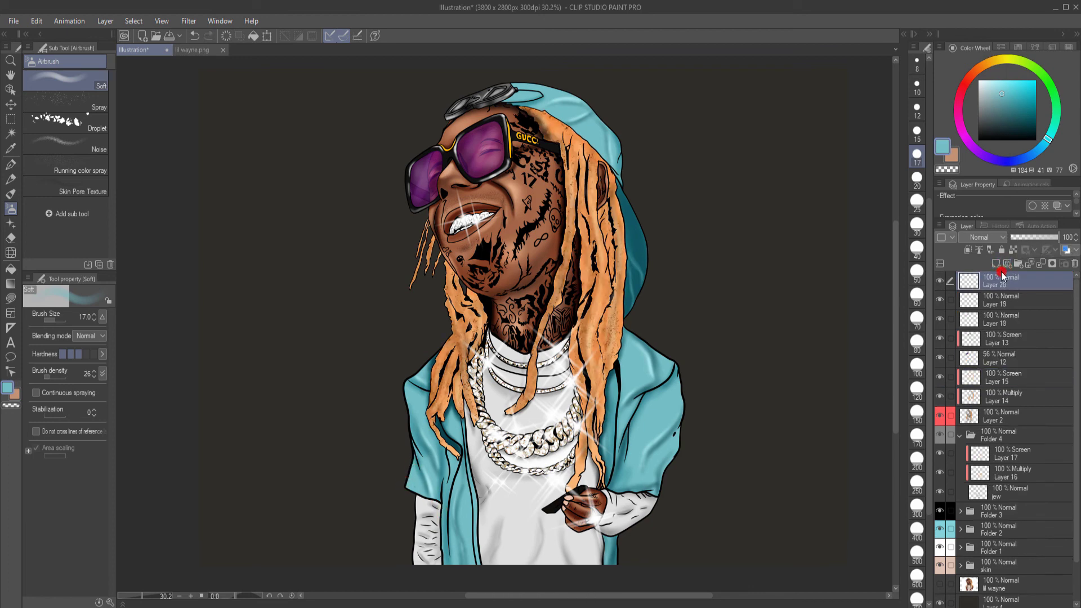
{"action": "key", "text": "ctrl+z"}
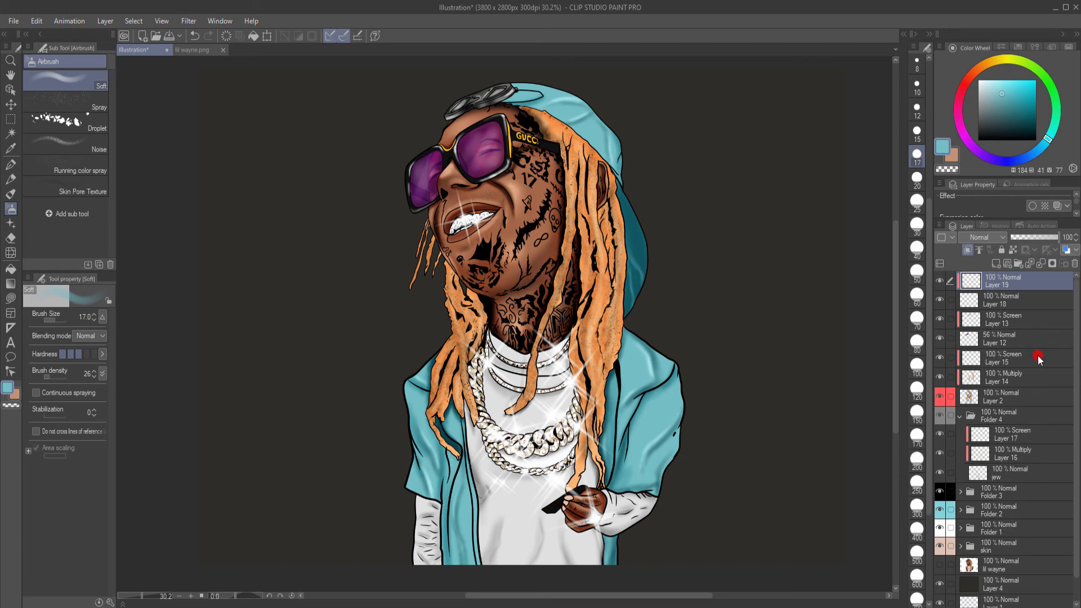
Step: Select the clipped Screen layer above the line art and tint the lower sleeve outline with the jacket's sampled turquoise
{"action": "left_click", "coordinate": [997, 382]}
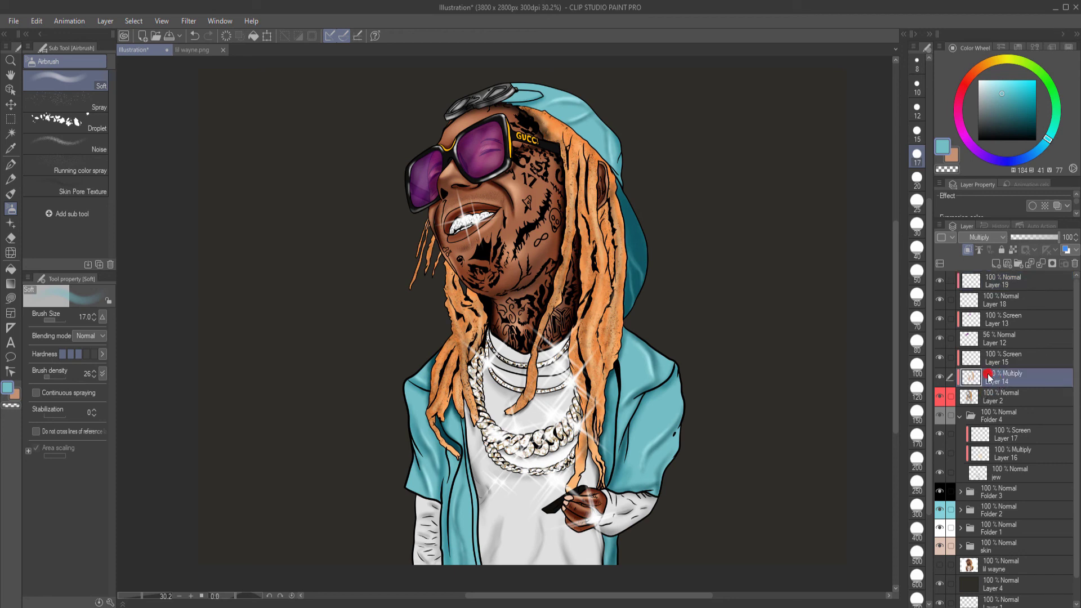
{"action": "left_click", "coordinate": [977, 356]}
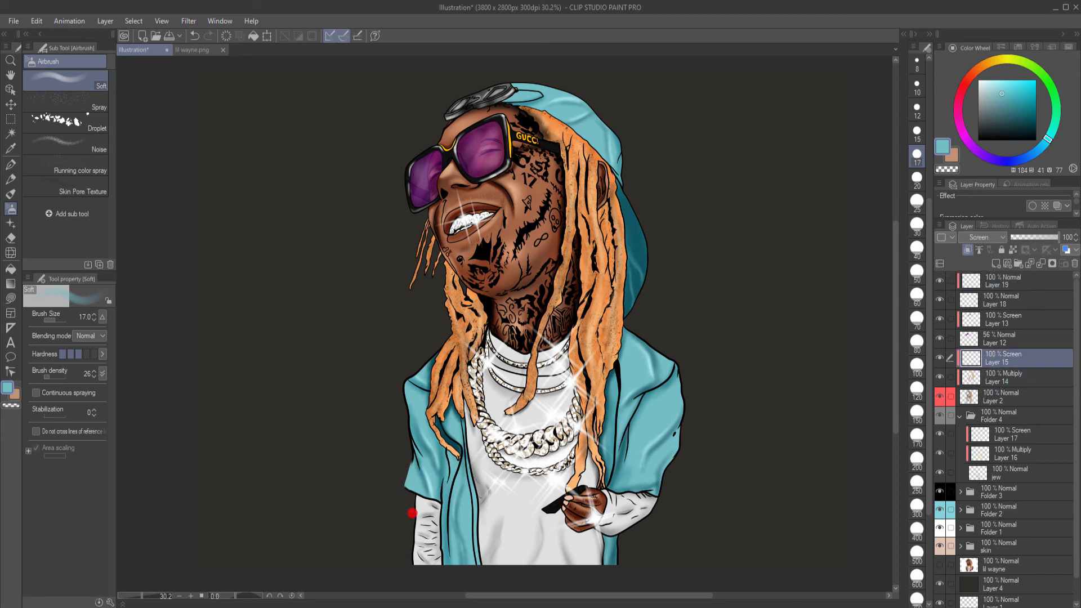
{"action": "left_click", "coordinate": [1007, 109]}
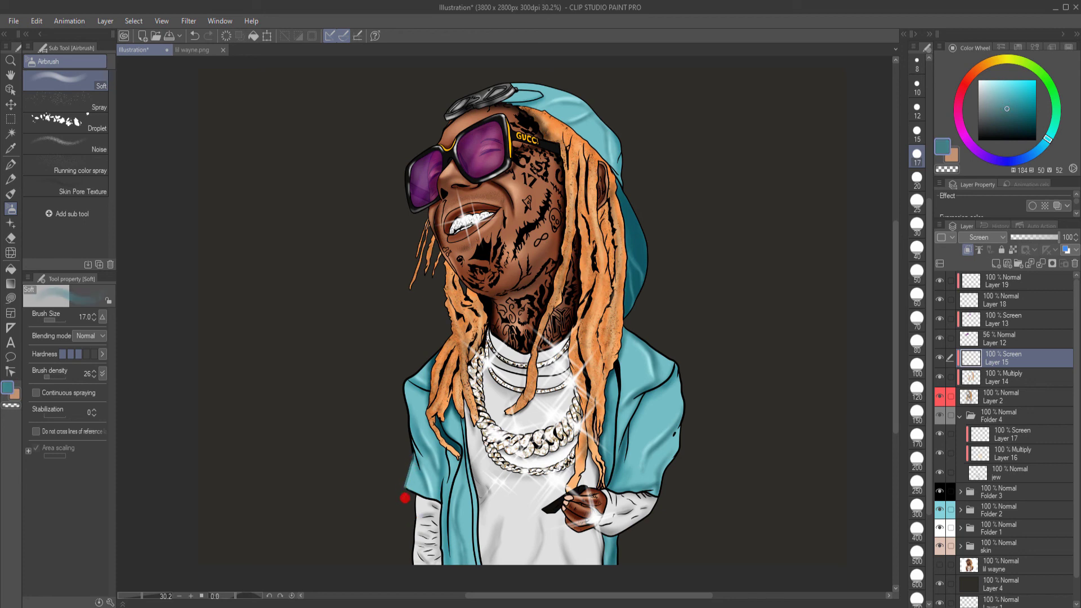
{"action": "right_click", "coordinate": [414, 474]}
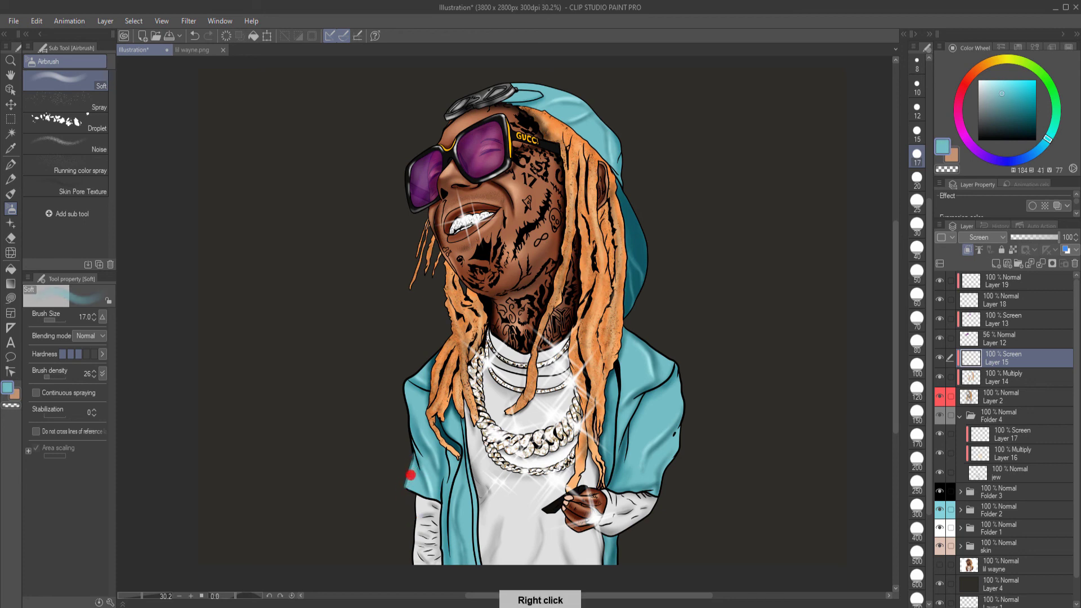
{"action": "scroll", "coordinate": [414, 474], "scroll_direction": "up", "scroll_amount": 1}
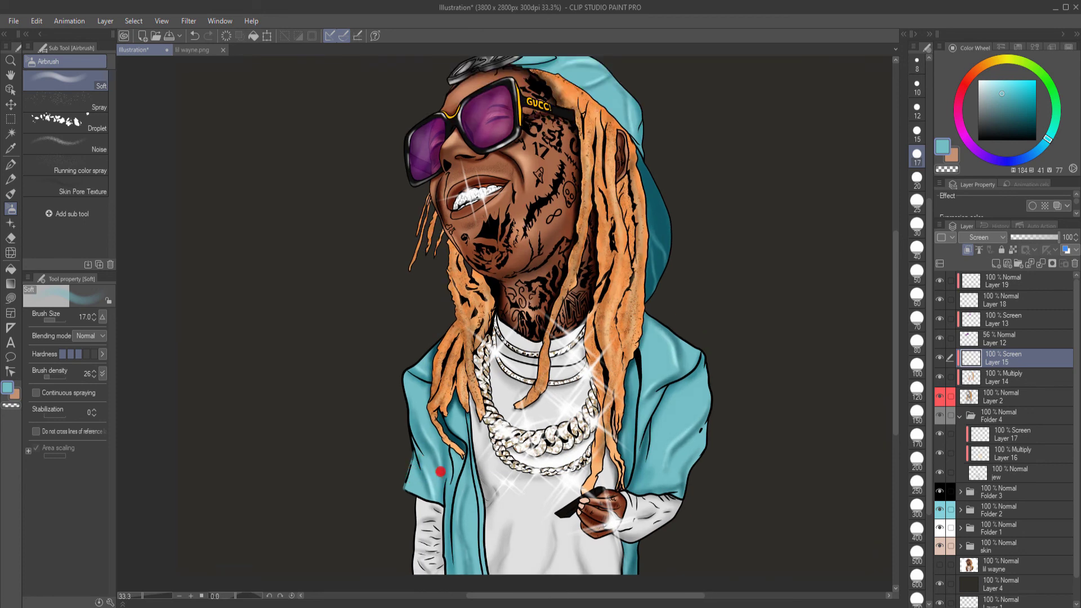
Step: Enlarge the Soft airbrush to 60 and tint the black outlines and folds of both jacket sides turquoise
{"action": "key", "text": "]"}
{"action": "key", "text": "]"}
{"action": "key", "text": "]"}
{"action": "key", "text": "]"}
{"action": "key", "text": "]"}
{"action": "key", "text": "]"}
{"action": "mouse_move", "coordinate": [413, 452]}
{"action": "left_mouse_down"}
{"action": "mouse_move", "coordinate": [405, 482]}
{"action": "mouse_move", "coordinate": [413, 443]}
{"action": "mouse_move", "coordinate": [401, 399]}
{"action": "mouse_move", "coordinate": [421, 466]}
{"action": "mouse_move", "coordinate": [408, 379]}
{"action": "mouse_move", "coordinate": [443, 327]}
{"action": "left_mouse_up"}
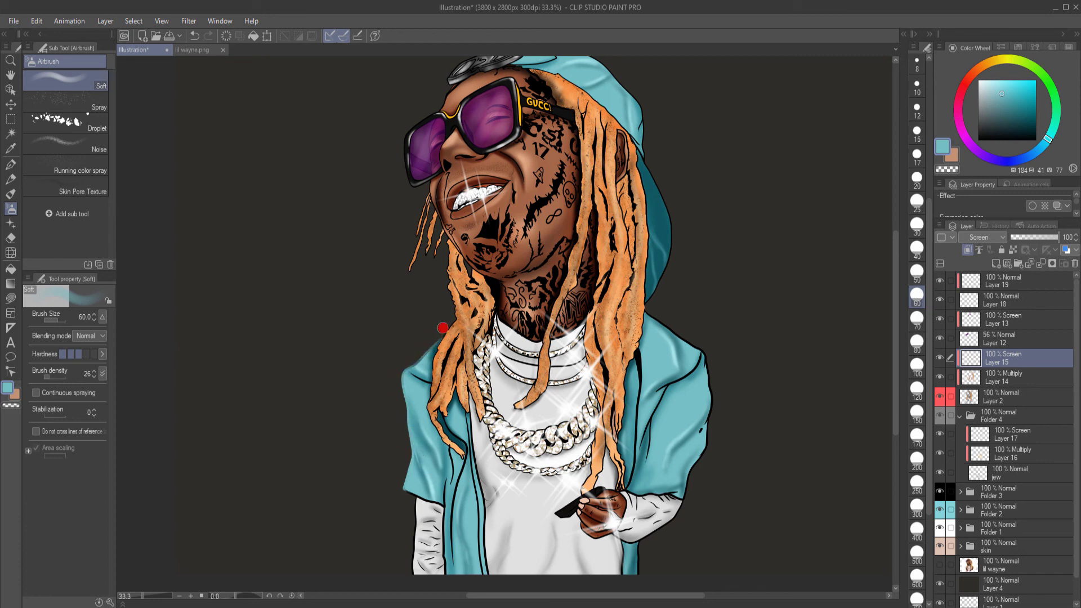
{"action": "left_click_drag", "start_coordinate": [417, 365], "coordinate": [427, 382]}
{"action": "mouse_move", "coordinate": [407, 489]}
{"action": "left_mouse_down"}
{"action": "mouse_move", "coordinate": [442, 503]}
{"action": "mouse_move", "coordinate": [442, 483]}
{"action": "mouse_move", "coordinate": [445, 582]}
{"action": "mouse_move", "coordinate": [459, 564]}
{"action": "mouse_move", "coordinate": [451, 484]}
{"action": "mouse_move", "coordinate": [467, 449]}
{"action": "mouse_move", "coordinate": [447, 417]}
{"action": "mouse_move", "coordinate": [461, 475]}
{"action": "mouse_move", "coordinate": [470, 419]}
{"action": "mouse_move", "coordinate": [485, 577]}
{"action": "mouse_move", "coordinate": [475, 503]}
{"action": "left_mouse_up"}
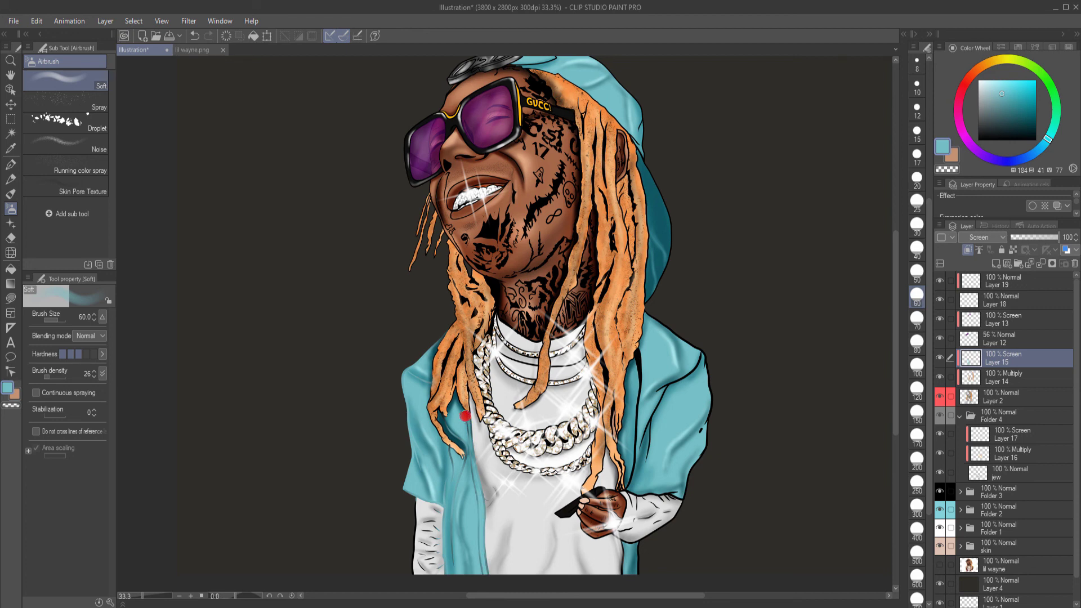
{"action": "left_click_drag", "start_coordinate": [465, 416], "coordinate": [483, 449]}
{"action": "mouse_move", "coordinate": [643, 370]}
{"action": "left_mouse_down"}
{"action": "mouse_move", "coordinate": [632, 483]}
{"action": "mouse_move", "coordinate": [643, 406]}
{"action": "mouse_move", "coordinate": [701, 361]}
{"action": "mouse_move", "coordinate": [649, 312]}
{"action": "mouse_move", "coordinate": [705, 371]}
{"action": "mouse_move", "coordinate": [638, 444]}
{"action": "mouse_move", "coordinate": [648, 452]}
{"action": "mouse_move", "coordinate": [718, 385]}
{"action": "mouse_move", "coordinate": [703, 379]}
{"action": "mouse_move", "coordinate": [688, 491]}
{"action": "mouse_move", "coordinate": [629, 489]}
{"action": "mouse_move", "coordinate": [687, 498]}
{"action": "mouse_move", "coordinate": [654, 499]}
{"action": "mouse_move", "coordinate": [689, 491]}
{"action": "mouse_move", "coordinate": [701, 431]}
{"action": "mouse_move", "coordinate": [685, 457]}
{"action": "left_mouse_up"}
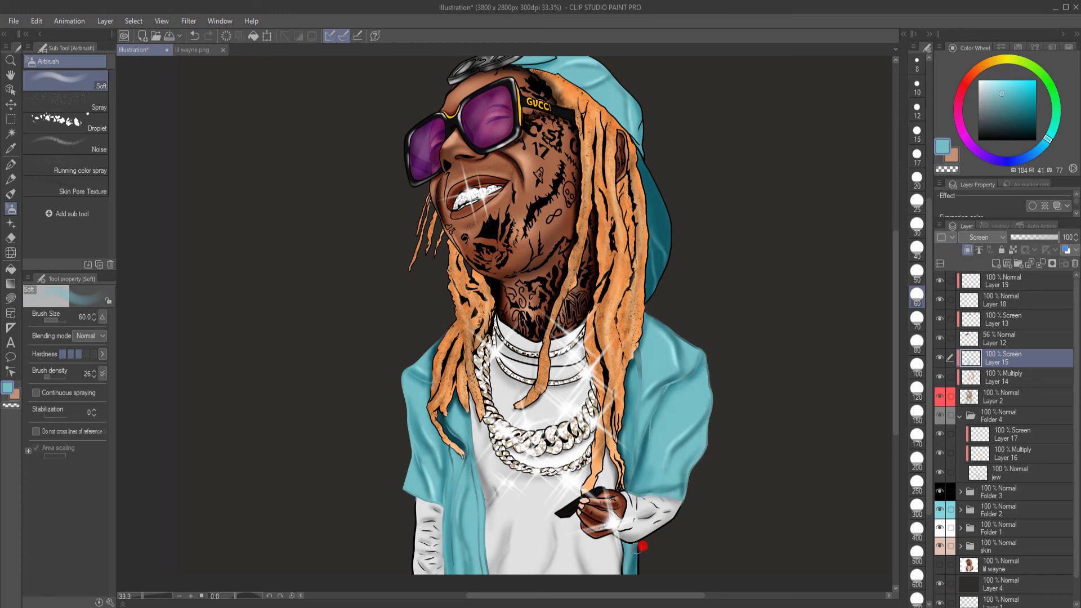
{"action": "mouse_move", "coordinate": [637, 547]}
{"action": "left_mouse_down"}
{"action": "mouse_move", "coordinate": [657, 530]}
{"action": "mouse_move", "coordinate": [622, 542]}
{"action": "mouse_move", "coordinate": [622, 569]}
{"action": "left_mouse_up"}
Step: Switch the airbrush to white and lighten the outlines of both white shirt sleeves
{"action": "left_click_drag", "start_coordinate": [986, 83], "coordinate": [978, 79]}
{"action": "left_click_drag", "start_coordinate": [670, 523], "coordinate": [644, 536]}
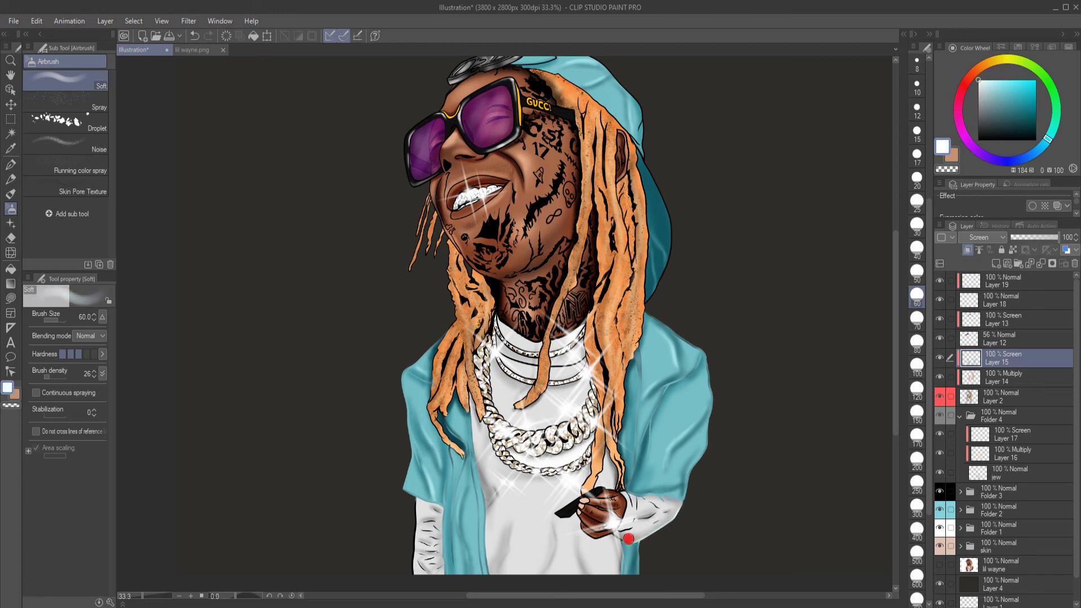
{"action": "left_click_drag", "start_coordinate": [417, 508], "coordinate": [415, 573]}
Step: Tint the outline of the hood's shaded side with its sampled dark teal, and sample a colour at the forehead
{"action": "right_click", "coordinate": [673, 240]}
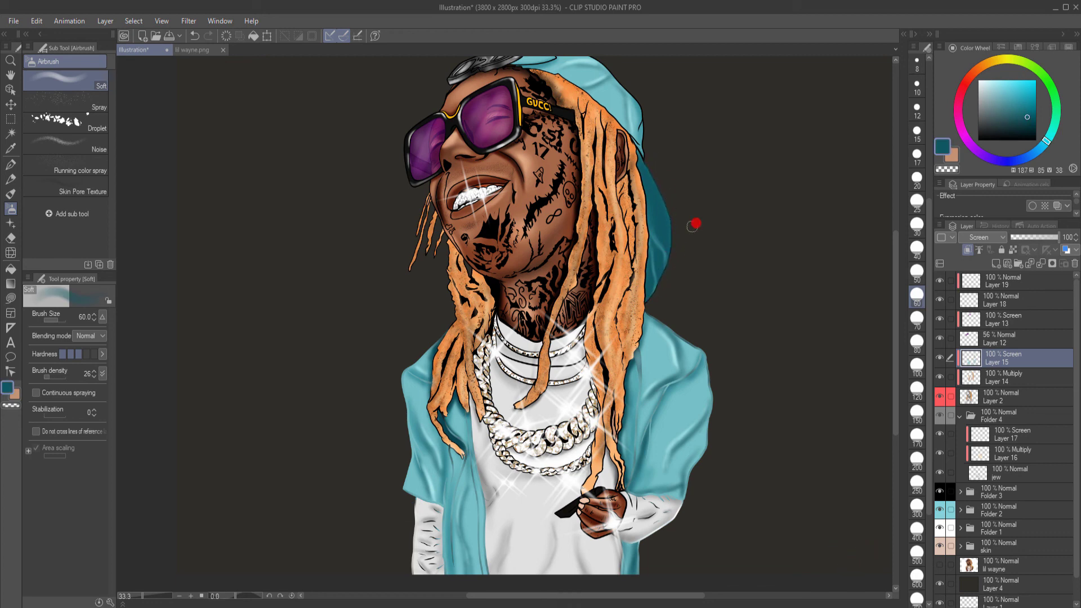
{"action": "left_click_drag", "start_coordinate": [654, 103], "coordinate": [636, 273]}
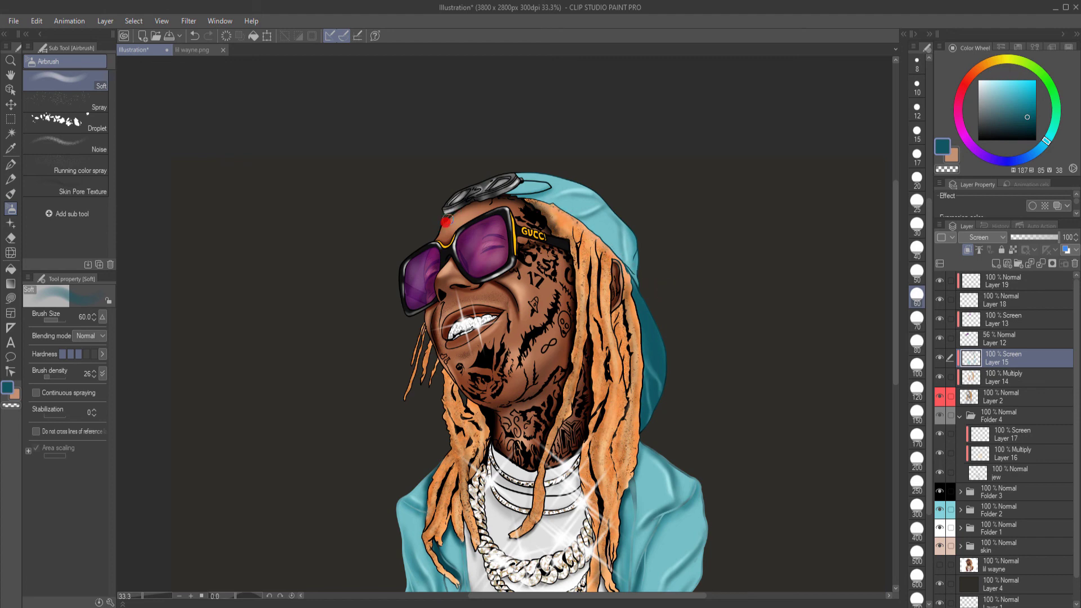
{"action": "right_click", "coordinate": [442, 225]}
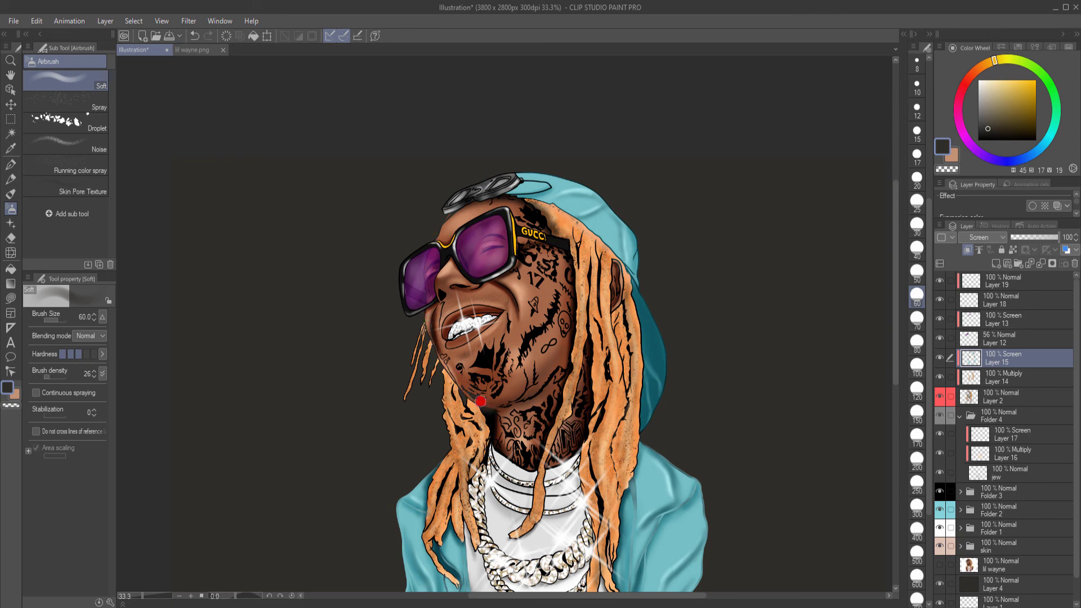
Step: Sample the light turquoise of the headwear and reduce the Soft airbrush to size 30
{"action": "right_click", "coordinate": [604, 231]}
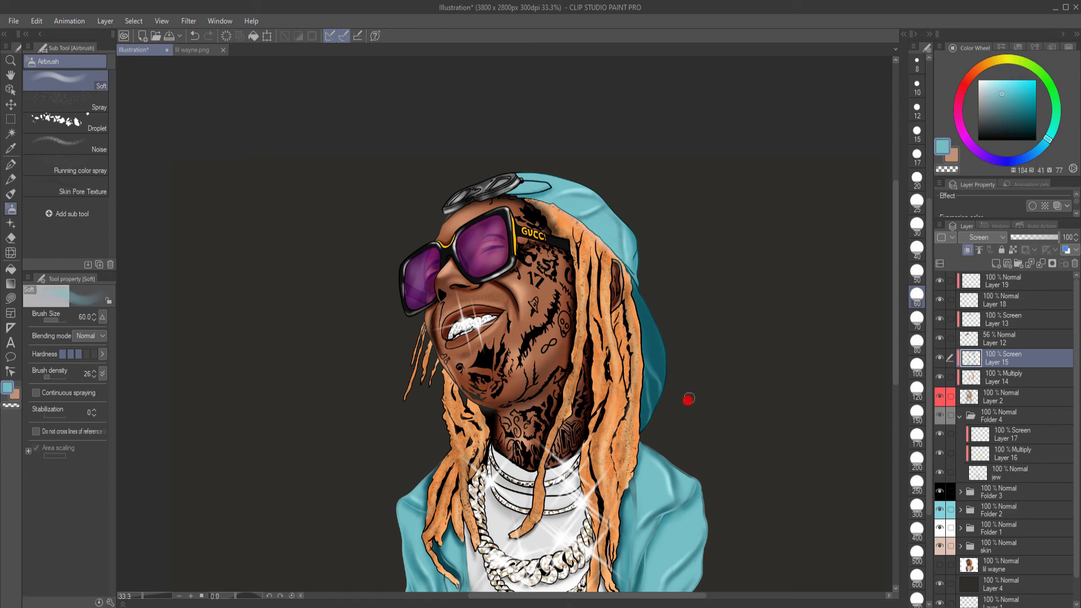
{"action": "key", "text": "["}
{"action": "key", "text": "["}
{"action": "key", "text": "["}
{"action": "scroll", "coordinate": [594, 528], "scroll_direction": "down", "scroll_amount": 1}
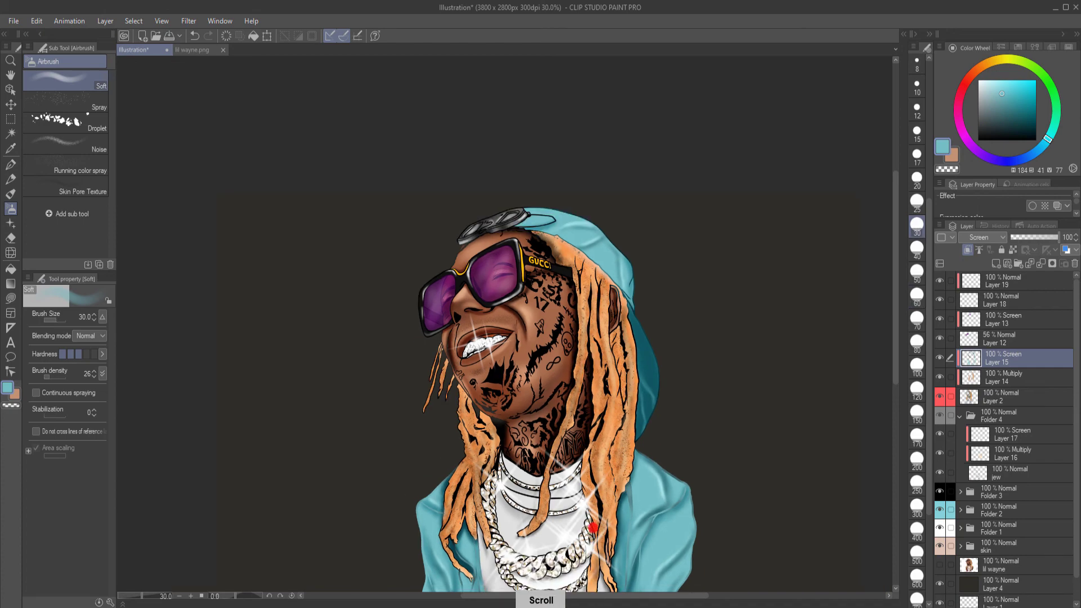
{"action": "left_click_drag", "start_coordinate": [592, 527], "coordinate": [584, 384]}
{"action": "scroll", "coordinate": [563, 388], "scroll_direction": "up", "scroll_amount": 1}
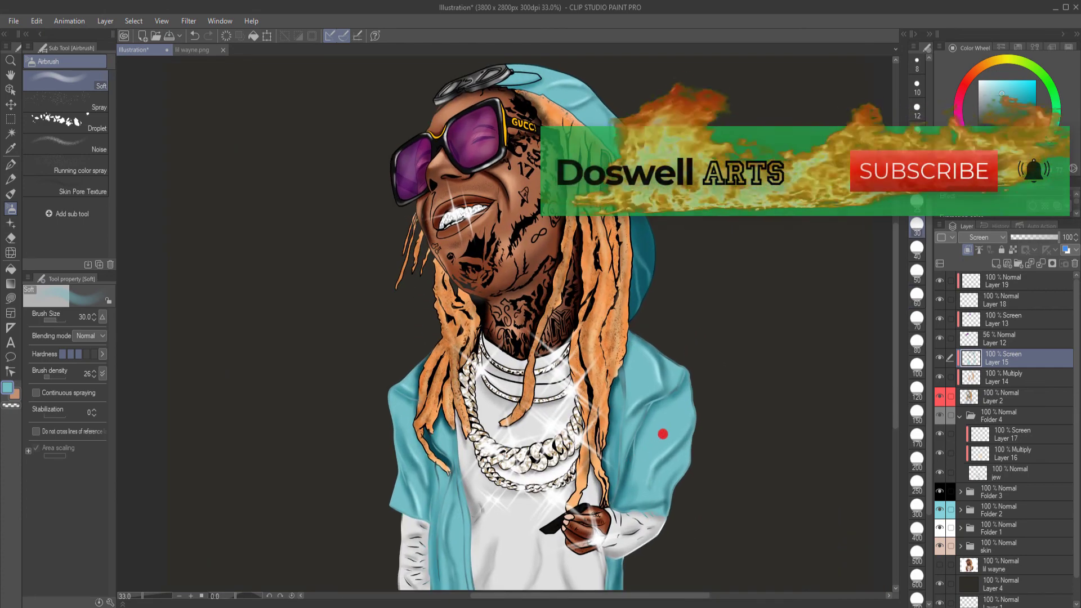